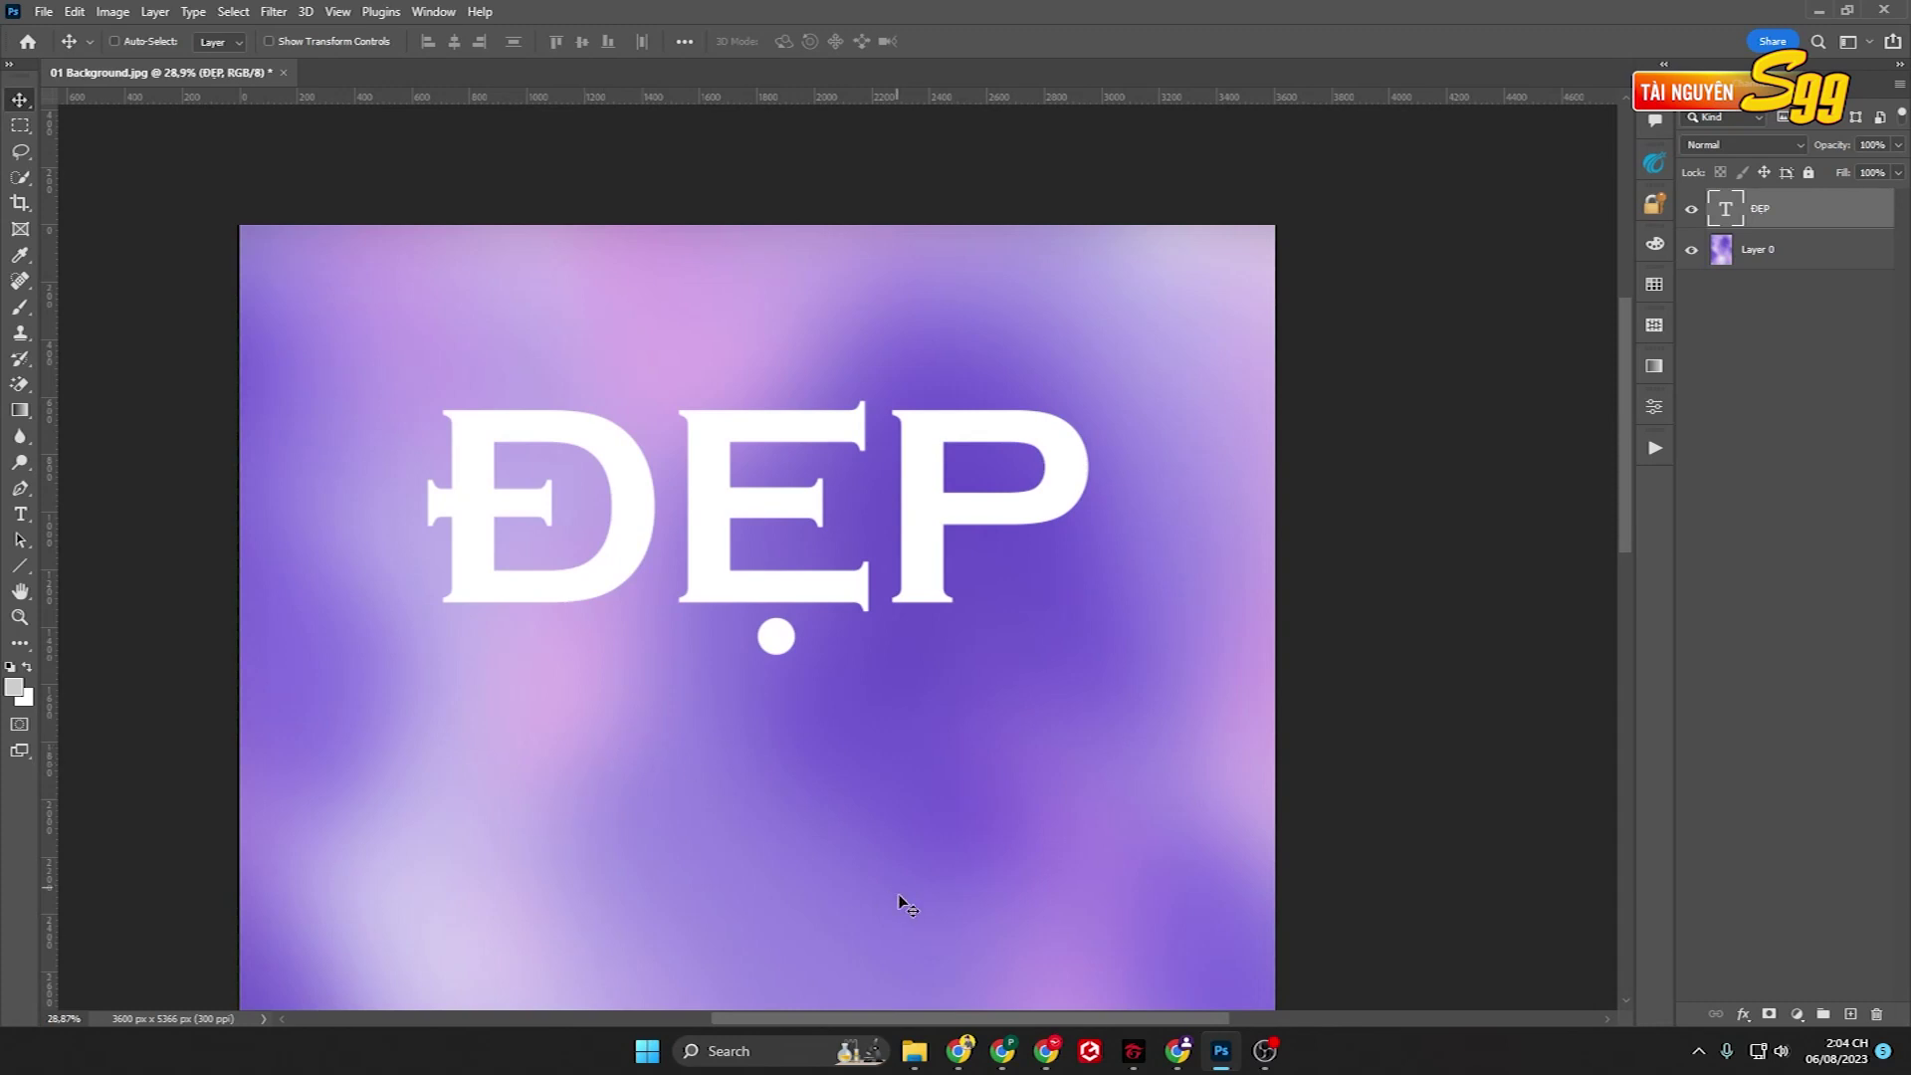
# Switch to the browser and look over the soap-bubble text page.
pyautogui.click(958, 1051)
pyautogui.scroll(3, 465, 438)
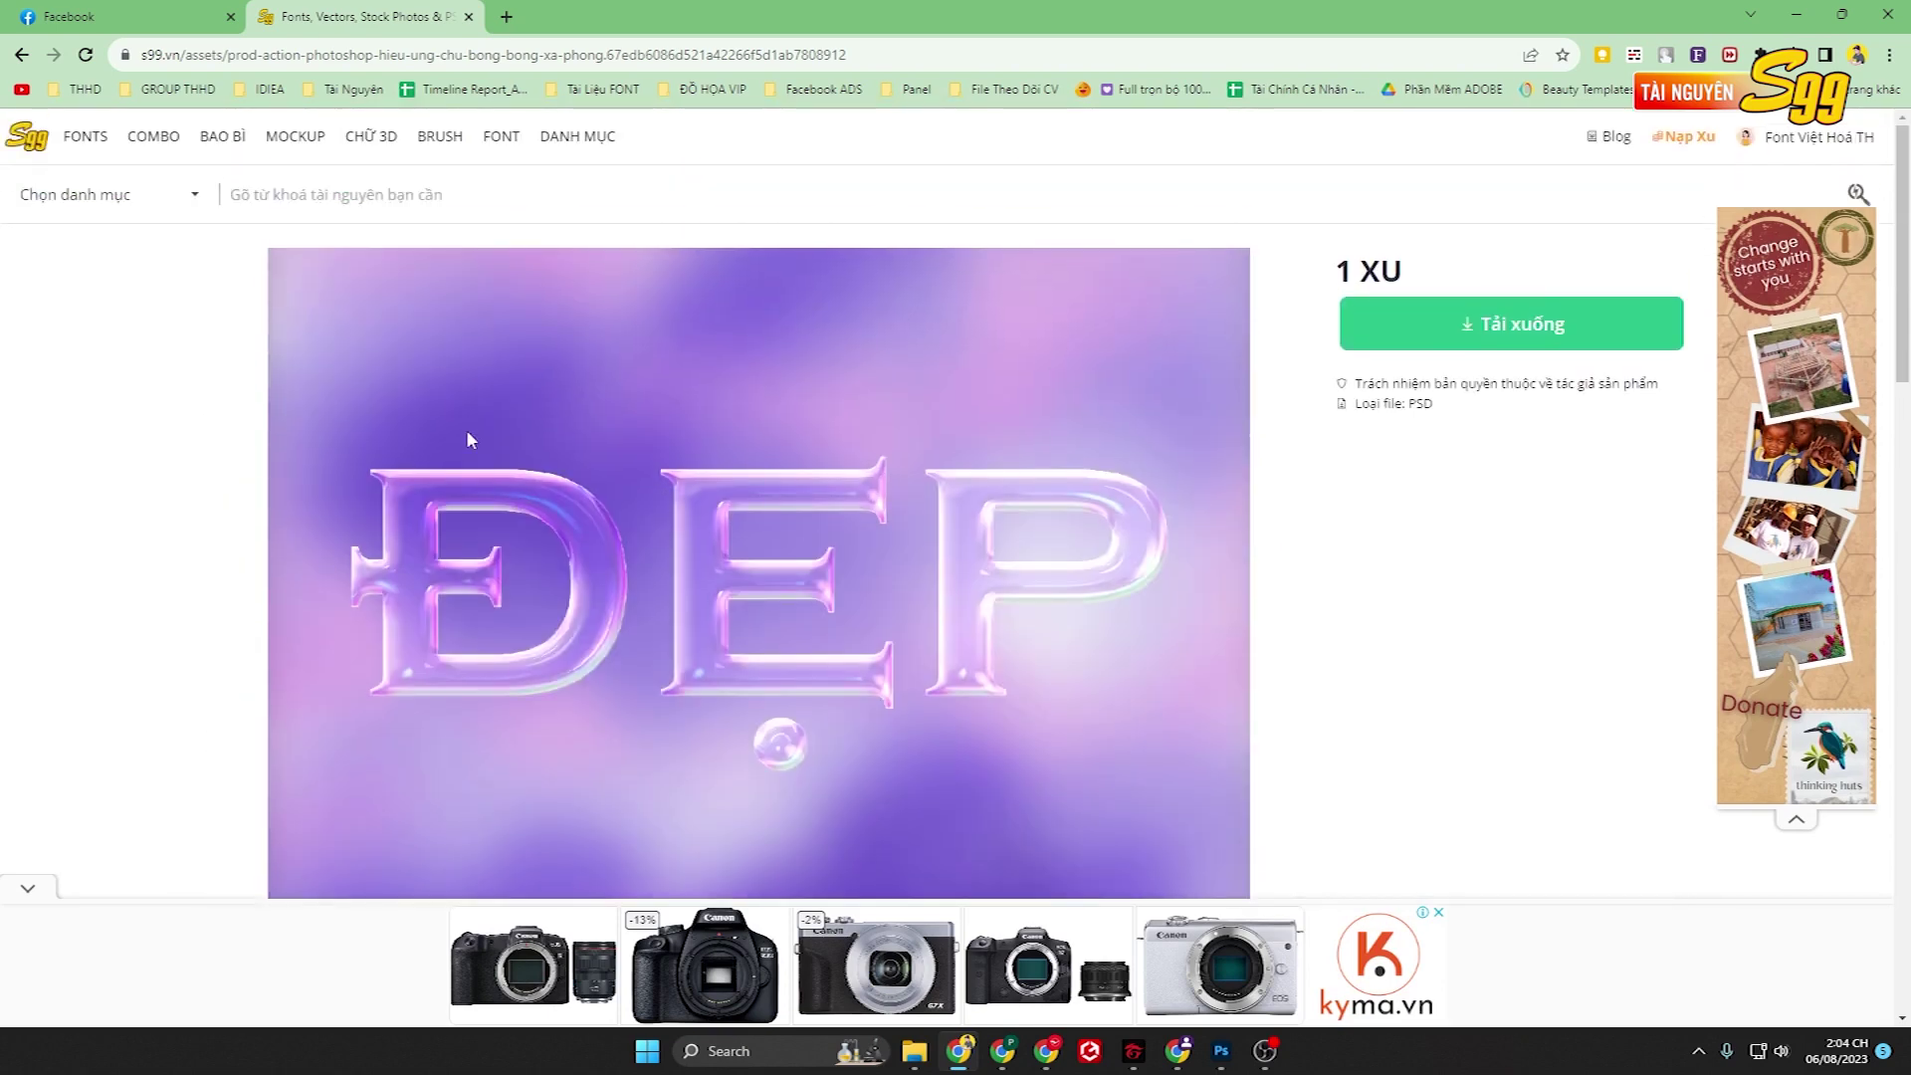
pyautogui.scroll(-1, 468, 438)
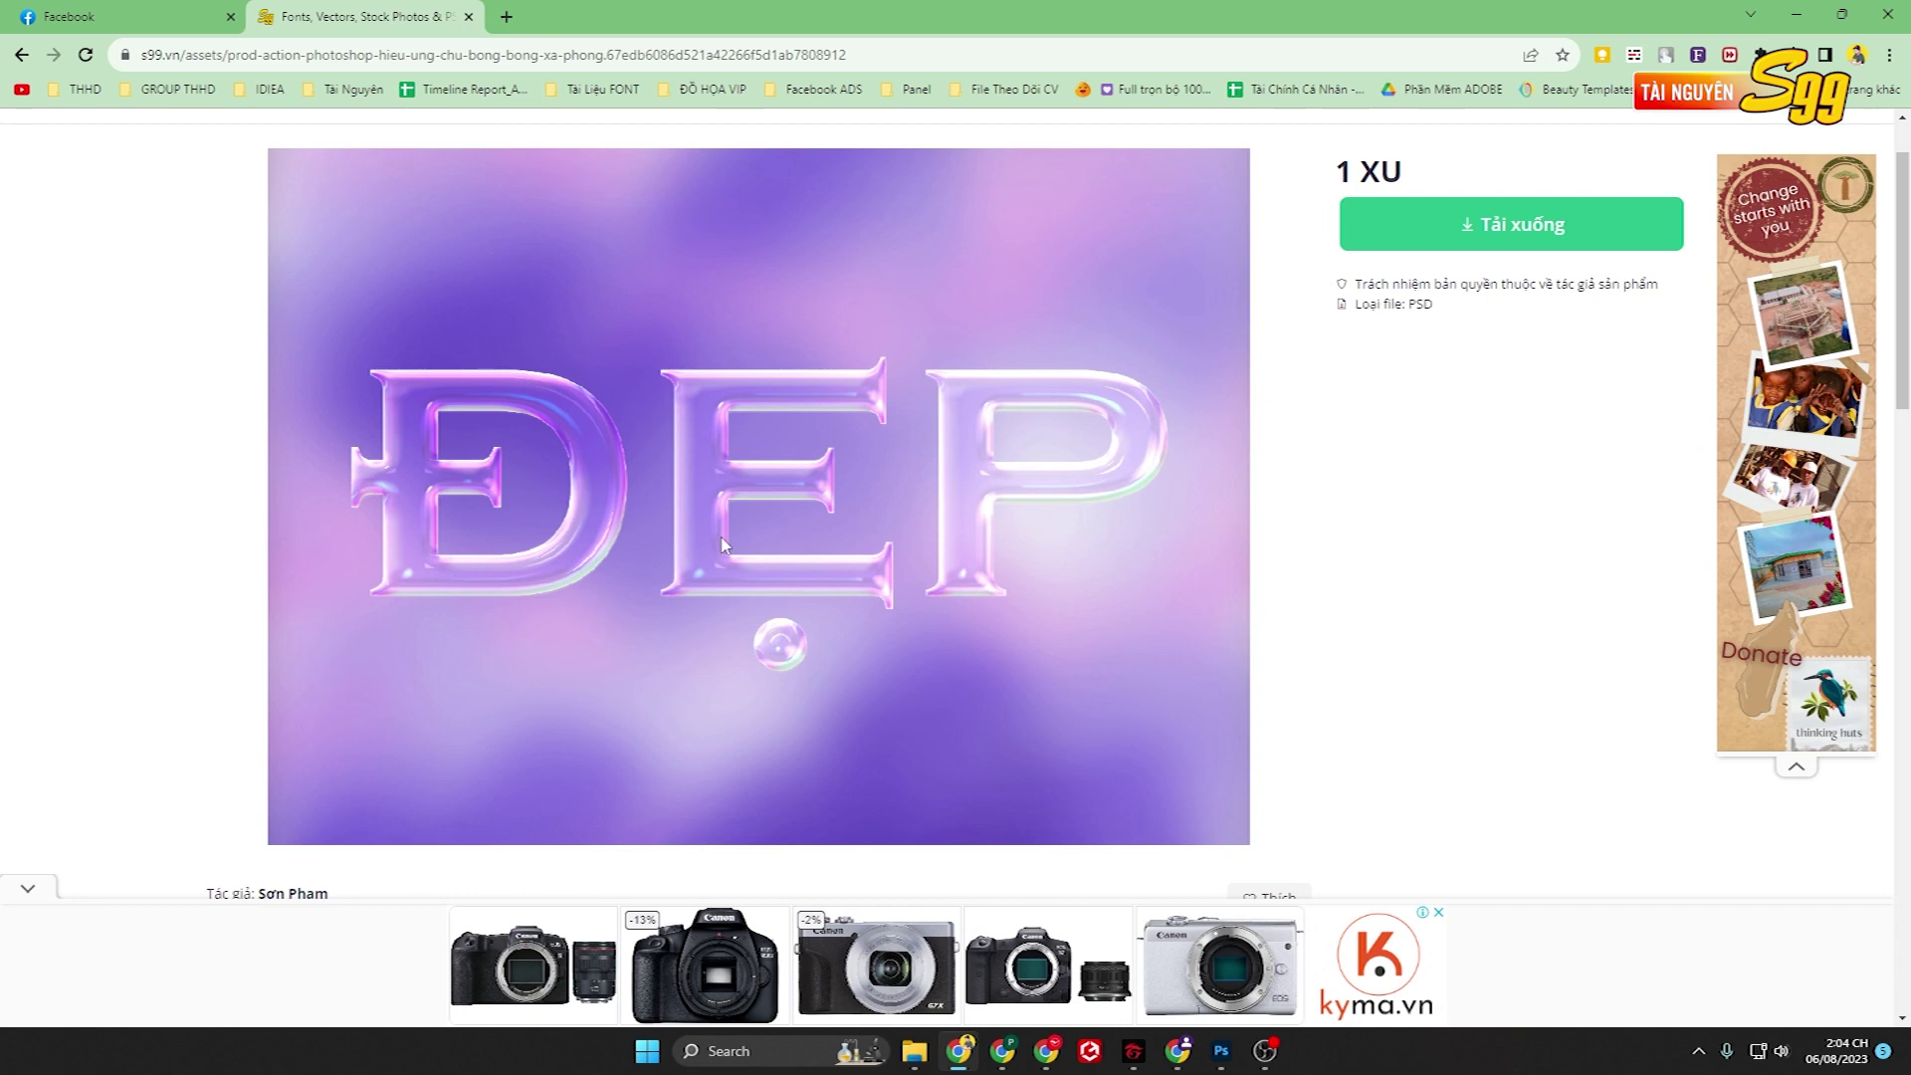
pyautogui.scroll(2, 498, 348)
# From the S99.vn home page, search for 'bong bóng' and browse the results.
pyautogui.click(27, 136)
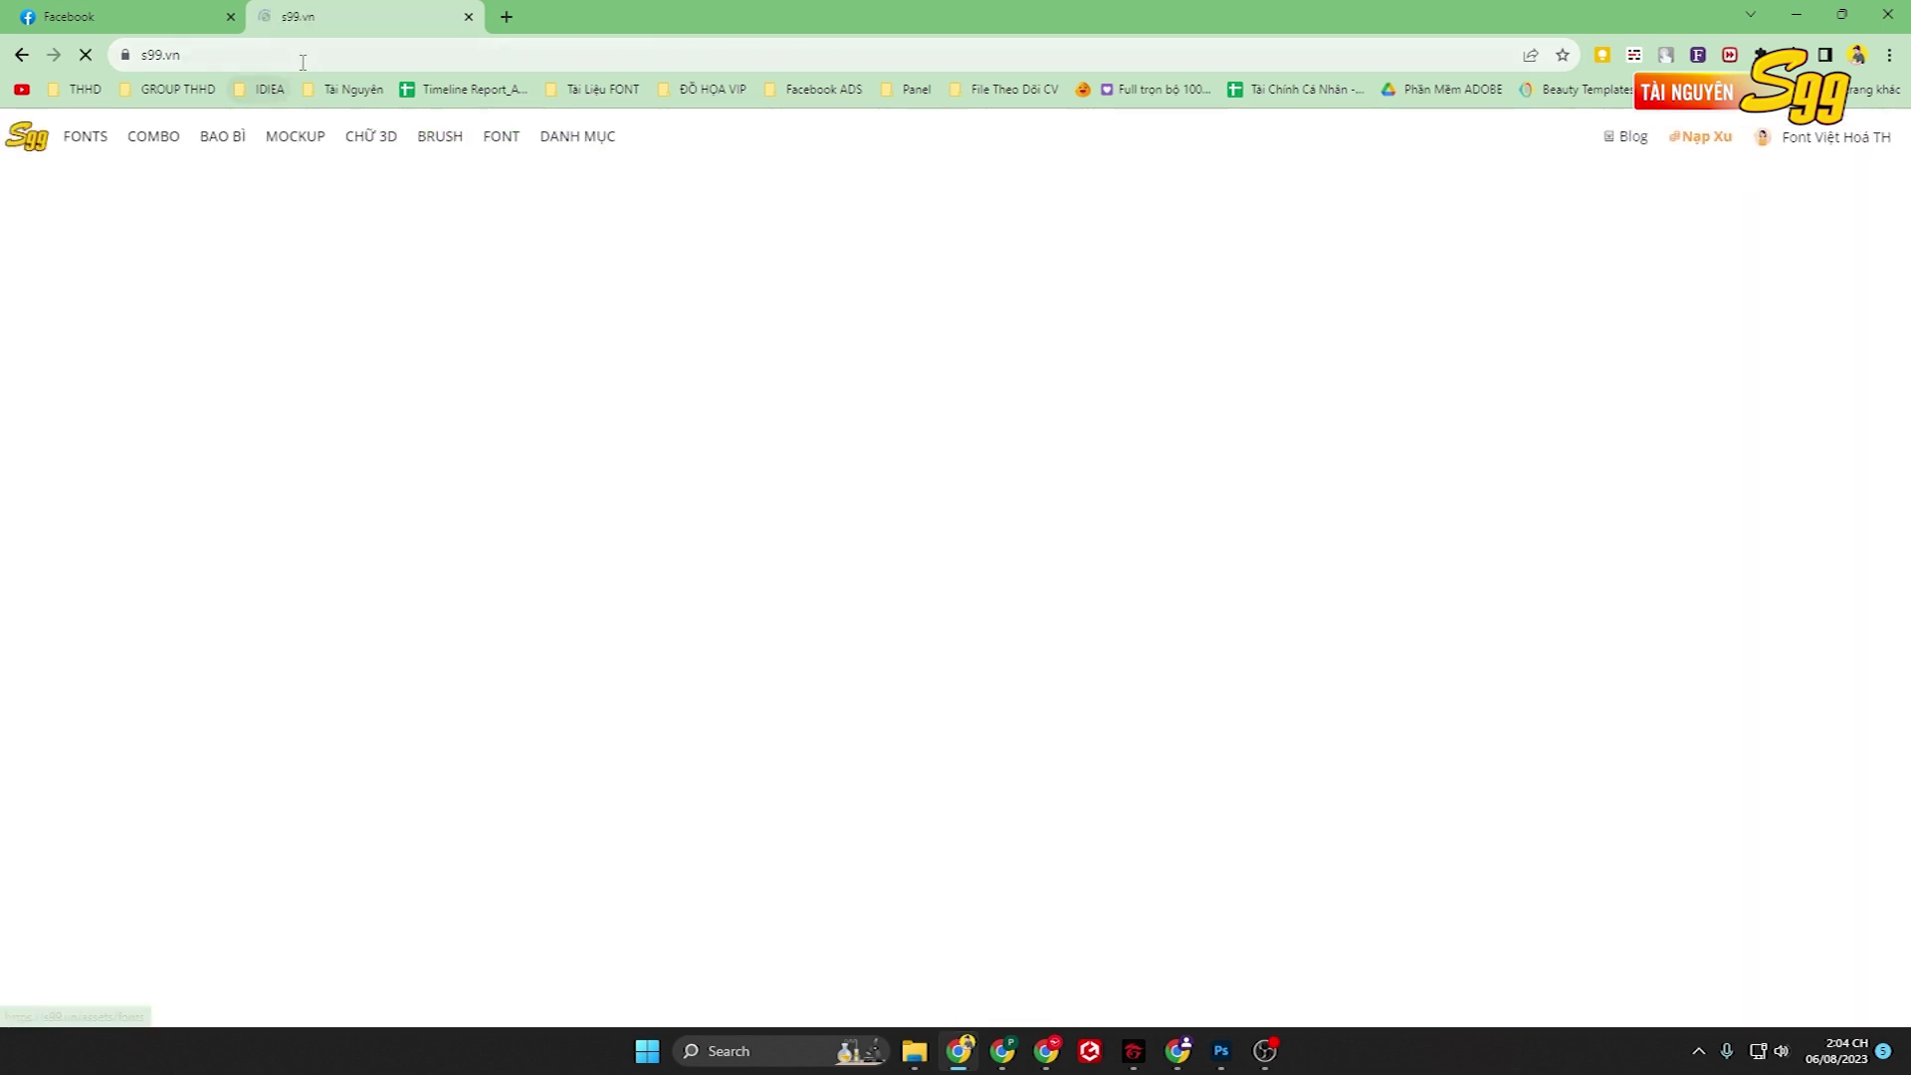
pyautogui.click(869, 438)
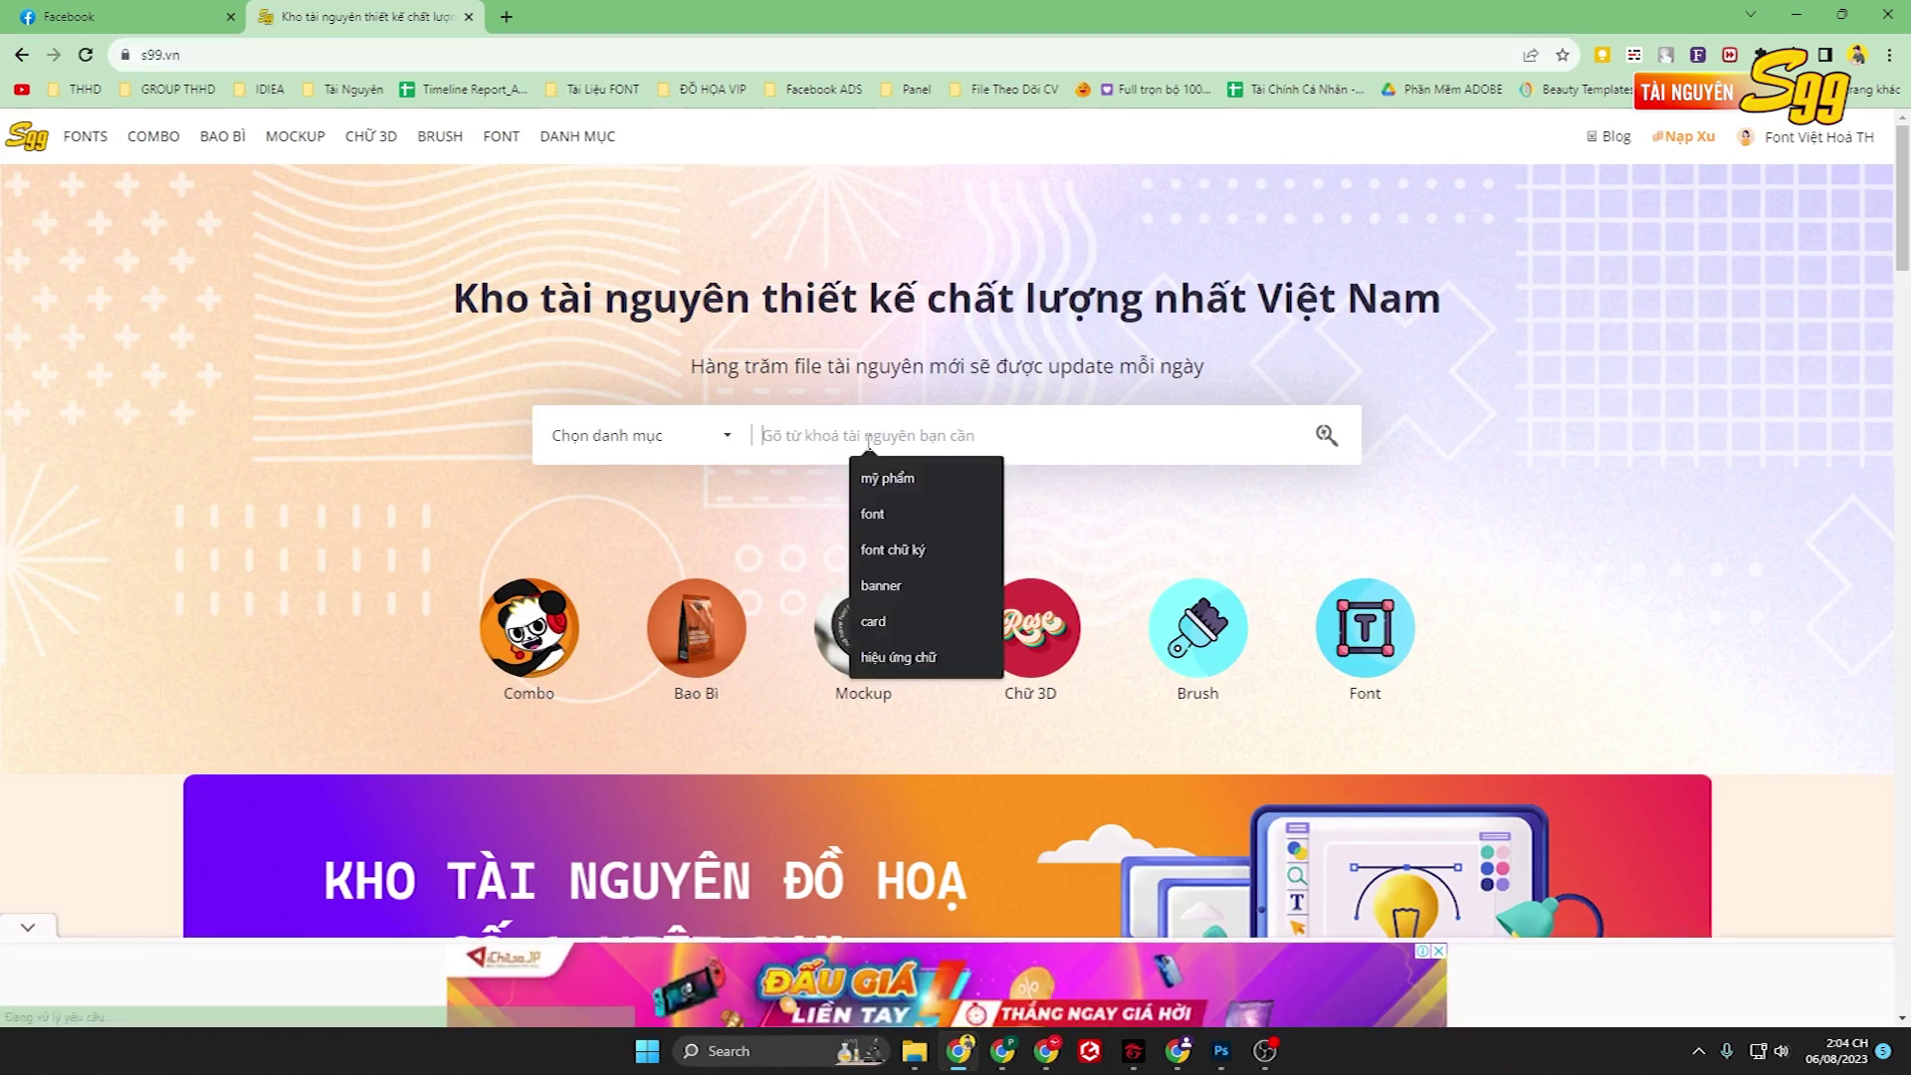
pyautogui.write('bo')
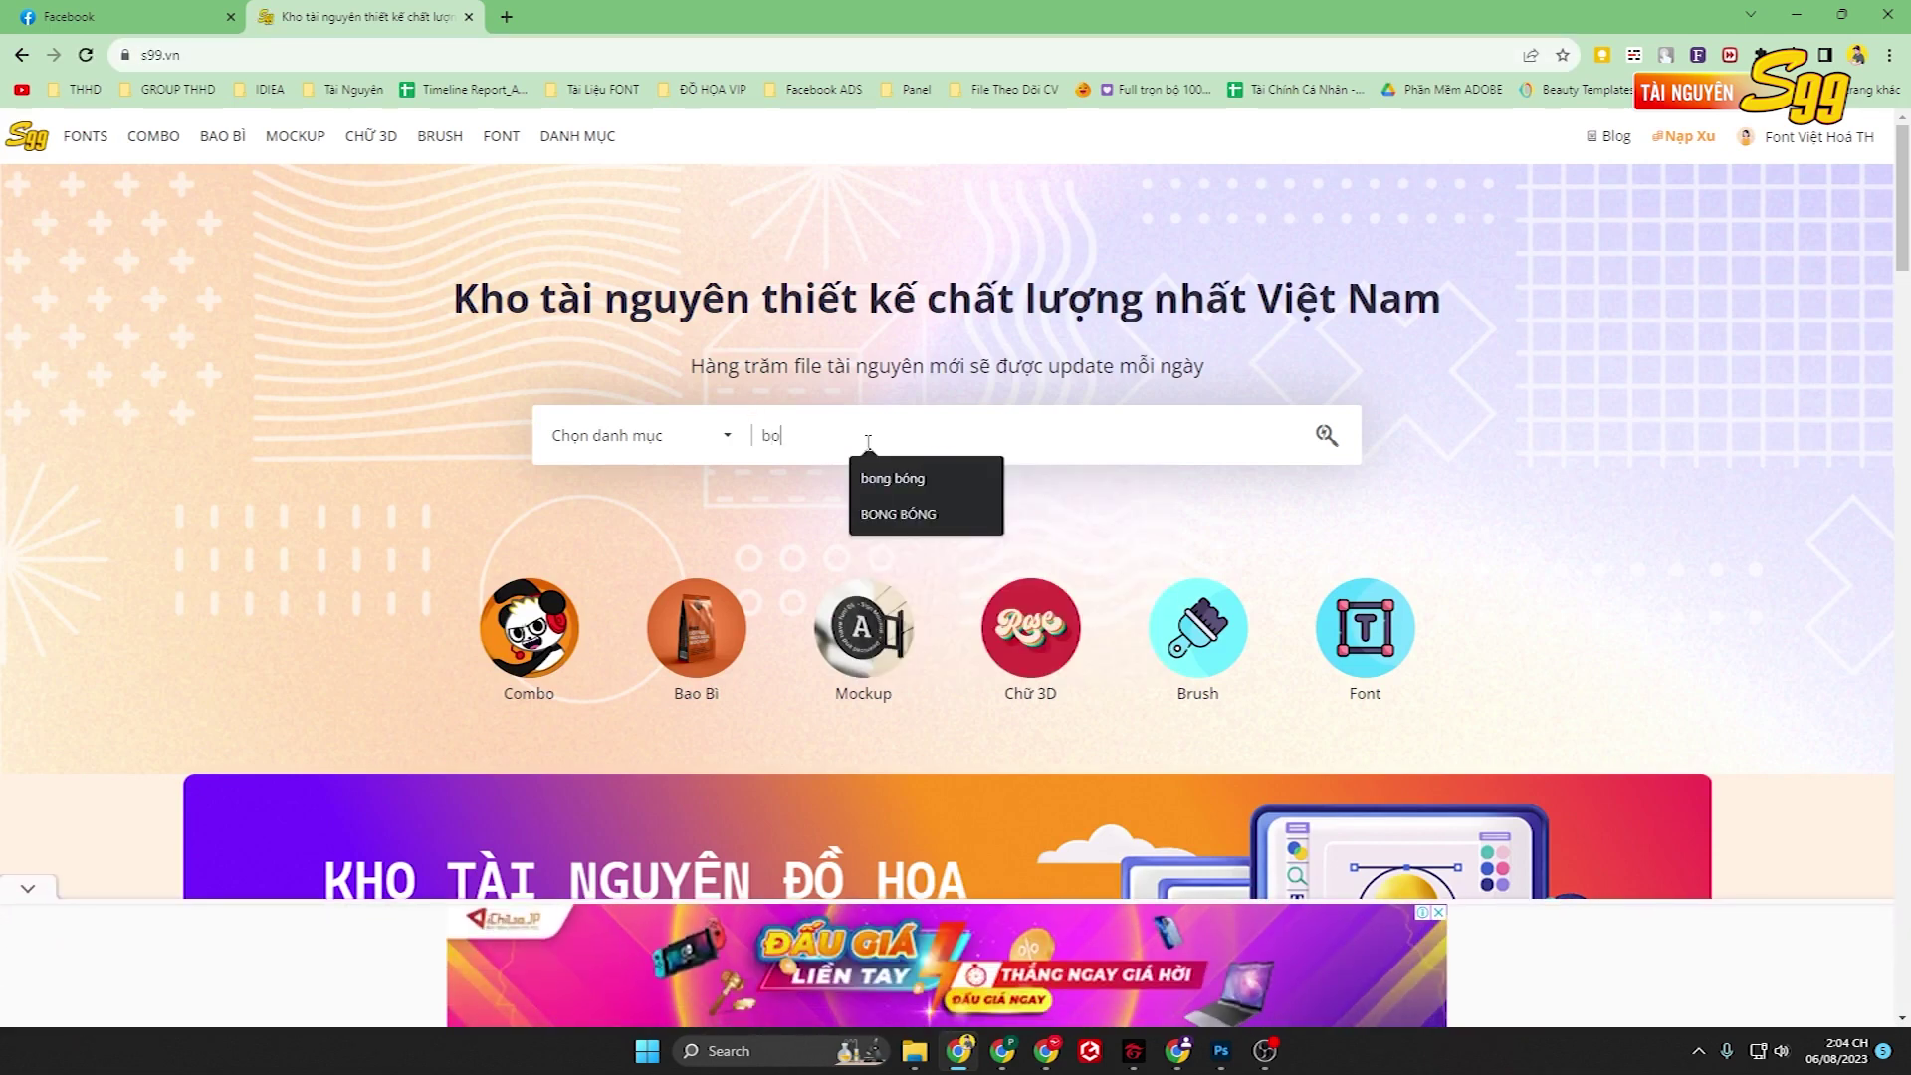
pyautogui.write('ng bóng')
pyautogui.press('Return')
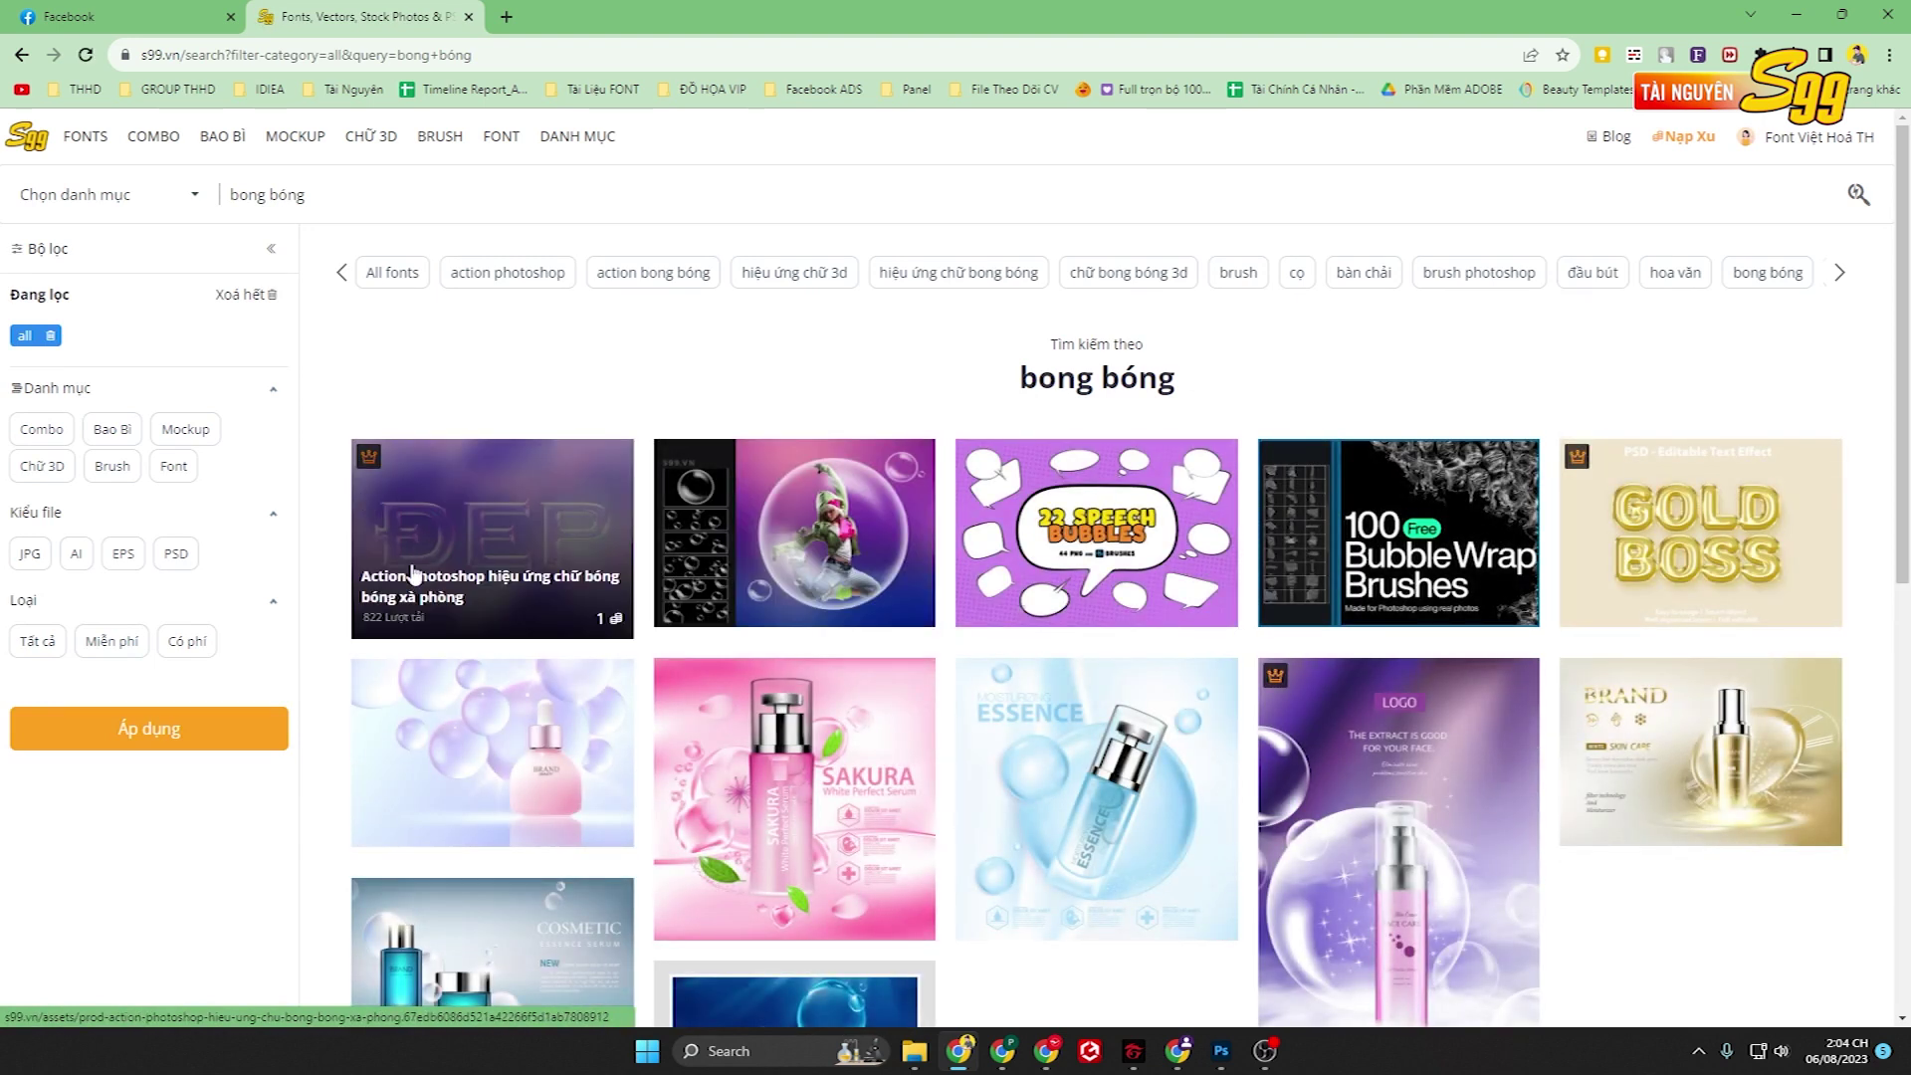
pyautogui.scroll(-1, 392, 550)
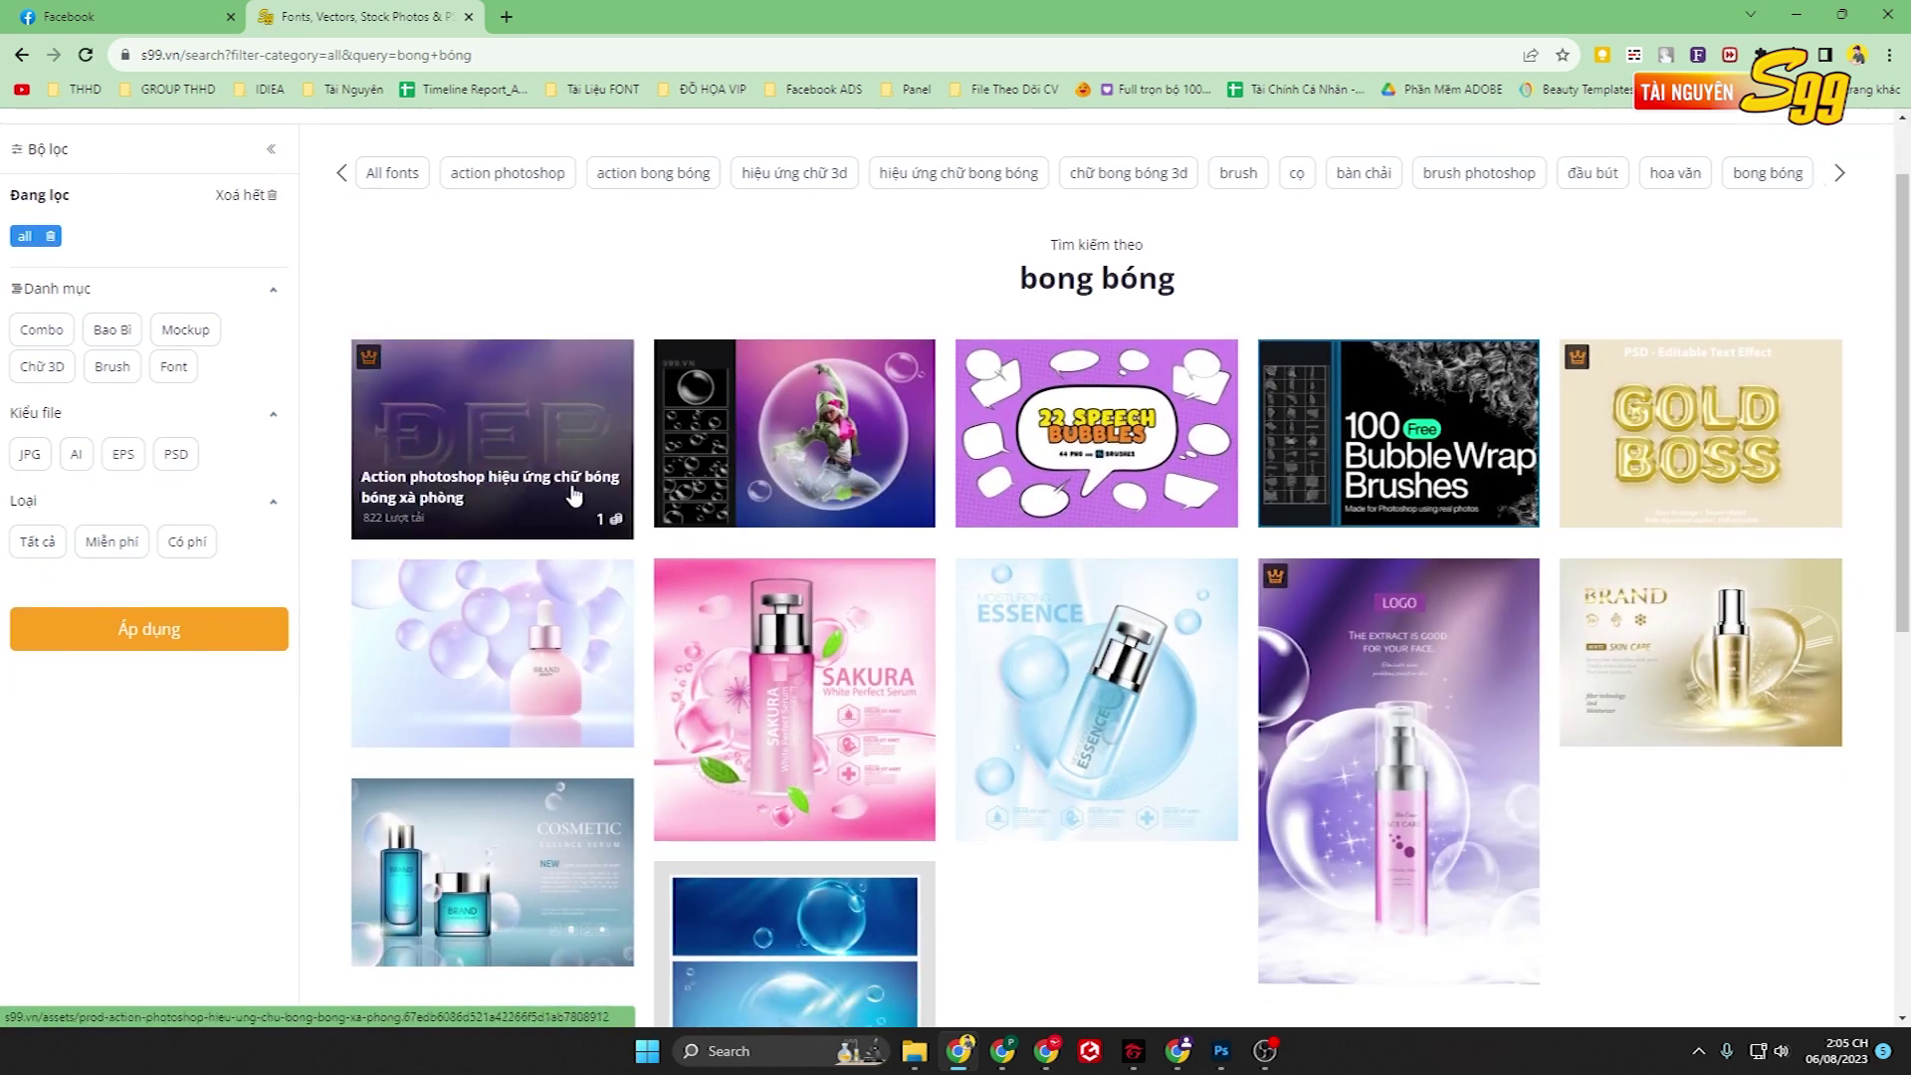
pyautogui.scroll(1, 492, 506)
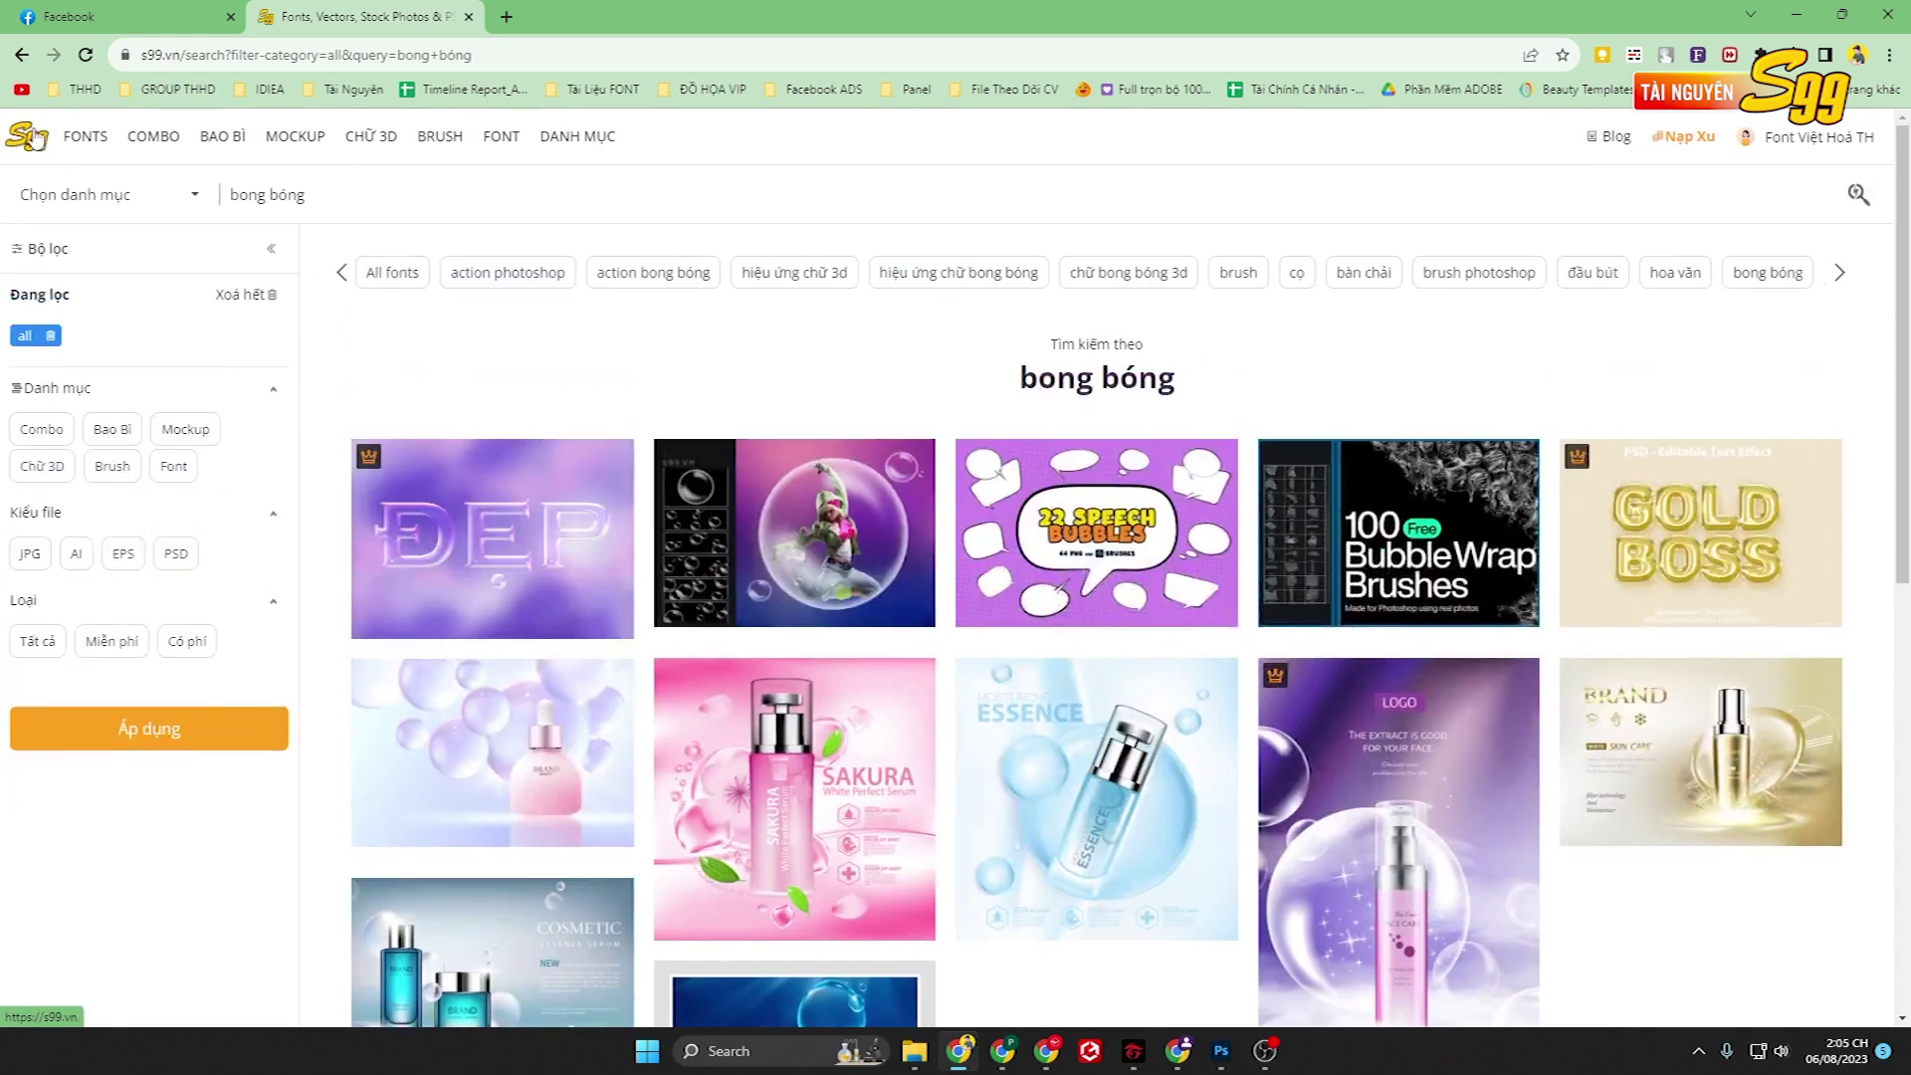
# Go to the Chữ 3D category and open the QUARTZ metallic silver text effect page.
pyautogui.click(28, 140)
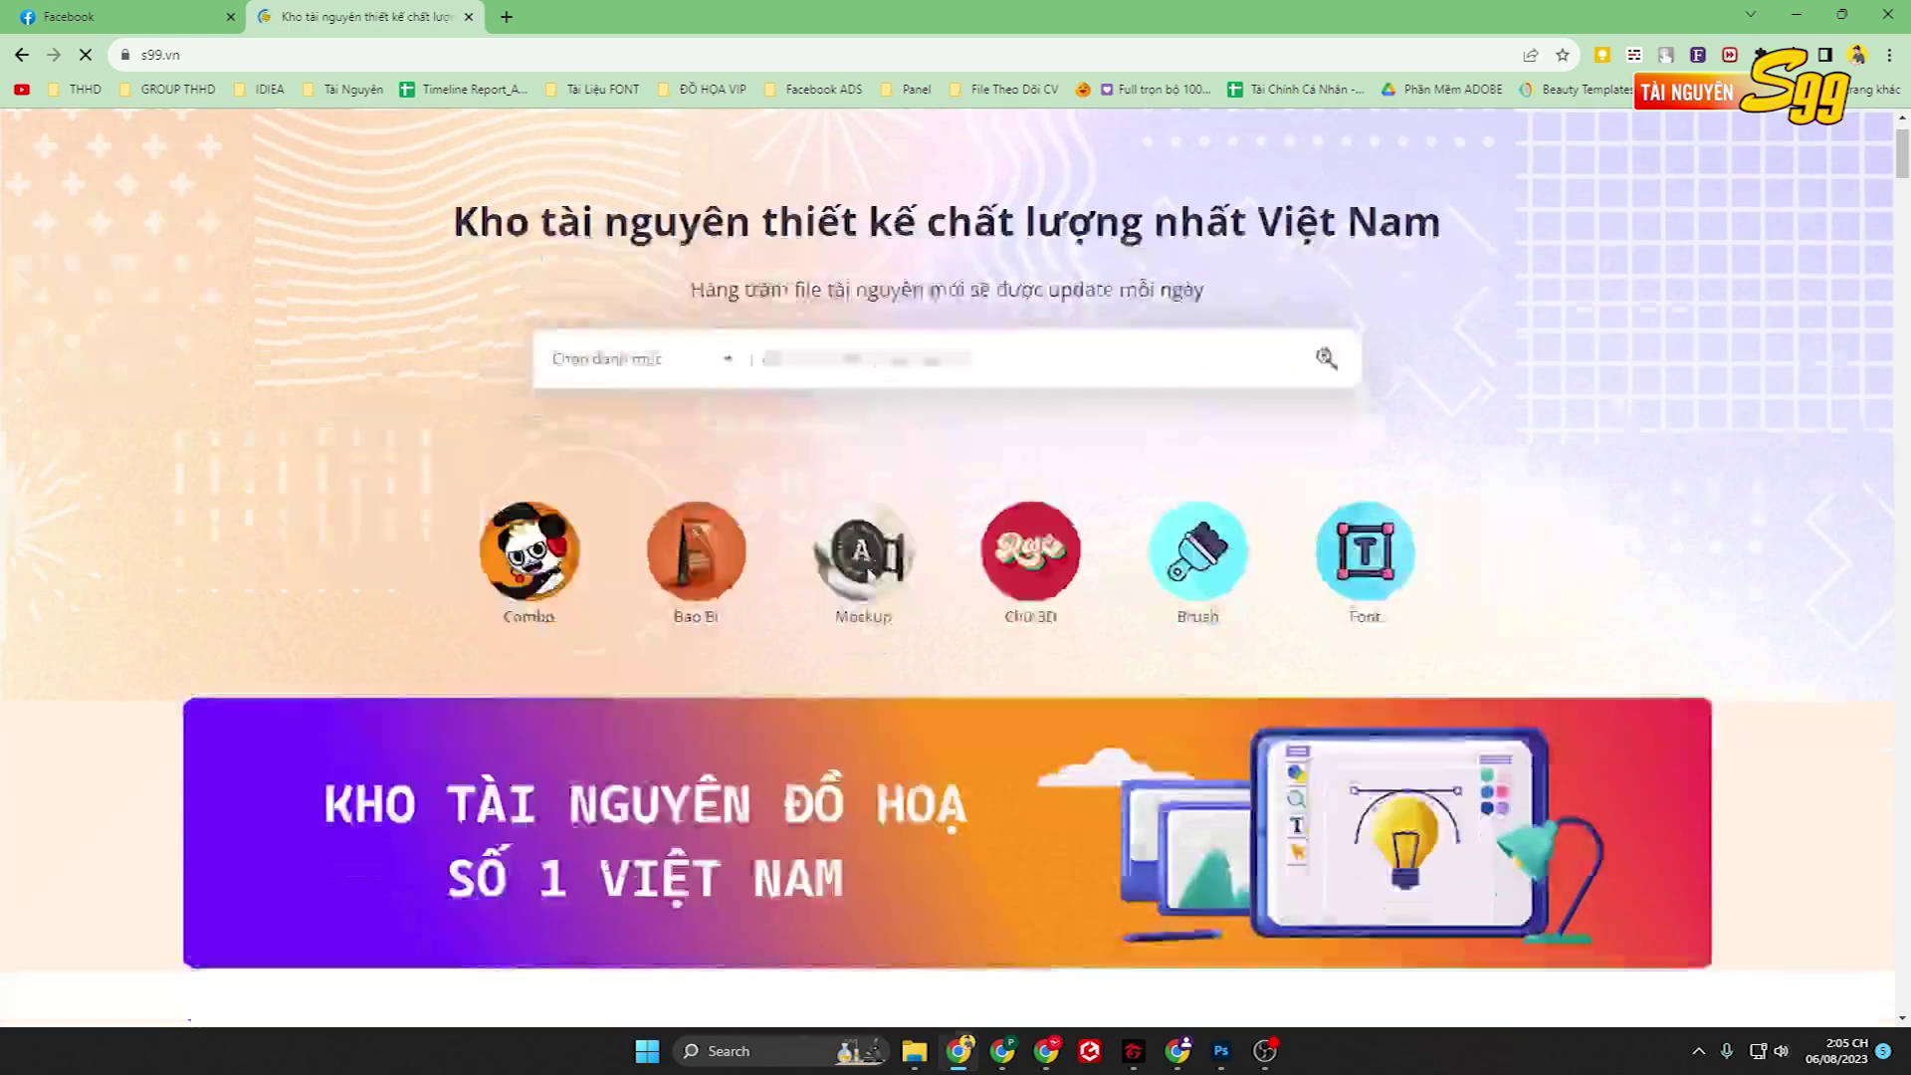
pyautogui.scroll(-1, 866, 573)
pyautogui.click(1028, 425)
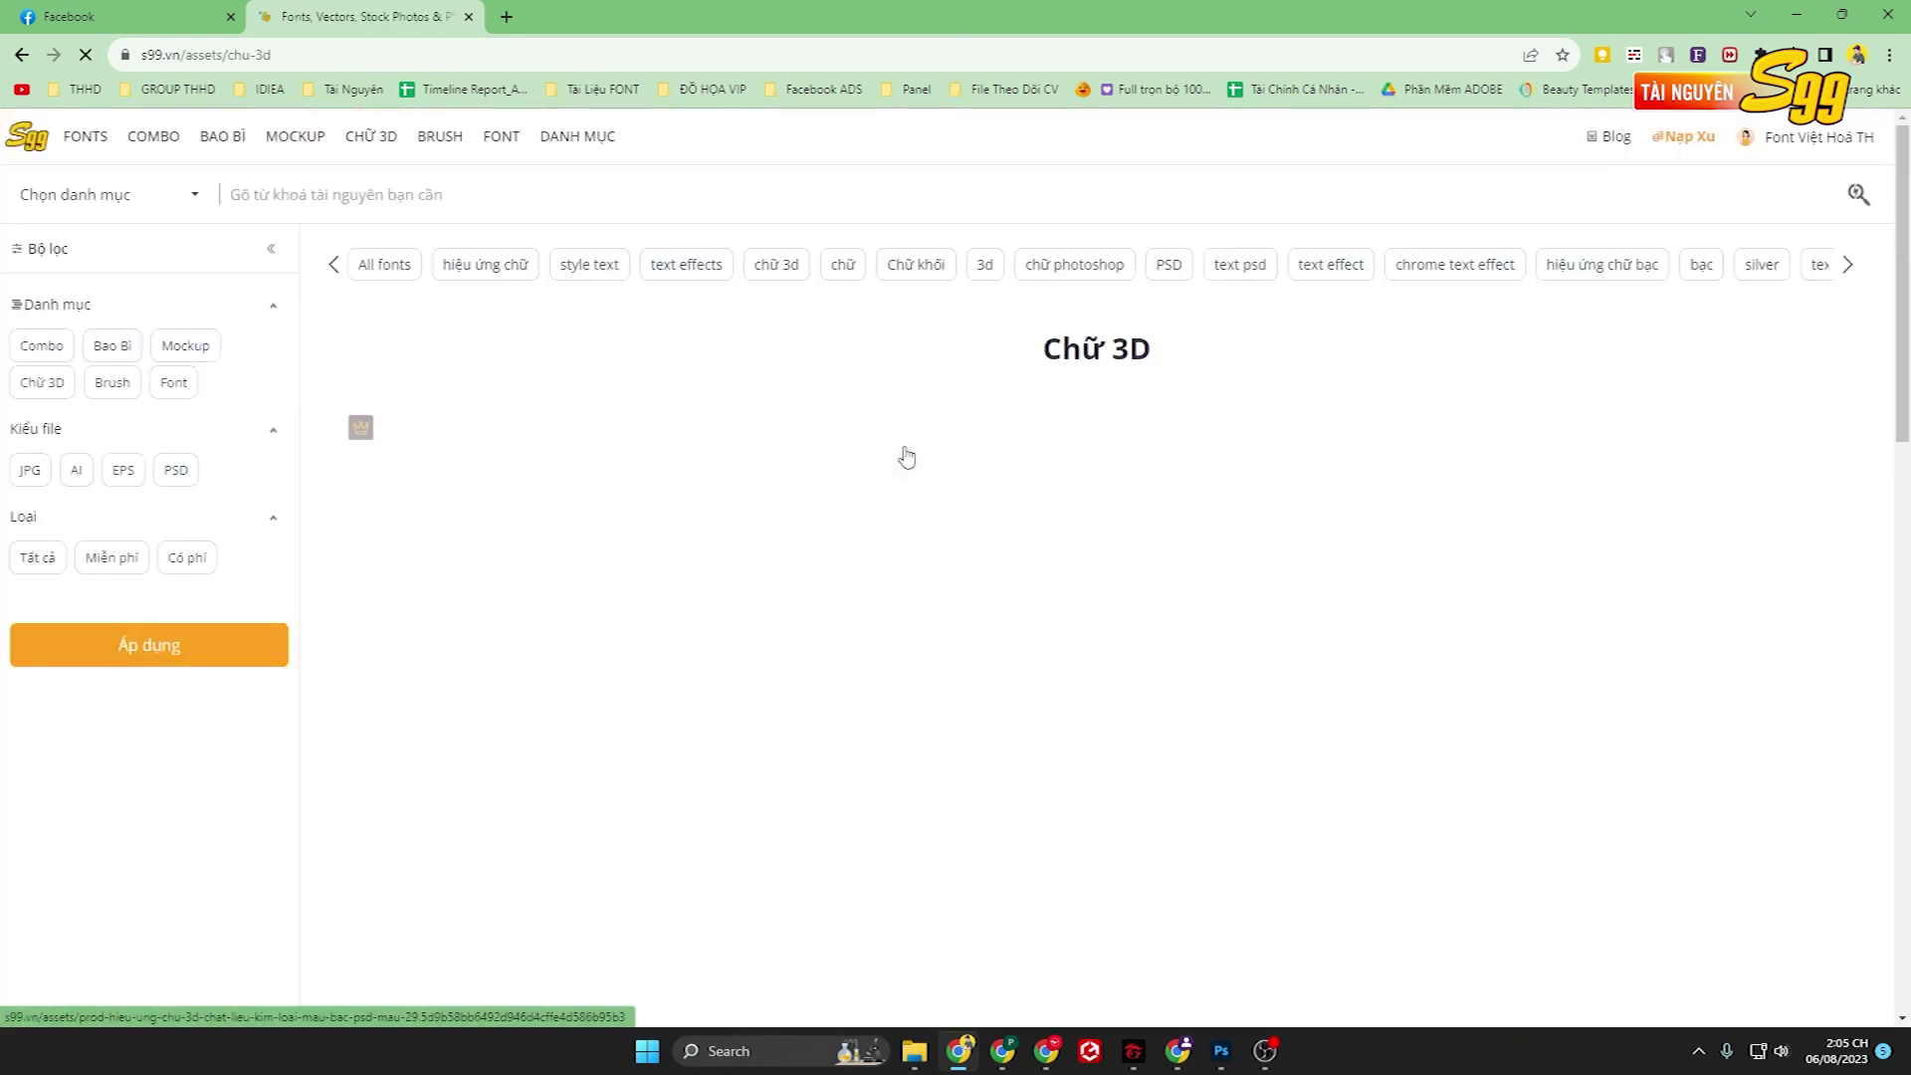
pyautogui.scroll(-2, 557, 467)
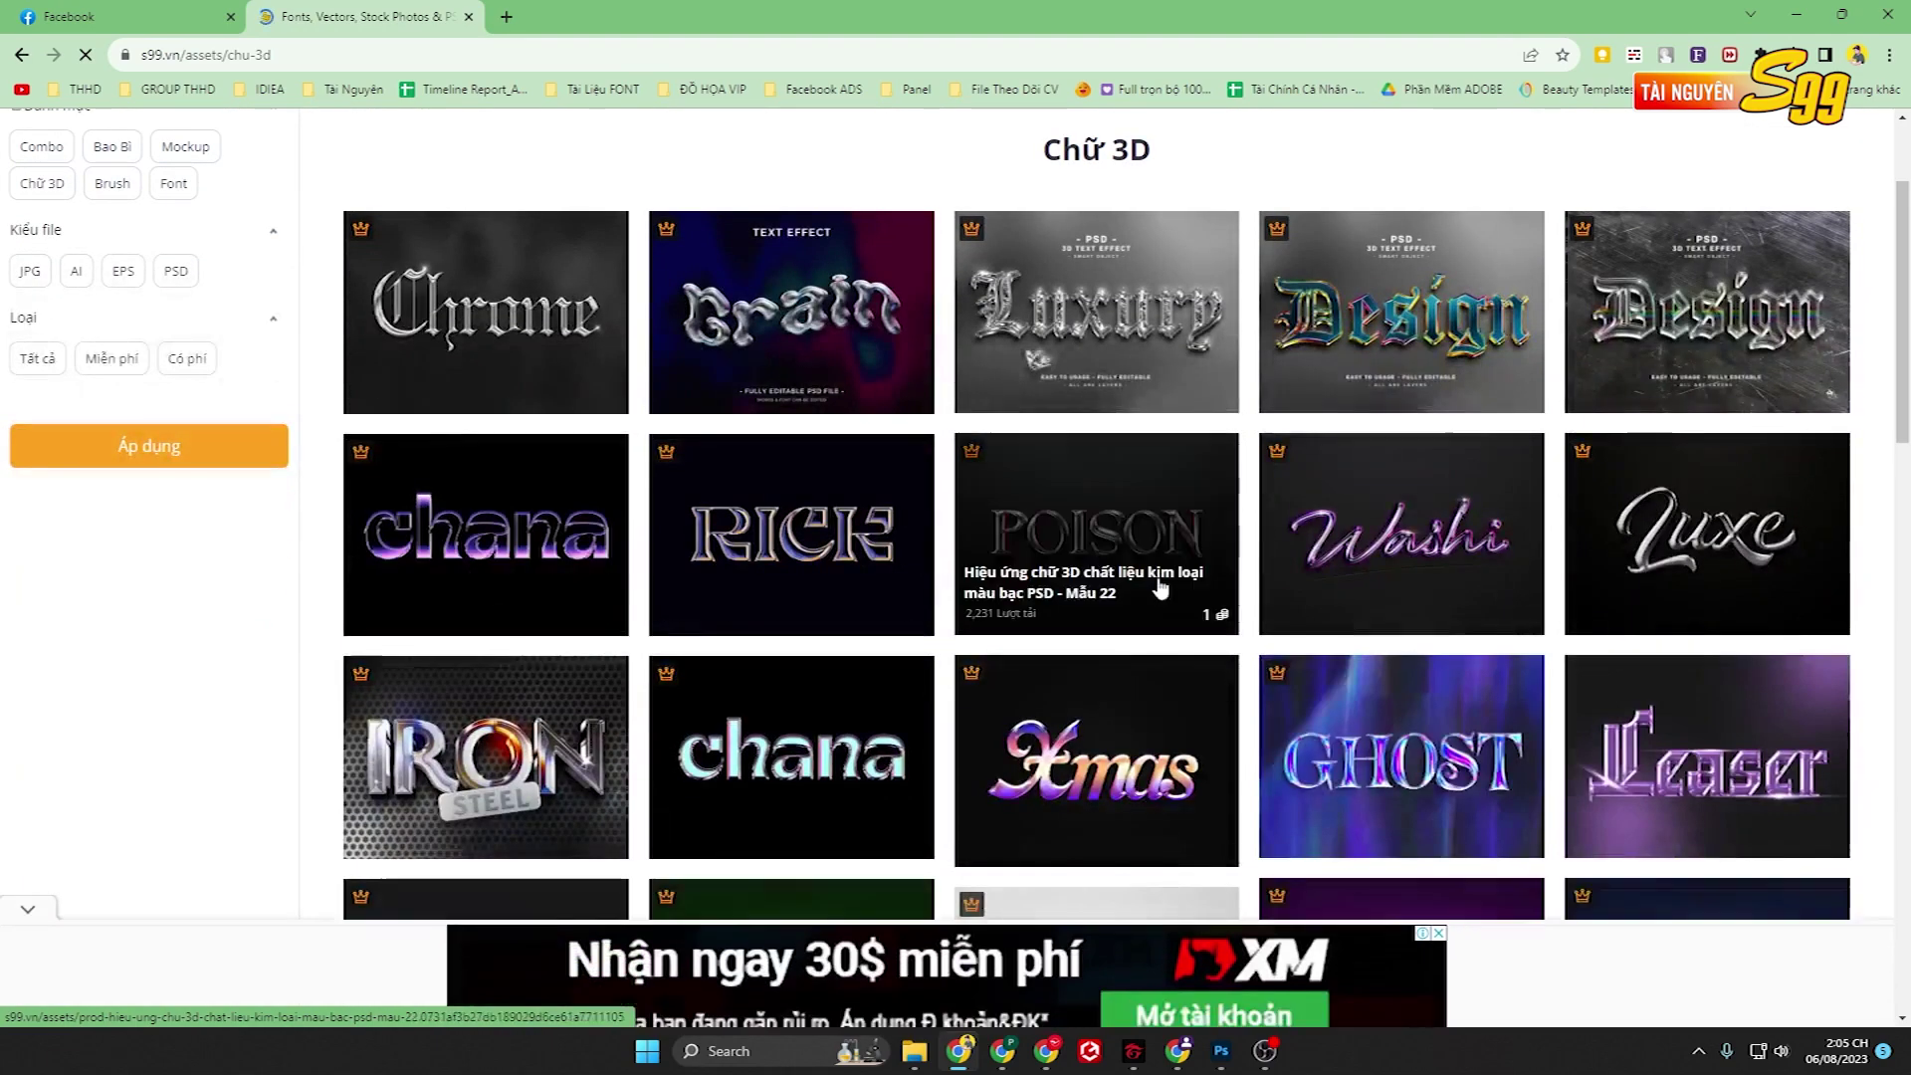
pyautogui.scroll(-1, 1335, 602)
pyautogui.scroll(-1, 1334, 602)
pyautogui.scroll(-2, 964, 577)
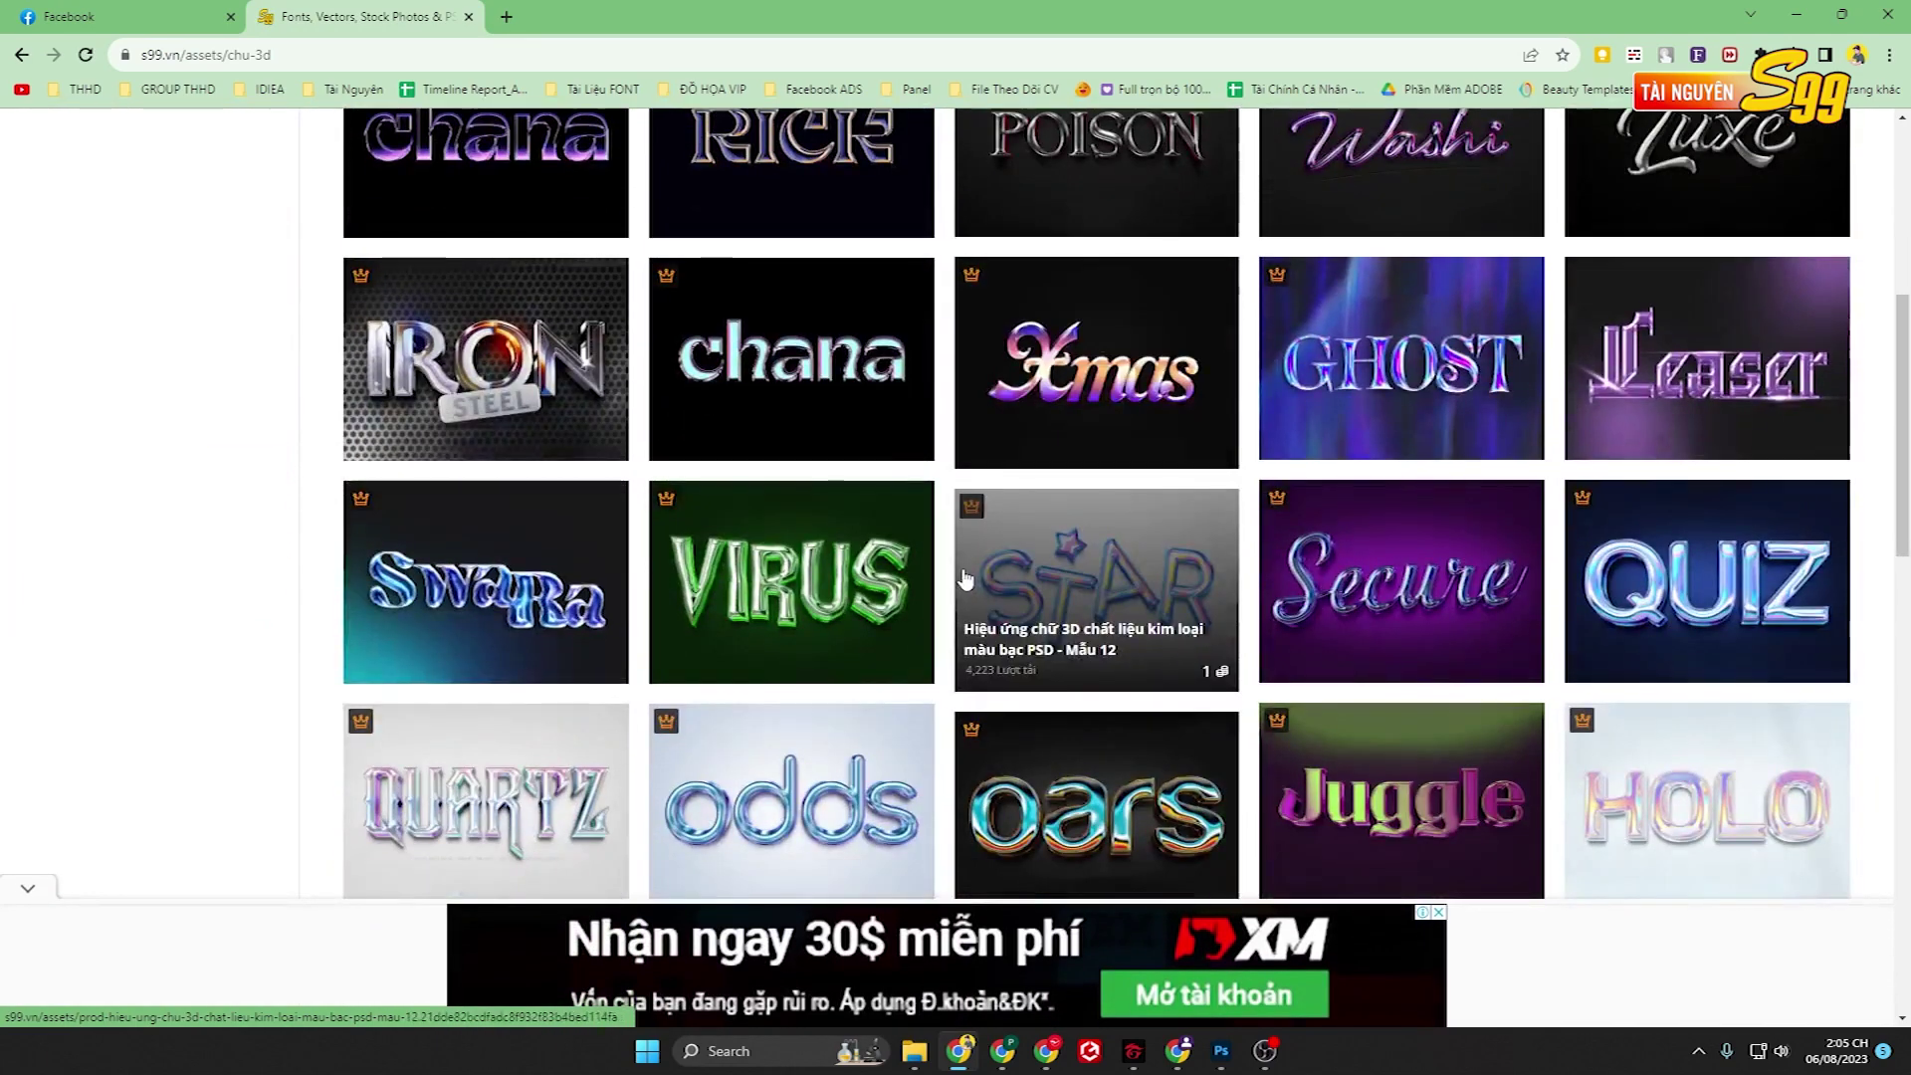
pyautogui.scroll(-2, 963, 578)
pyautogui.scroll(-1, 963, 577)
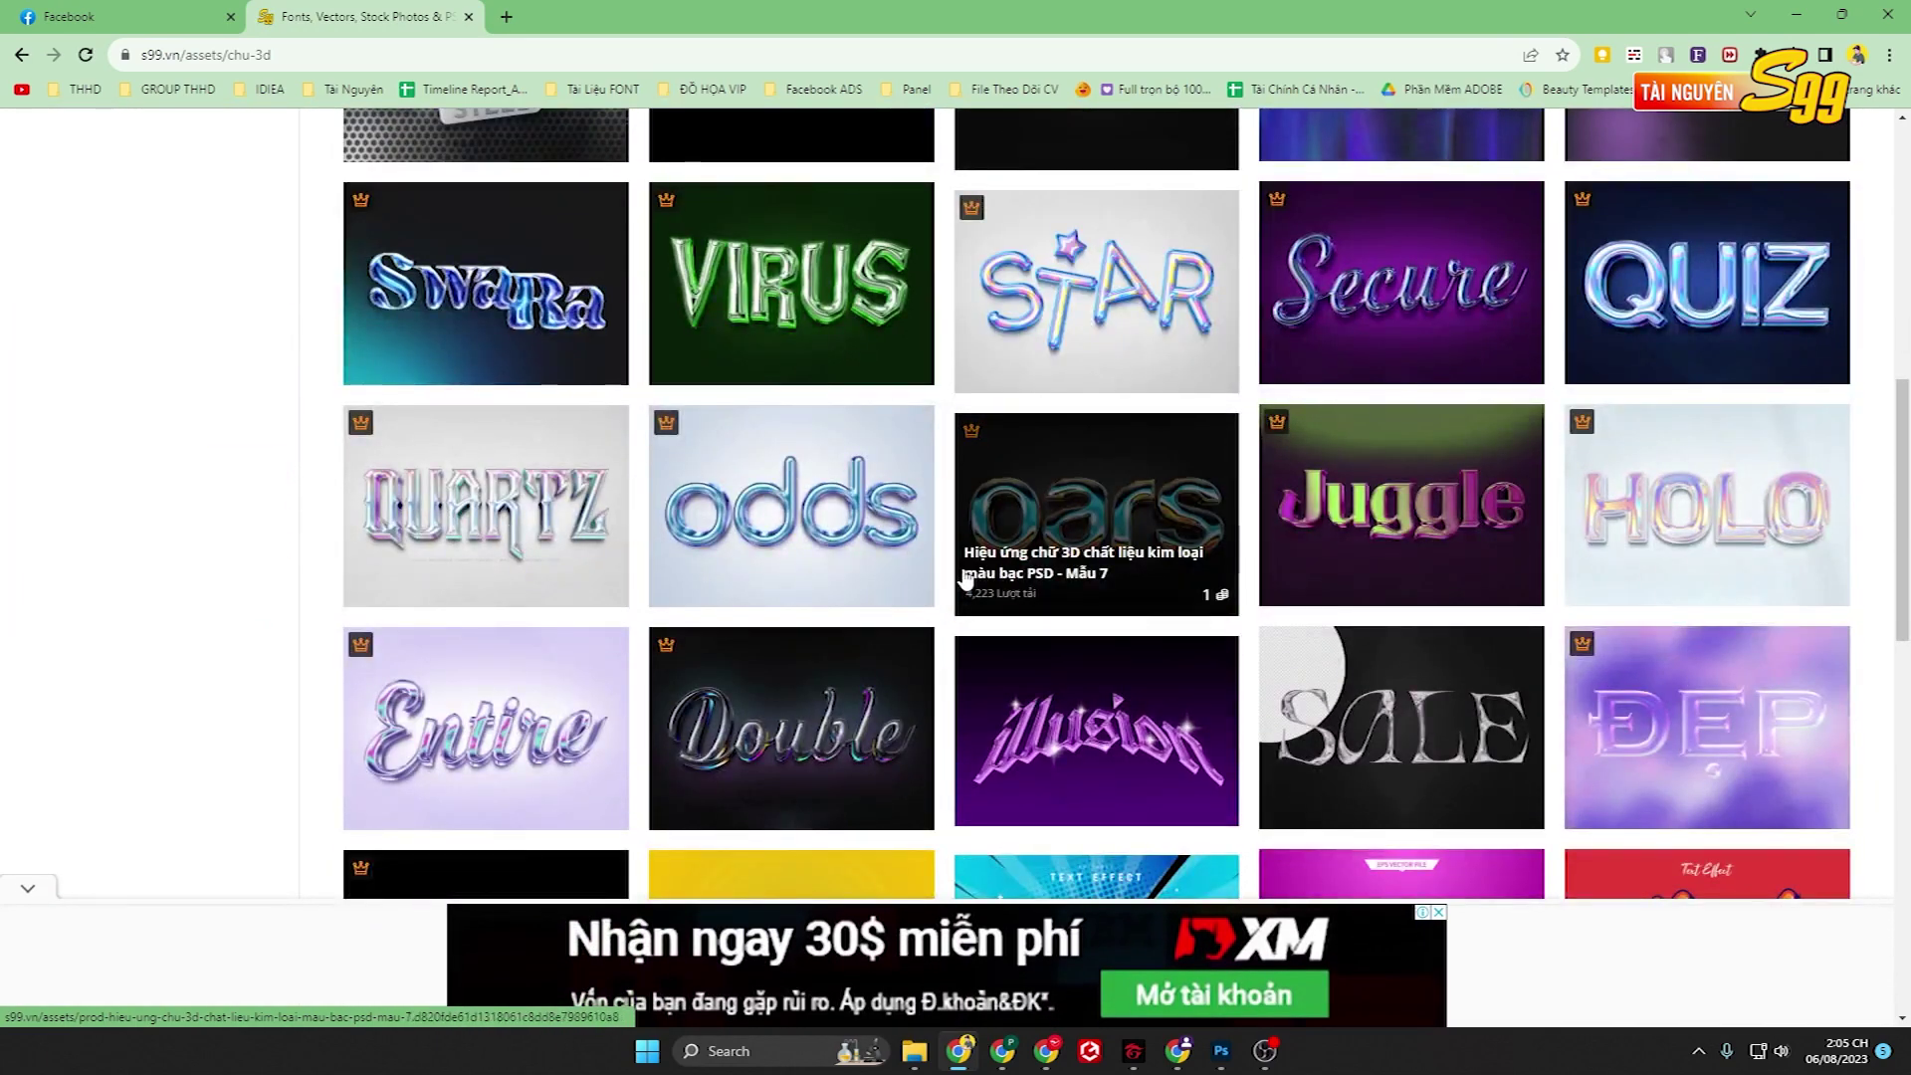
pyautogui.click(530, 488)
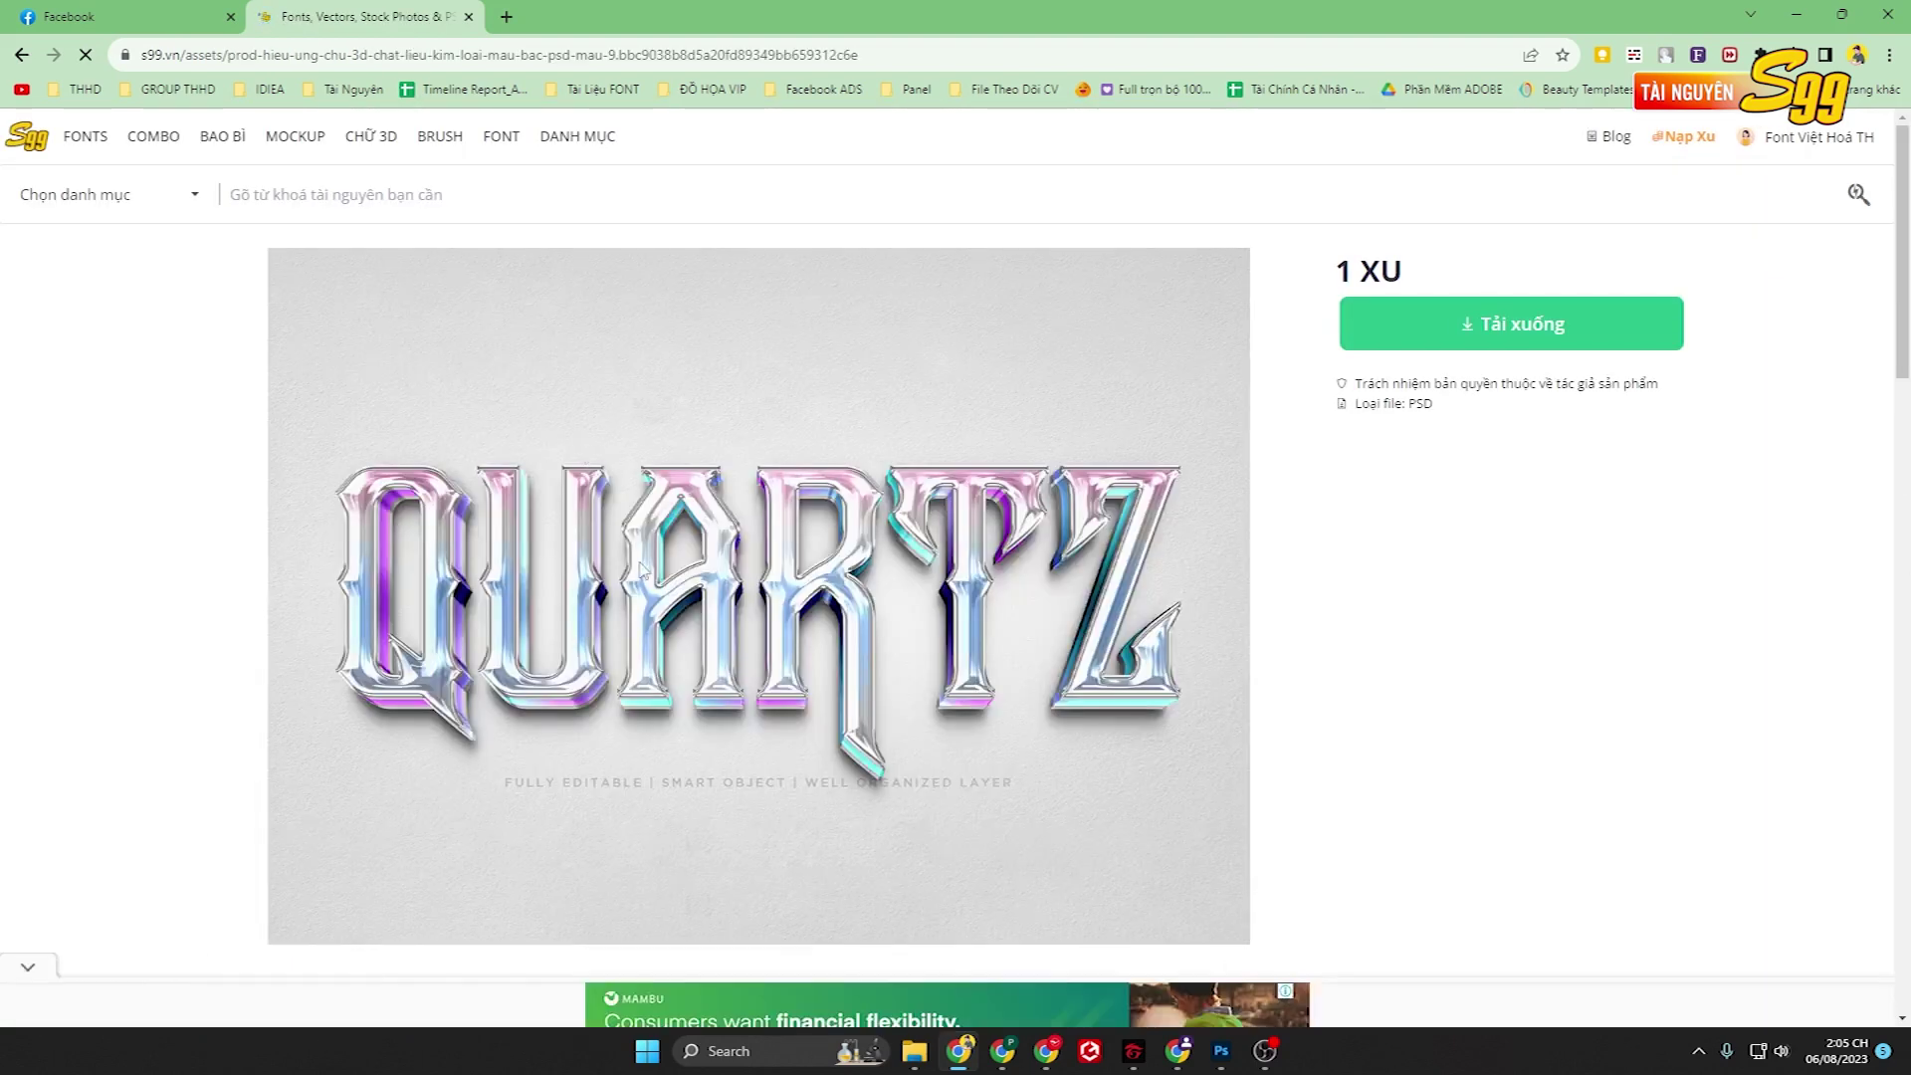
# Return to the S99.vn home page and search for 'bong bóng' again.
pyautogui.click(27, 137)
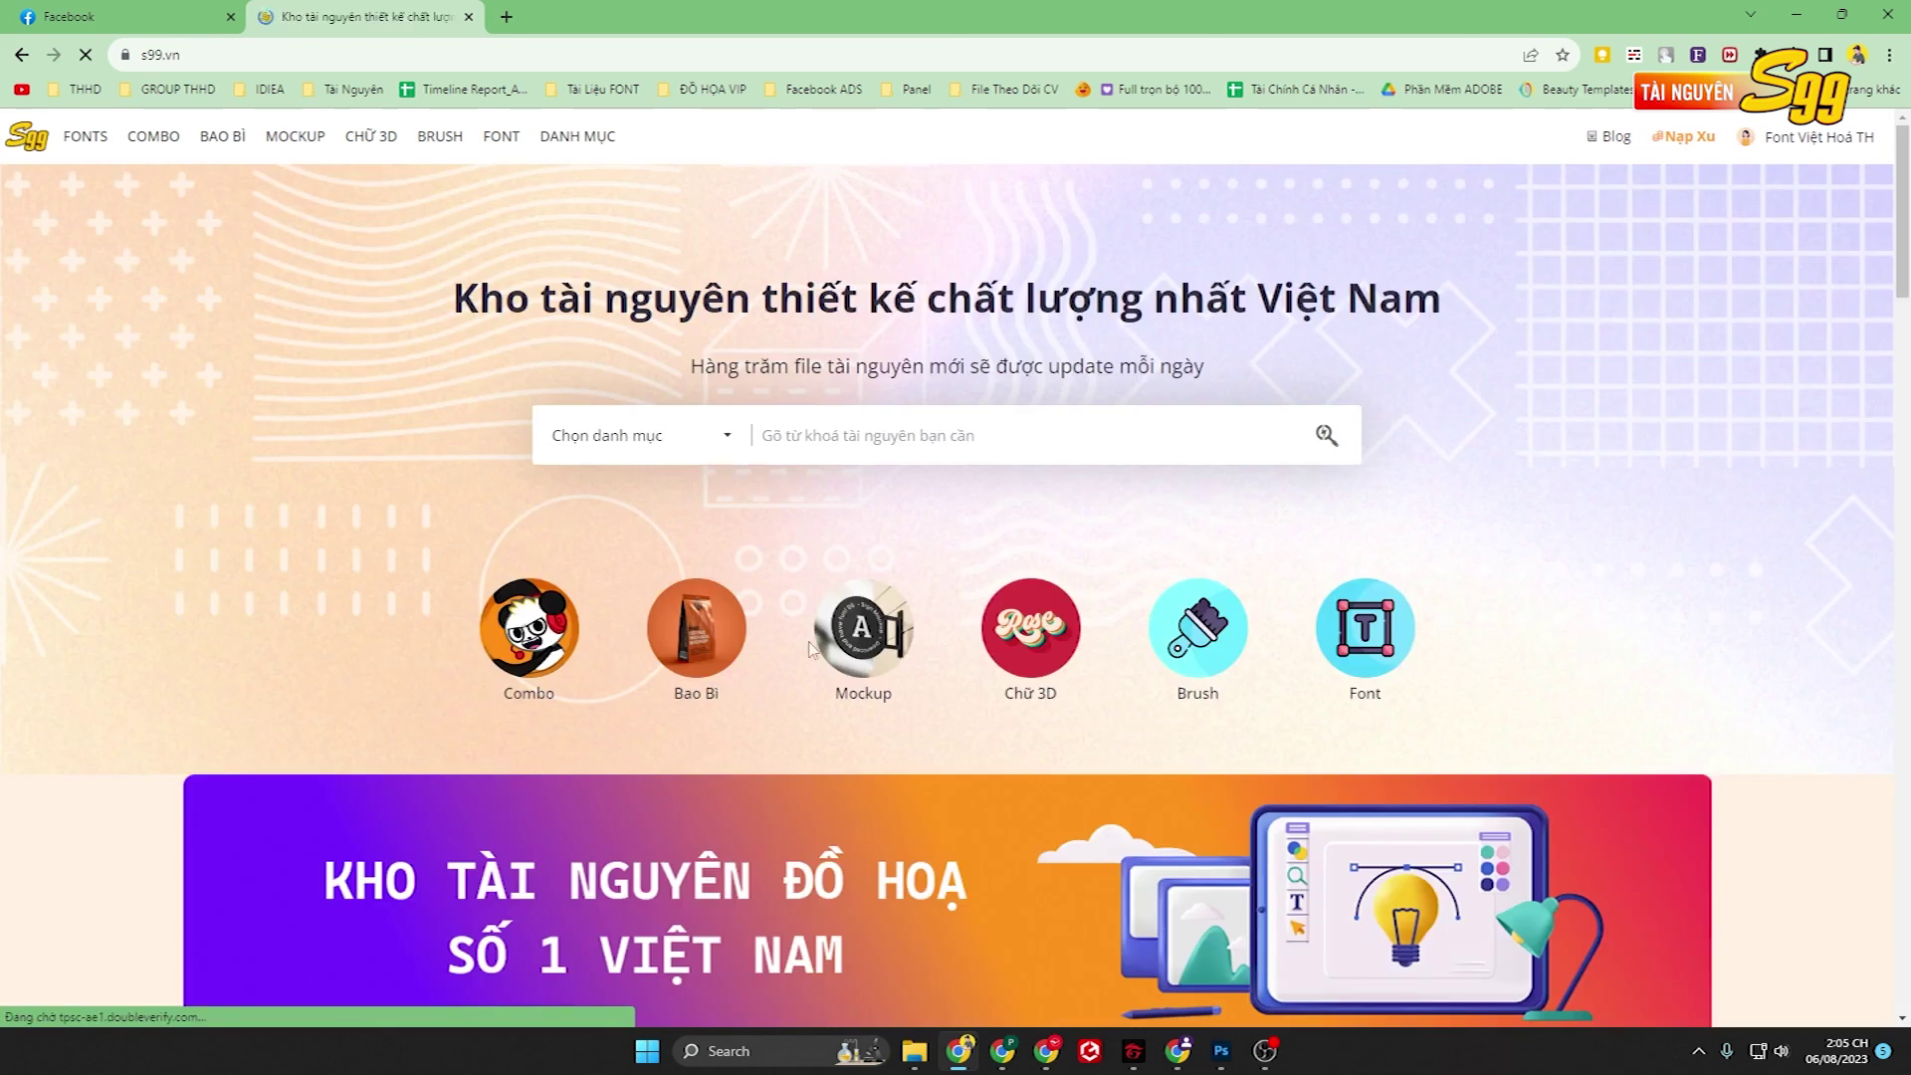
pyautogui.click(884, 438)
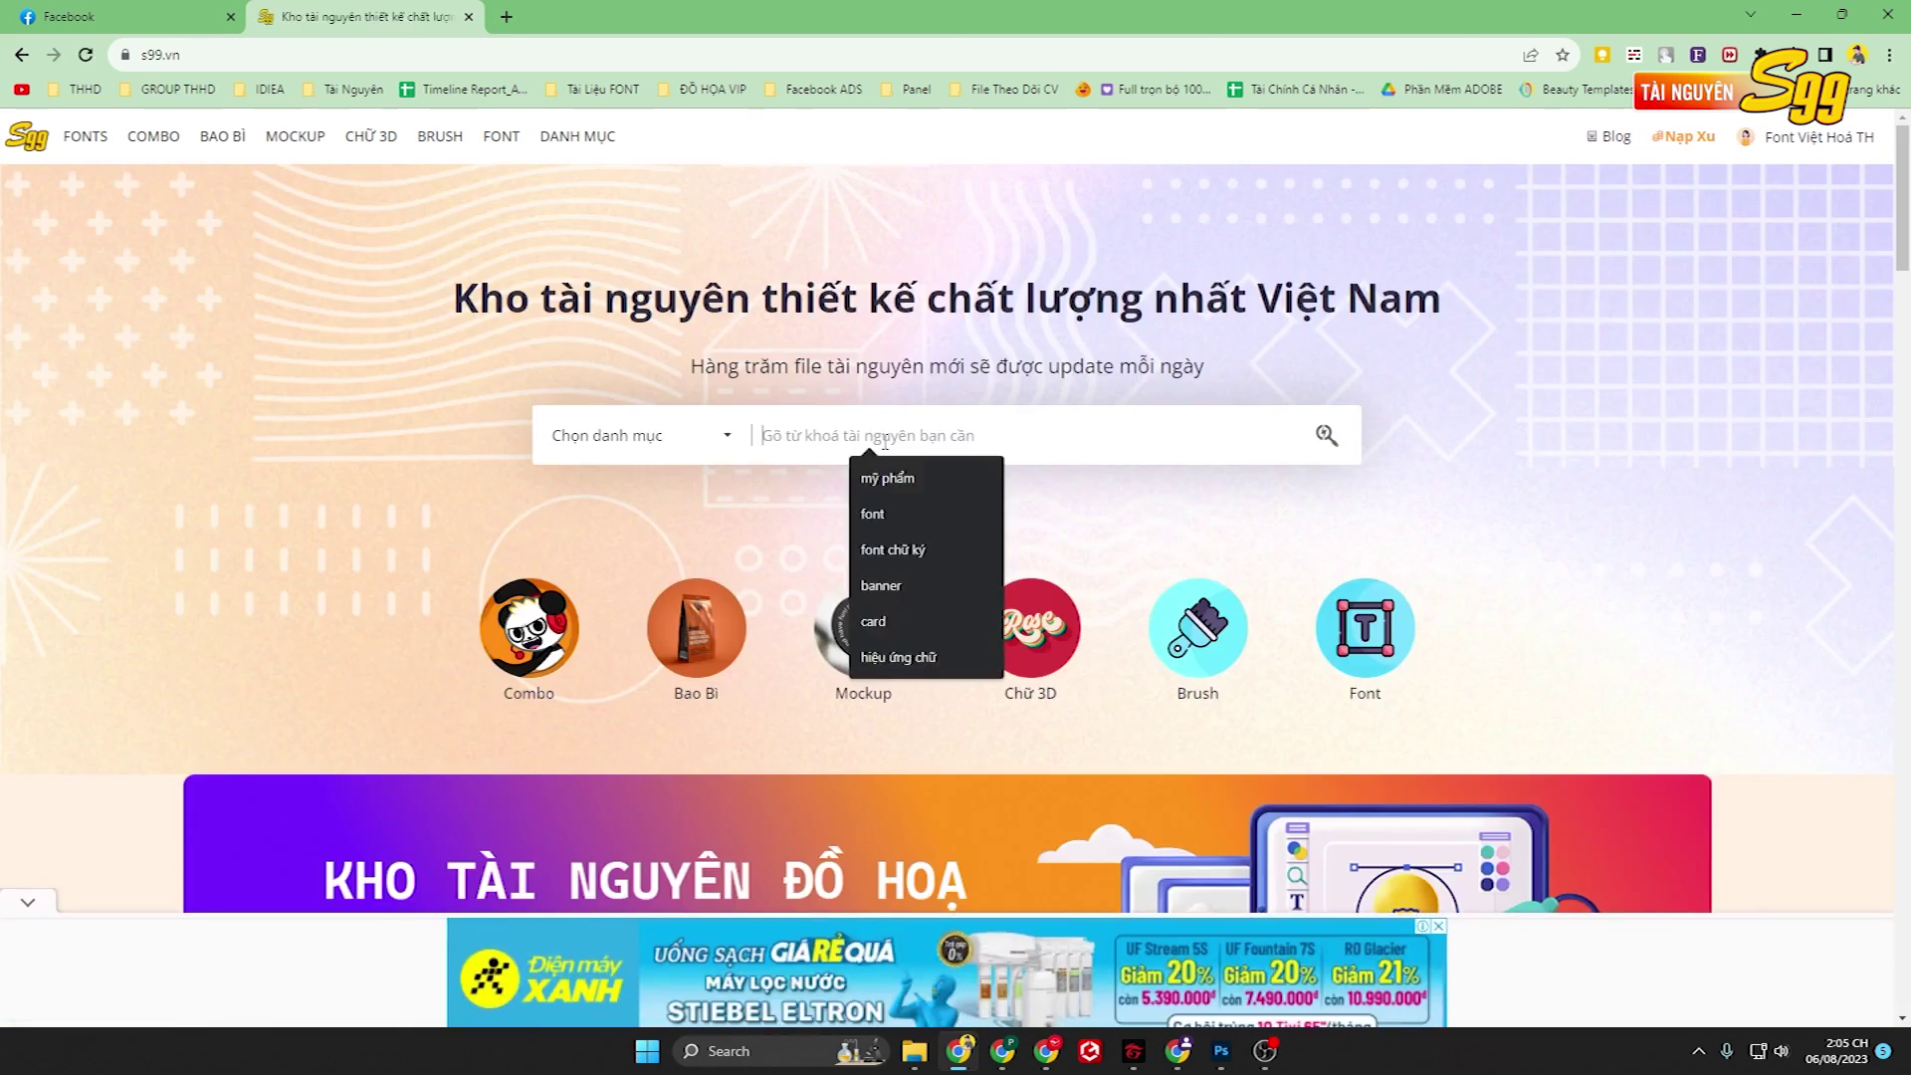
pyautogui.write('bong bóng')
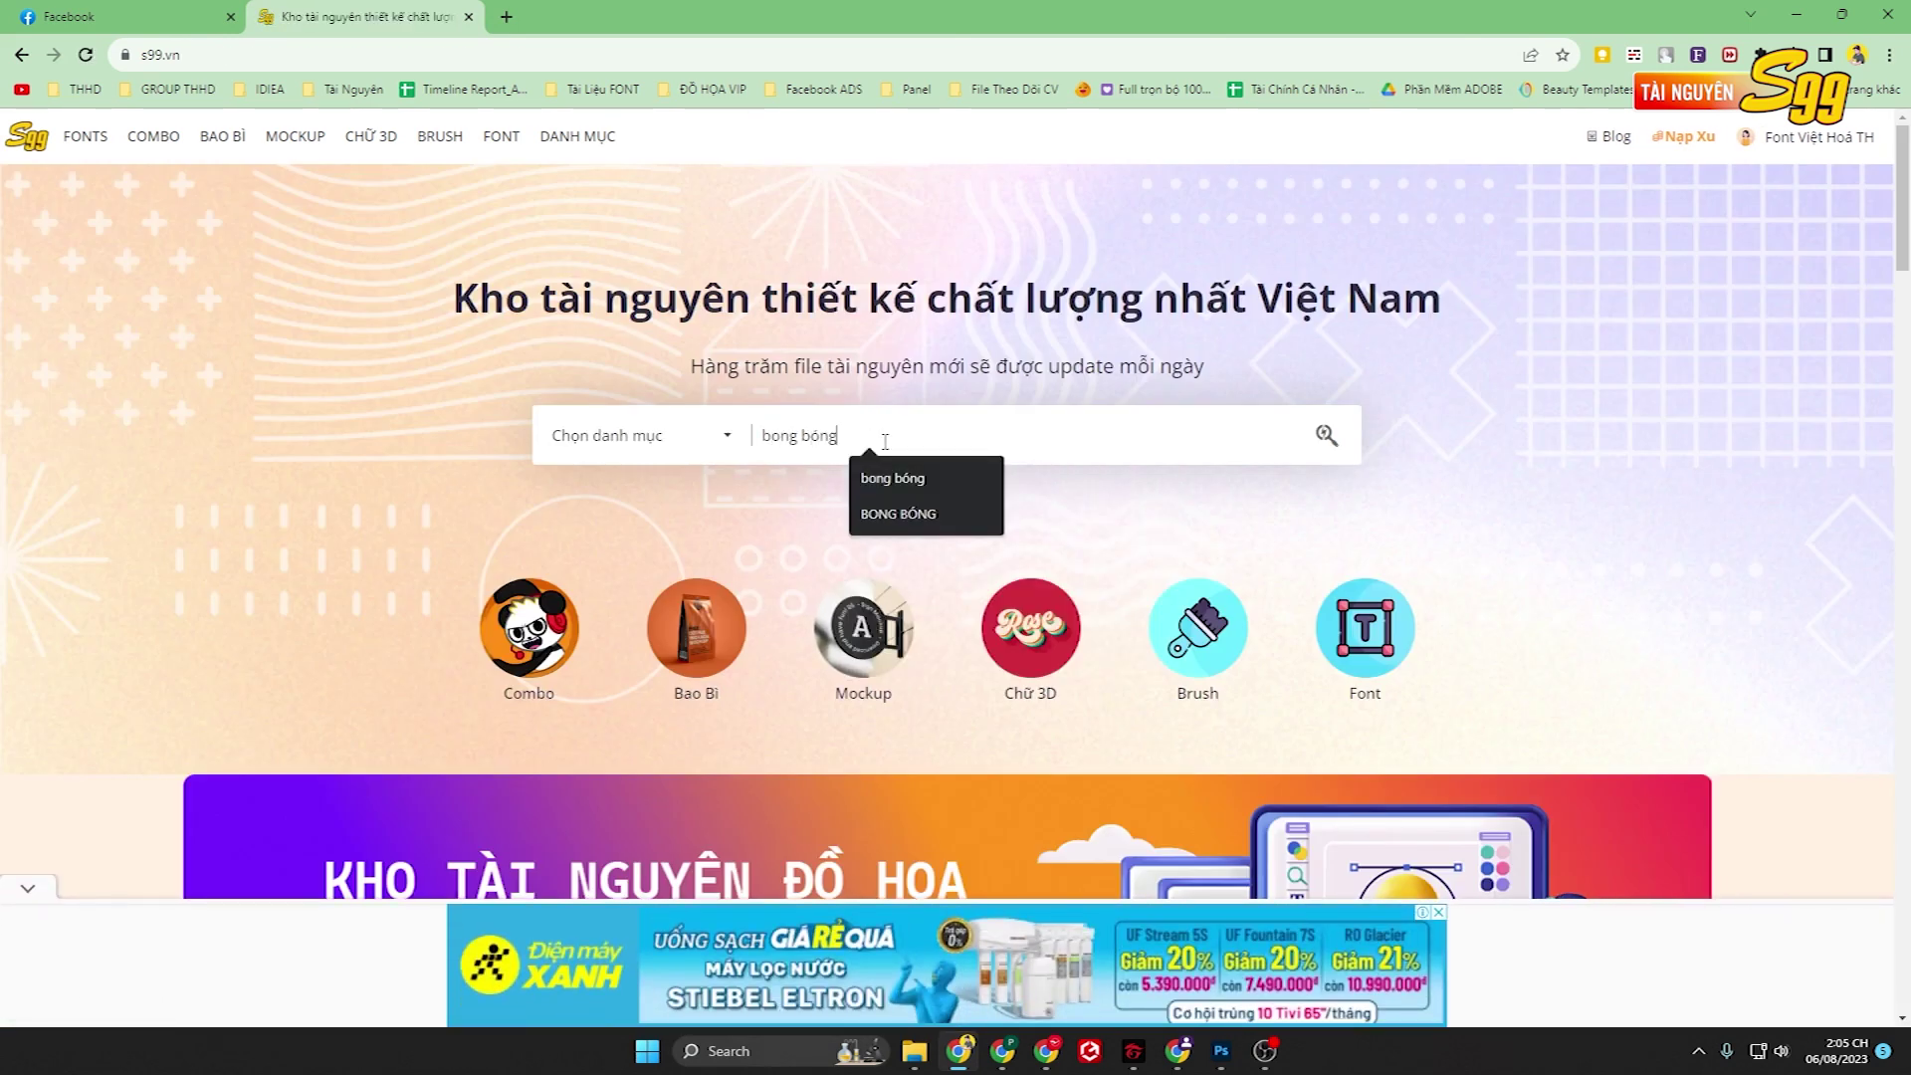
pyautogui.press('Return')
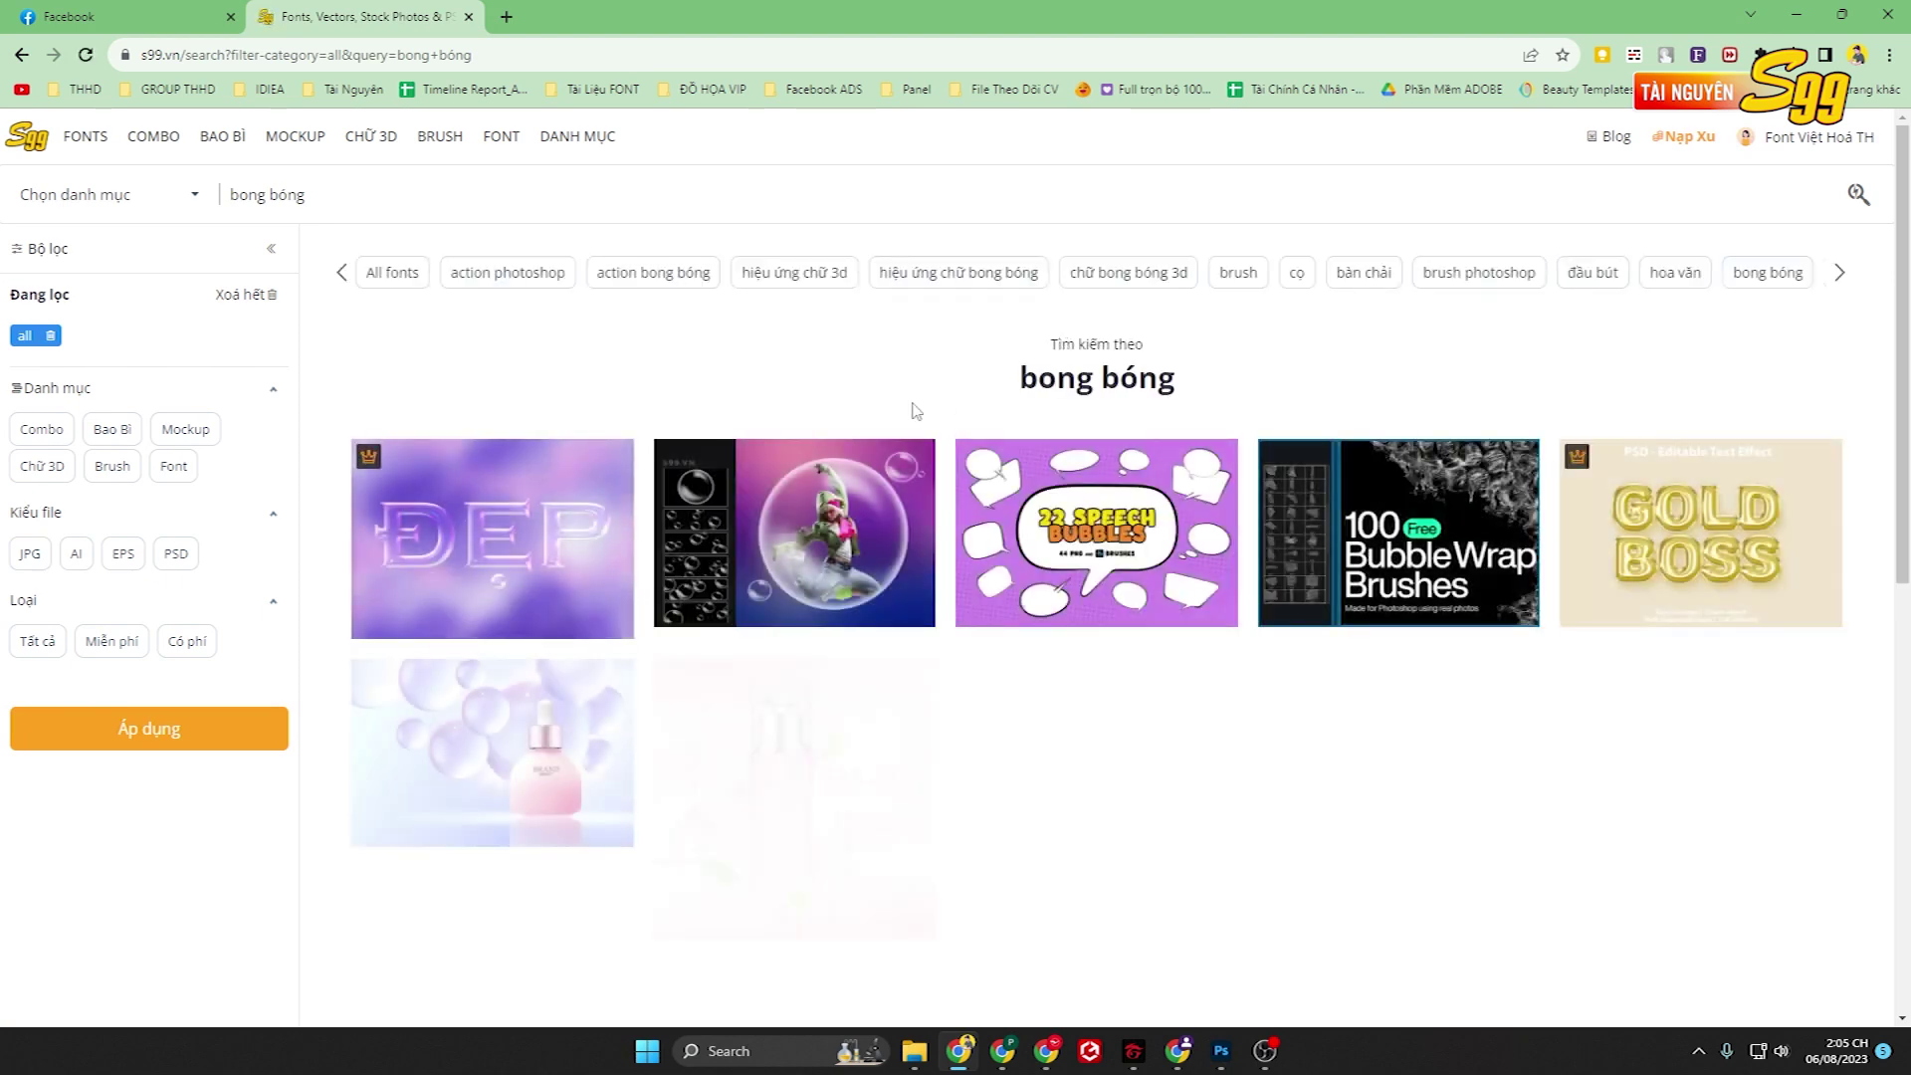
pyautogui.scroll(-1, 671, 385)
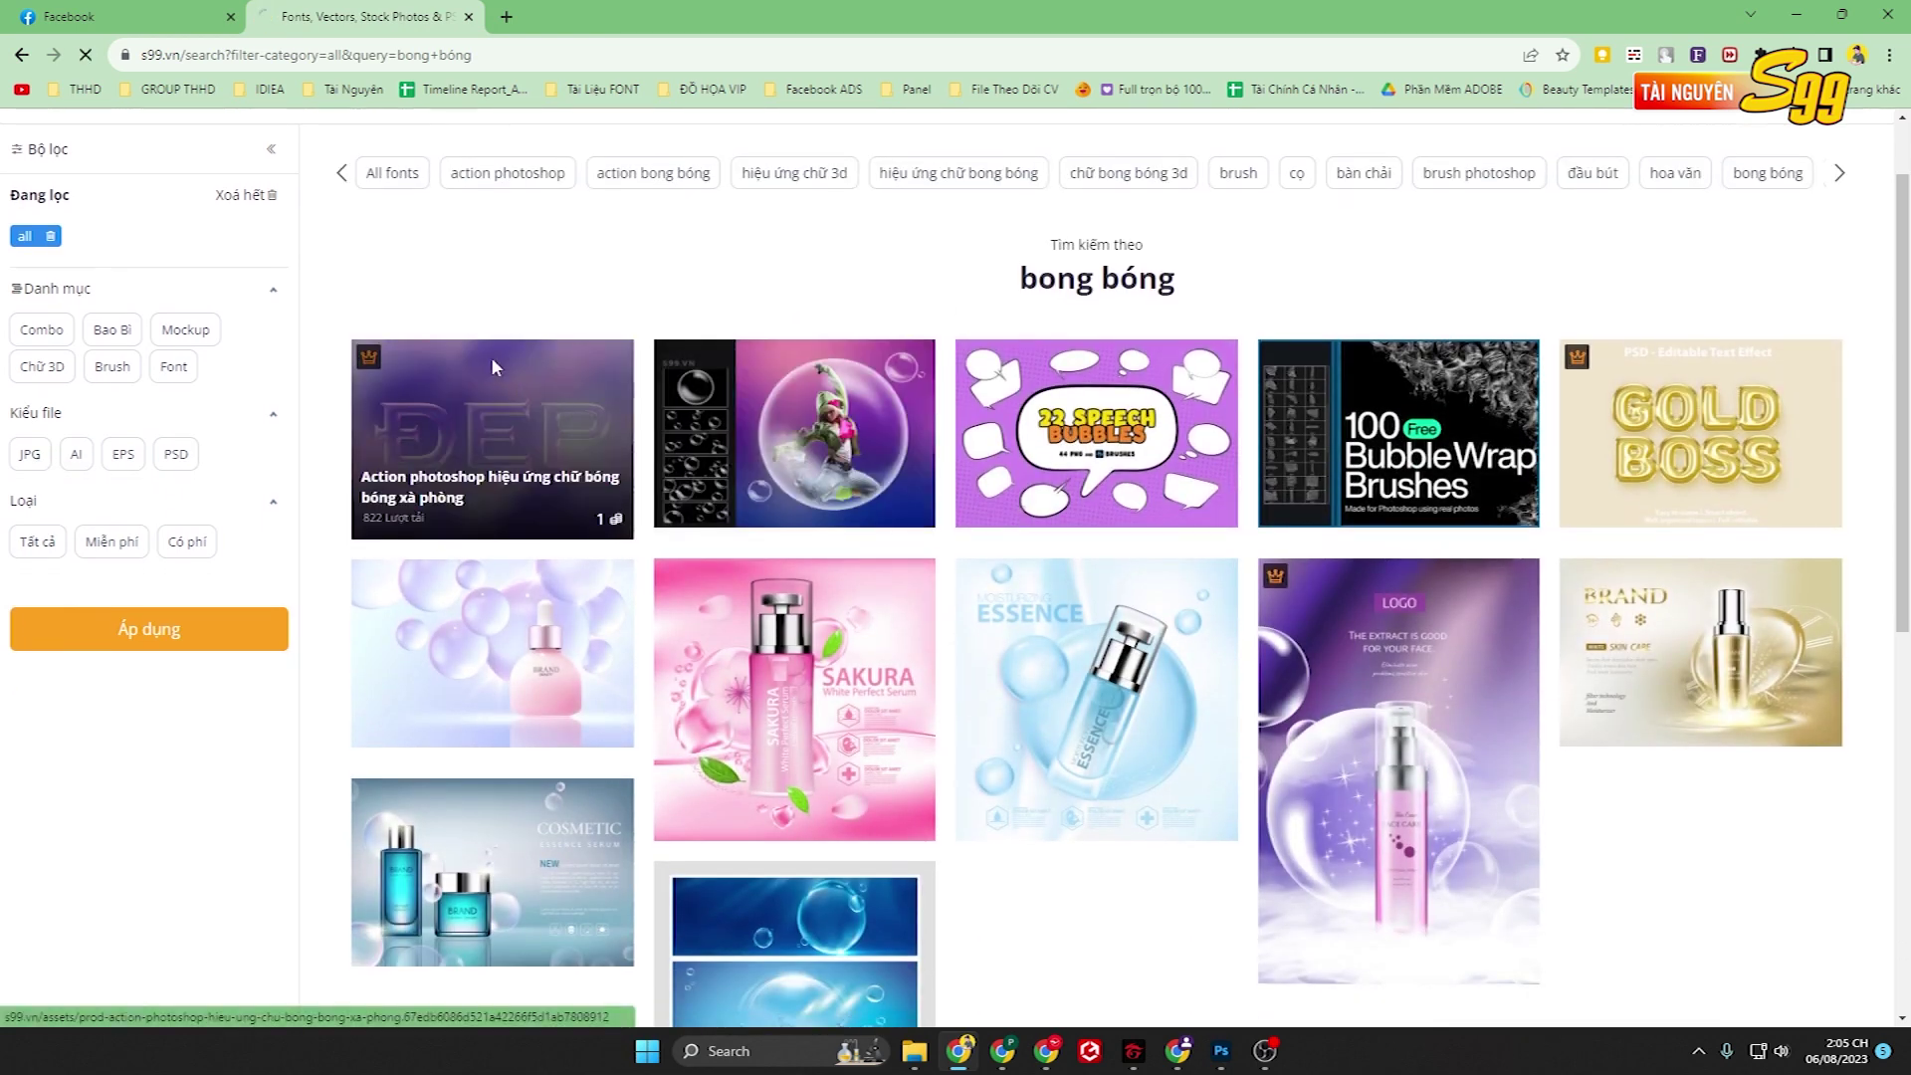
# Open the ĐẸP soap-bubble text action page, review it, then return to Photoshop.
pyautogui.click(492, 357)
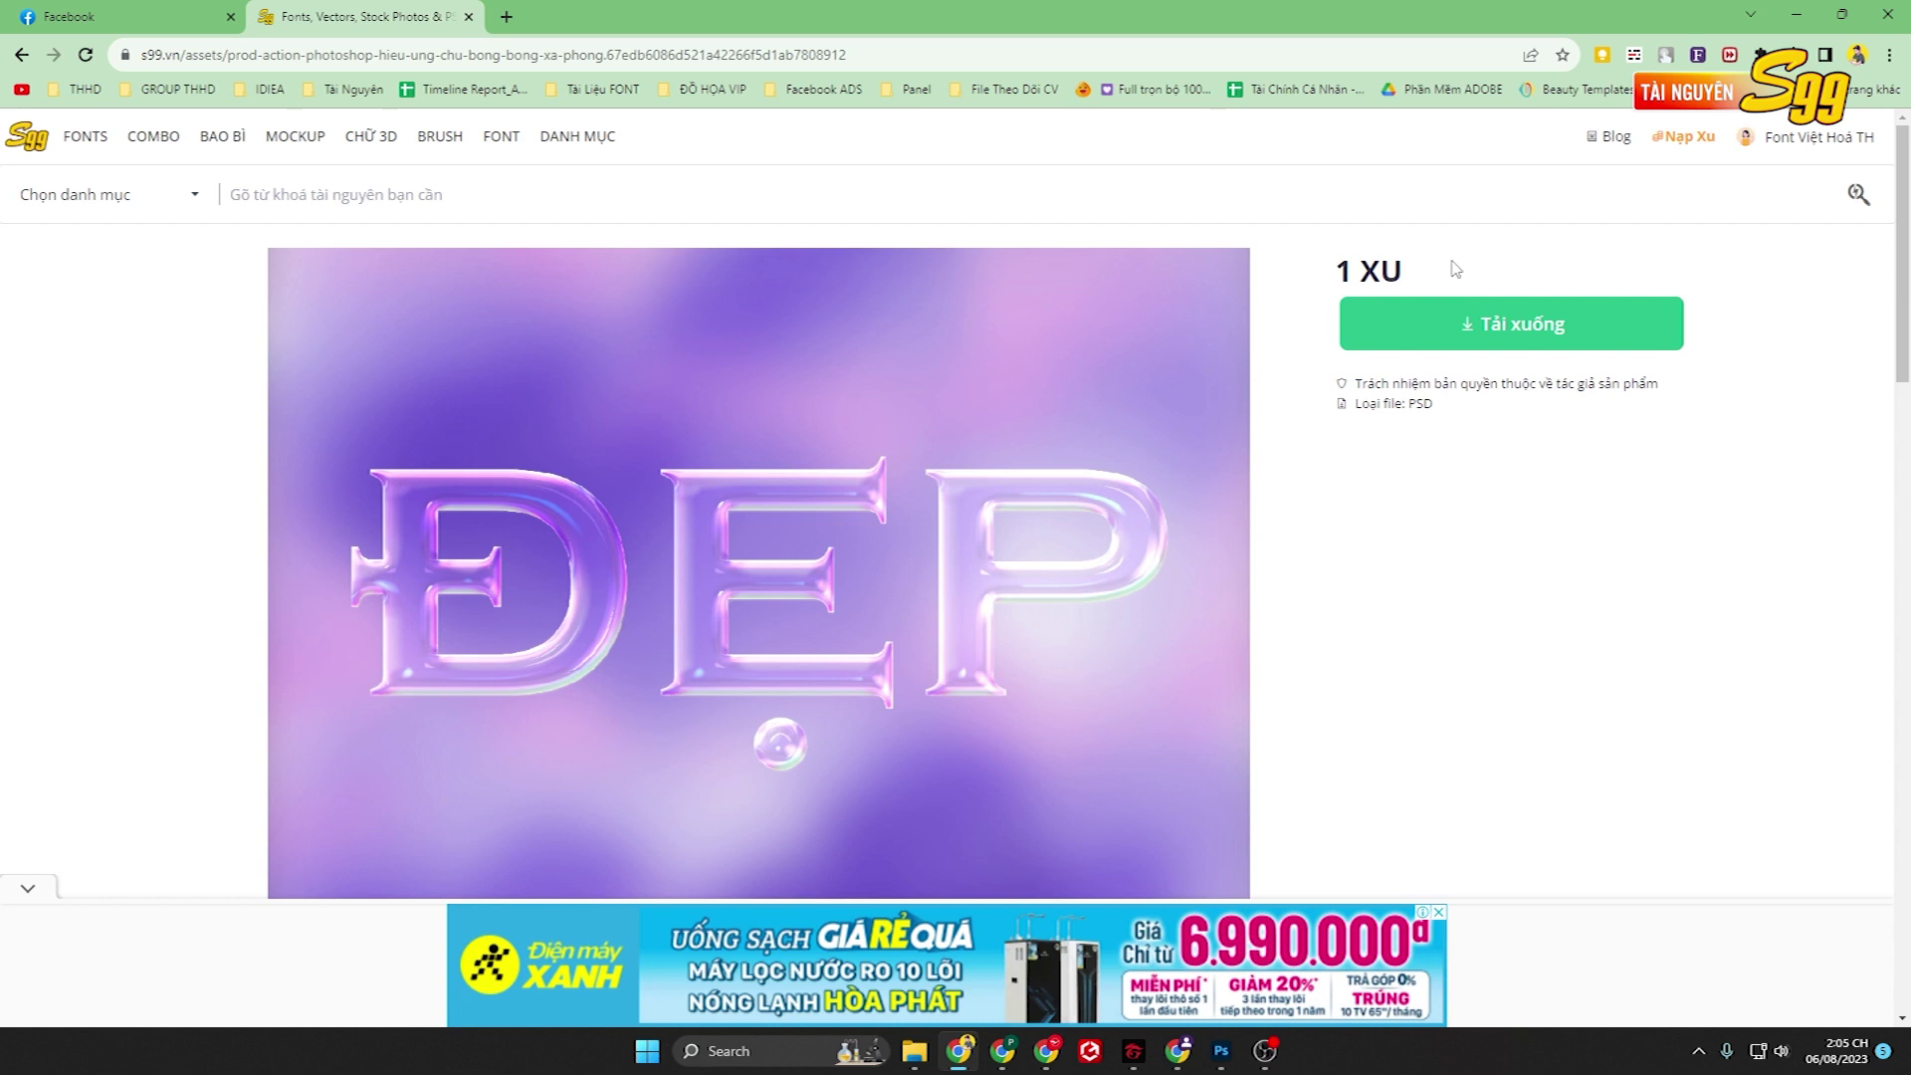
pyautogui.scroll(-1, 1455, 269)
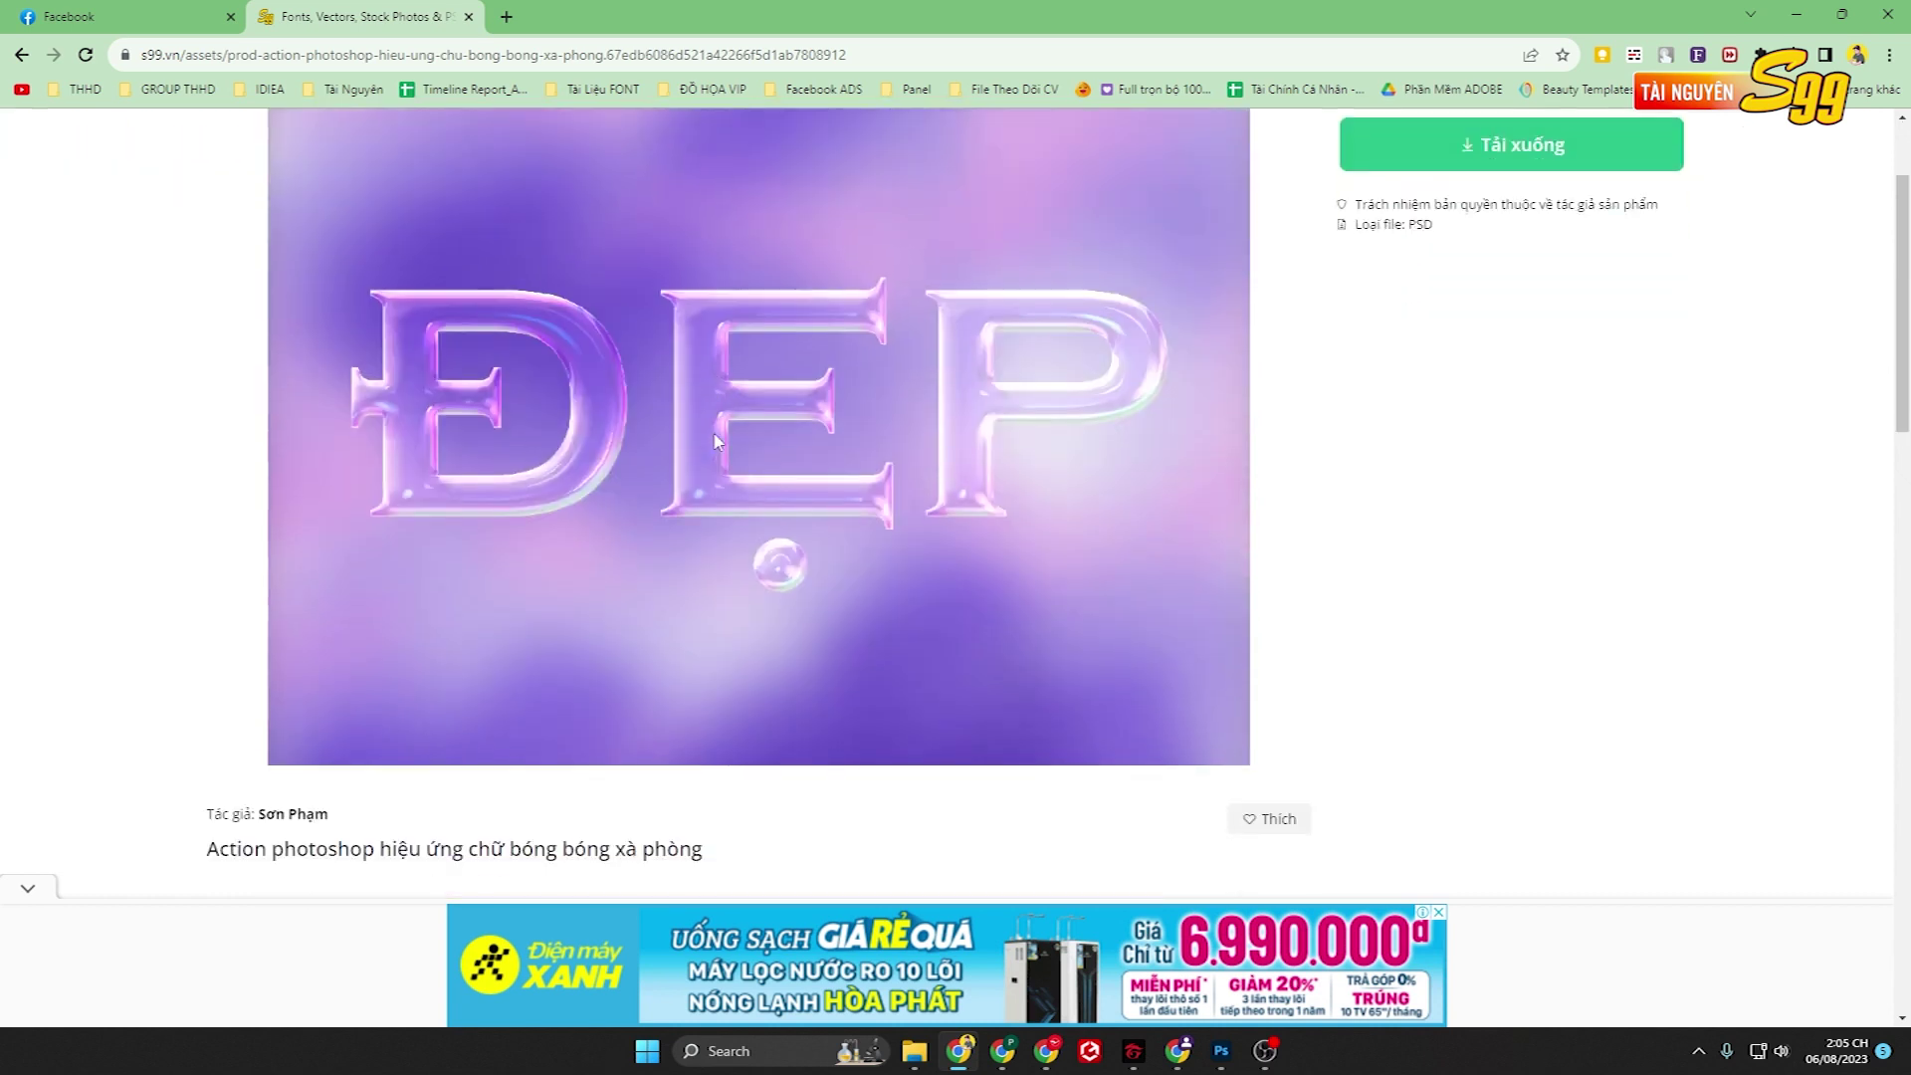
pyautogui.scroll(1, 1493, 328)
pyautogui.scroll(-1, 1218, 517)
pyautogui.scroll(-1, 1218, 517)
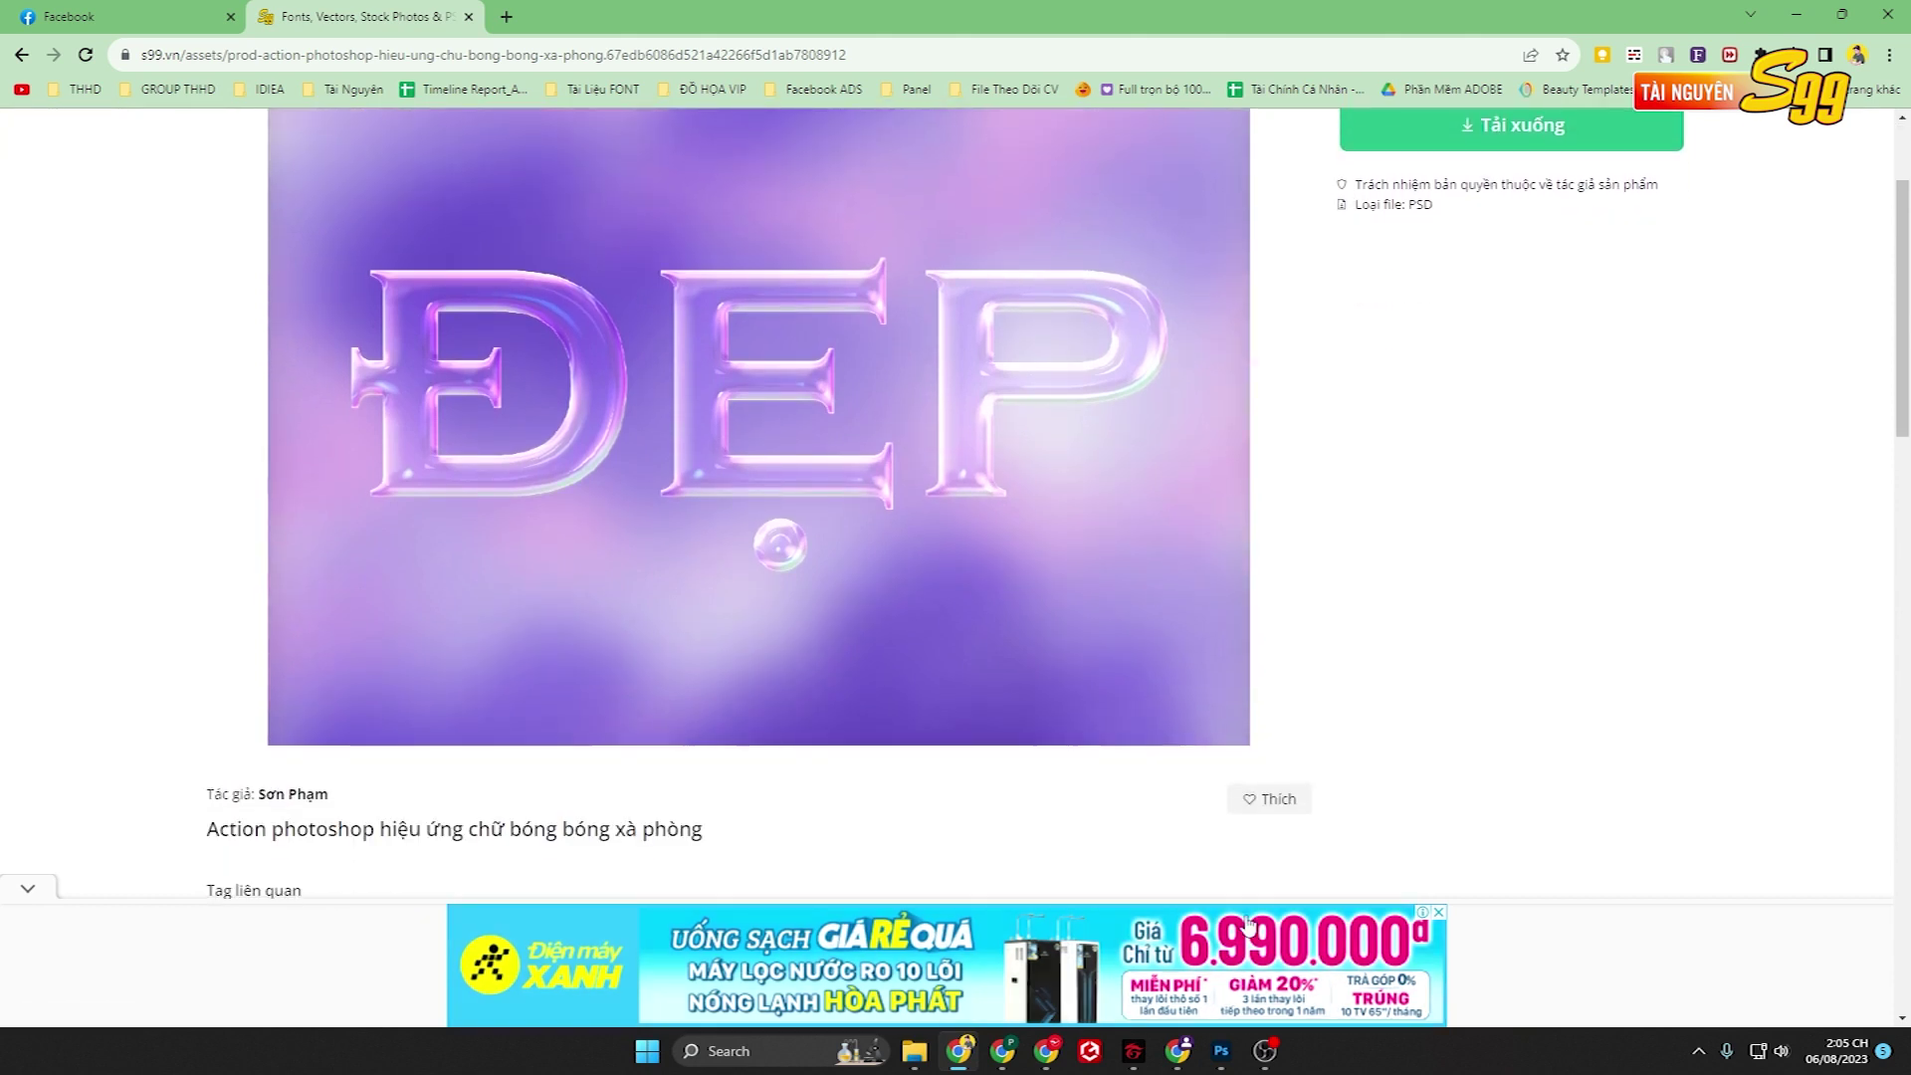
pyautogui.click(1221, 1051)
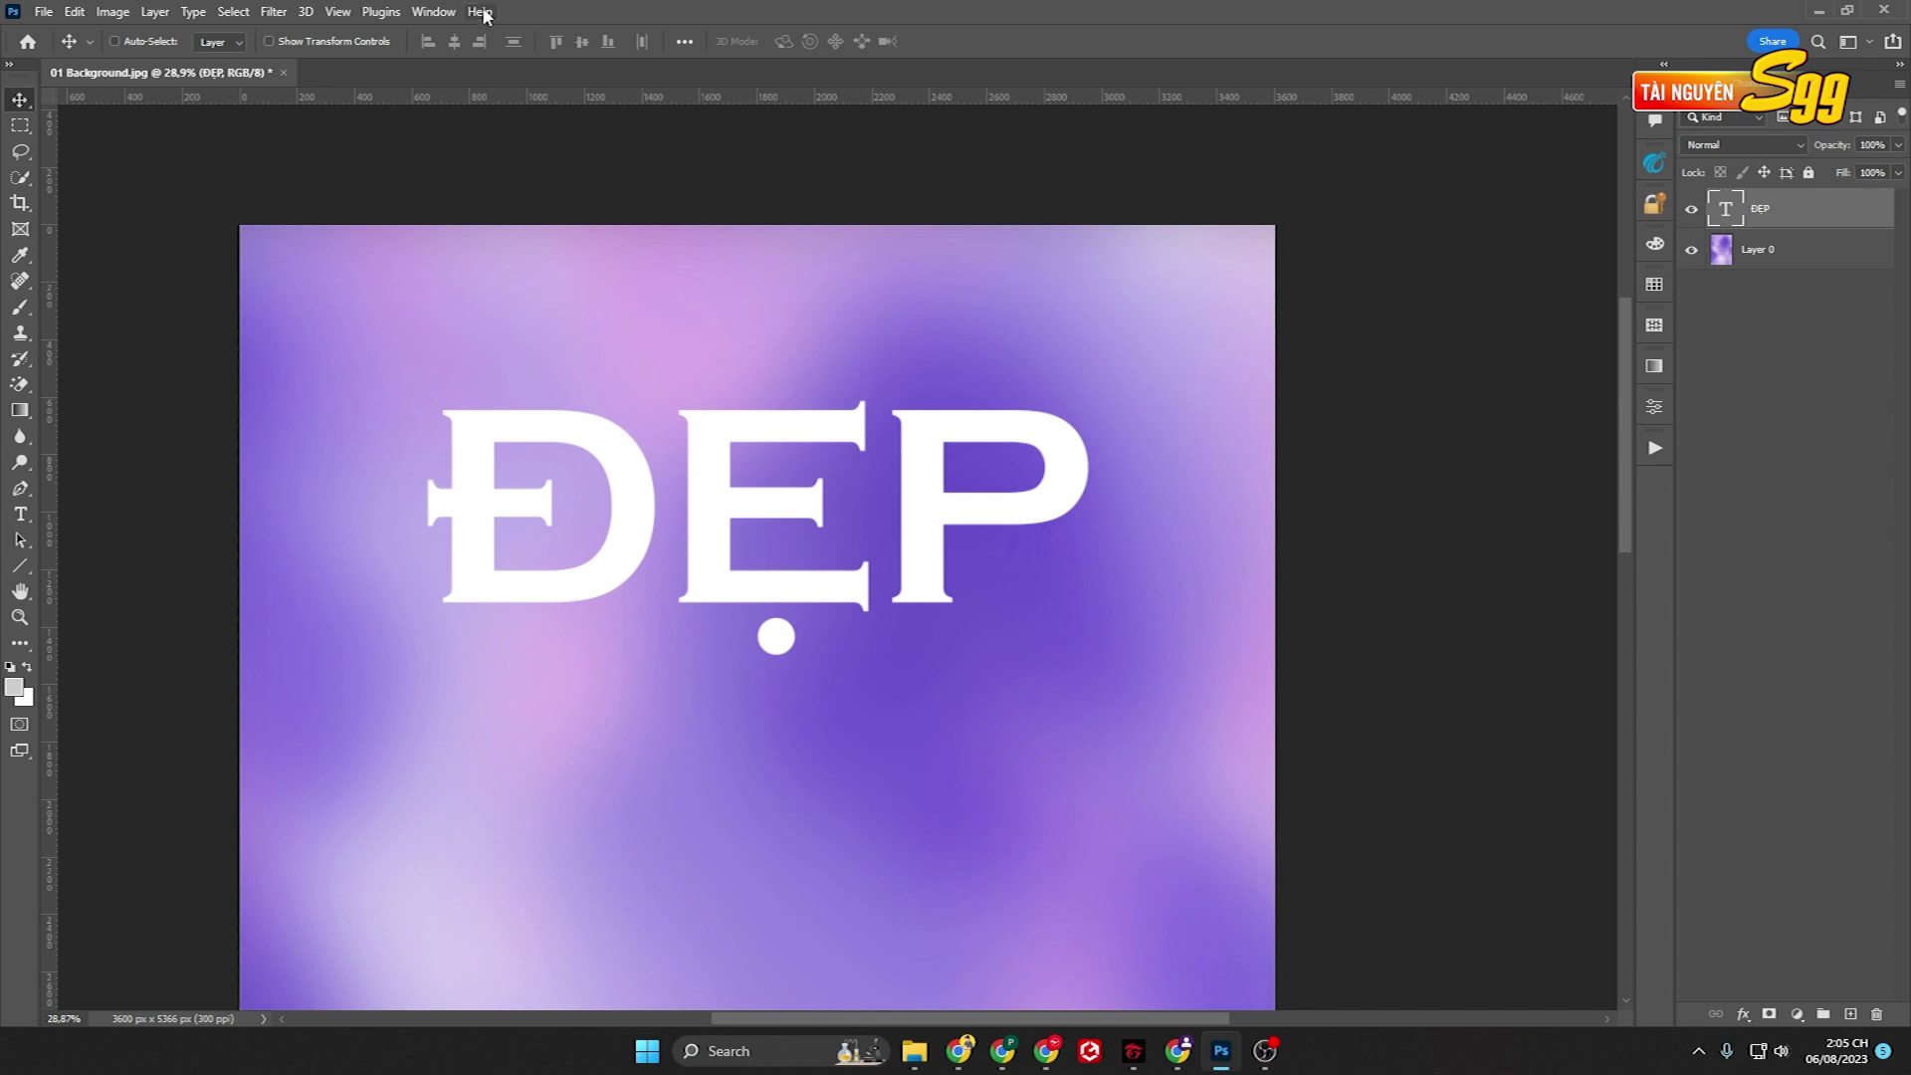
# Show the Actions panel and load the 'Bong bóng S99vn' action file.
pyautogui.click(434, 12)
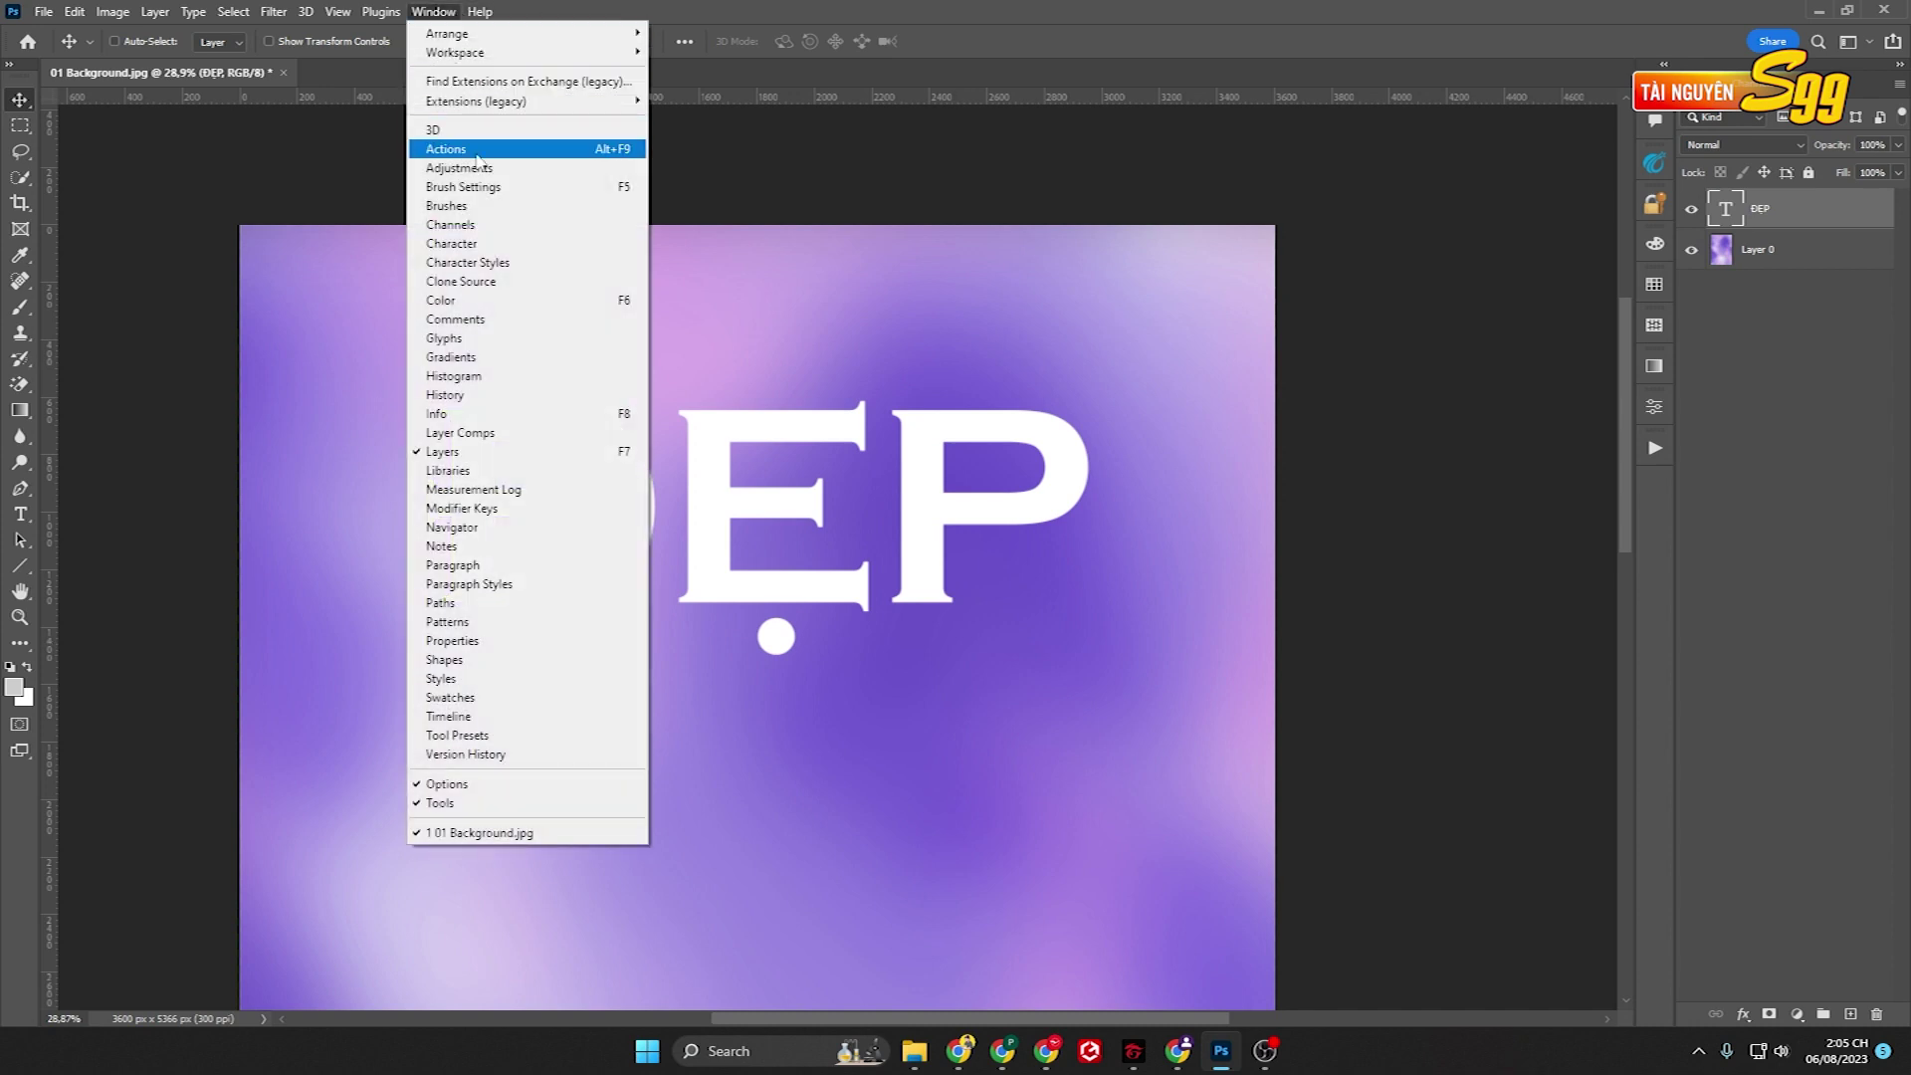
pyautogui.click(617, 154)
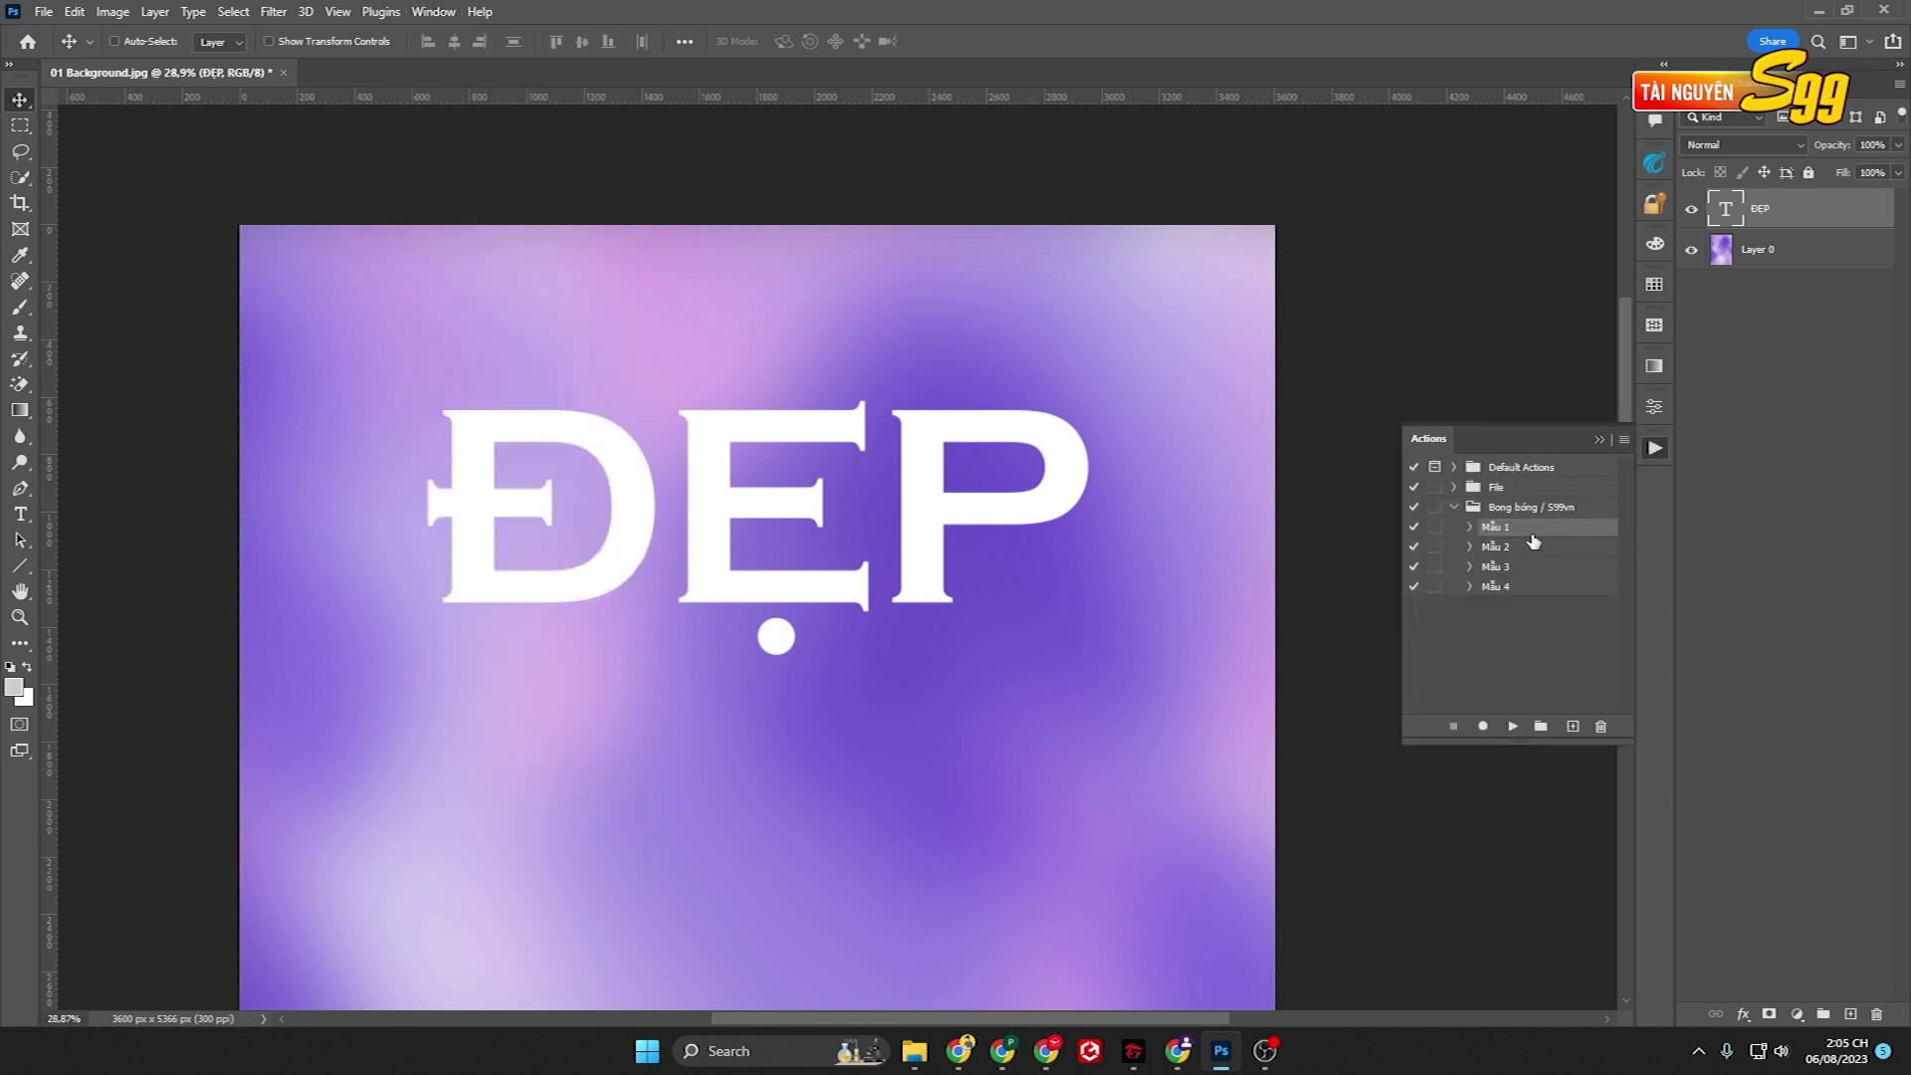
pyautogui.click(1454, 507)
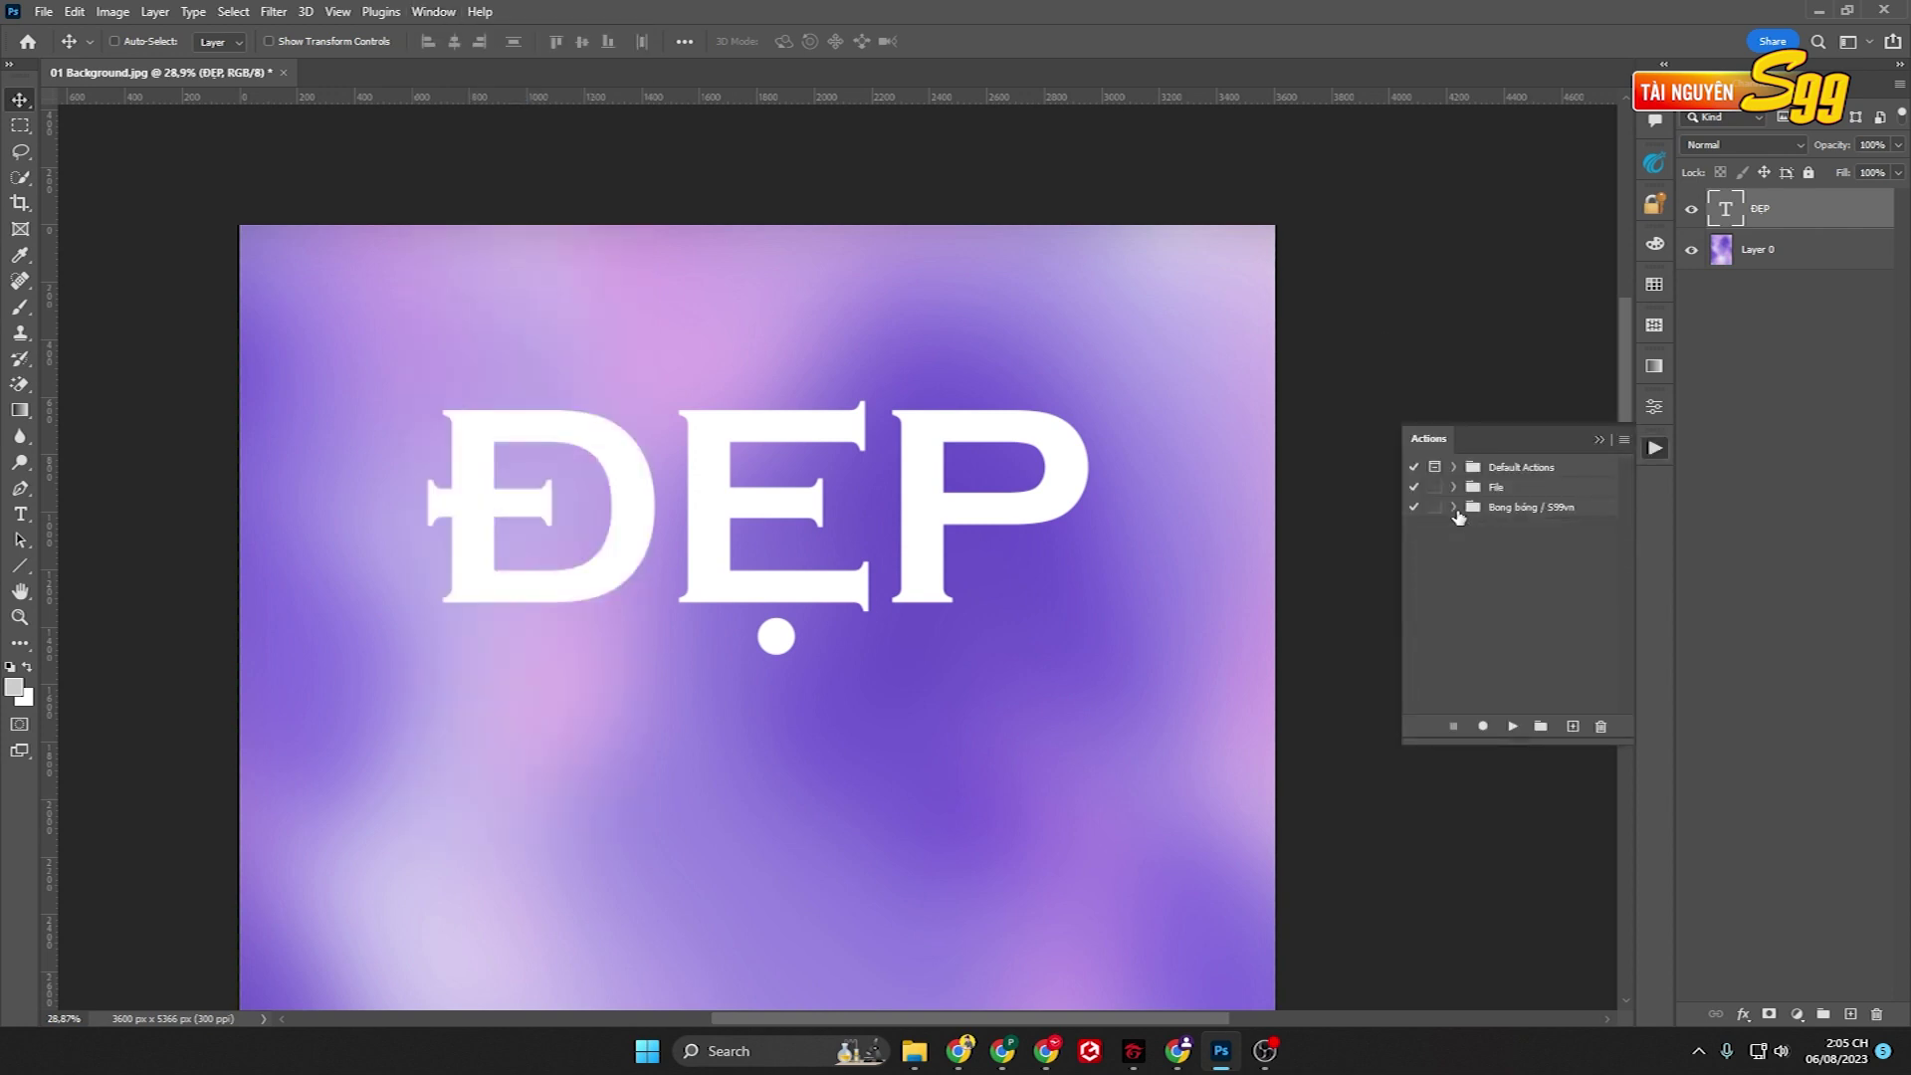
pyautogui.click(1623, 440)
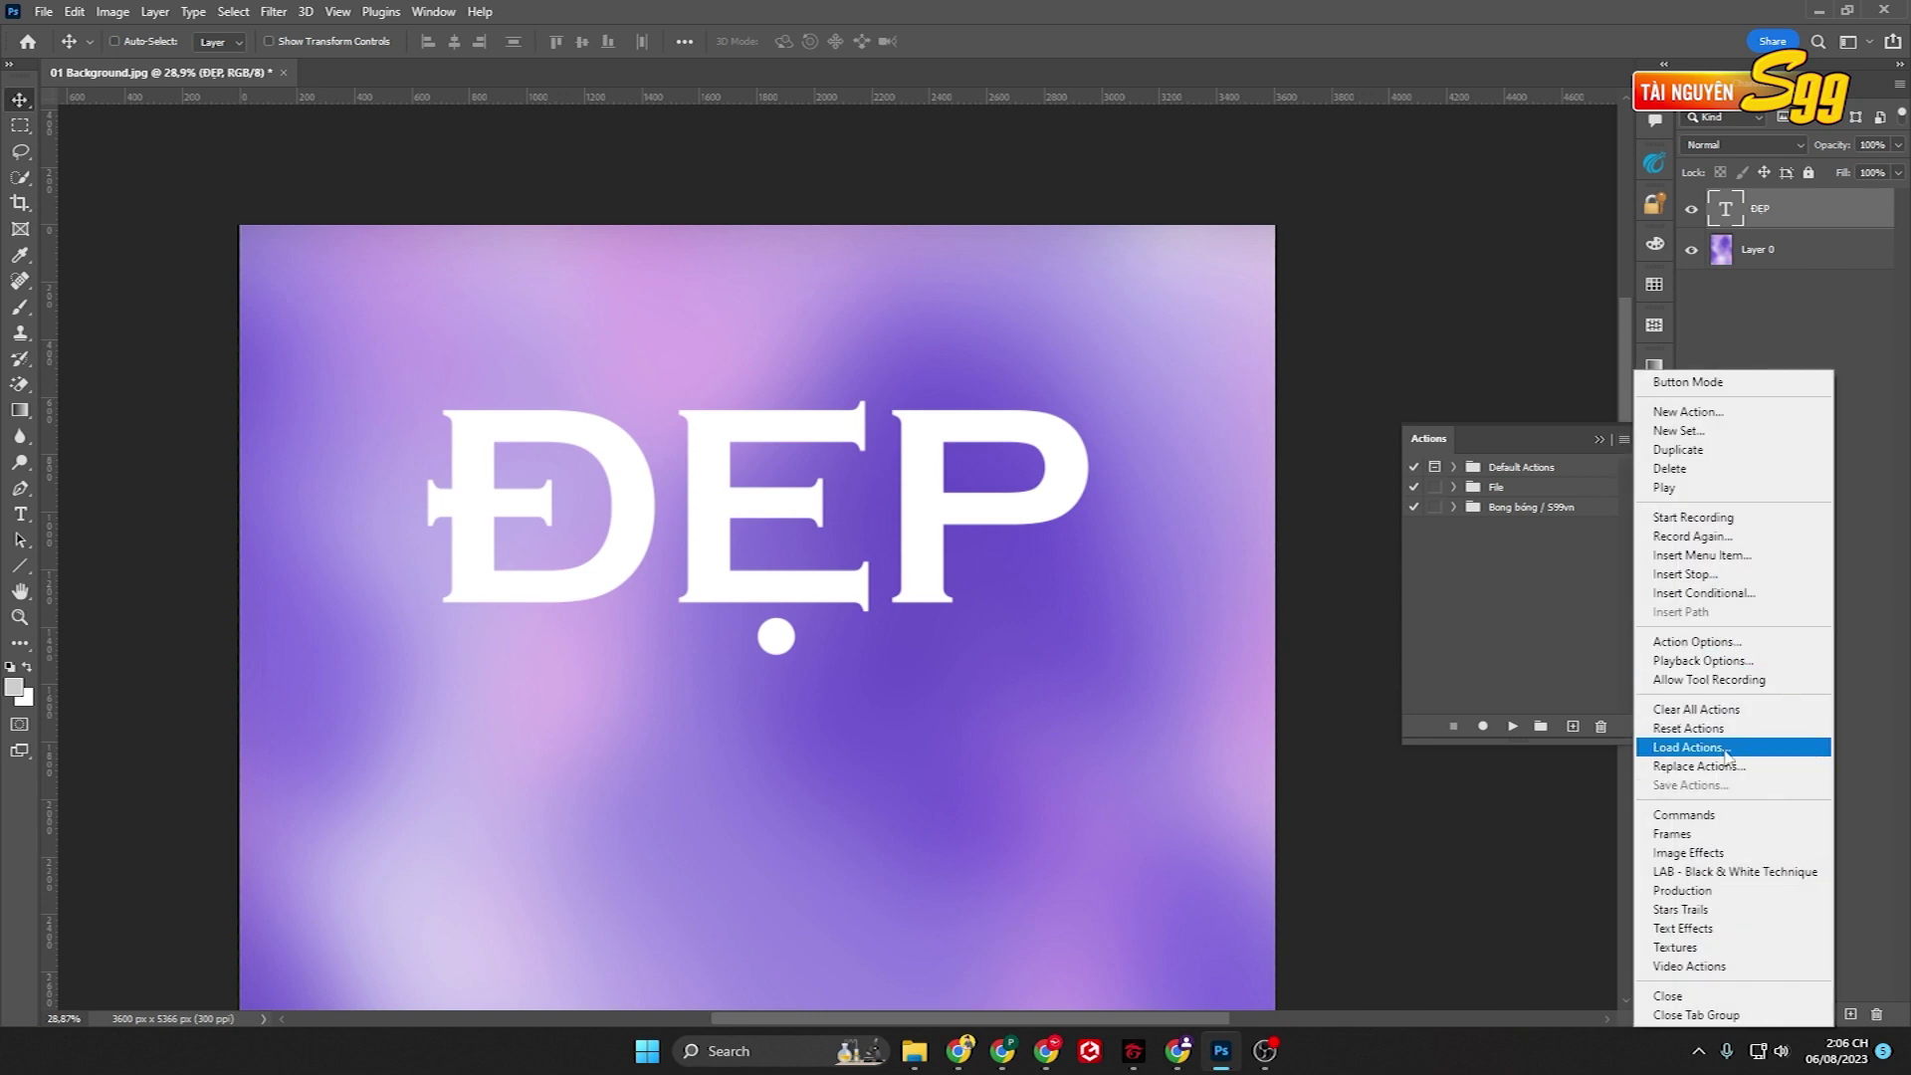
pyautogui.click(1726, 751)
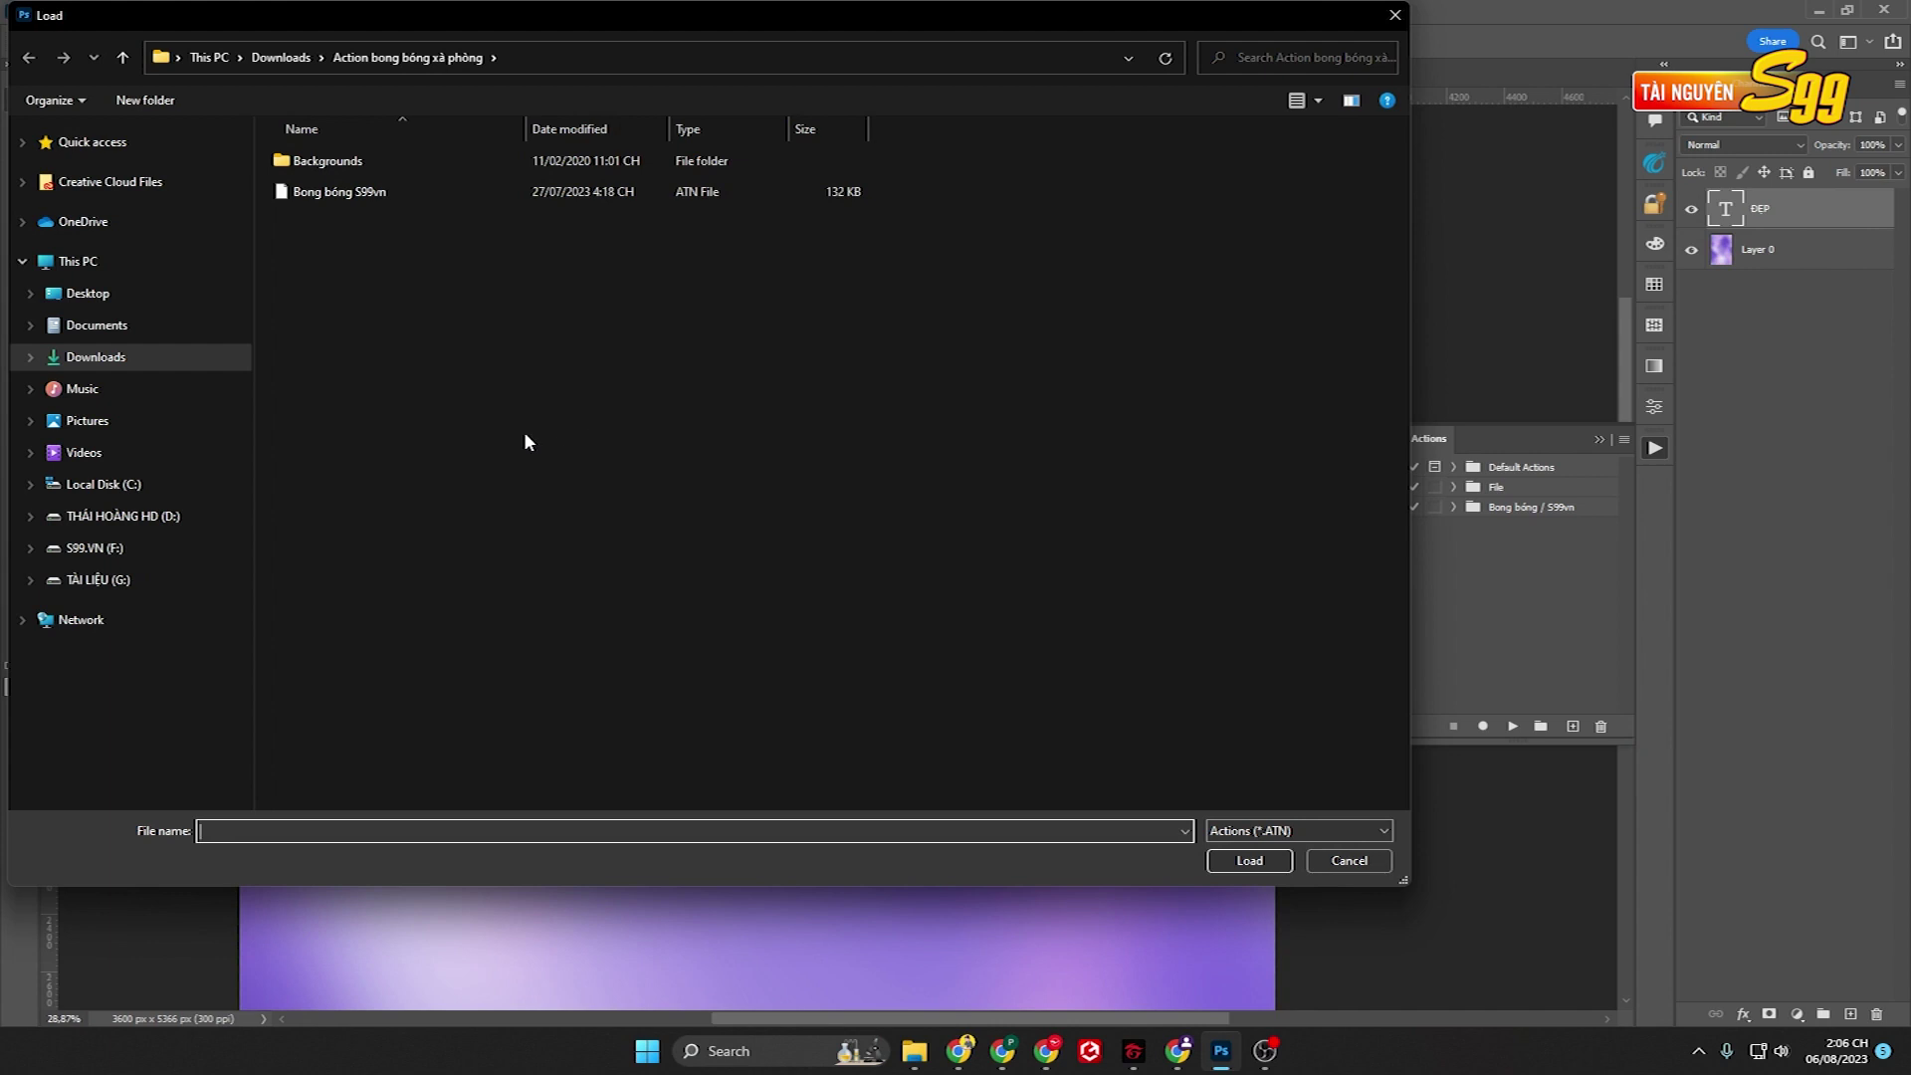
pyautogui.click(378, 193)
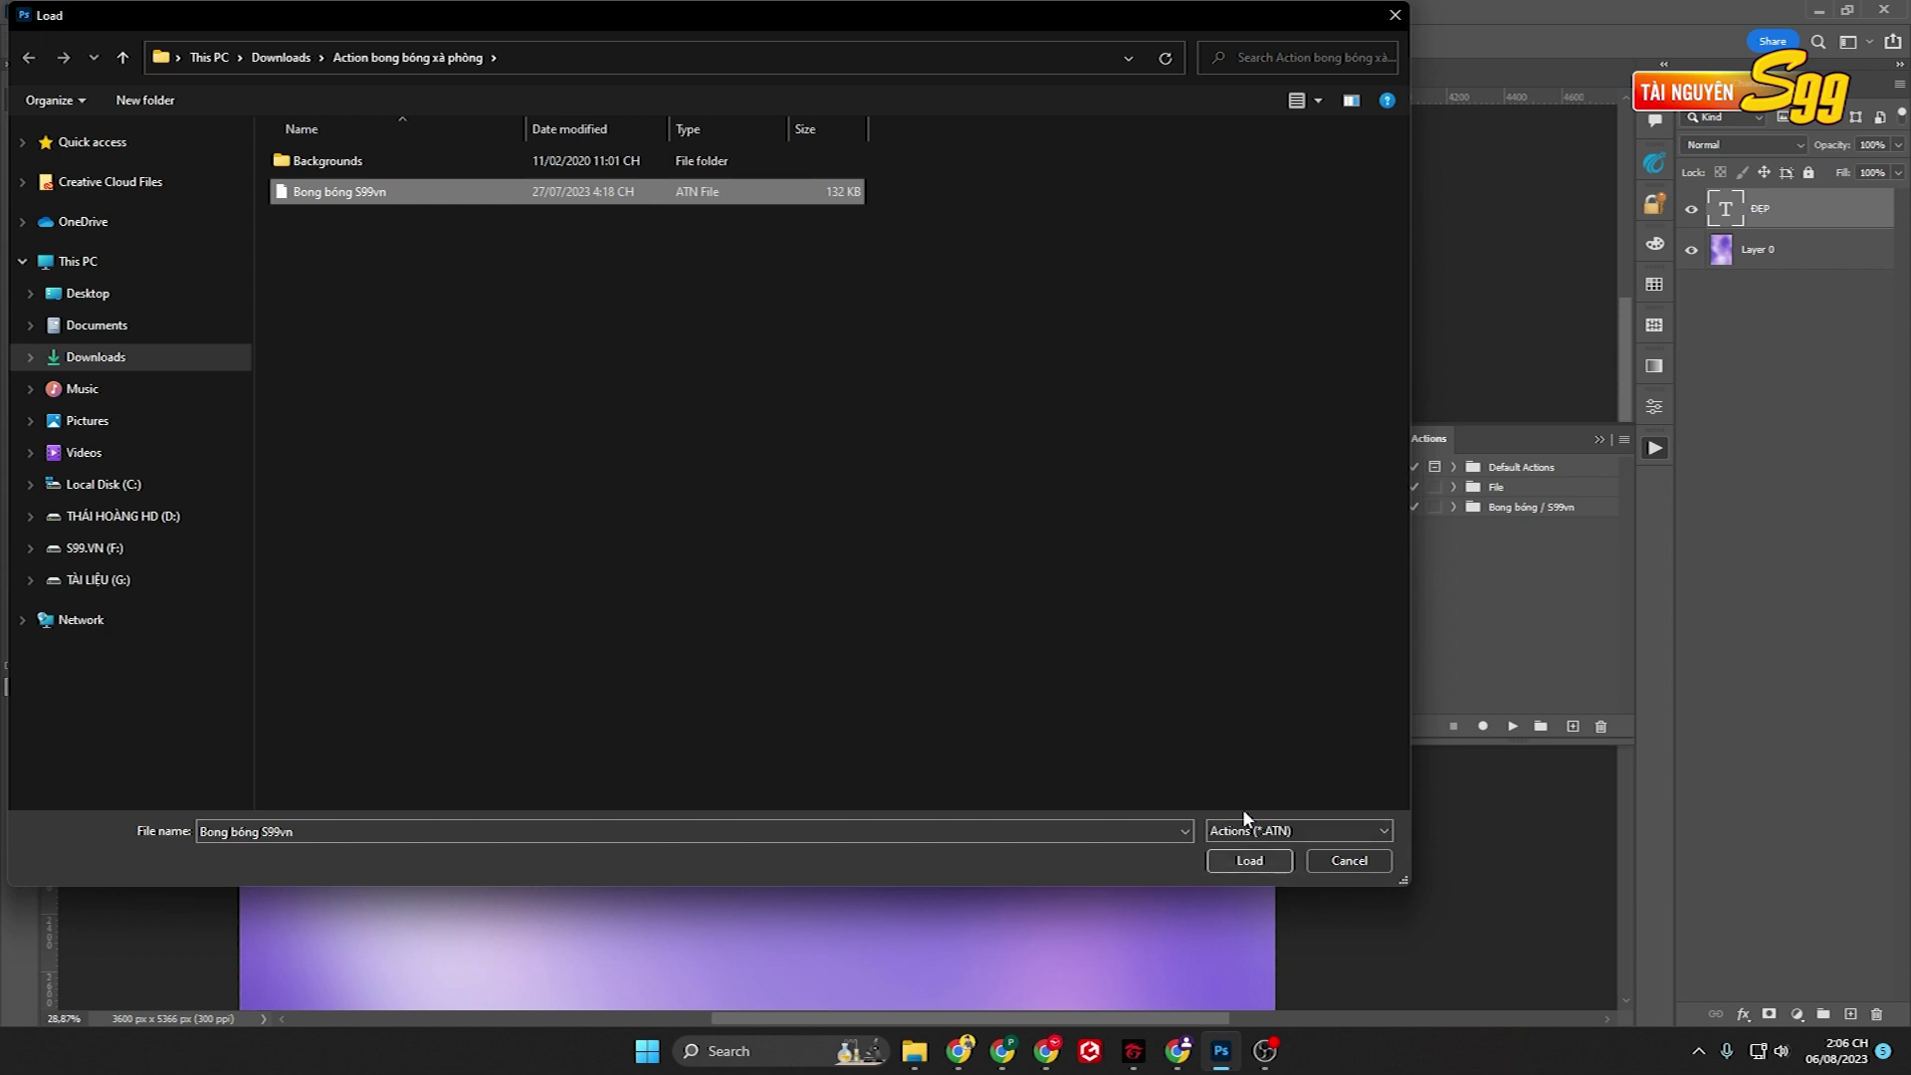
pyautogui.click(1355, 862)
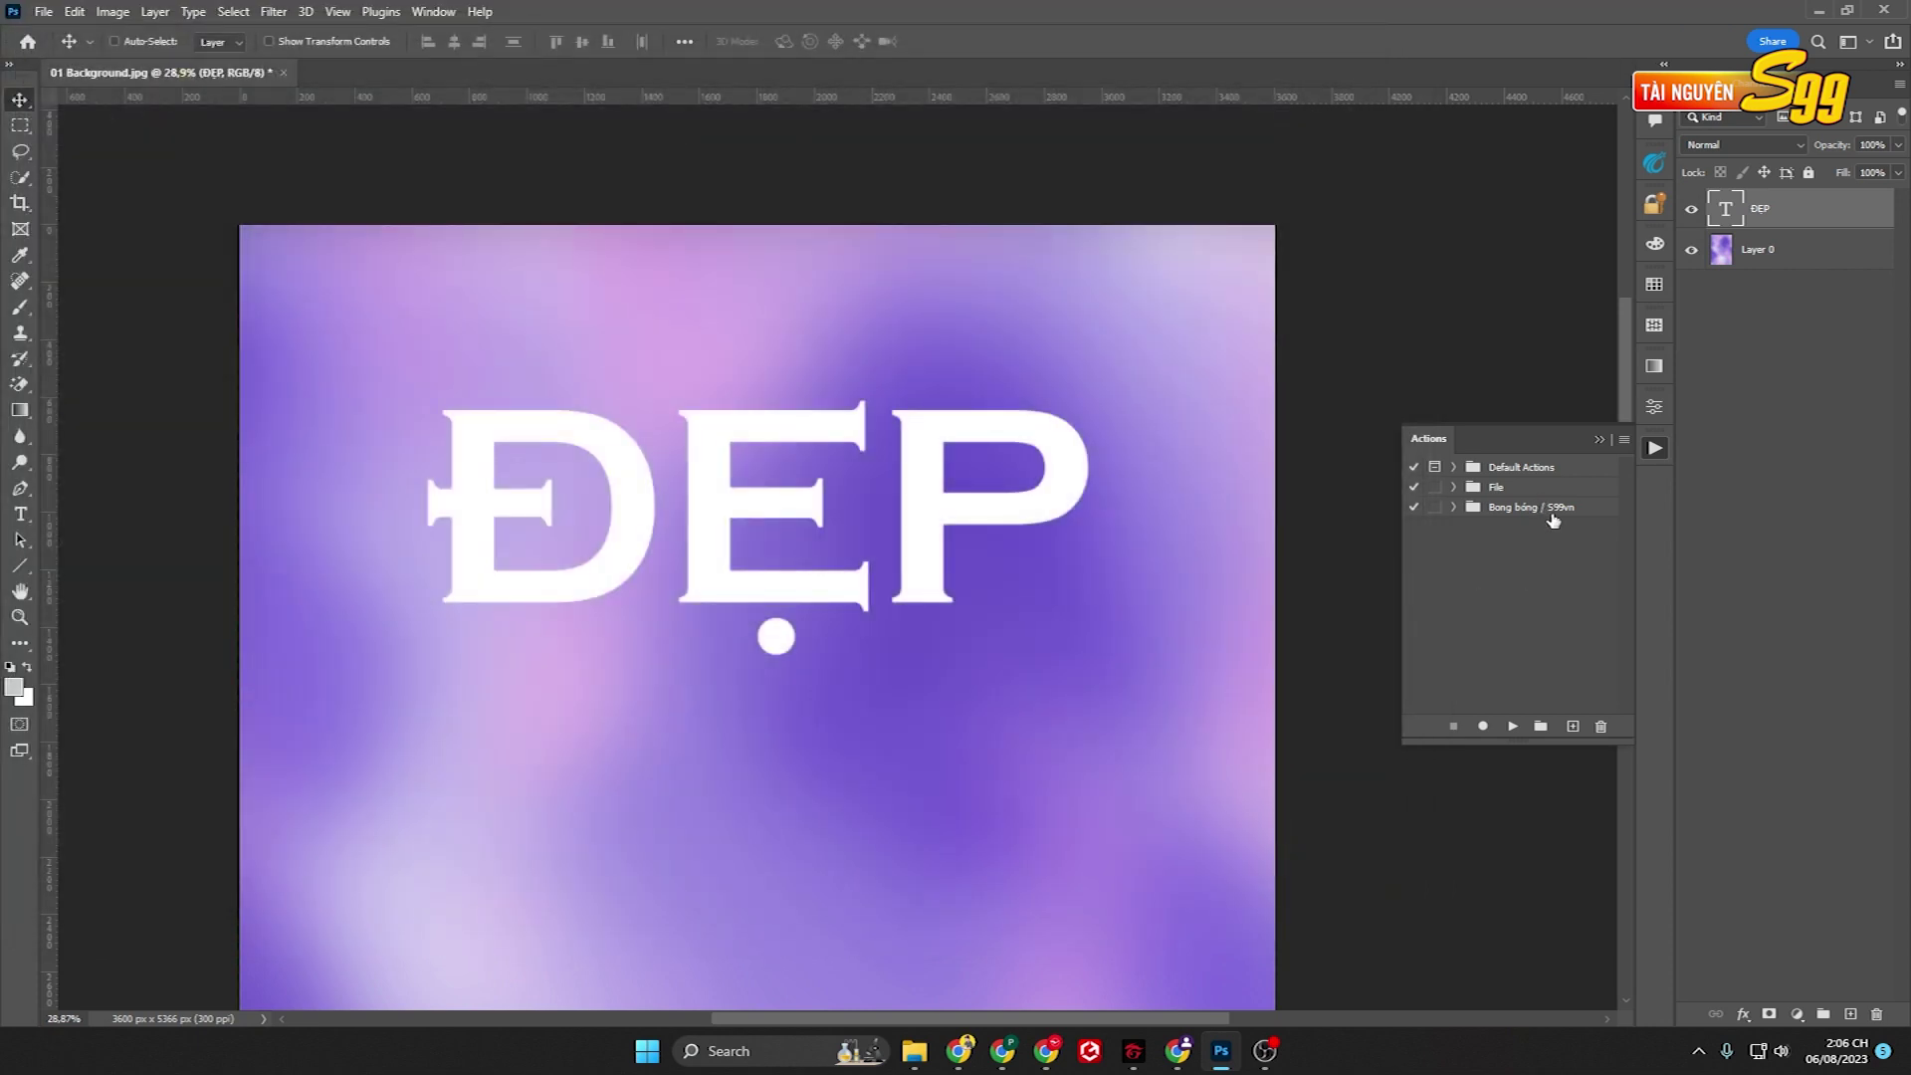
# Expand the Bong bóng / S99vn action set to reveal Mẫu 1–4, keeping the Move tool.
pyautogui.click(1529, 519)
pyautogui.click(1454, 508)
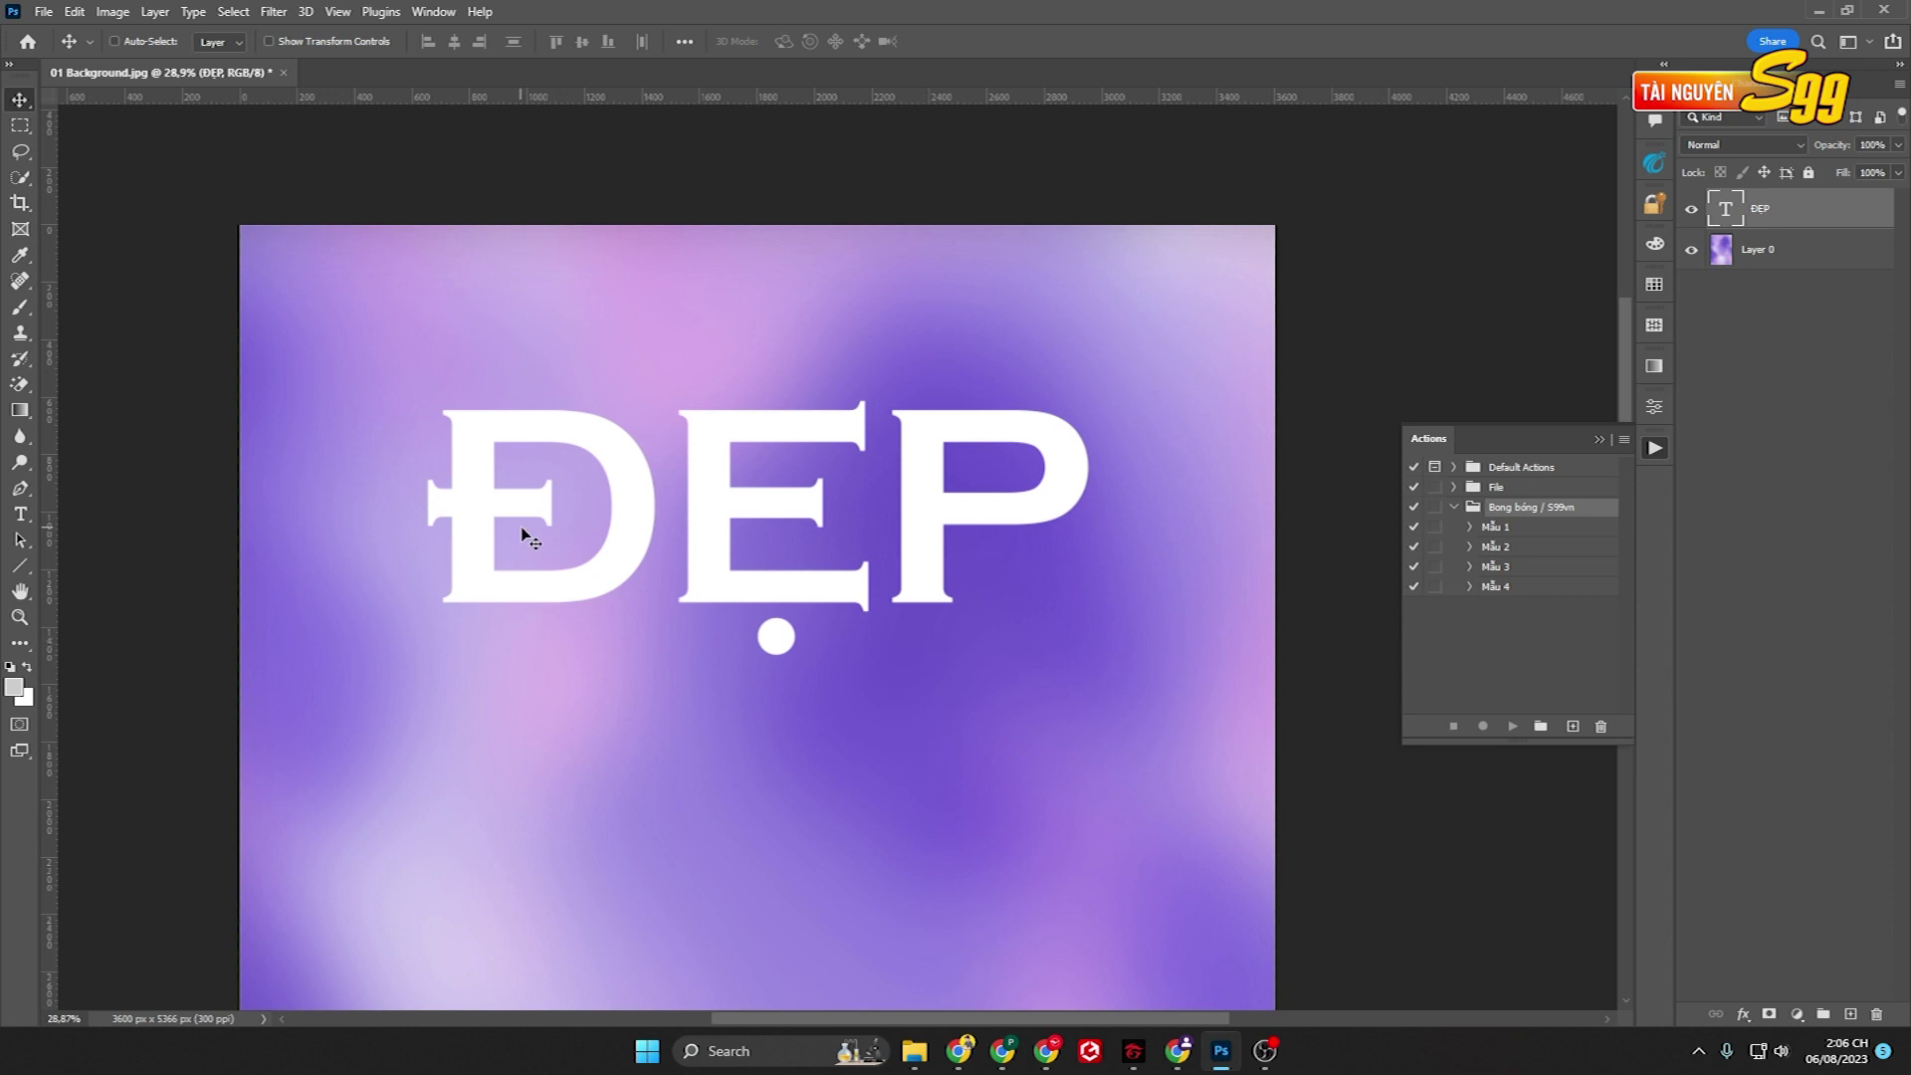
pyautogui.scroll(-1, 528, 537)
pyautogui.press('t')
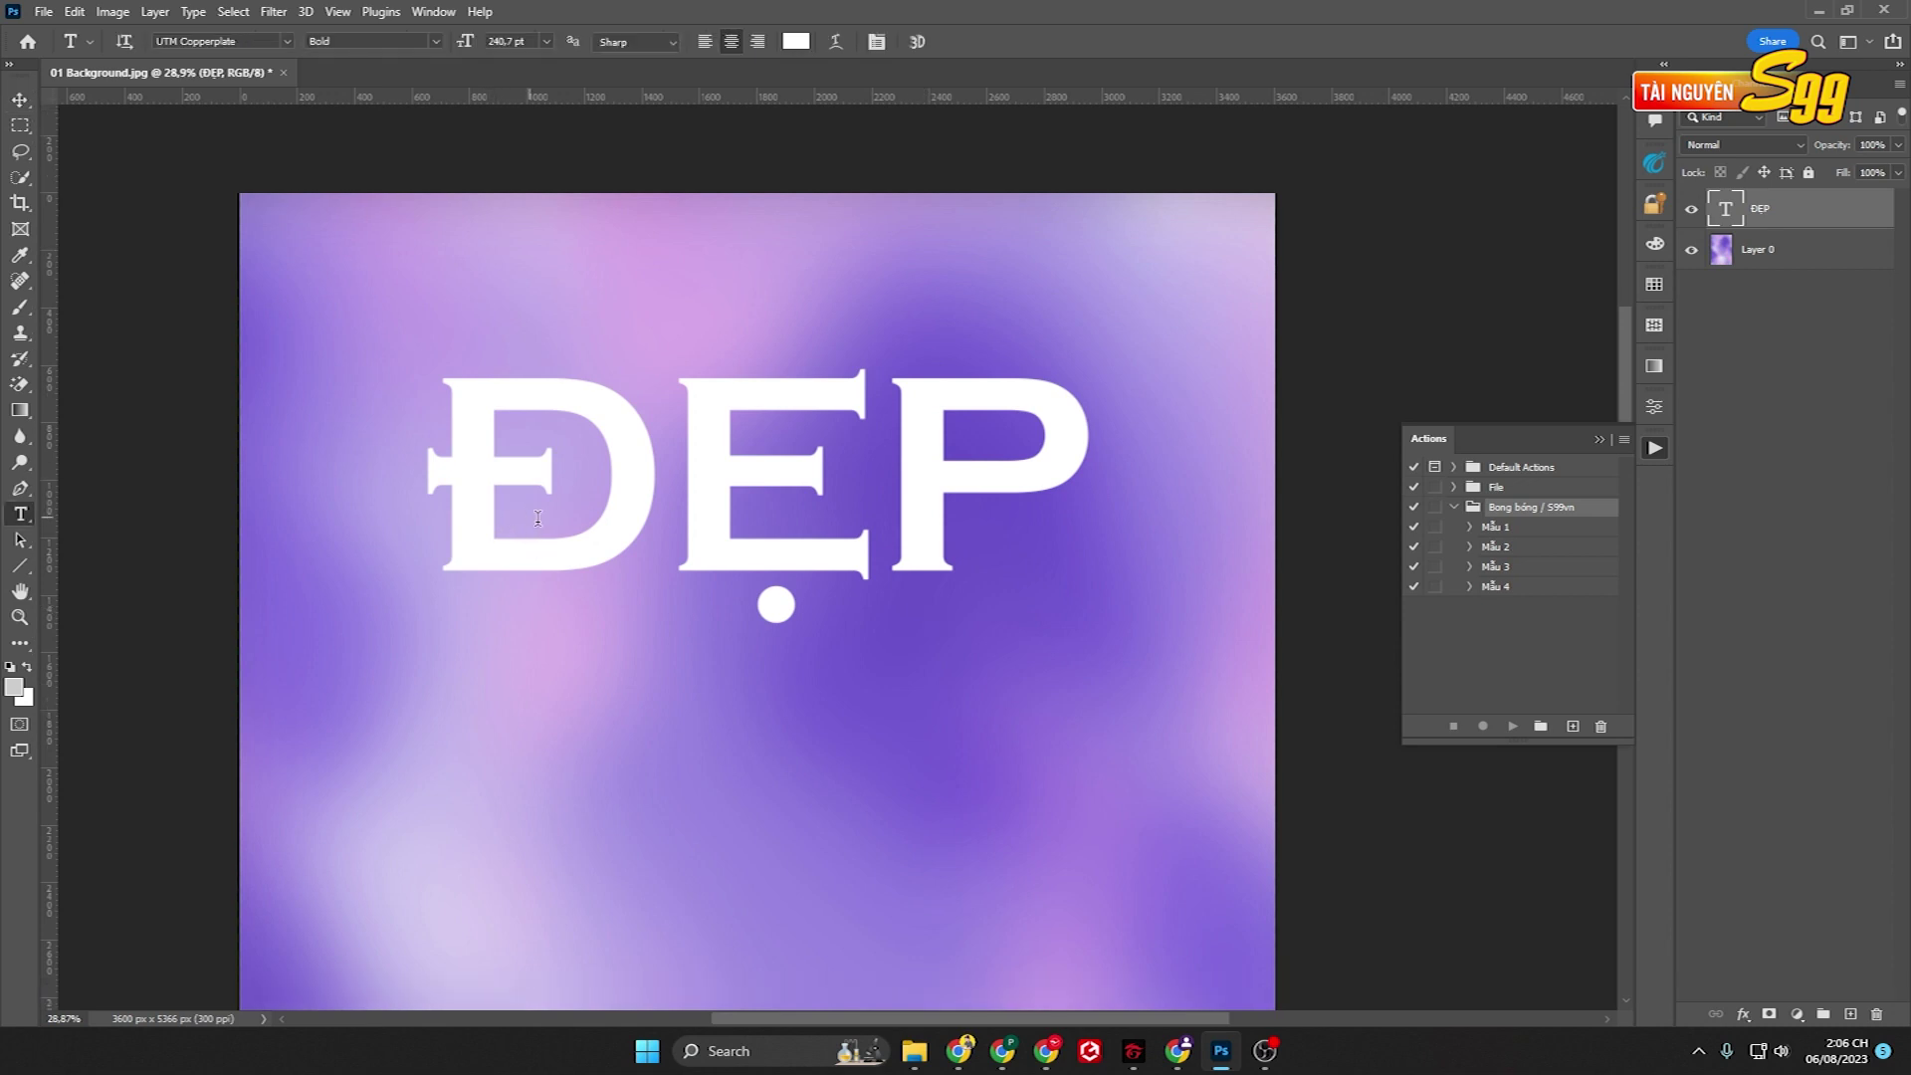
pyautogui.click(20, 100)
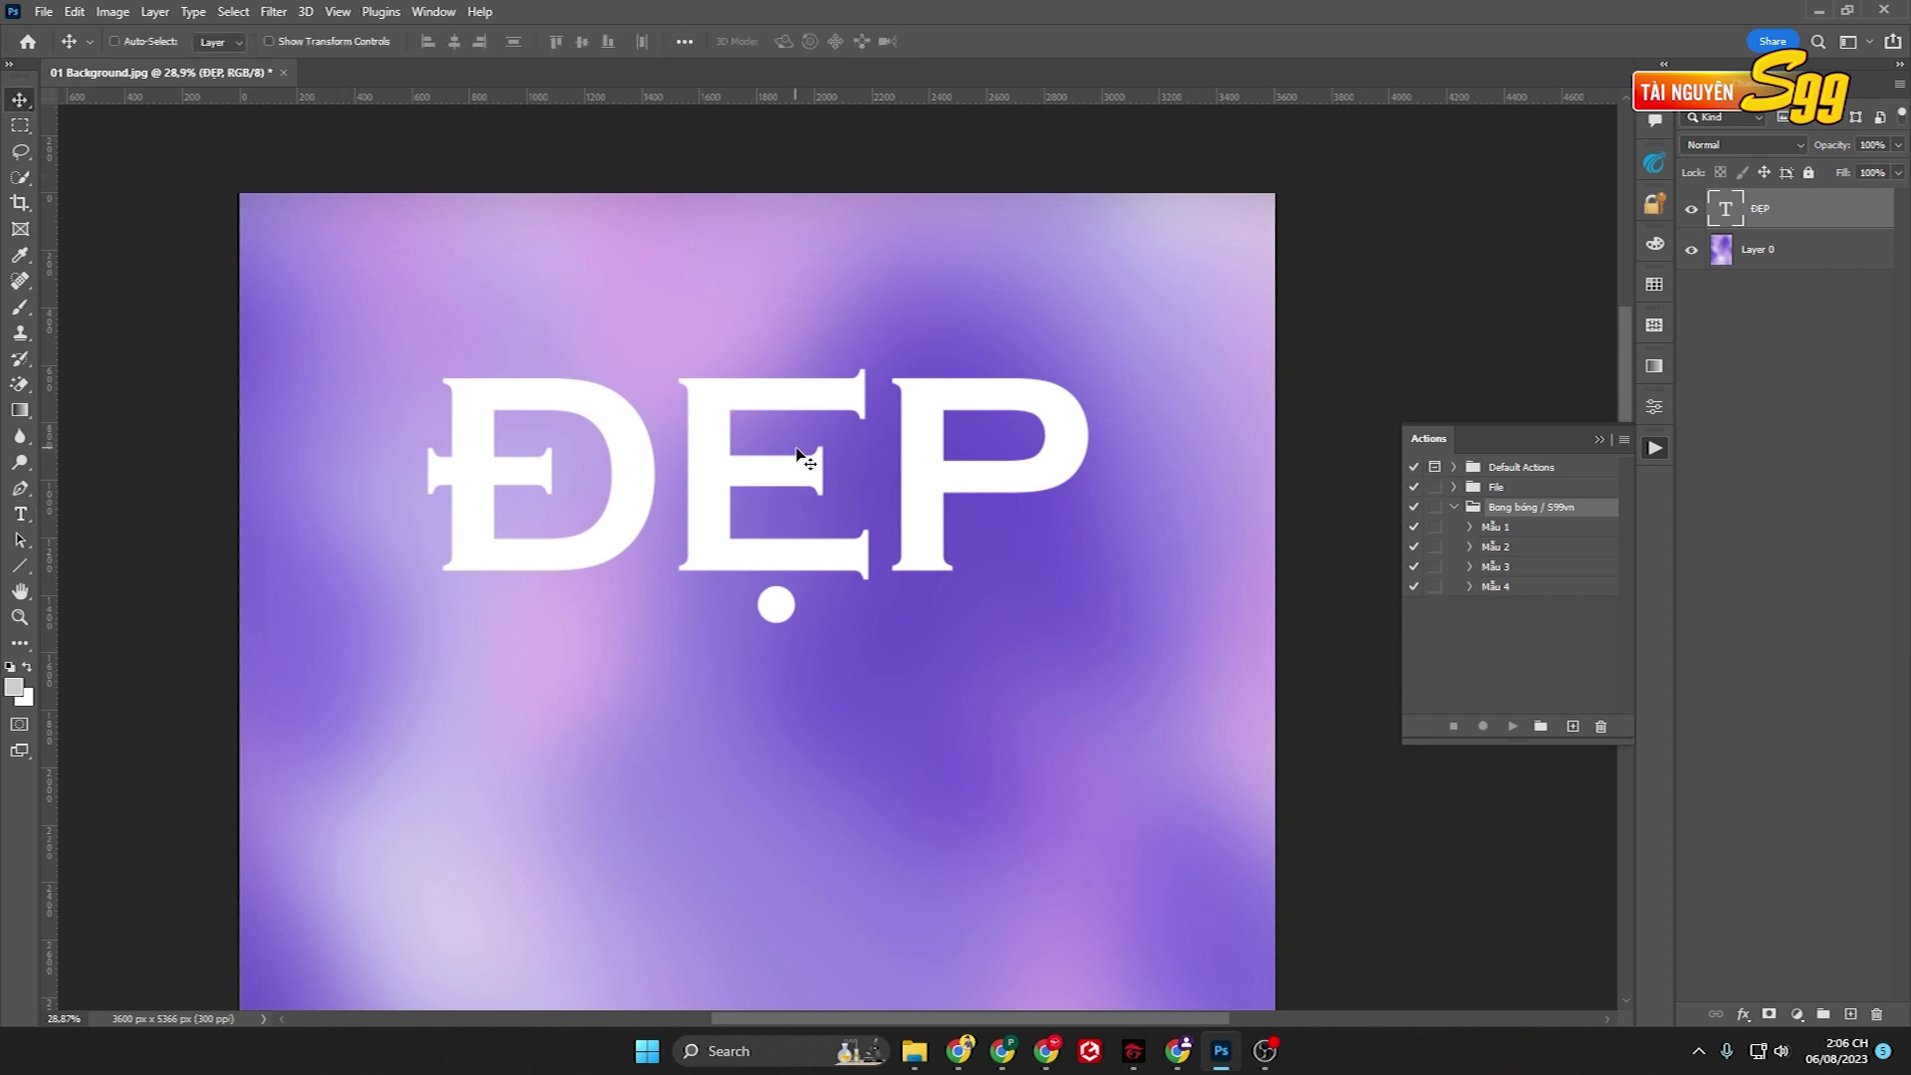
# Select the ĐẸP text layer, pick Mẫu 1, and nudge the text slightly down-right.
pyautogui.rightClick(726, 438)
pyautogui.click(756, 444)
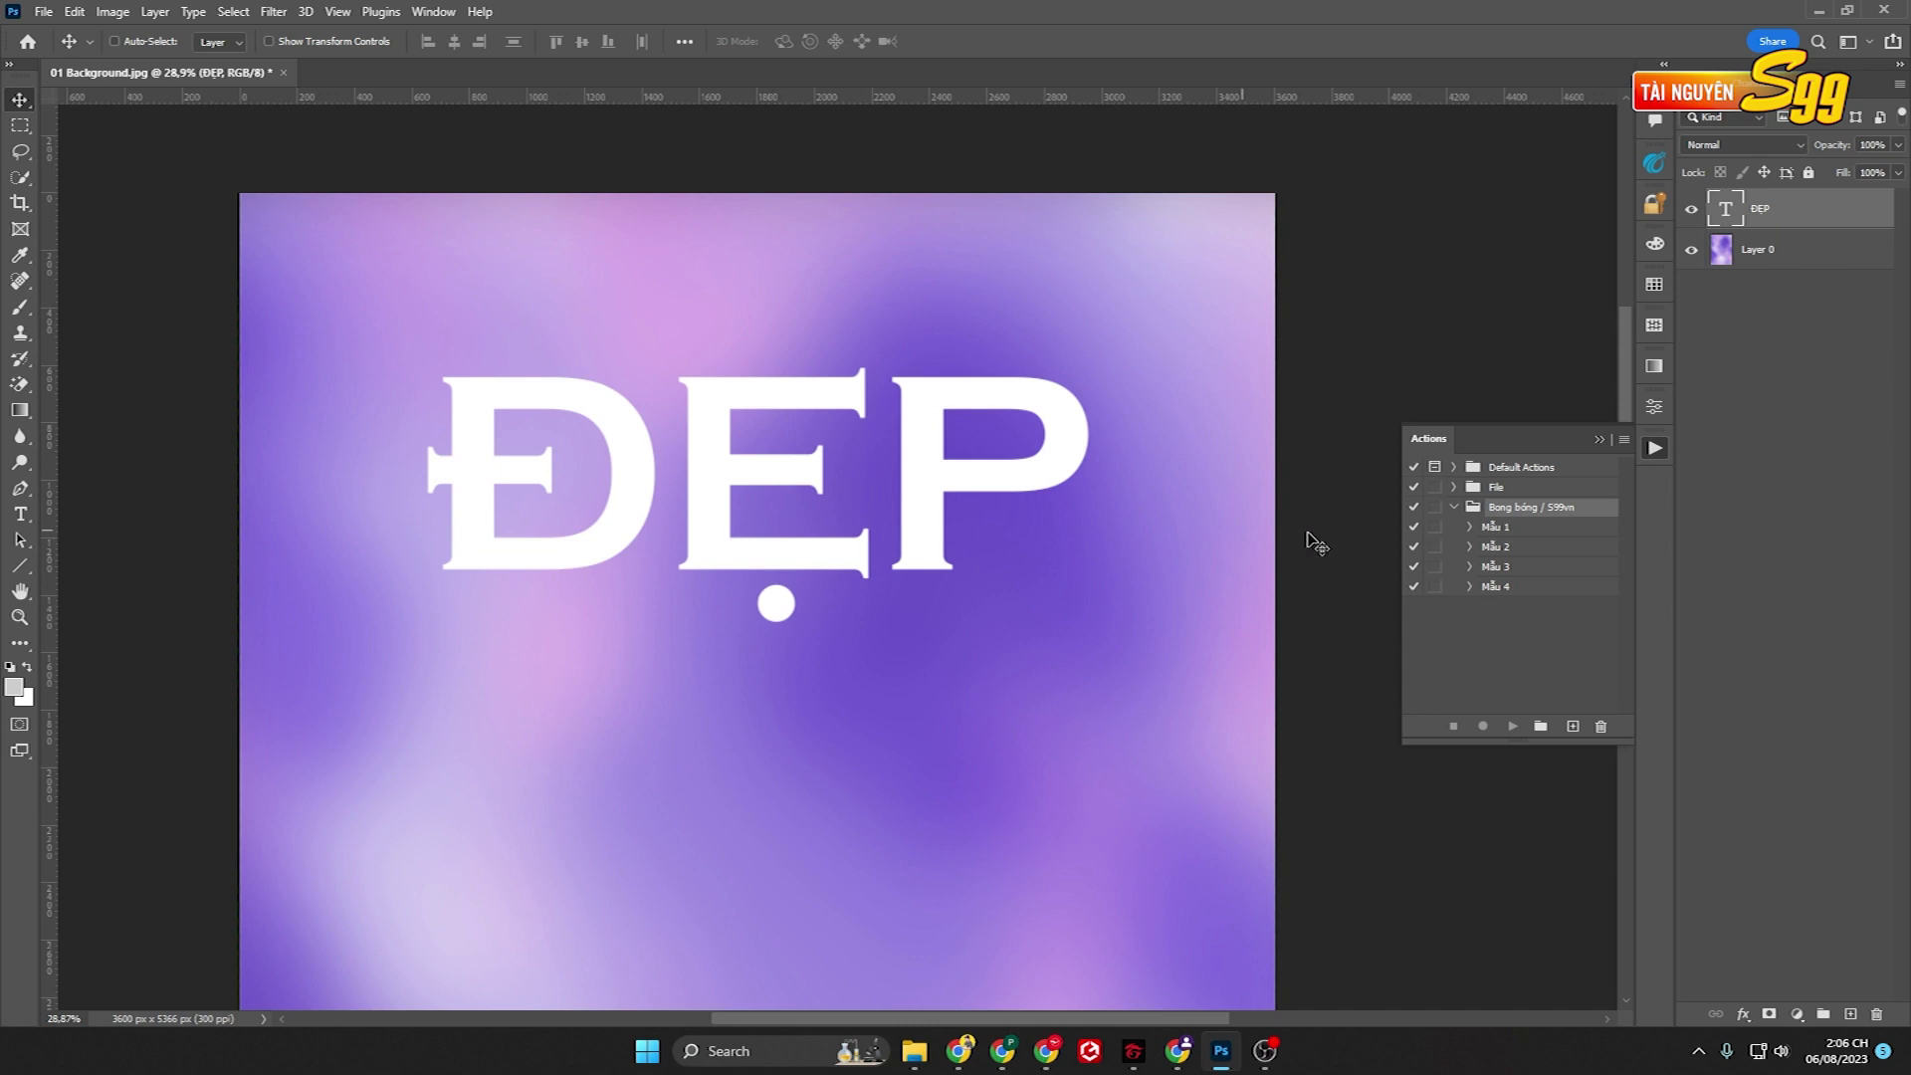
pyautogui.click(1535, 535)
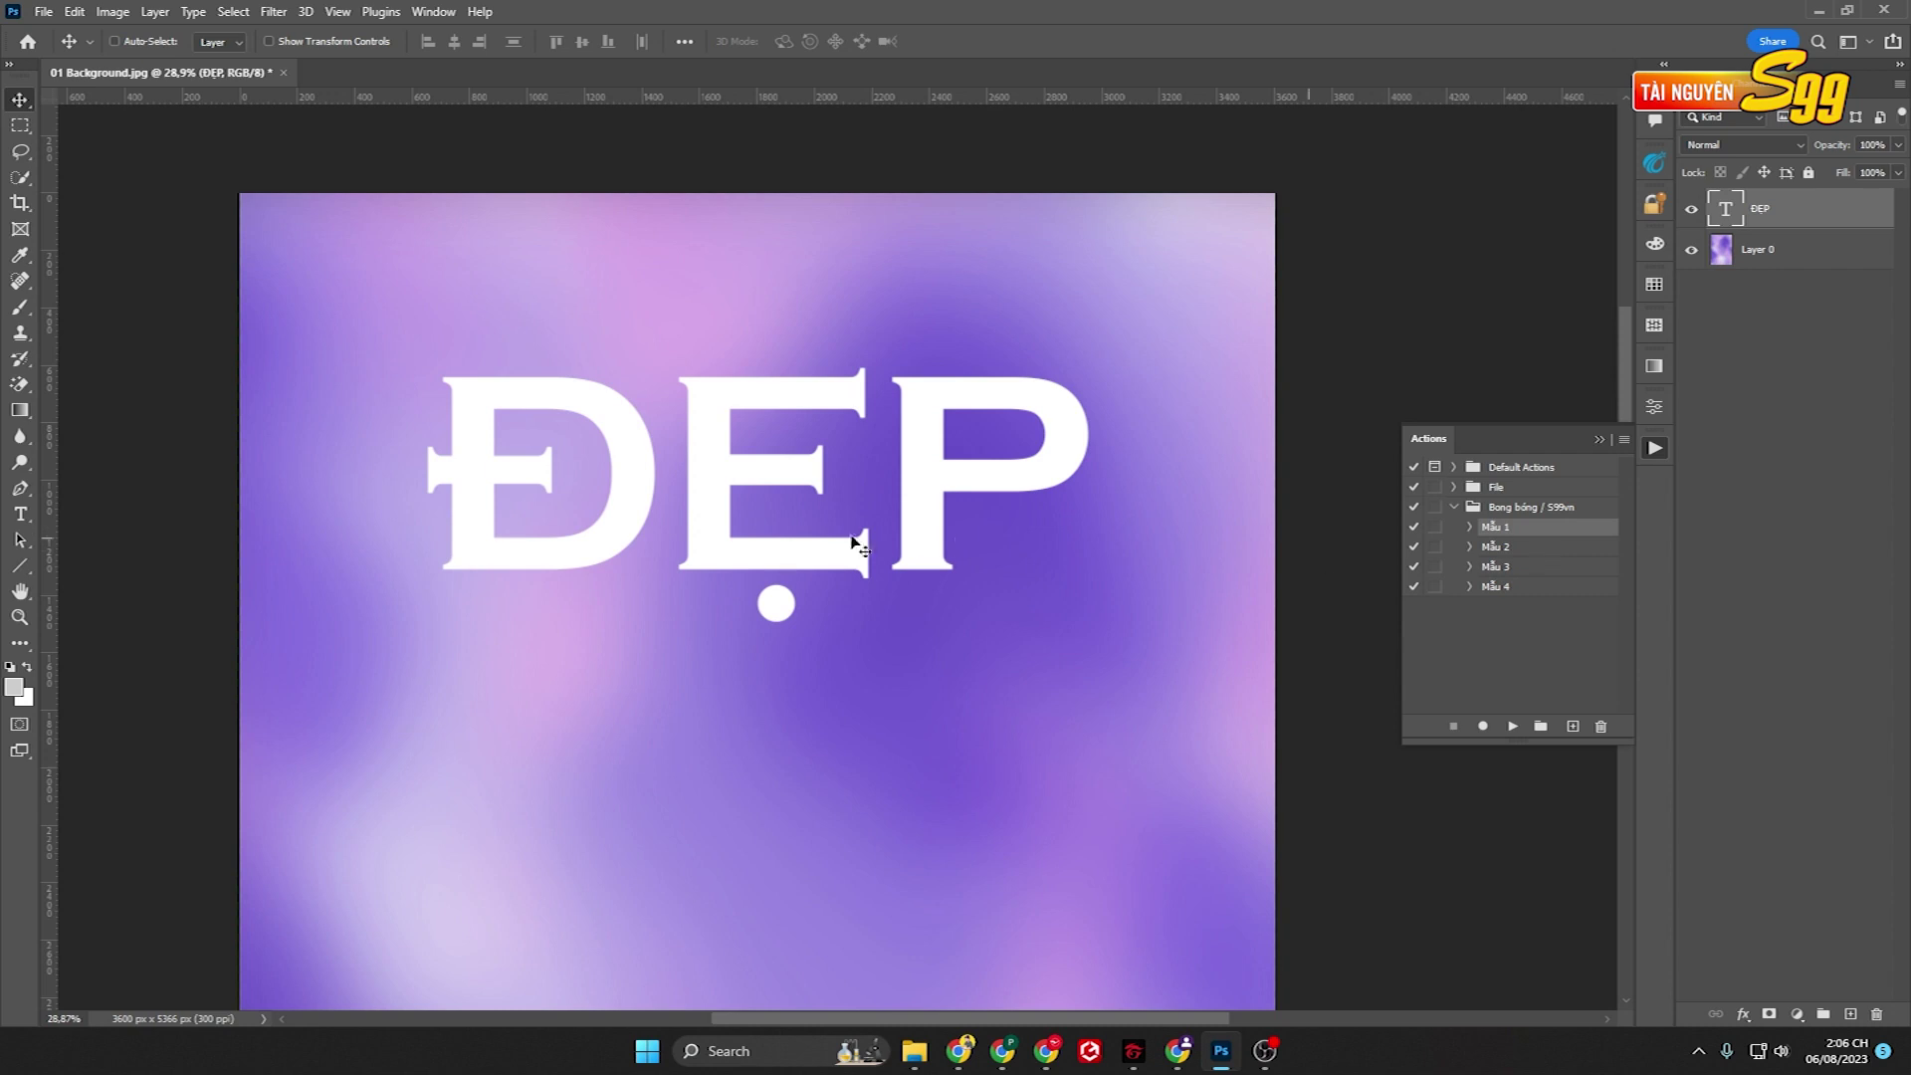
pyautogui.rightClick(716, 482)
pyautogui.click(741, 490)
pyautogui.moveTo(712, 458); pyautogui.dragTo(717, 471)
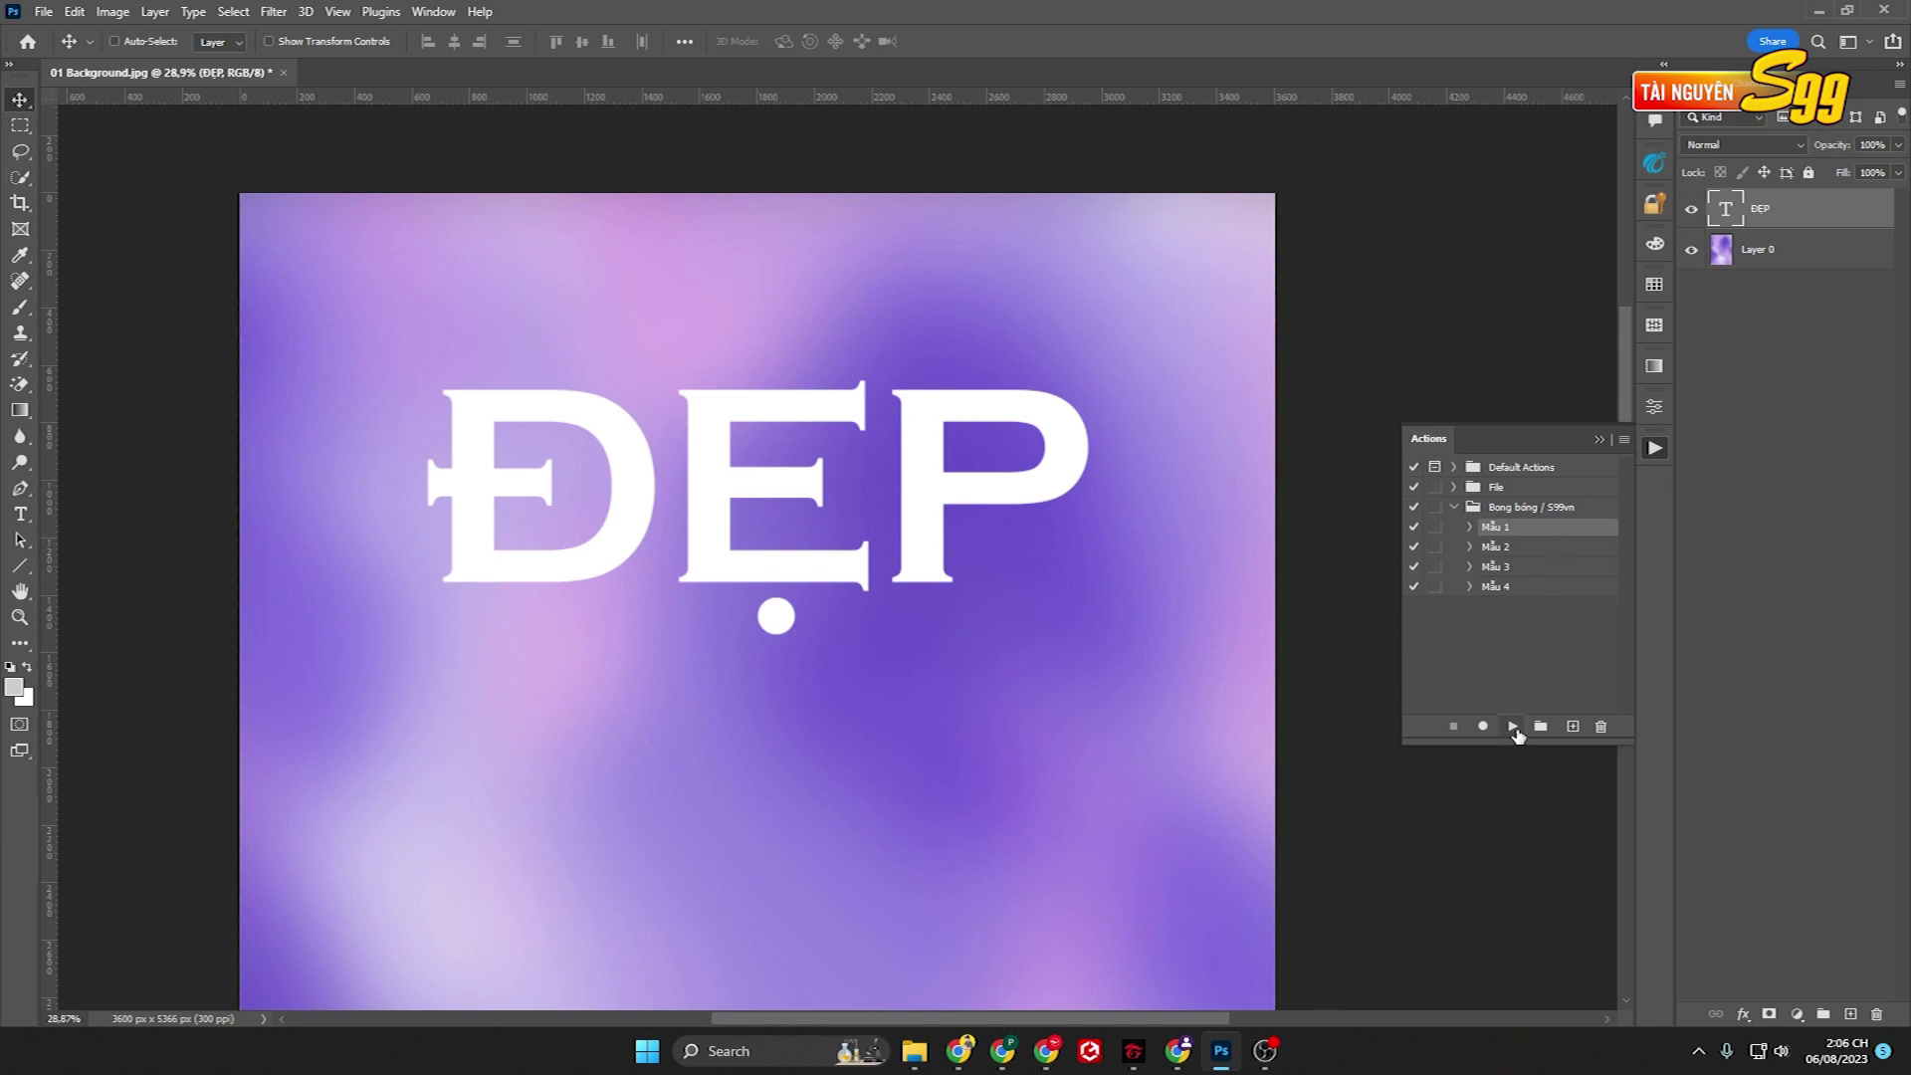
# Play the Mẫu 1 action on the ĐẸP layer, creating the Bubble Big group.
pyautogui.click(1513, 727)
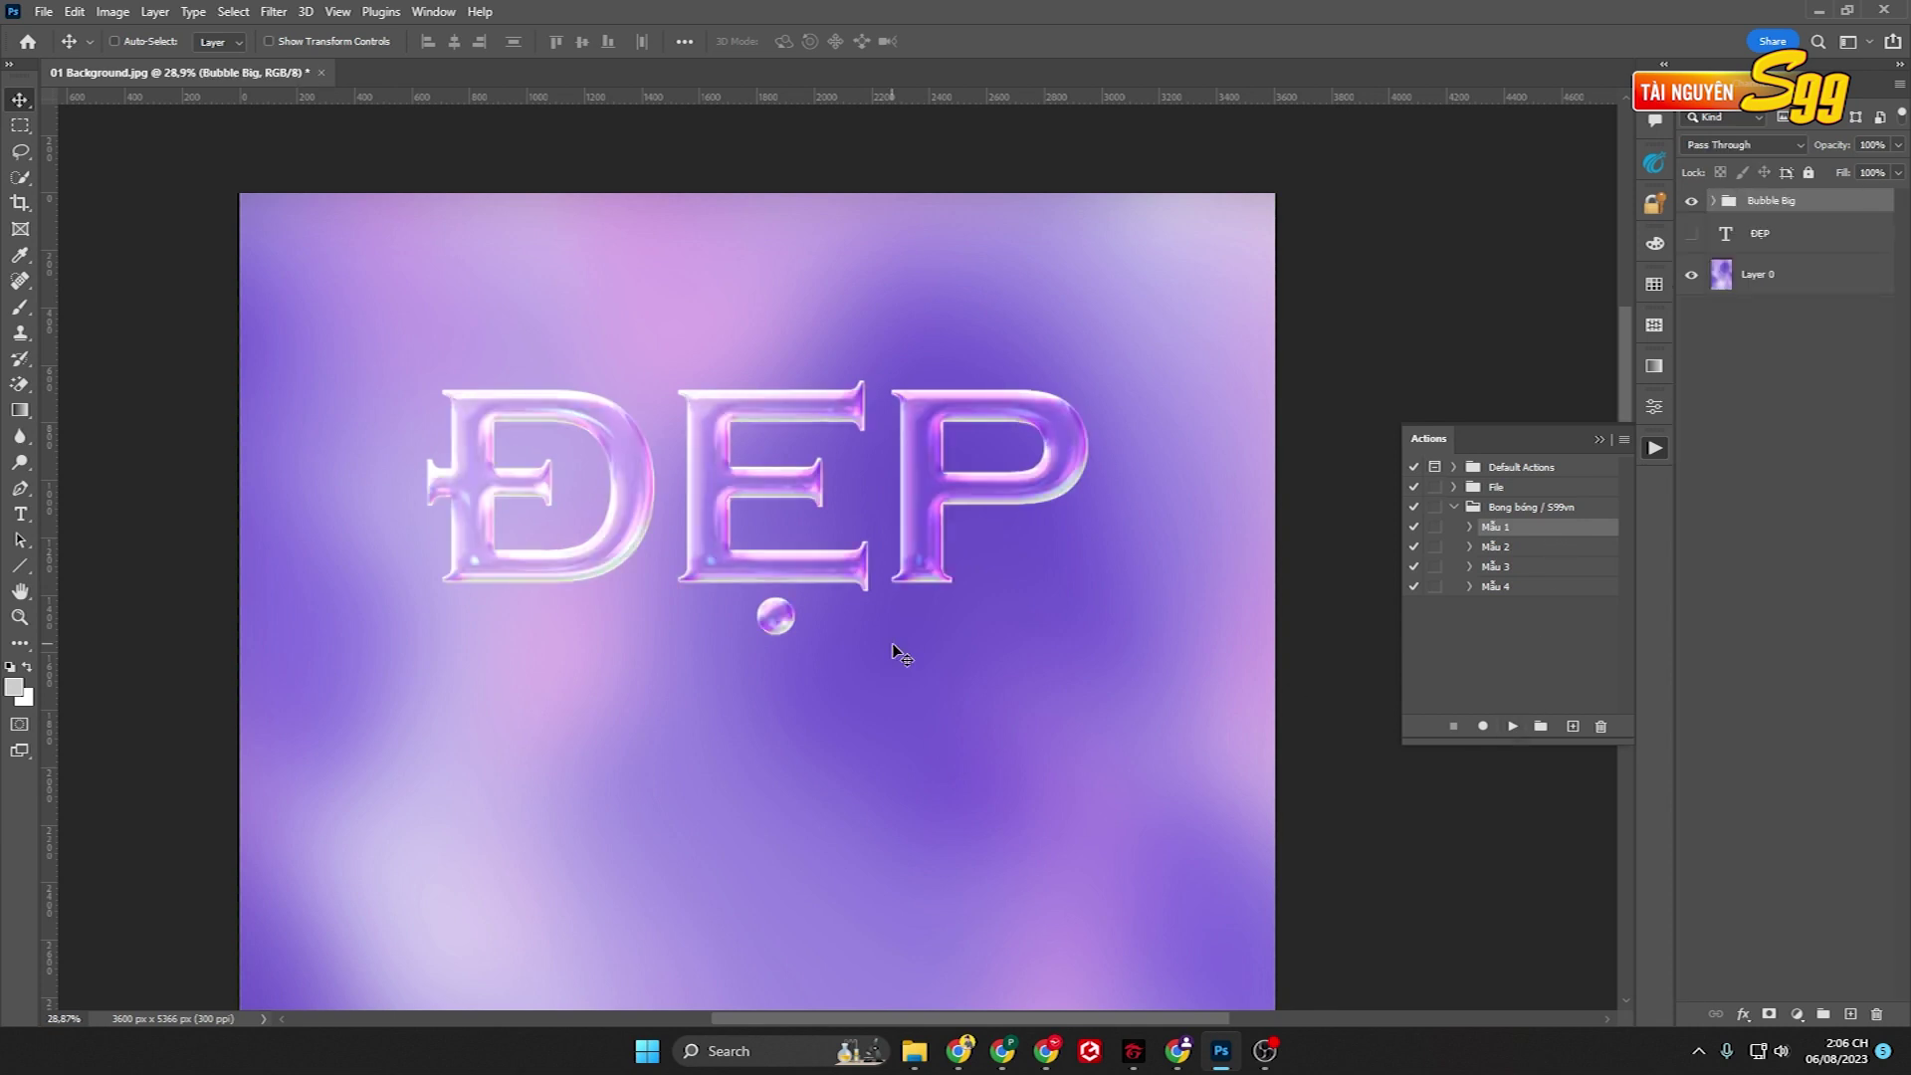
pyautogui.scroll(-2, 876, 647)
pyautogui.scroll(1, 852, 640)
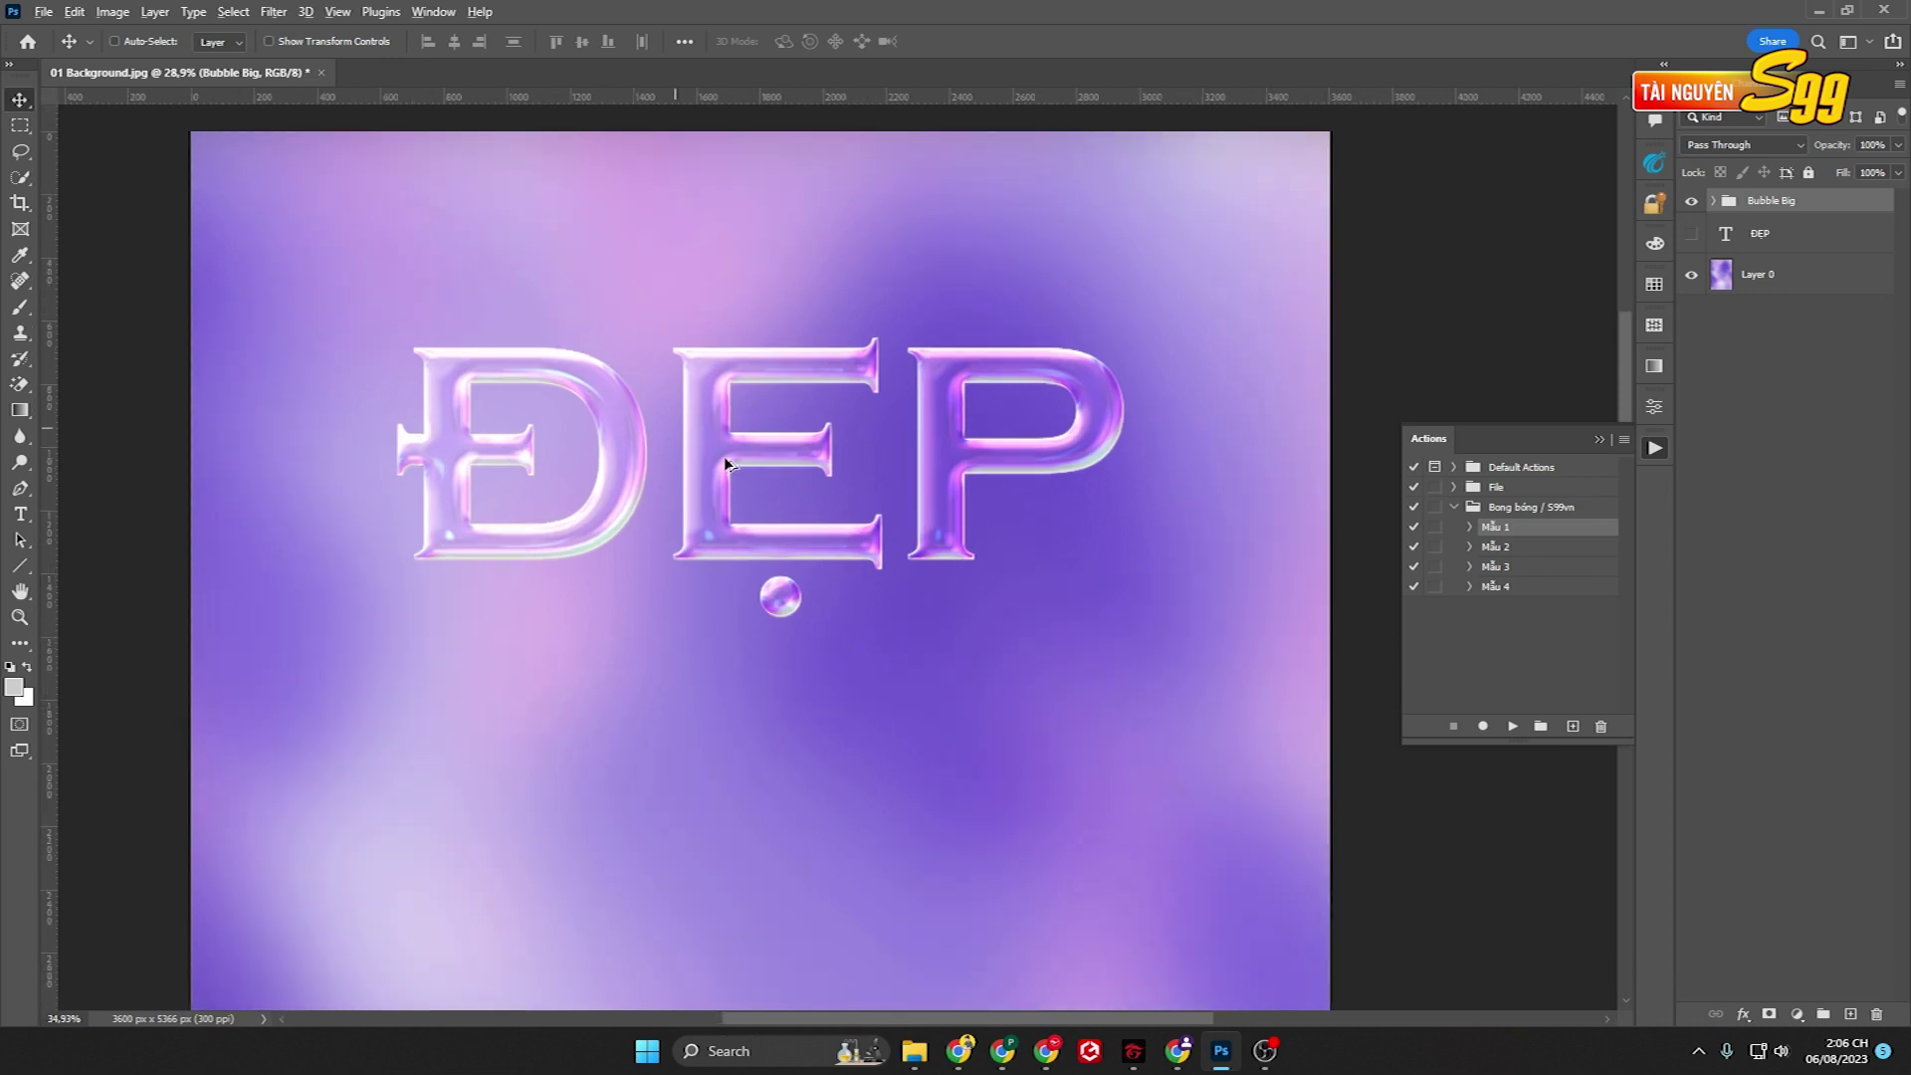
pyautogui.scroll(1, 736, 468)
pyautogui.scroll(2, 731, 465)
pyautogui.scroll(-2, 862, 627)
pyautogui.scroll(-1, 866, 567)
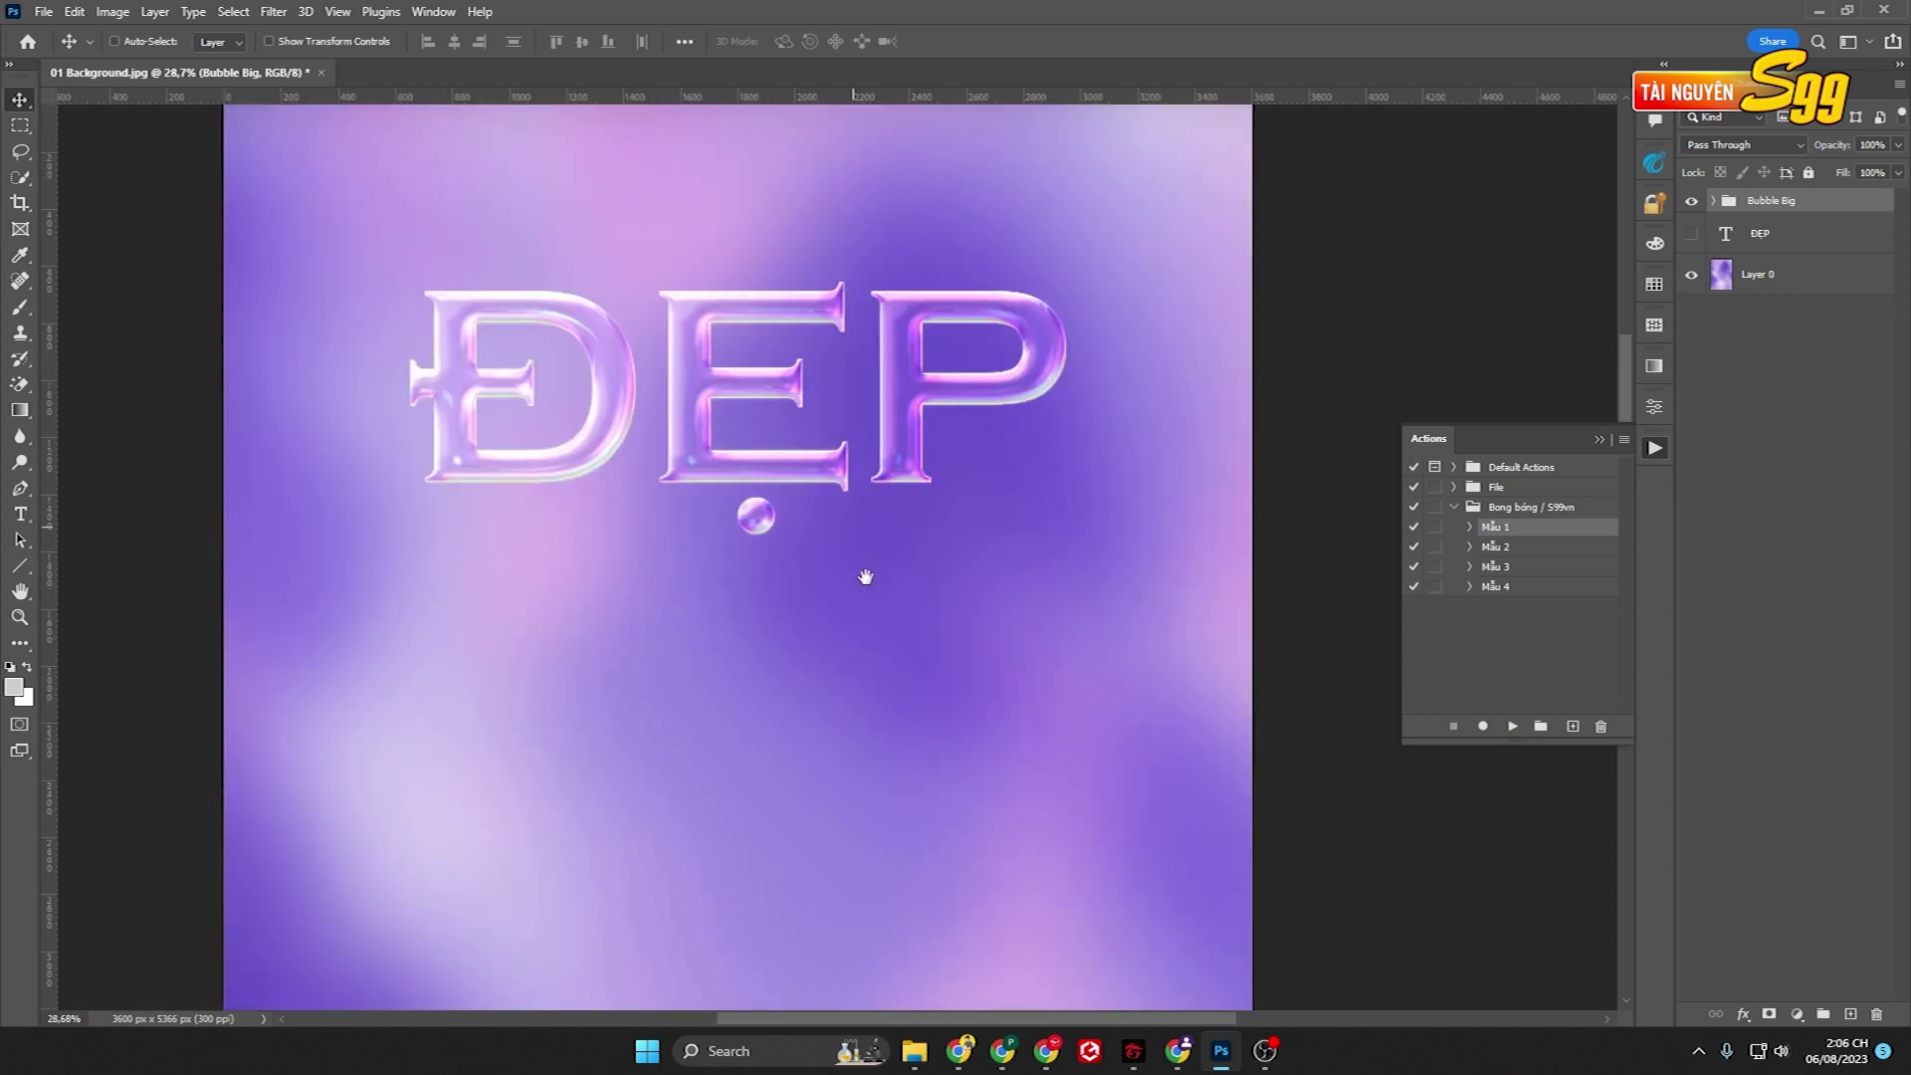
# Show the original white ĐẸP layer and place it as a row below the bubble text.
pyautogui.click(1724, 234)
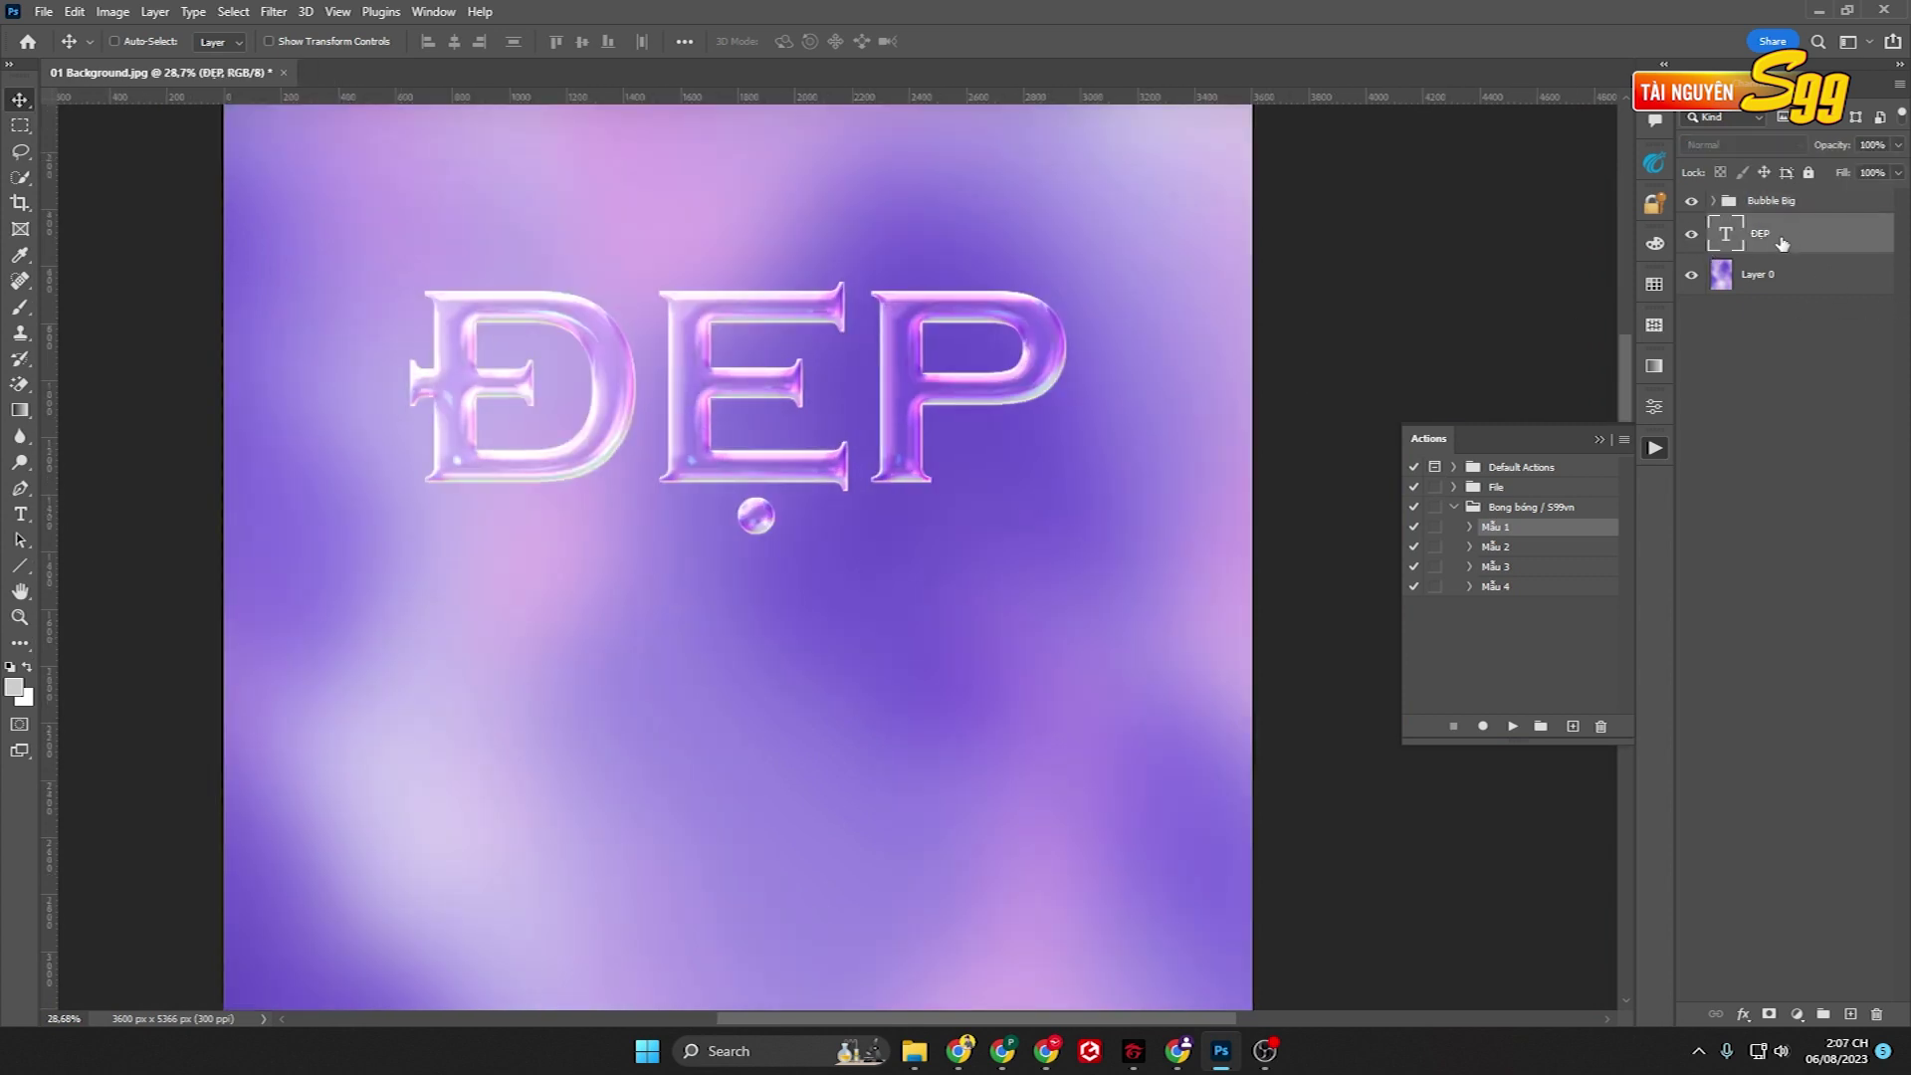
pyautogui.moveTo(829, 520)
pyautogui.mouseDown()
pyautogui.moveTo(815, 826)
pyautogui.moveTo(815, 781)
pyautogui.mouseUp()
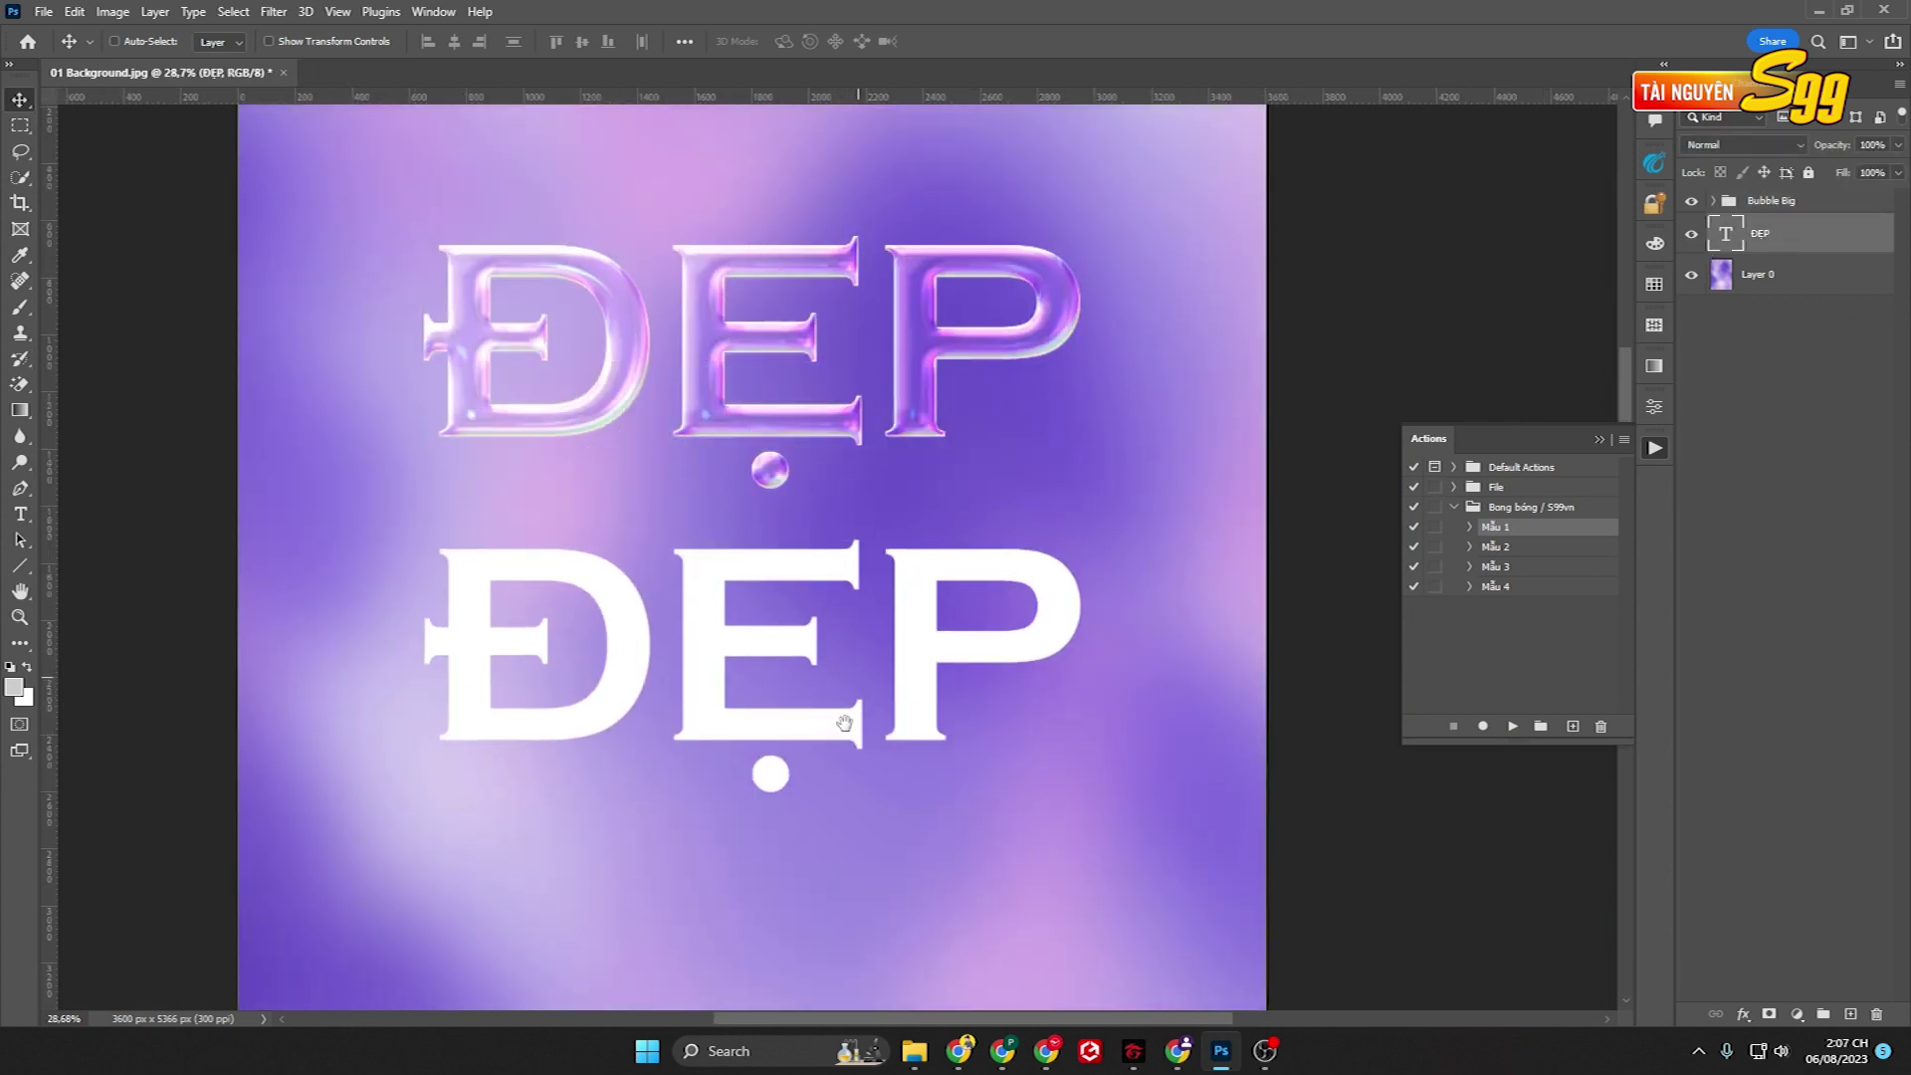
pyautogui.scroll(-2, 856, 640)
pyautogui.scroll(-1, 856, 640)
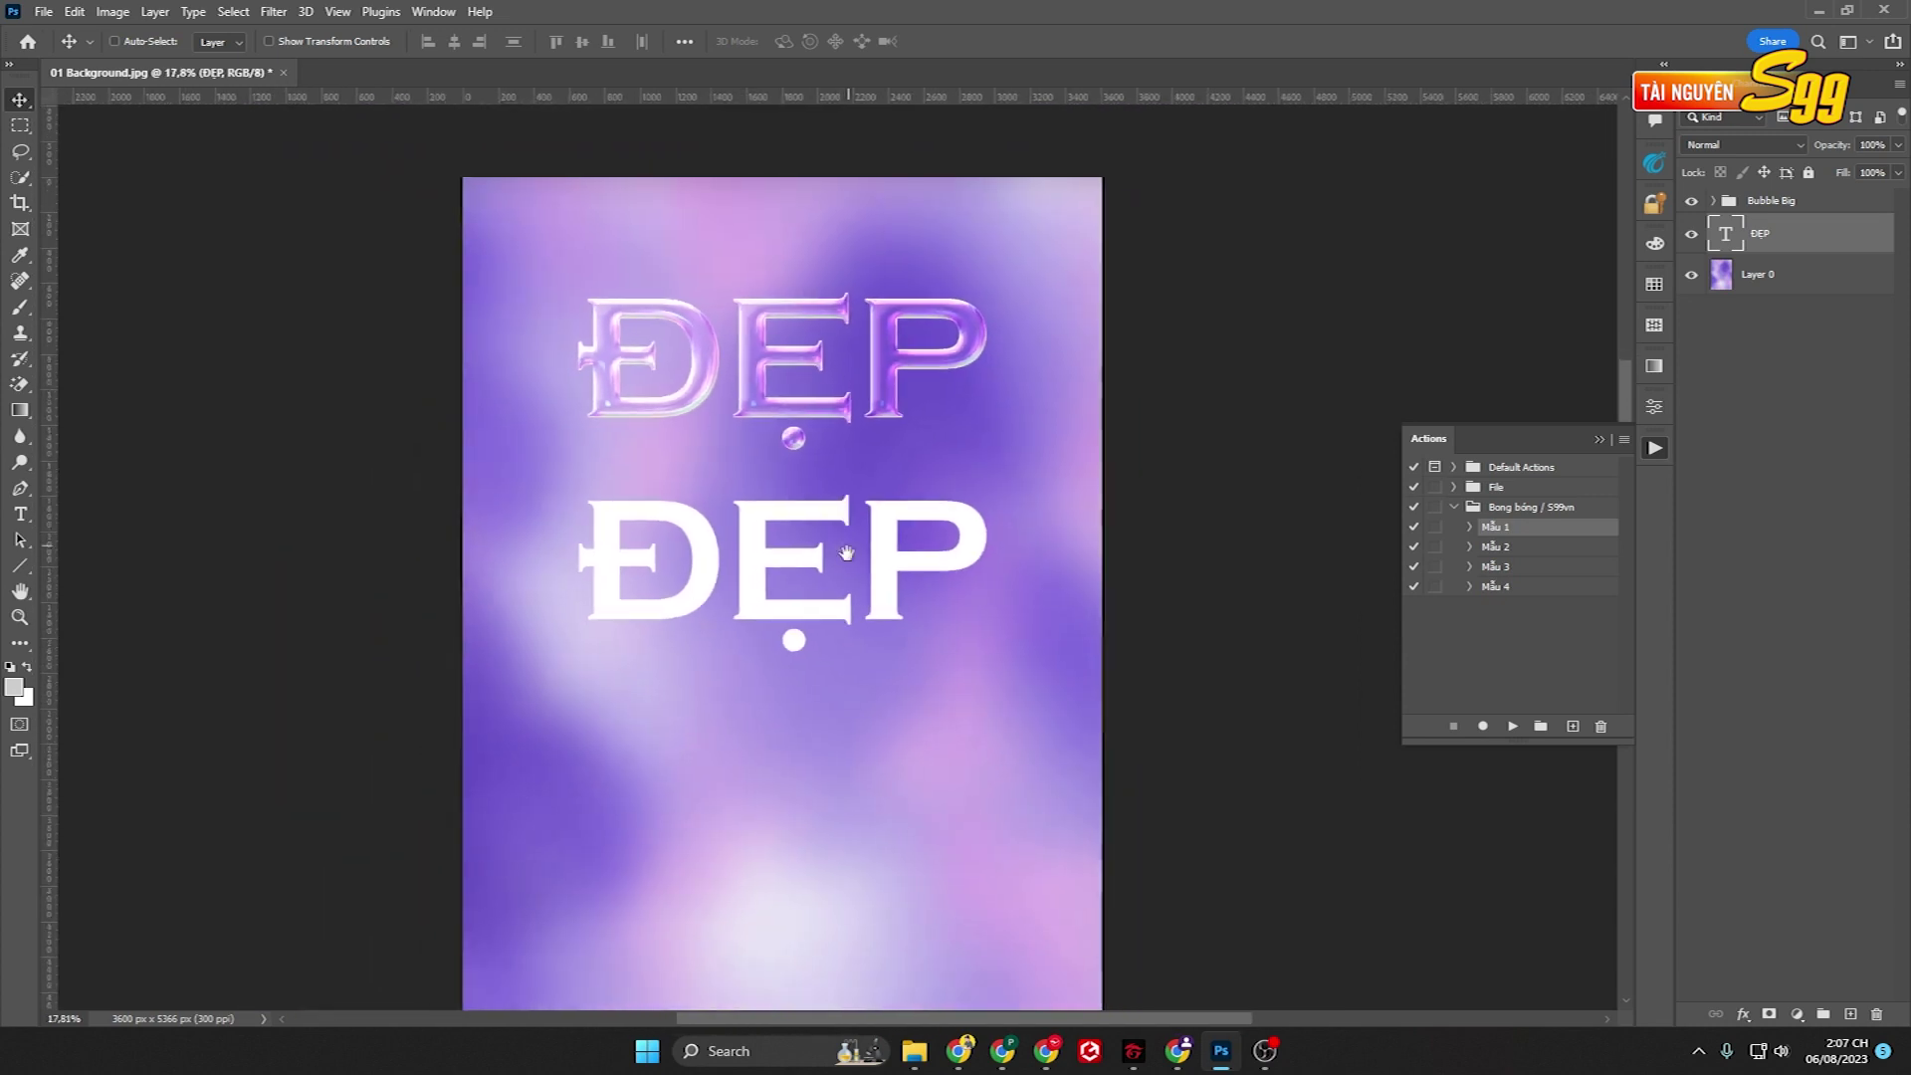
pyautogui.moveTo(853, 546); pyautogui.dragTo(846, 587)
# Duplicate the white ĐẸP twice, placing the copies as third and fourth rows.
pyautogui.hotkey('ctrl', 'j')
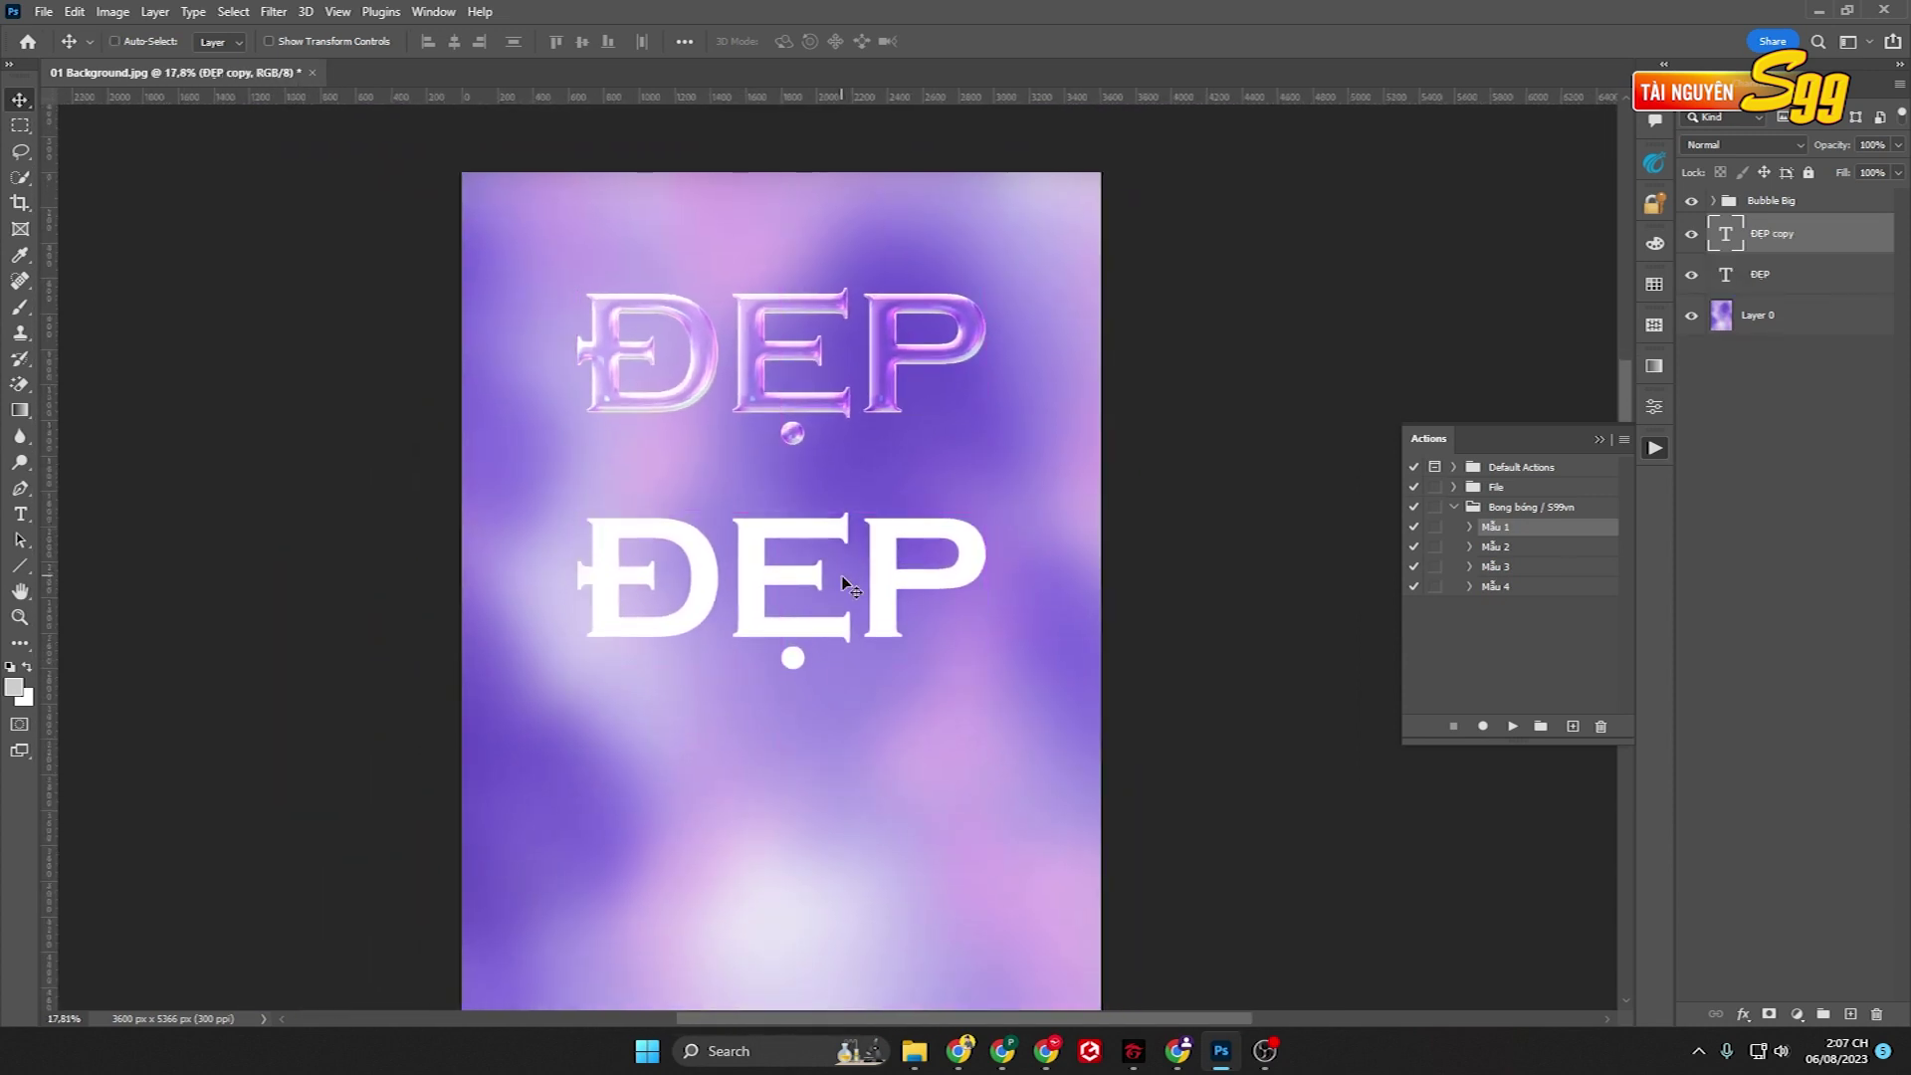
pyautogui.scroll(-1, 864, 523)
pyautogui.moveTo(887, 504); pyautogui.dragTo(902, 728)
pyautogui.scroll(-1, 903, 727)
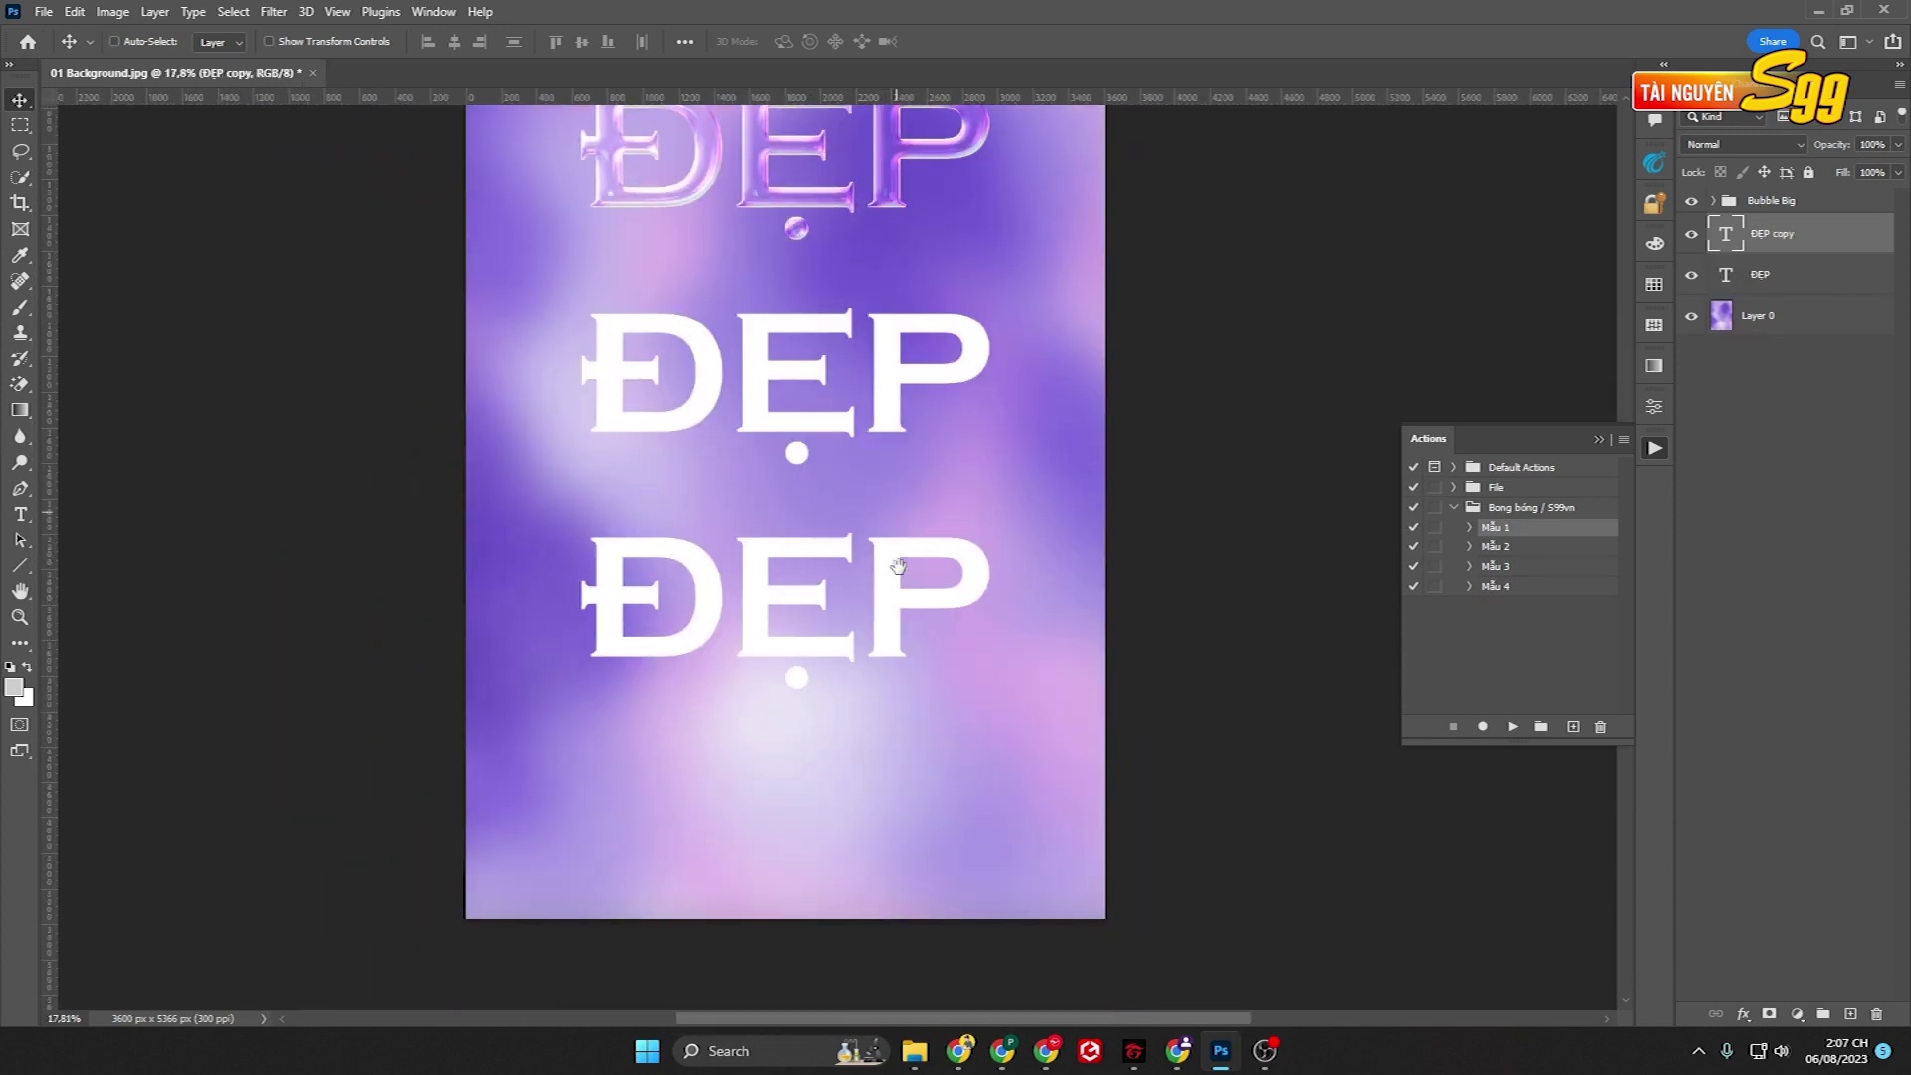
pyautogui.hotkey('ctrl', 'j')
pyautogui.moveTo(885, 577); pyautogui.dragTo(881, 802)
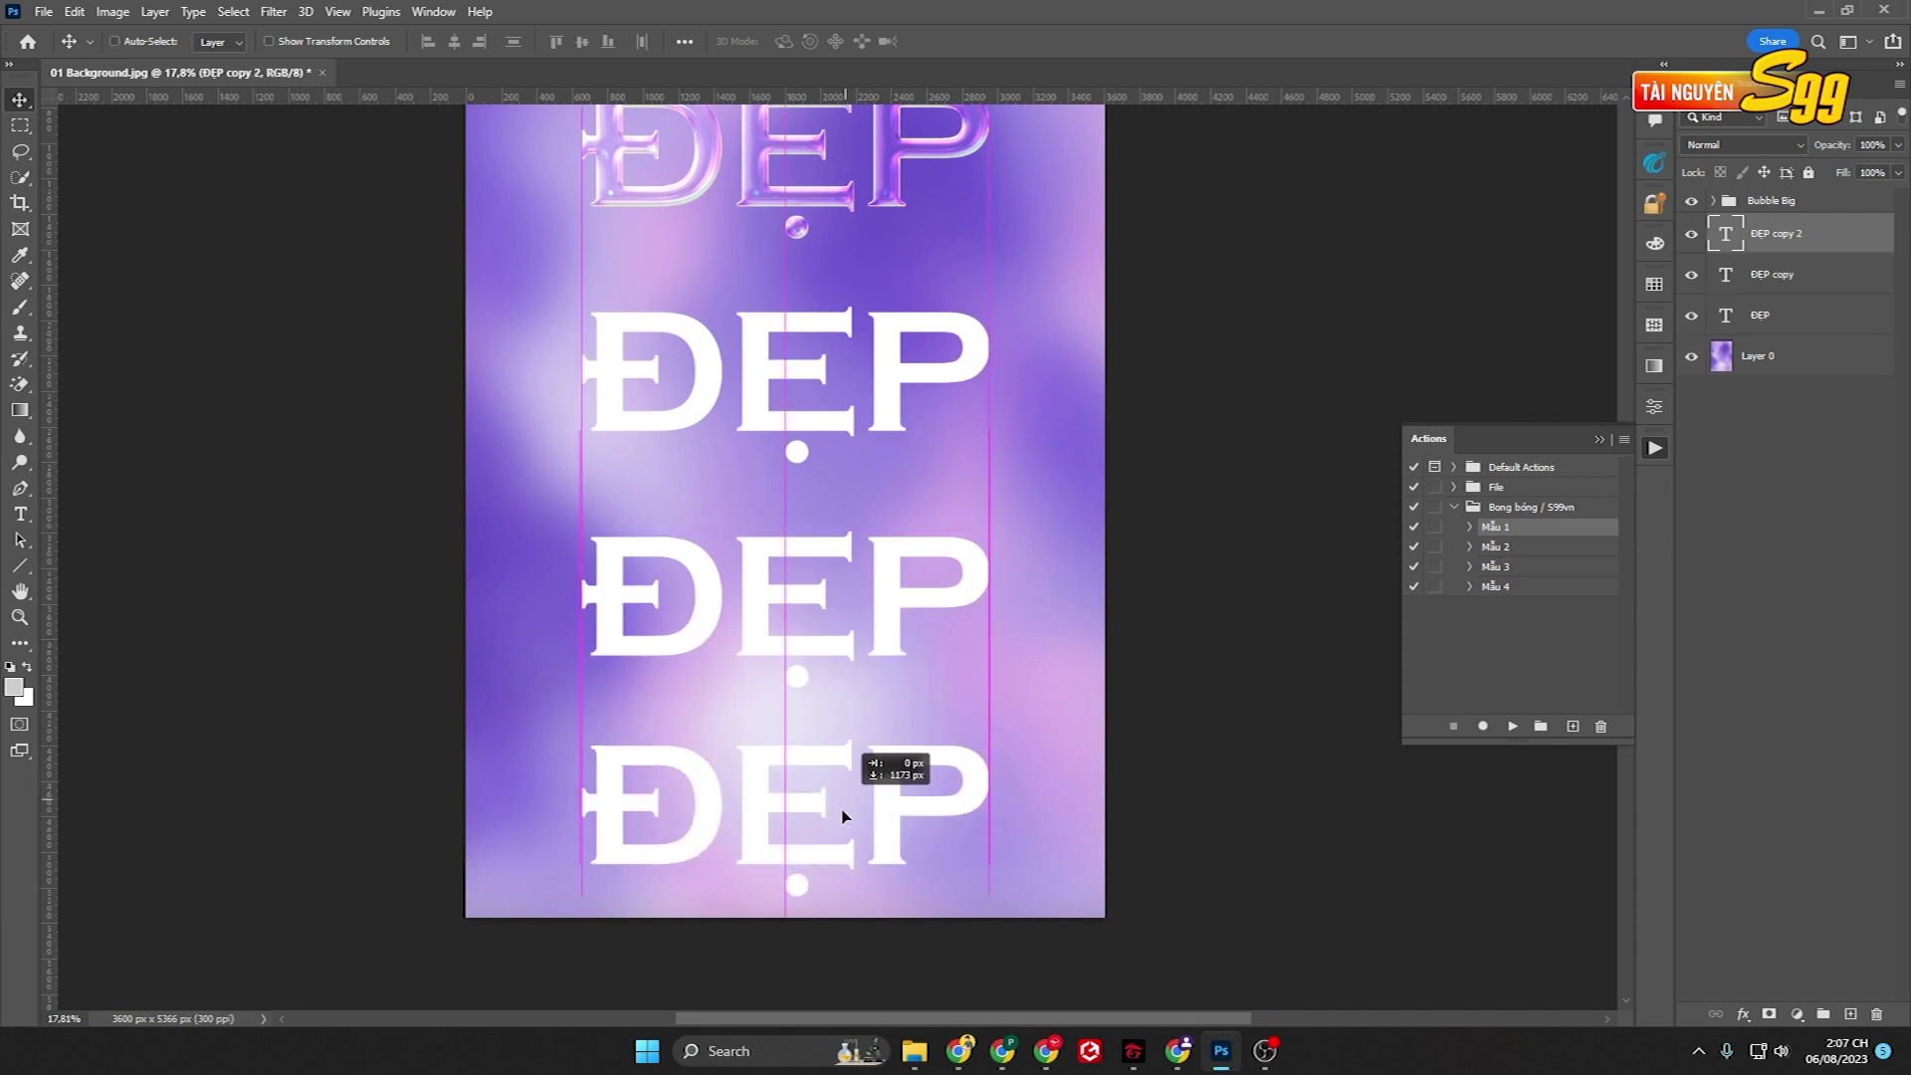
# Select the Bubble Big group and all ĐẸP layers and move them up together.
pyautogui.scroll(1, 866, 660)
pyautogui.click(1813, 205)
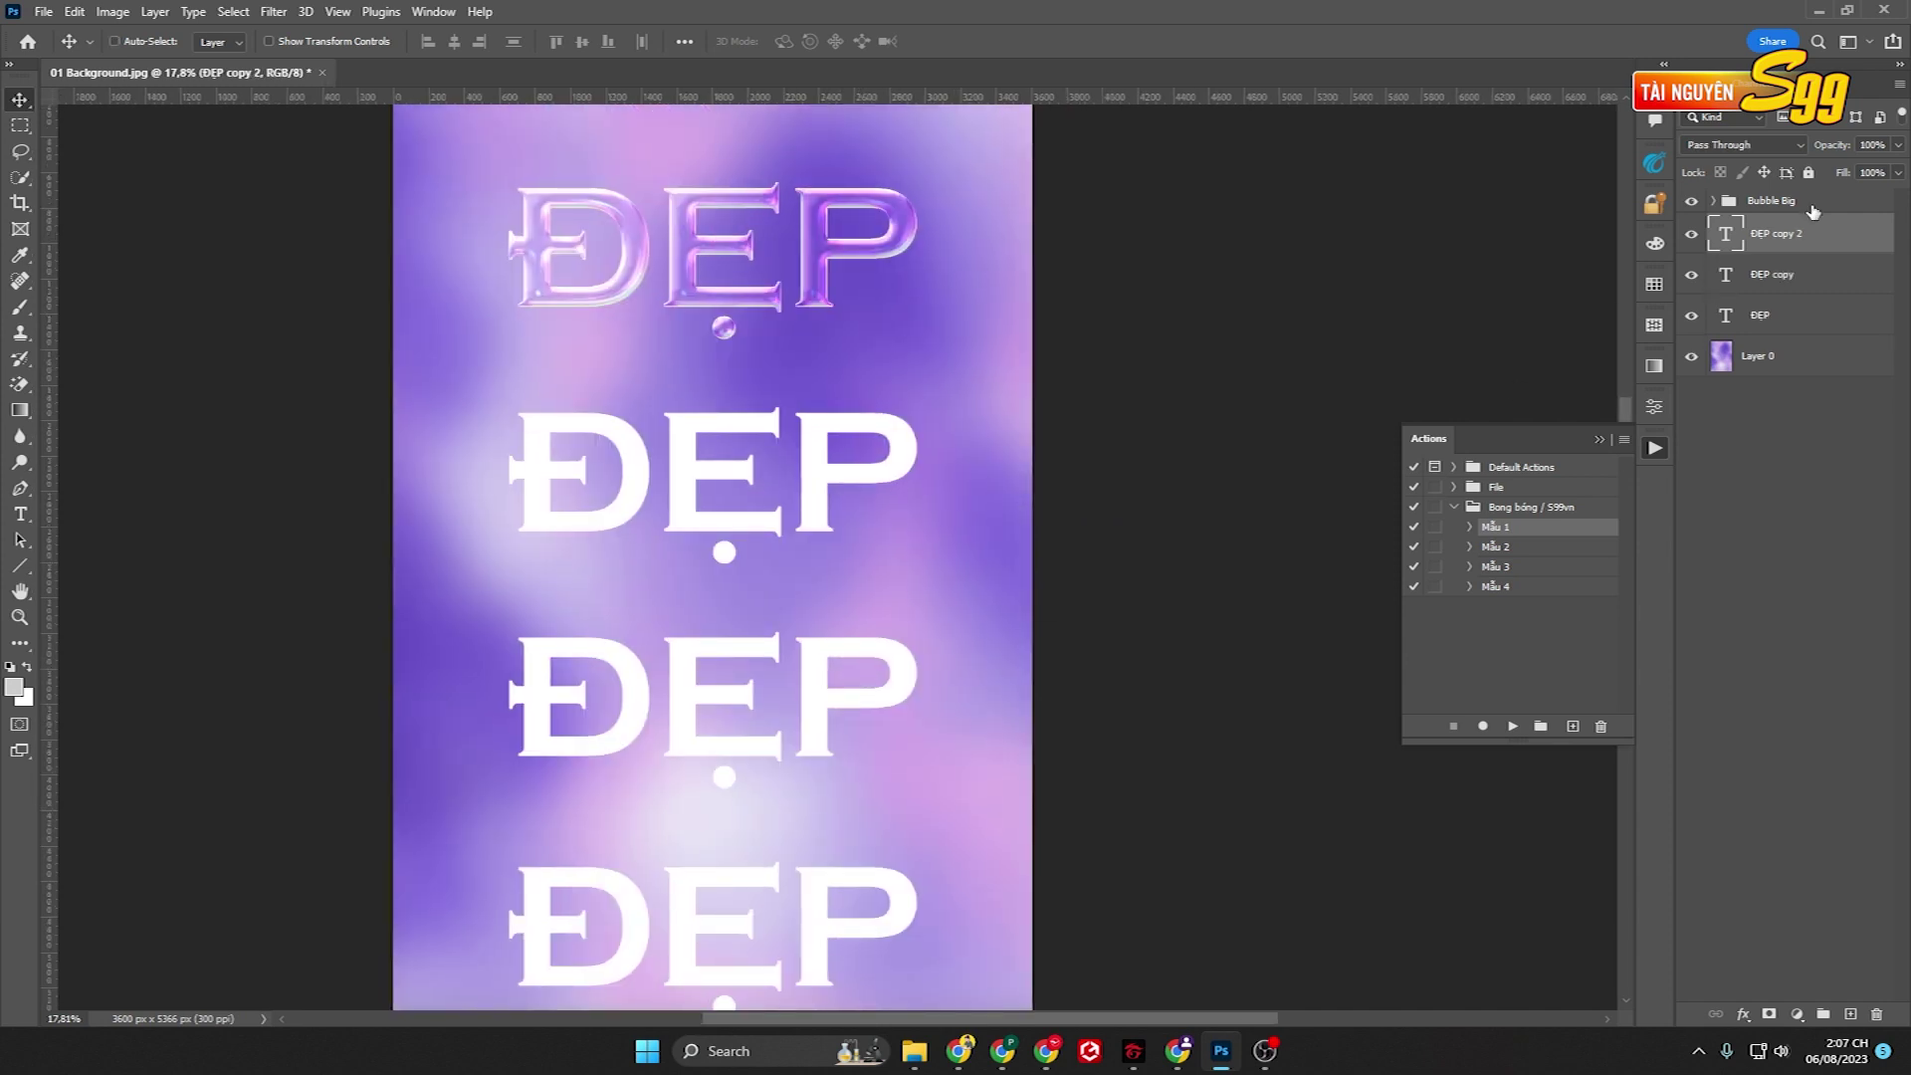
pyautogui.keyDown('shift'); pyautogui.click(1816, 317); pyautogui.keyUp('shift')
pyautogui.scroll(1, 773, 388)
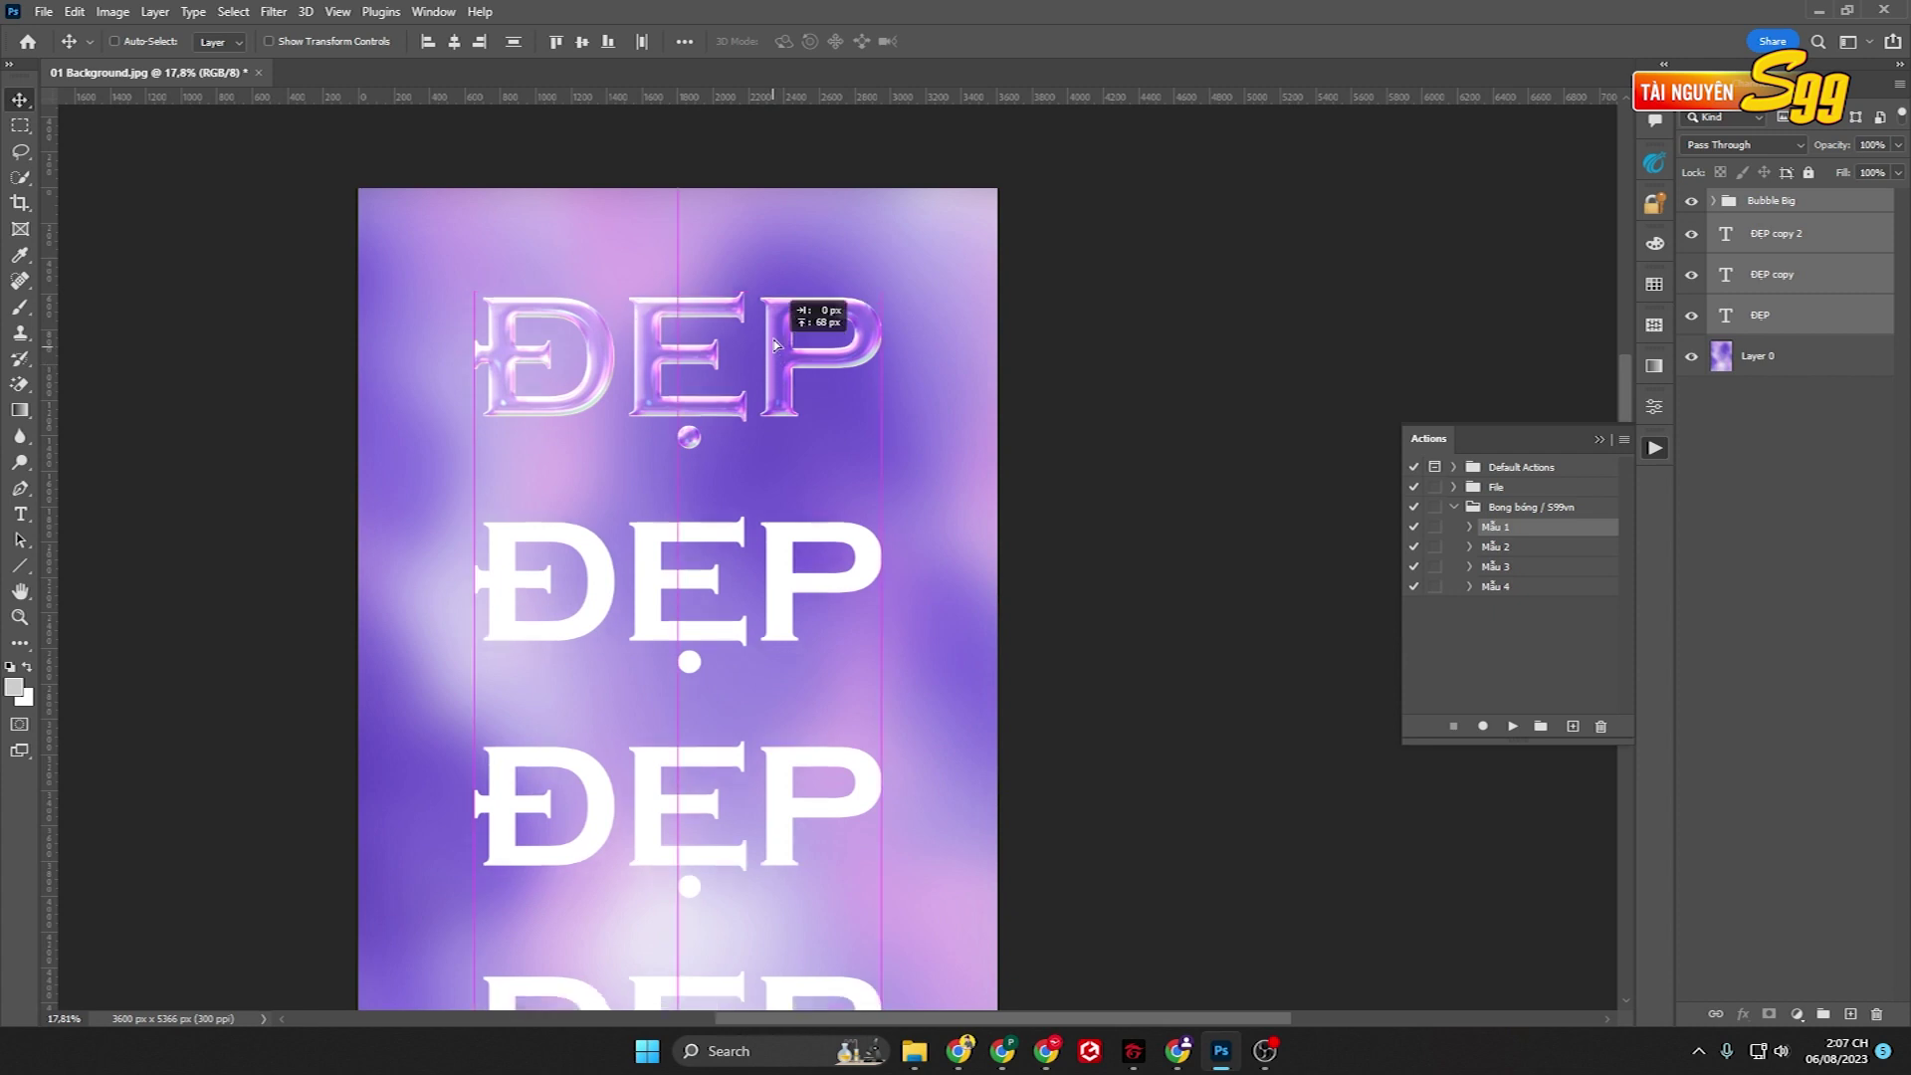
pyautogui.moveTo(773, 391); pyautogui.dragTo(772, 344)
pyautogui.keyDown('alt'); pyautogui.scroll(1, 651, 443); pyautogui.keyUp('alt')
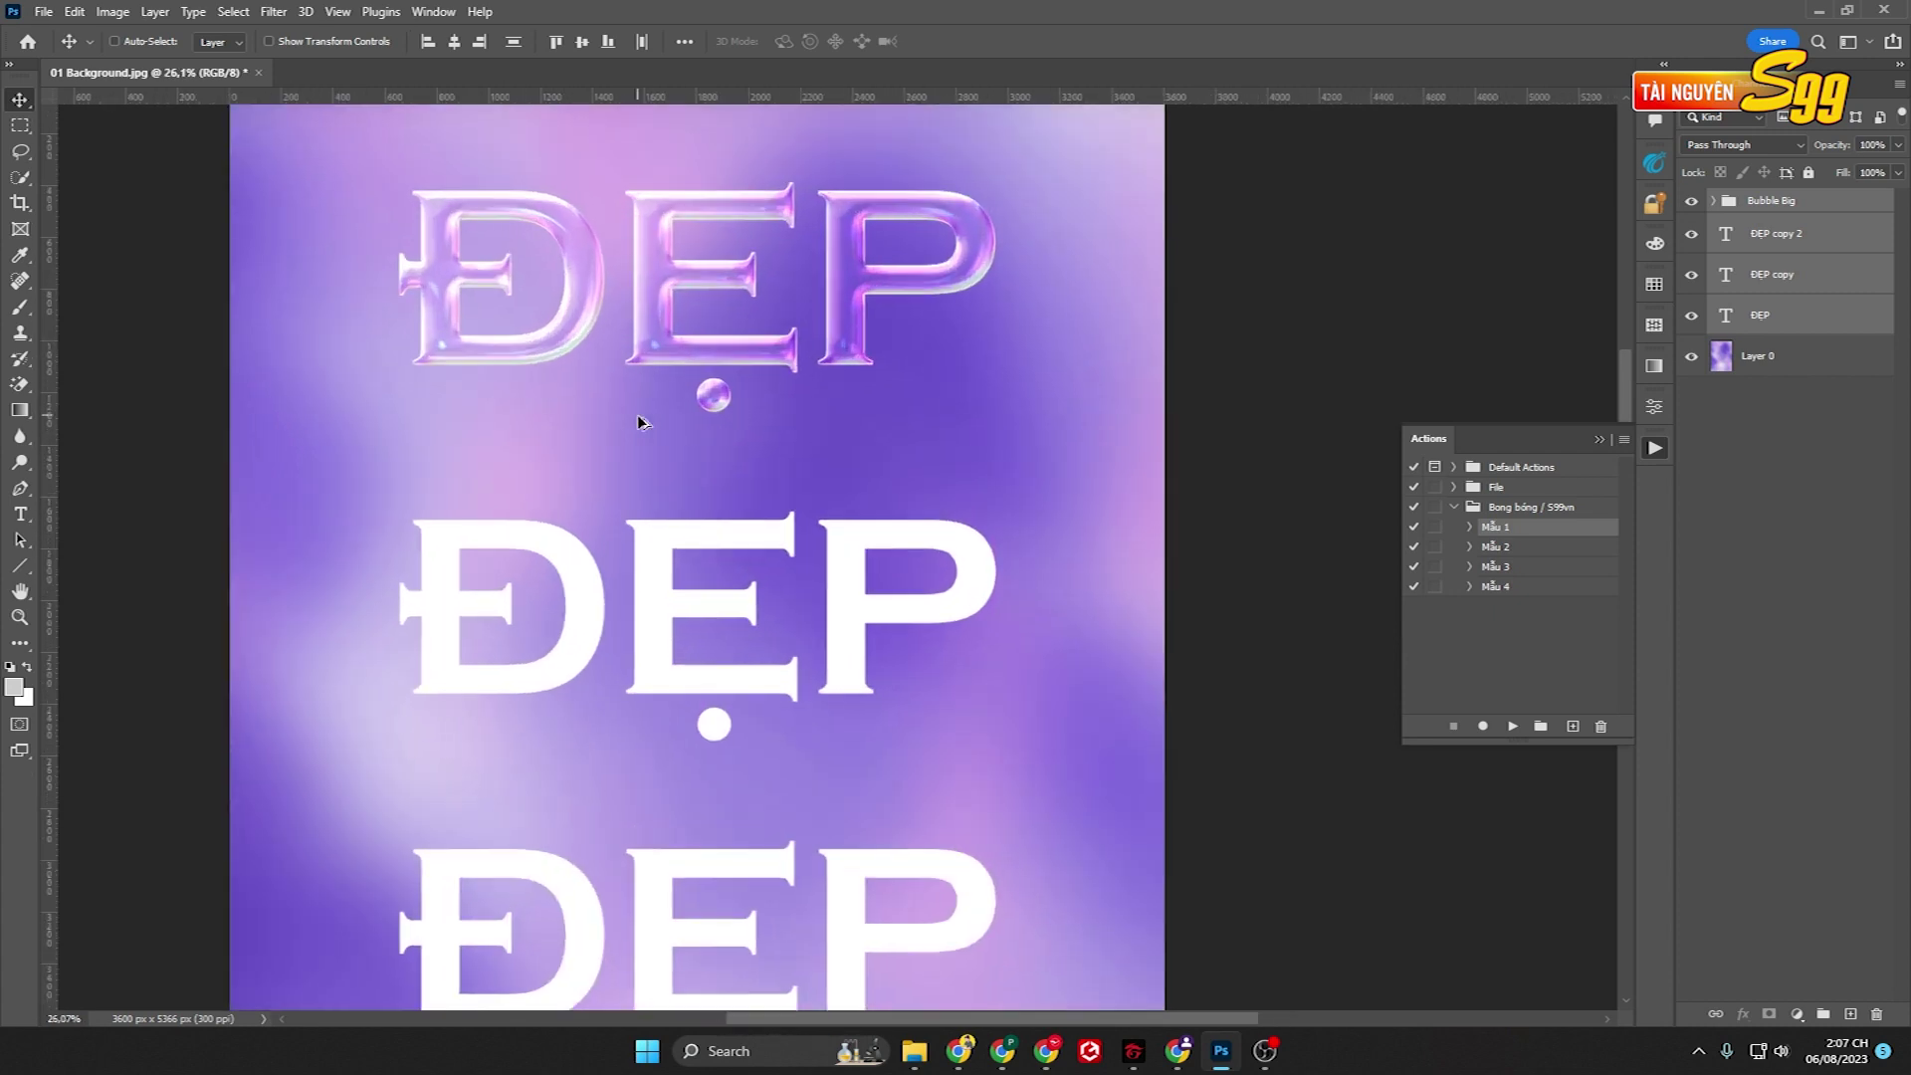
pyautogui.keyDown('alt'); pyautogui.scroll(1, 647, 453); pyautogui.keyUp('alt')
pyautogui.keyDown('alt'); pyautogui.scroll(1, 632, 477); pyautogui.keyUp('alt')
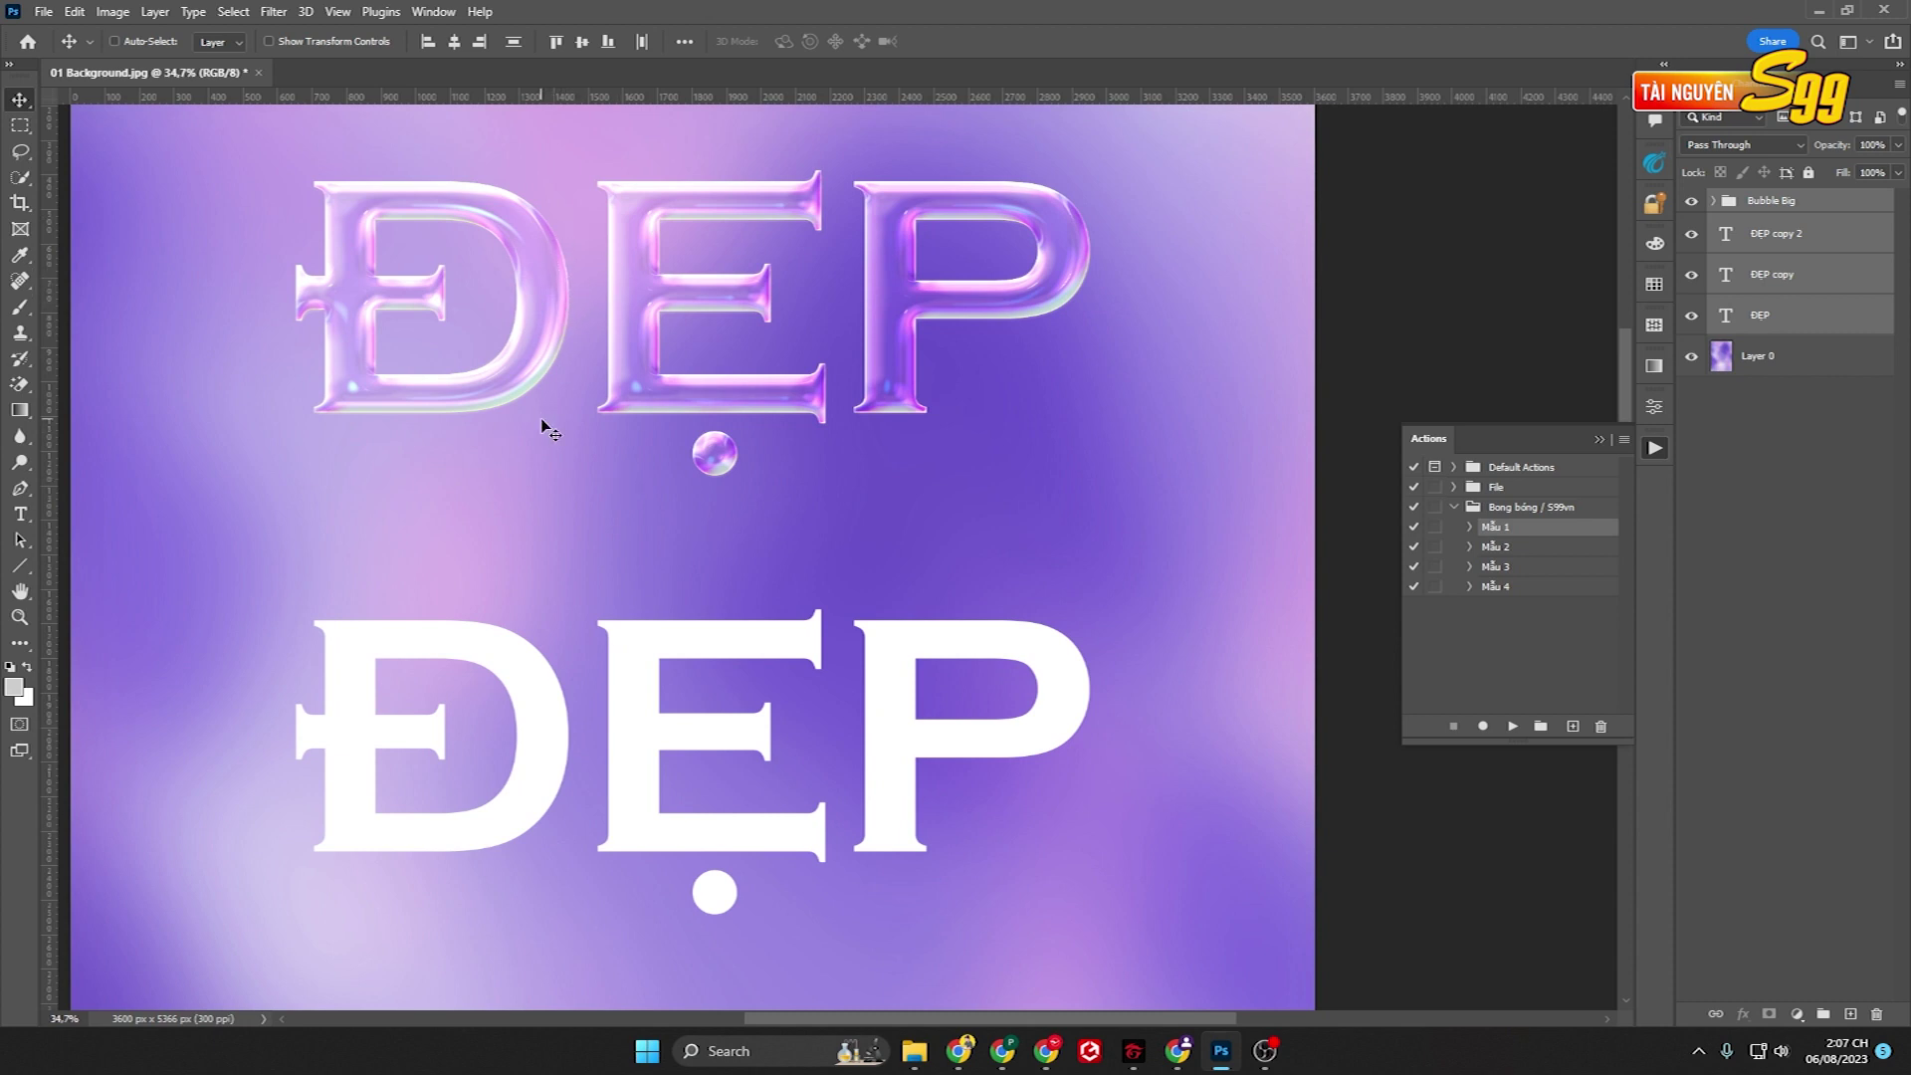
# Select the second-row ĐẸP layer and play Mẫu 2 to create the Bubble Small group.
pyautogui.rightClick(706, 630)
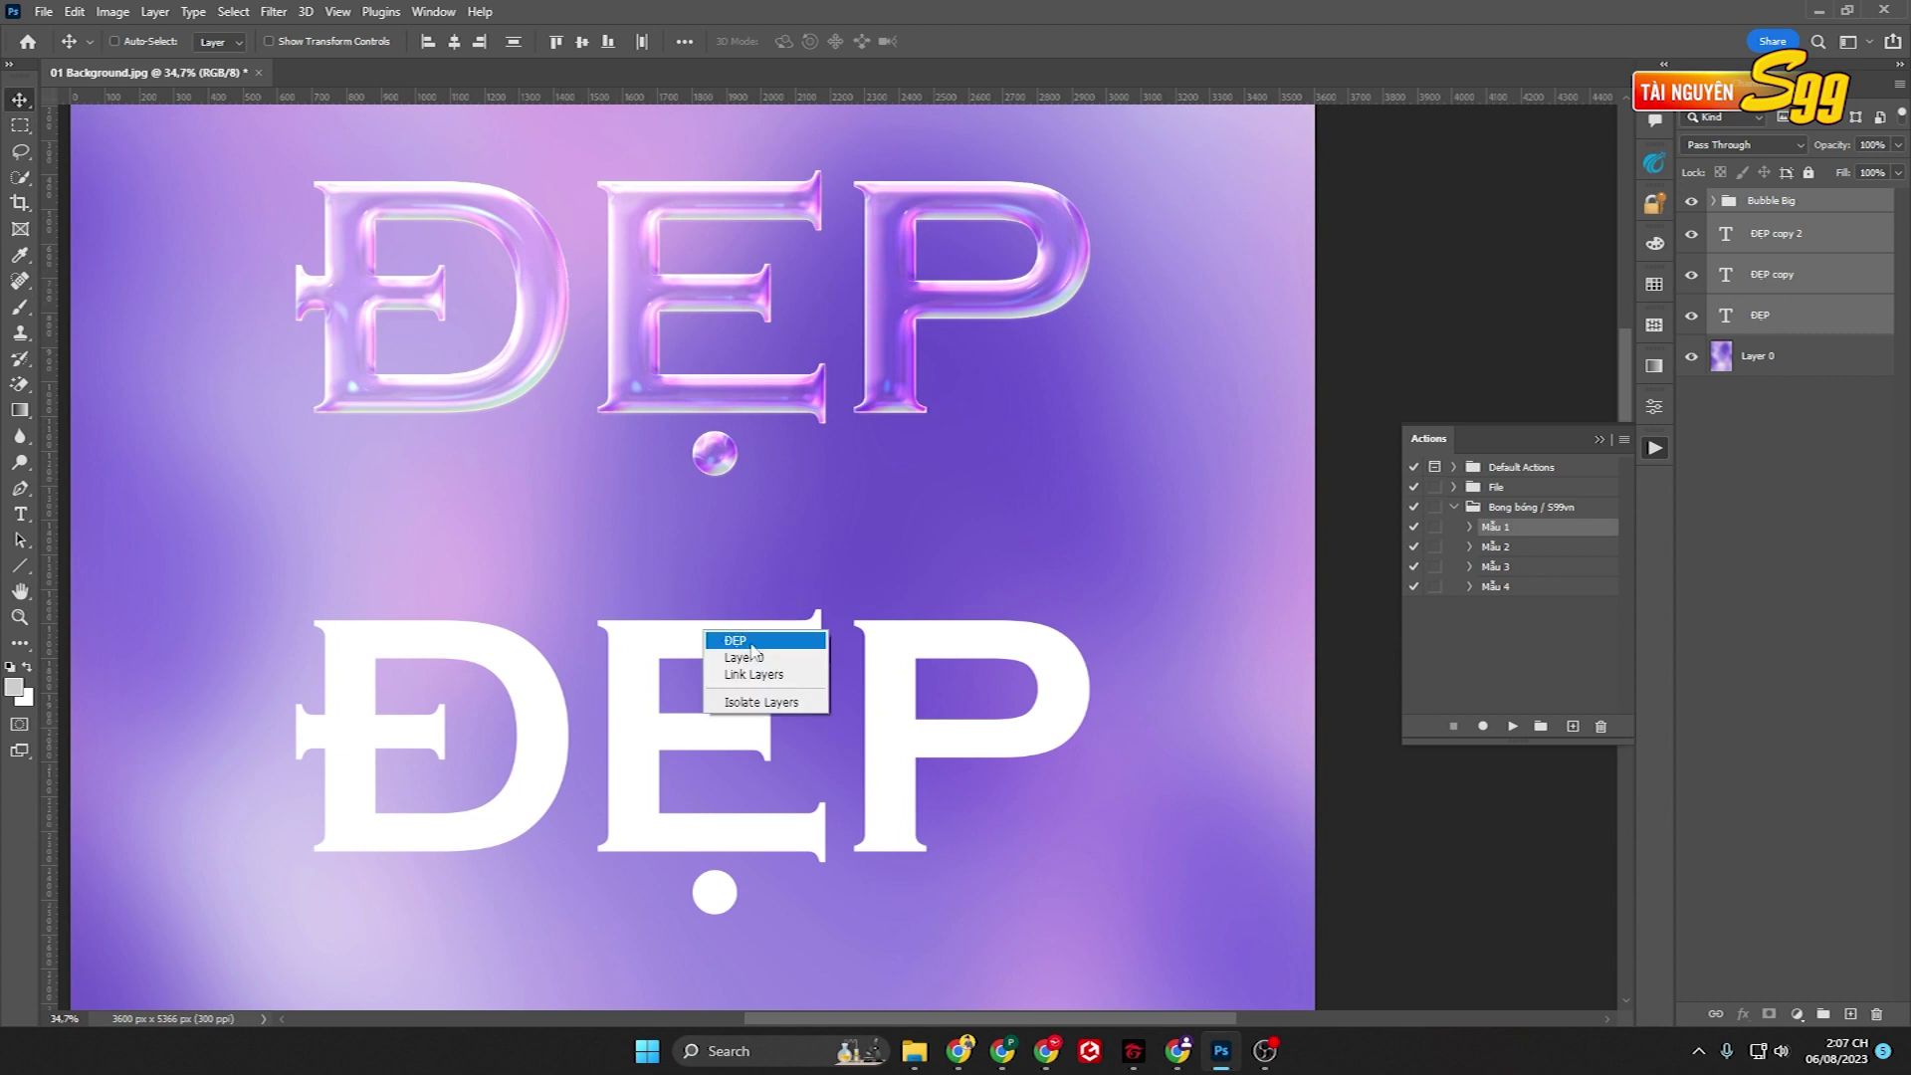
pyautogui.click(751, 642)
pyautogui.click(1538, 550)
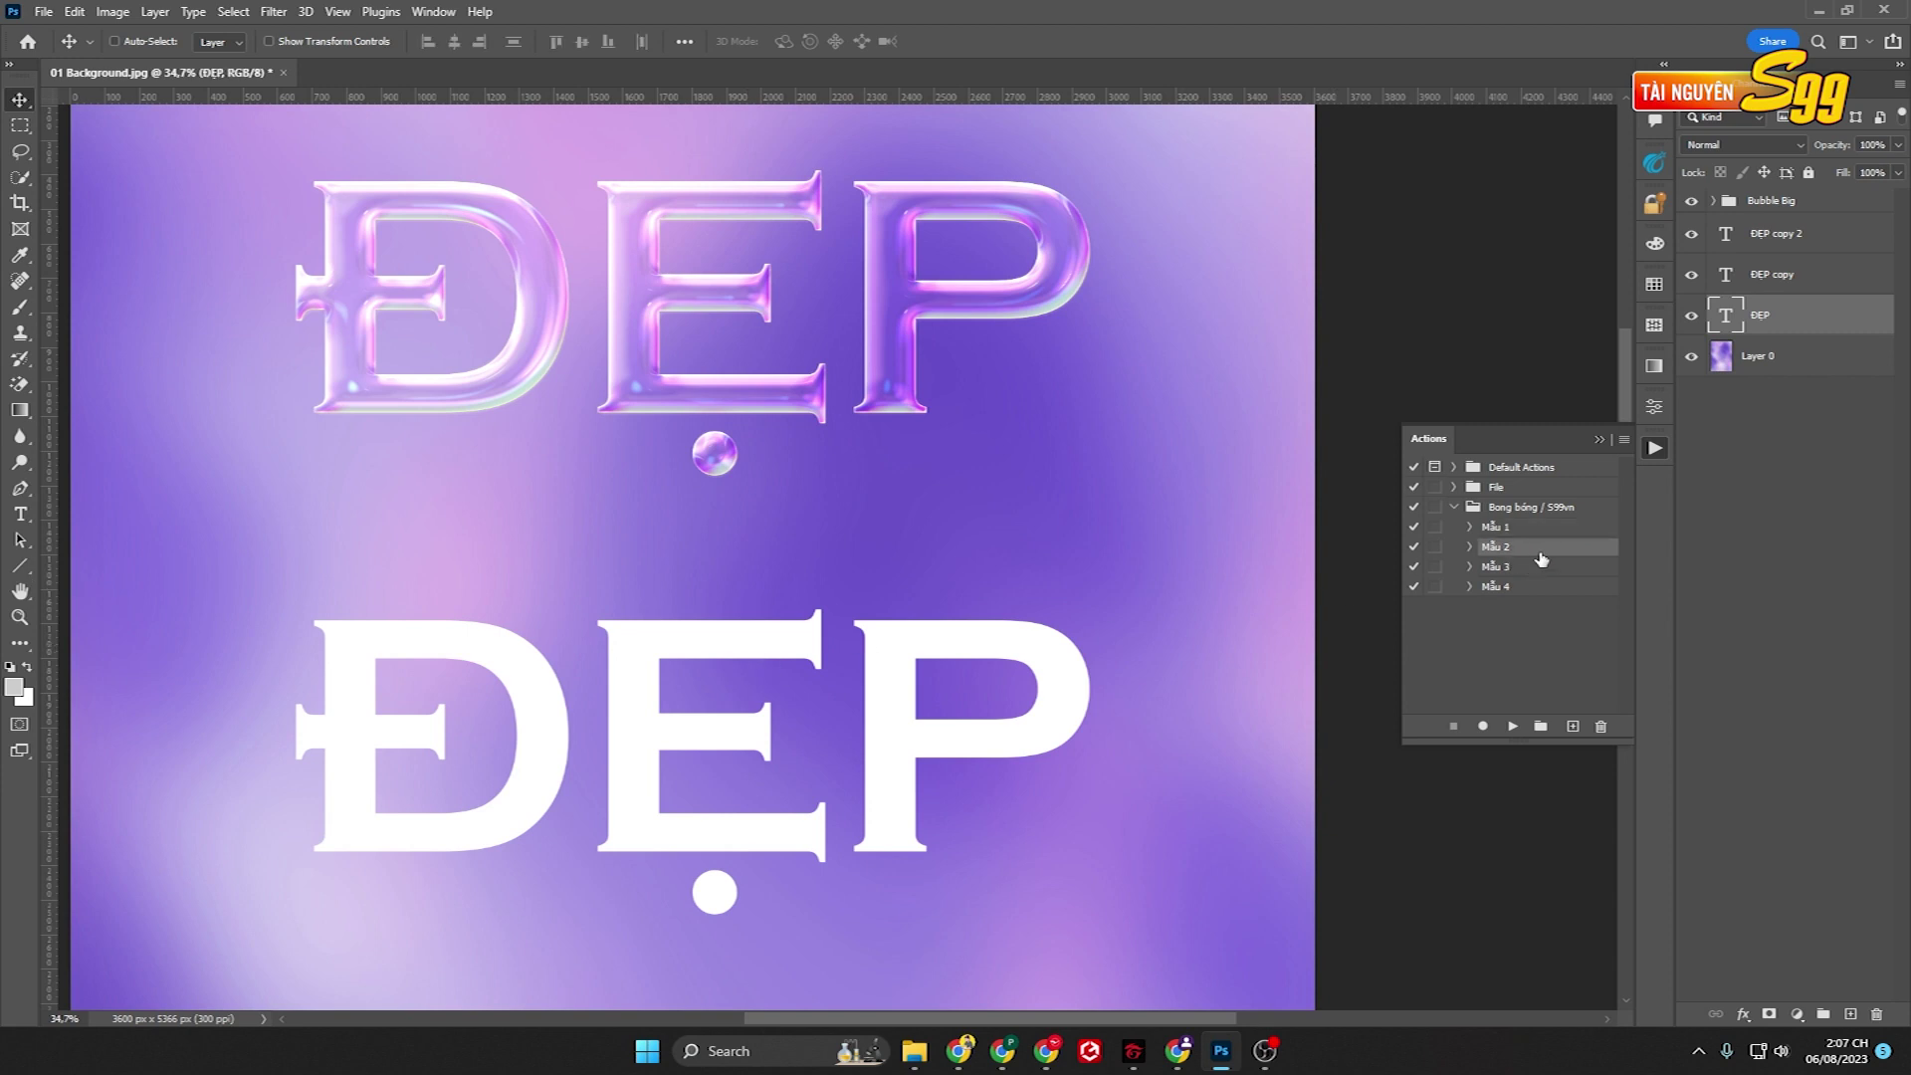
pyautogui.click(1510, 727)
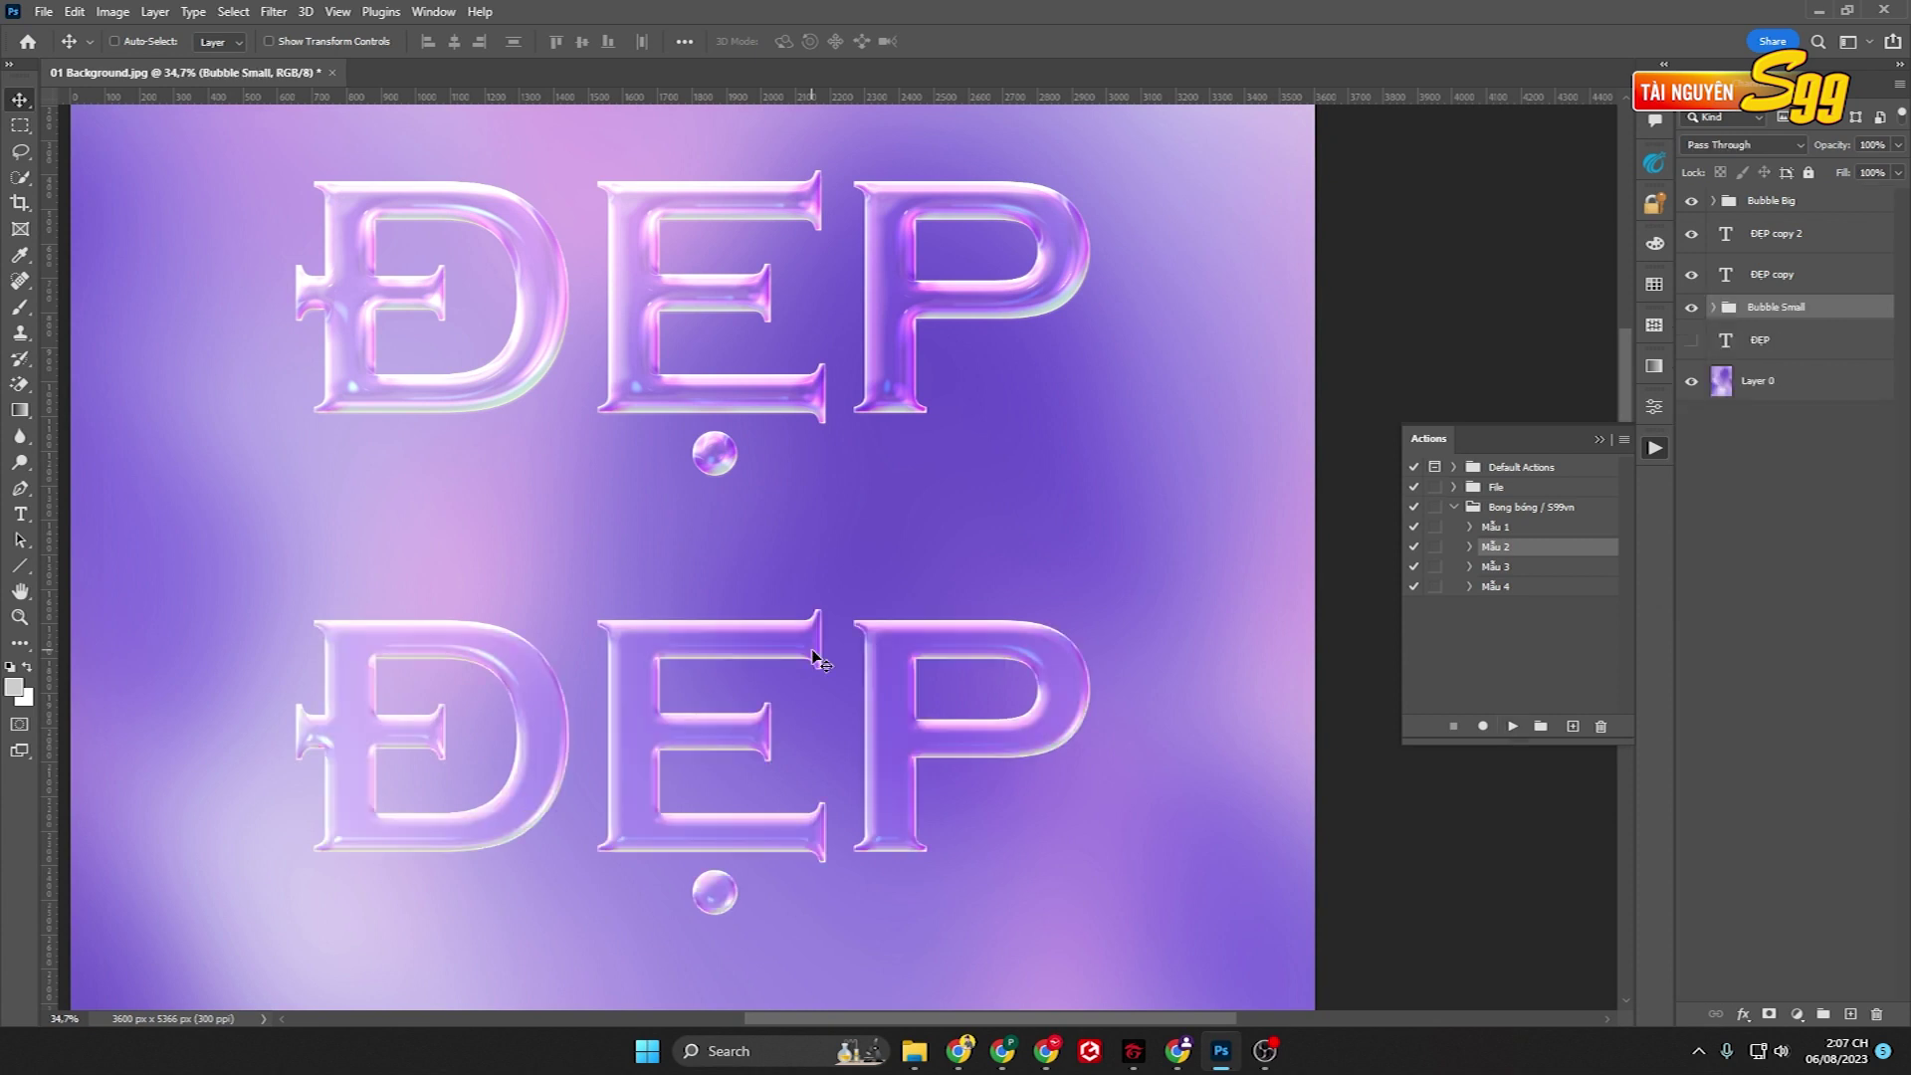
pyautogui.moveTo(852, 610); pyautogui.dragTo(857, 627)
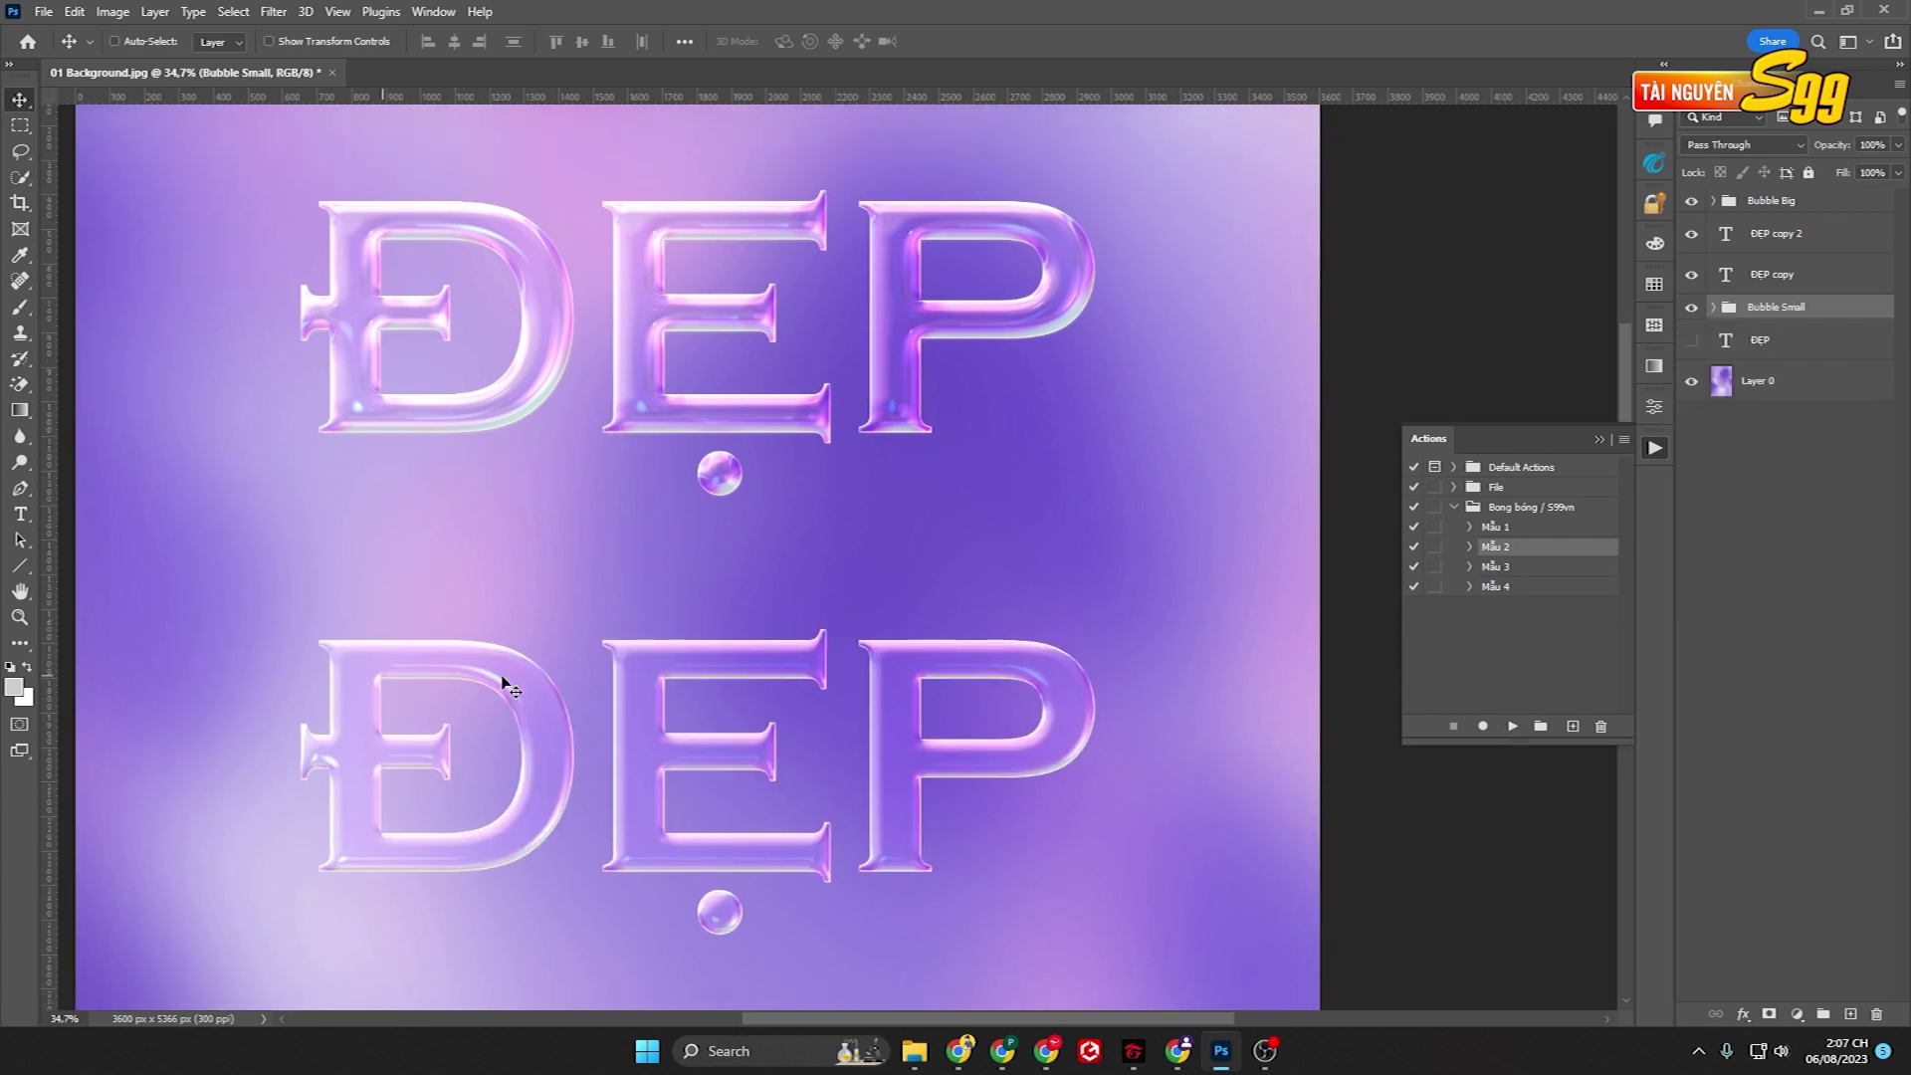
pyautogui.scroll(-1, 564, 694)
pyautogui.scroll(-5, 670, 683)
pyautogui.scroll(-5, 670, 683)
# Select the third-row ĐẸP copy layer and play Mẫu 3, creating Bubble Big Rounded.
pyautogui.rightClick(639, 825)
pyautogui.click(657, 827)
pyautogui.click(1551, 569)
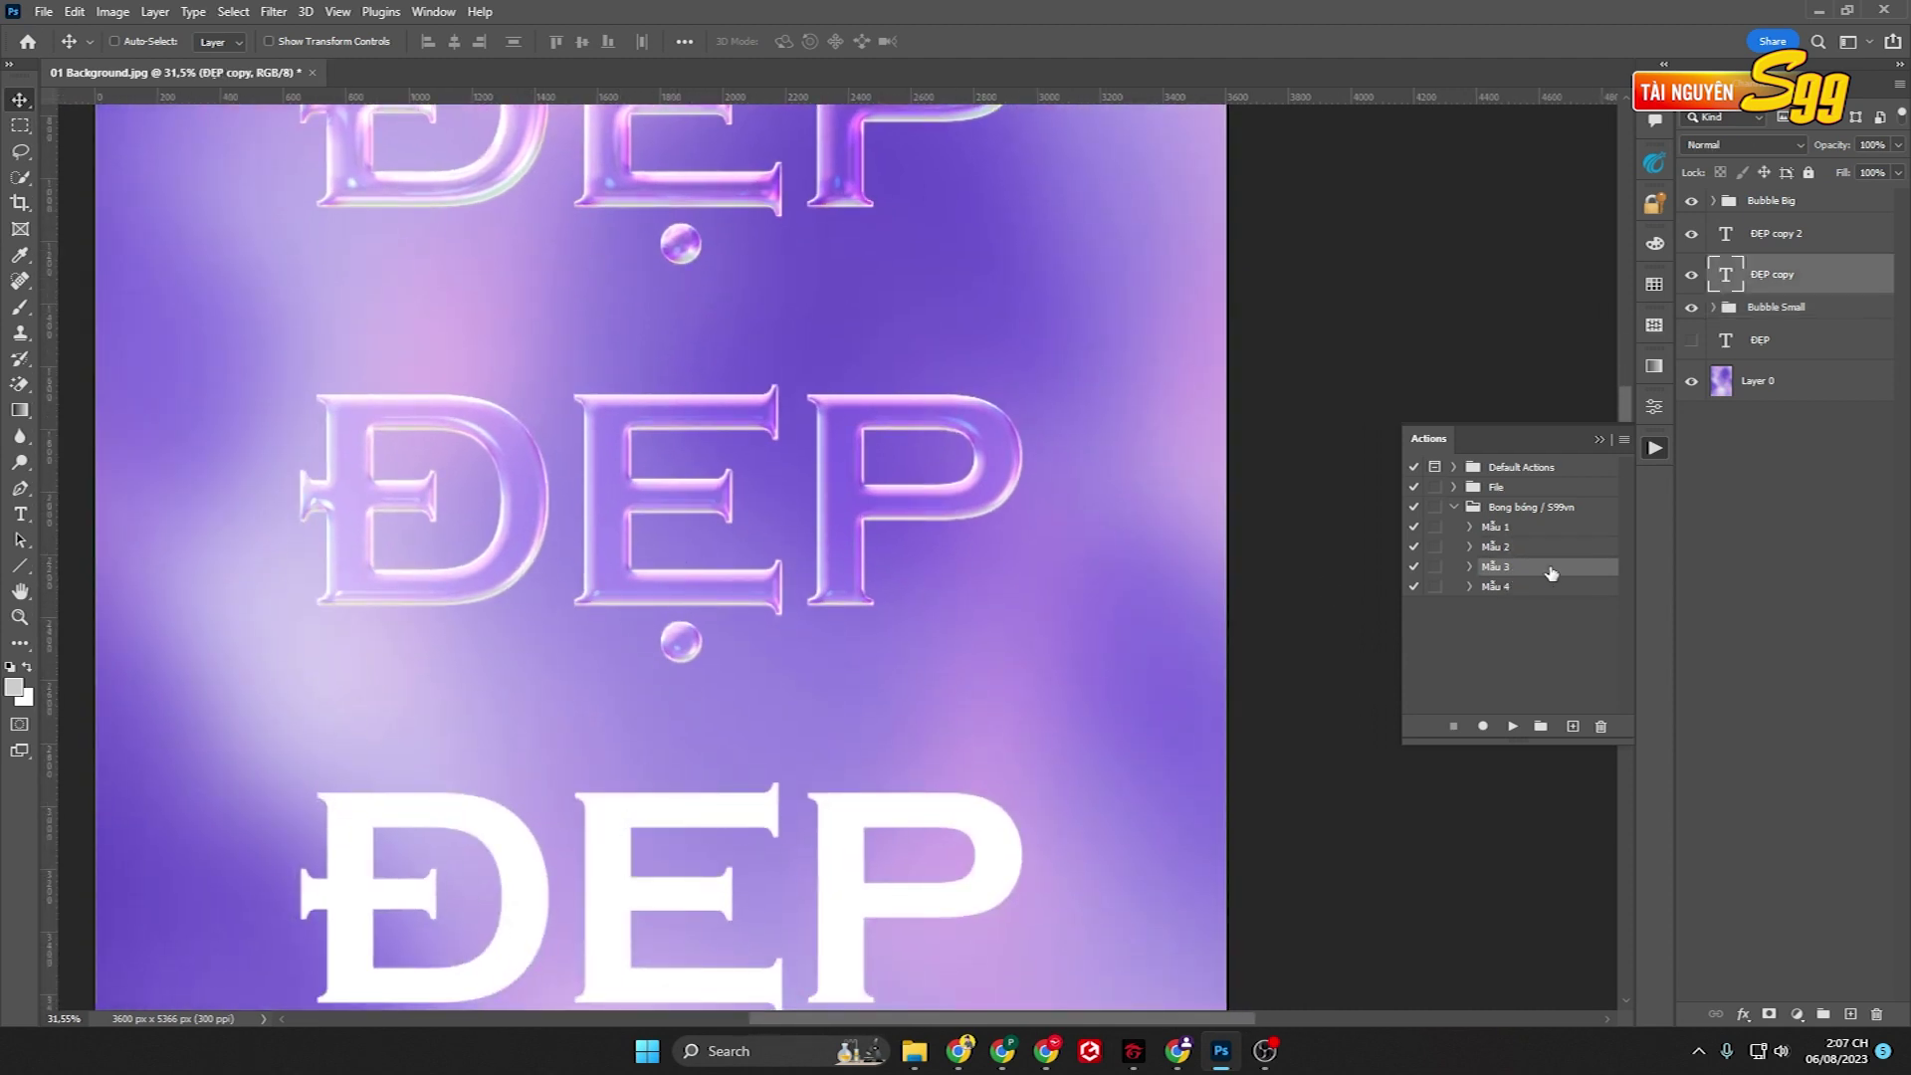
pyautogui.click(1515, 729)
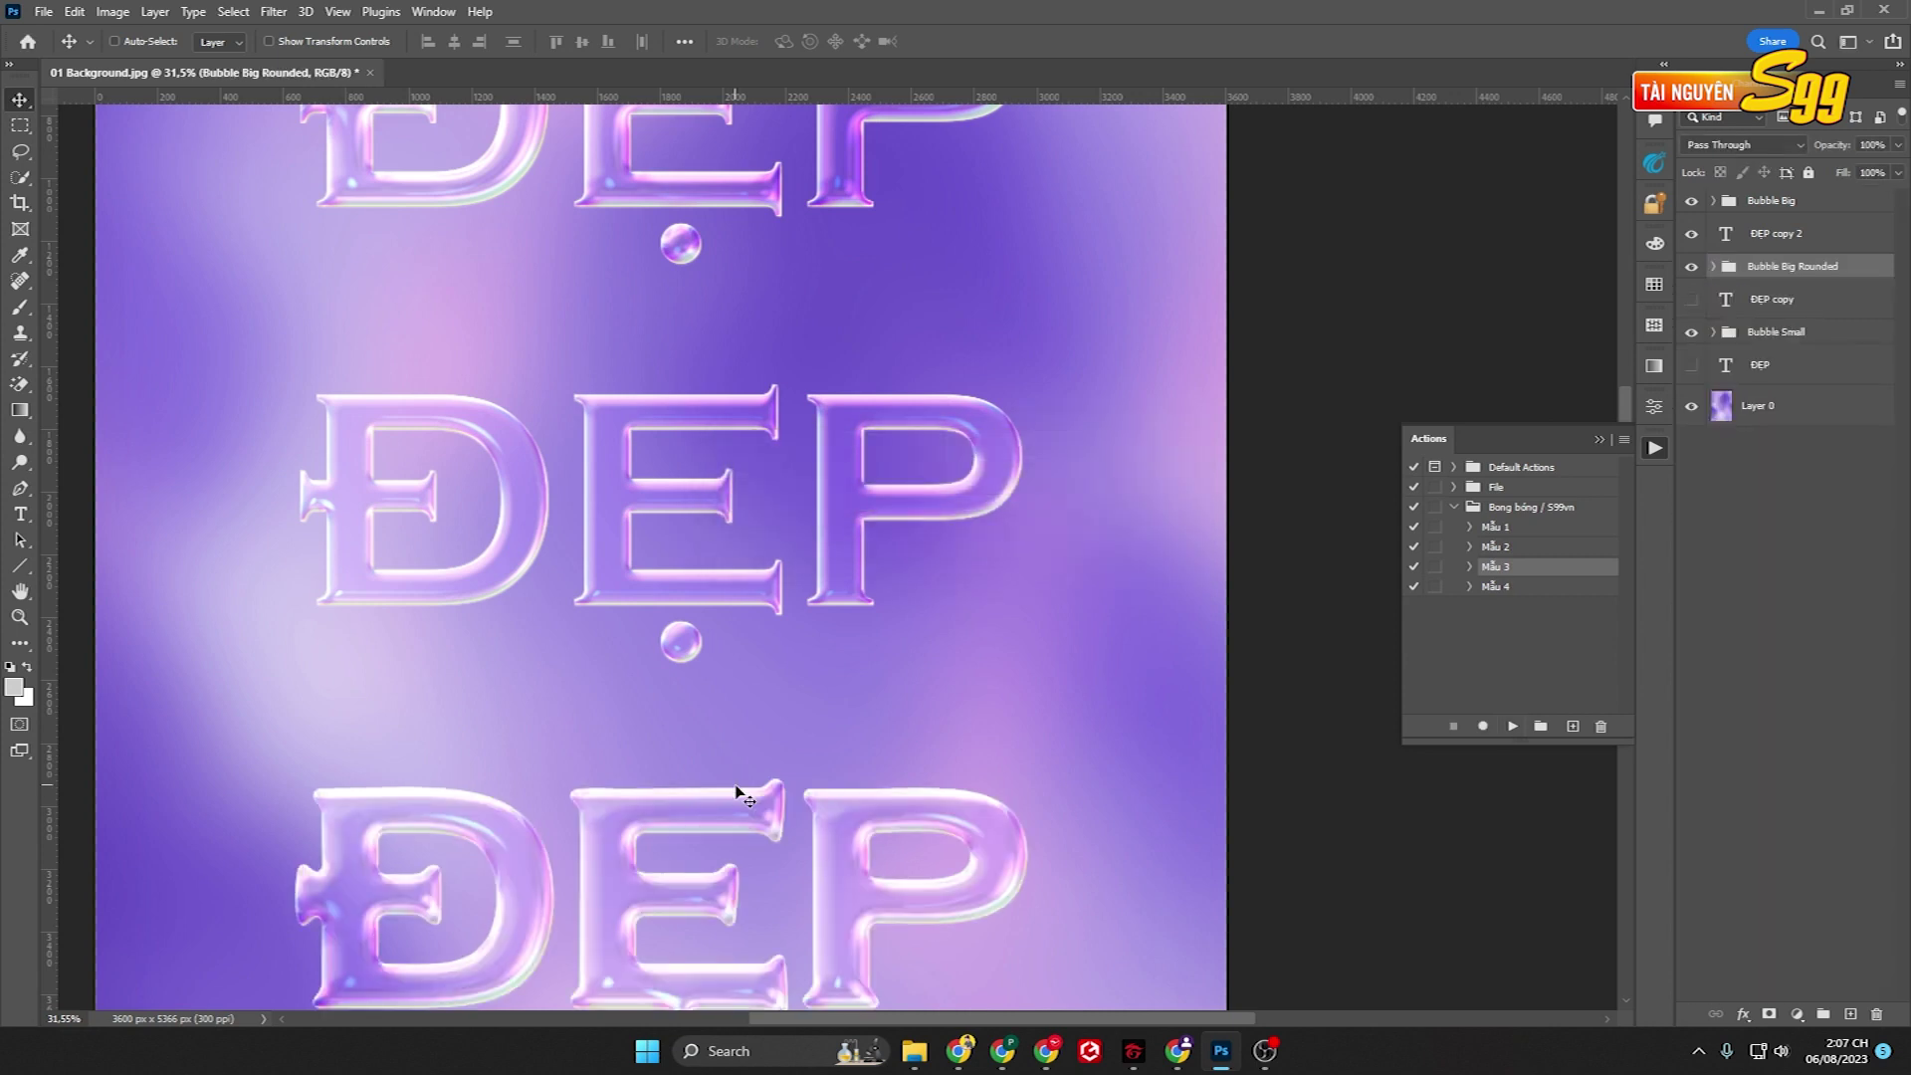
pyautogui.scroll(-3, 741, 796)
pyautogui.keyDown('alt'); pyautogui.scroll(-3, 766, 709); pyautogui.keyUp('alt')
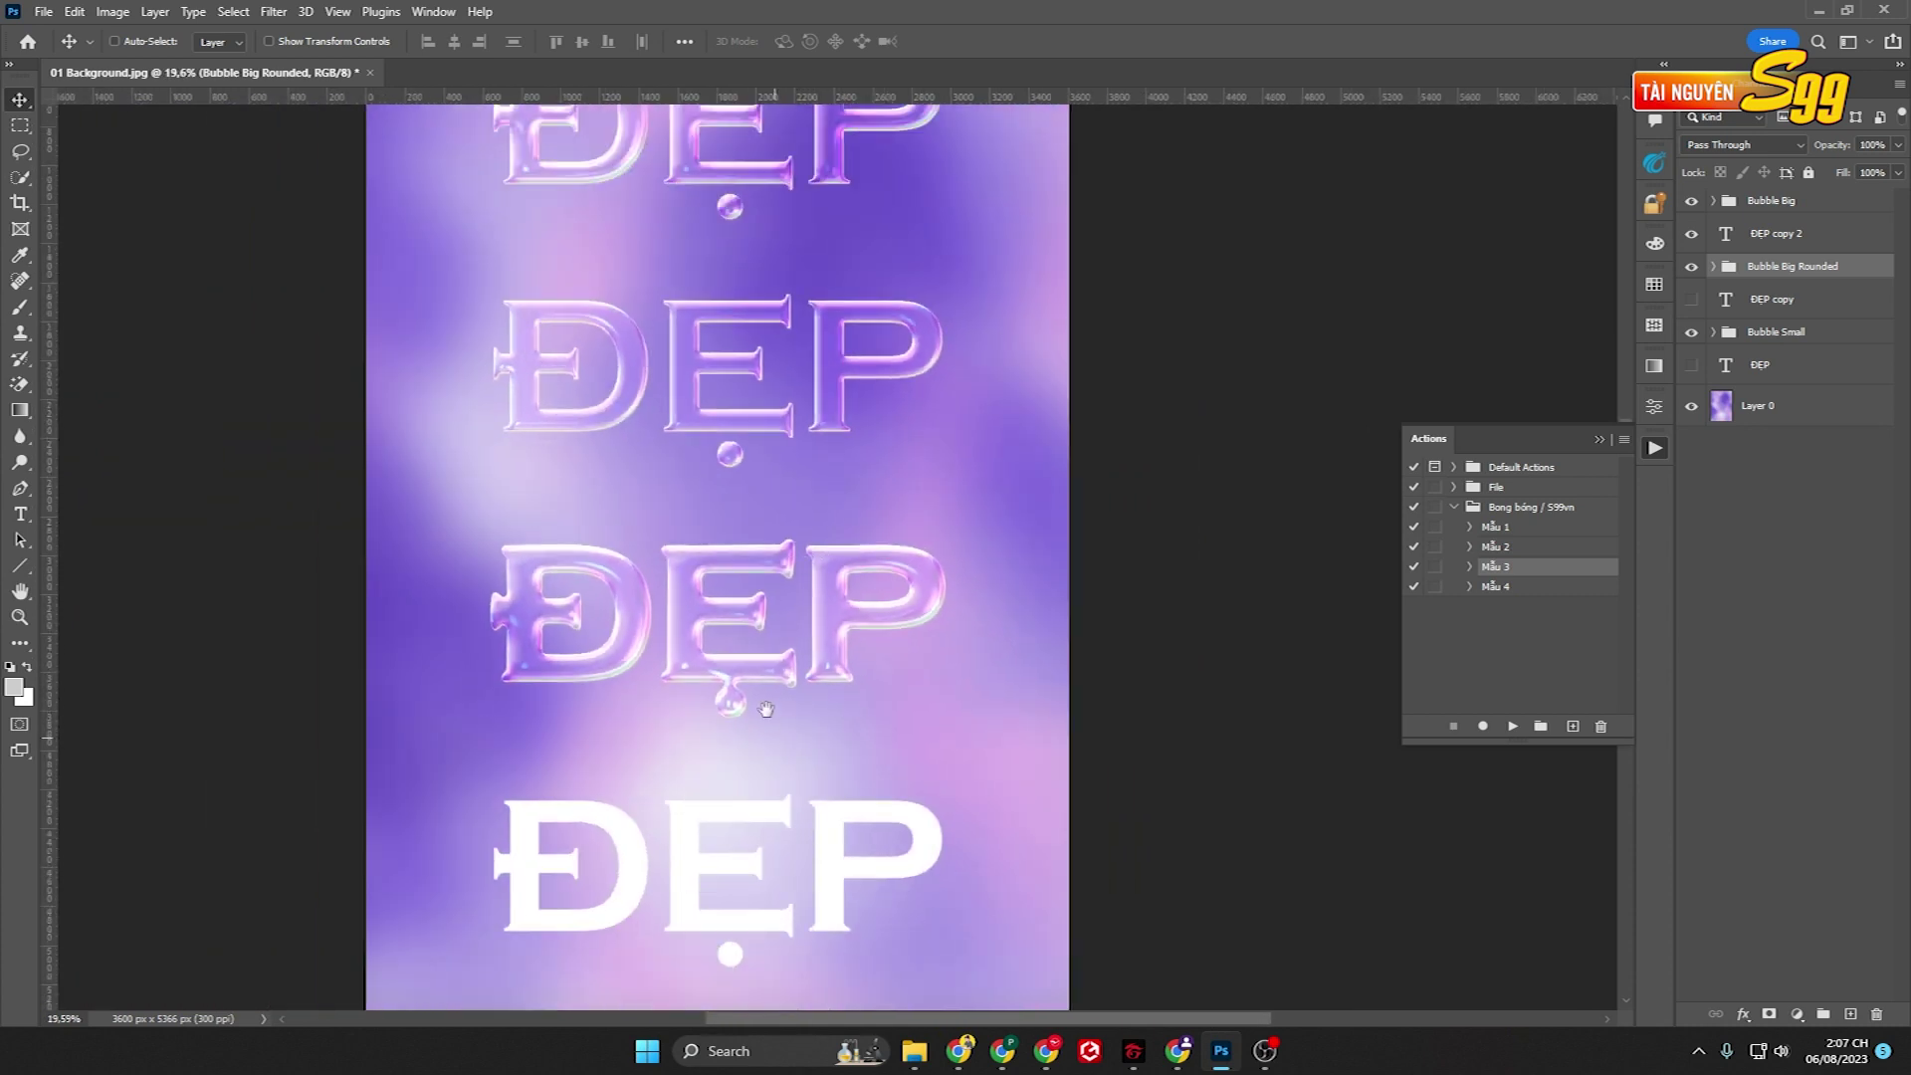
pyautogui.scroll(-2, 766, 709)
pyautogui.rightClick(685, 738)
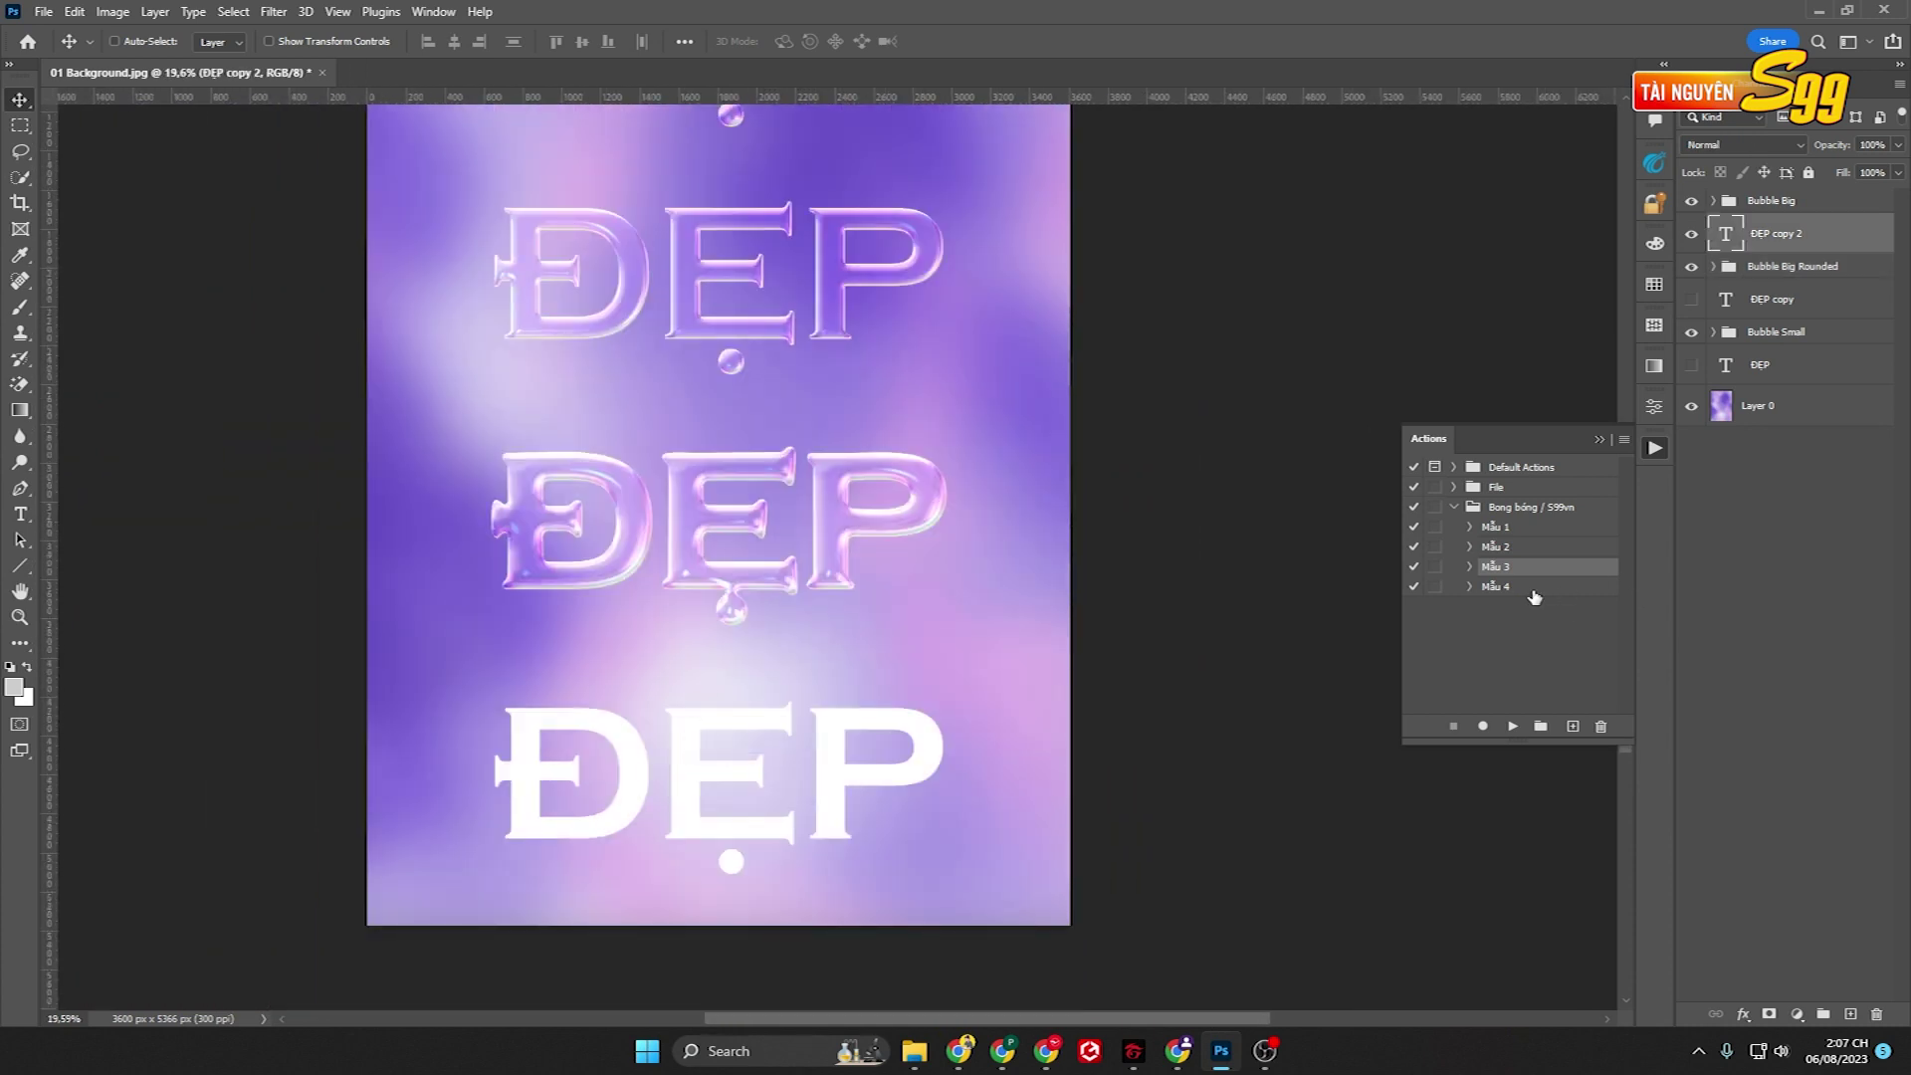
# Play Mẫu 4 on the fourth-row ĐẸP copy 2, creating the Bubble Small Rounded group.
pyautogui.click(1529, 588)
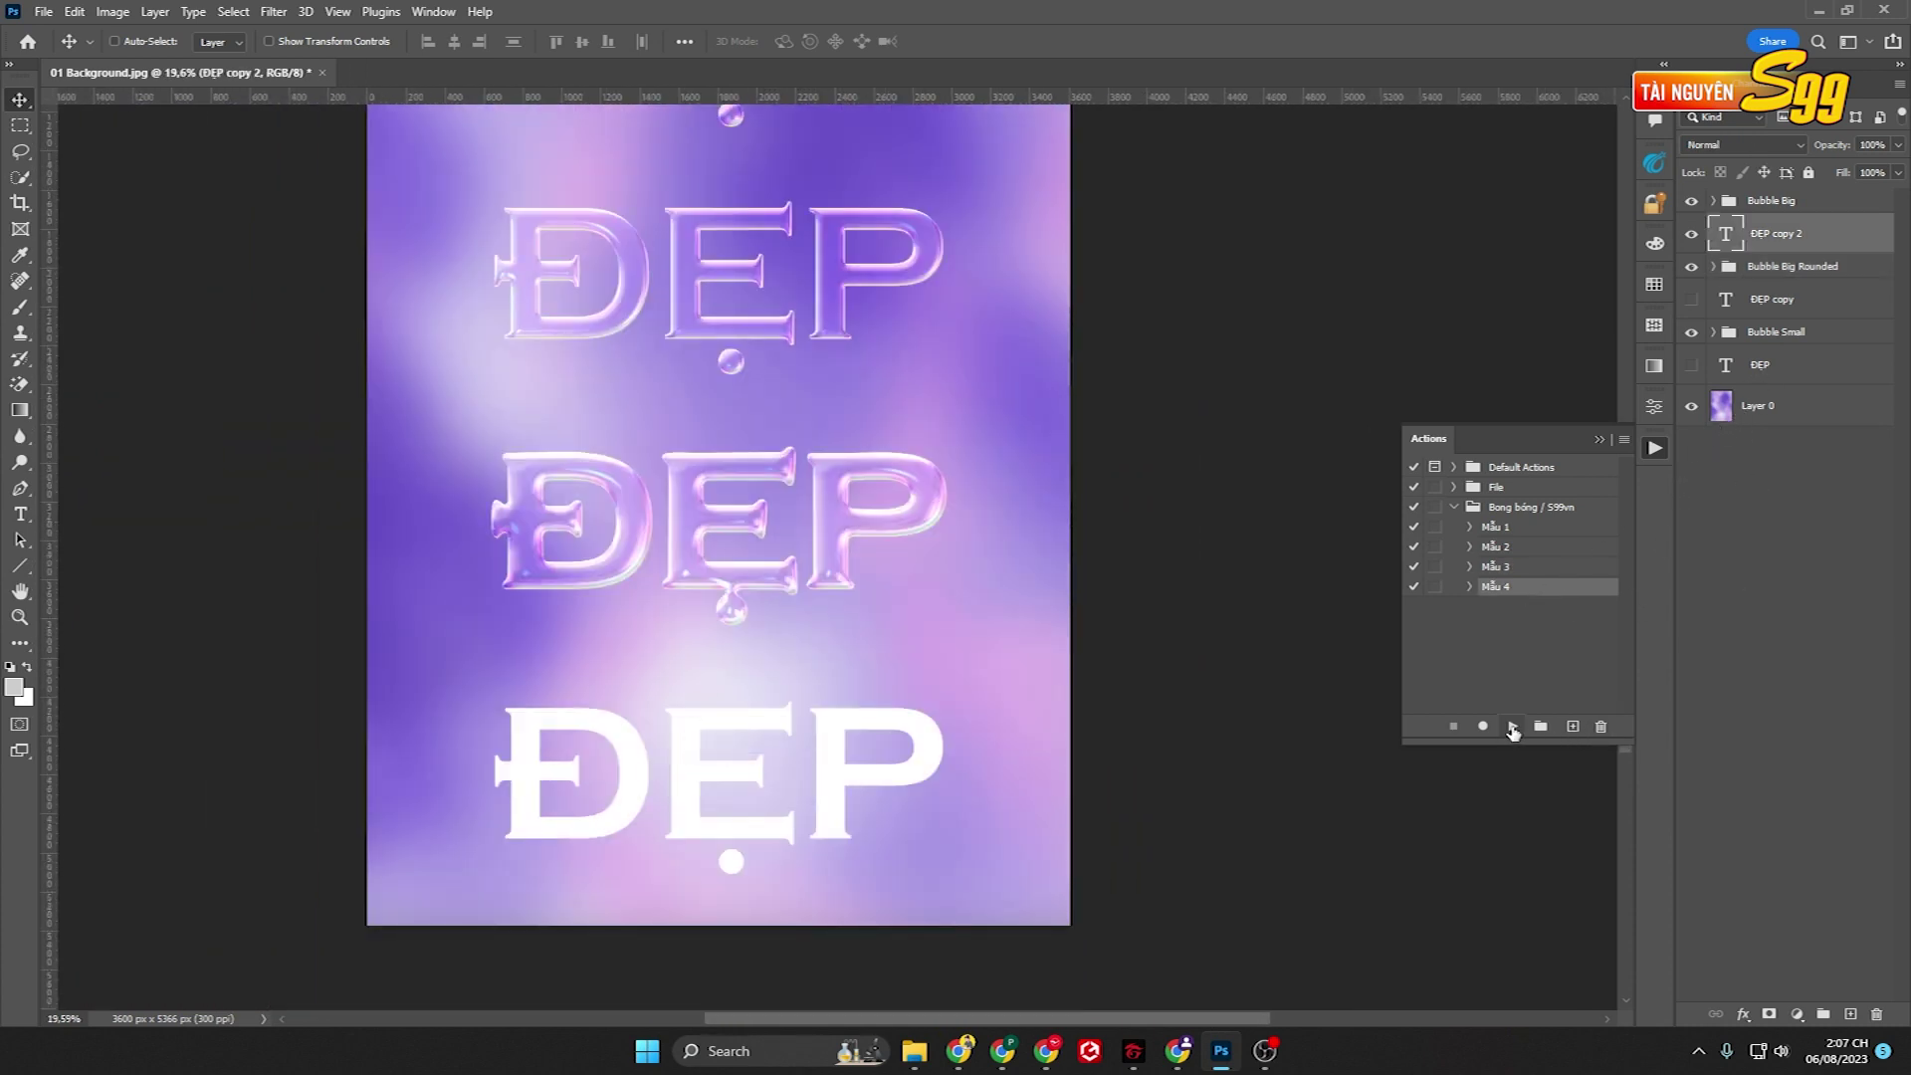
pyautogui.click(1512, 725)
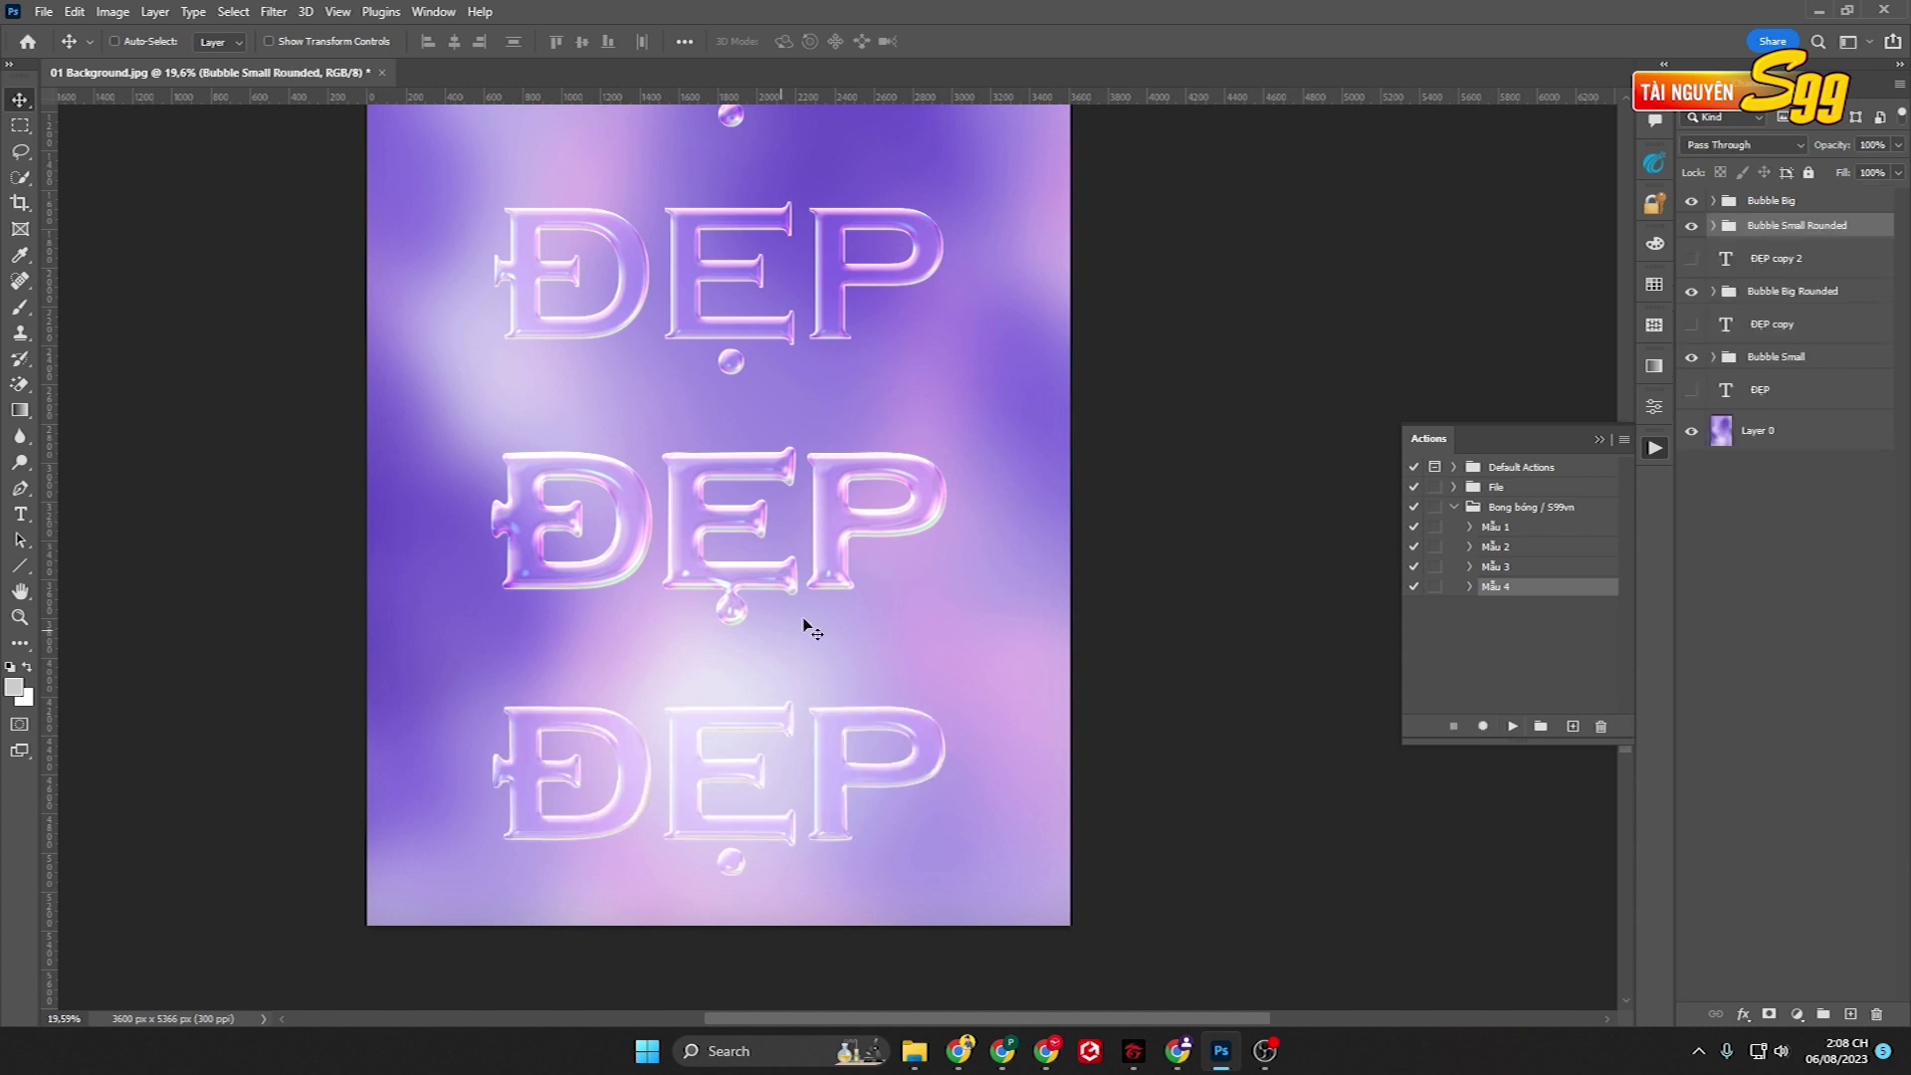
pyautogui.scroll(1, 826, 587)
# Scroll over the finished four-row bubble canvas, then switch to the browser's action page.
pyautogui.scroll(2, 836, 575)
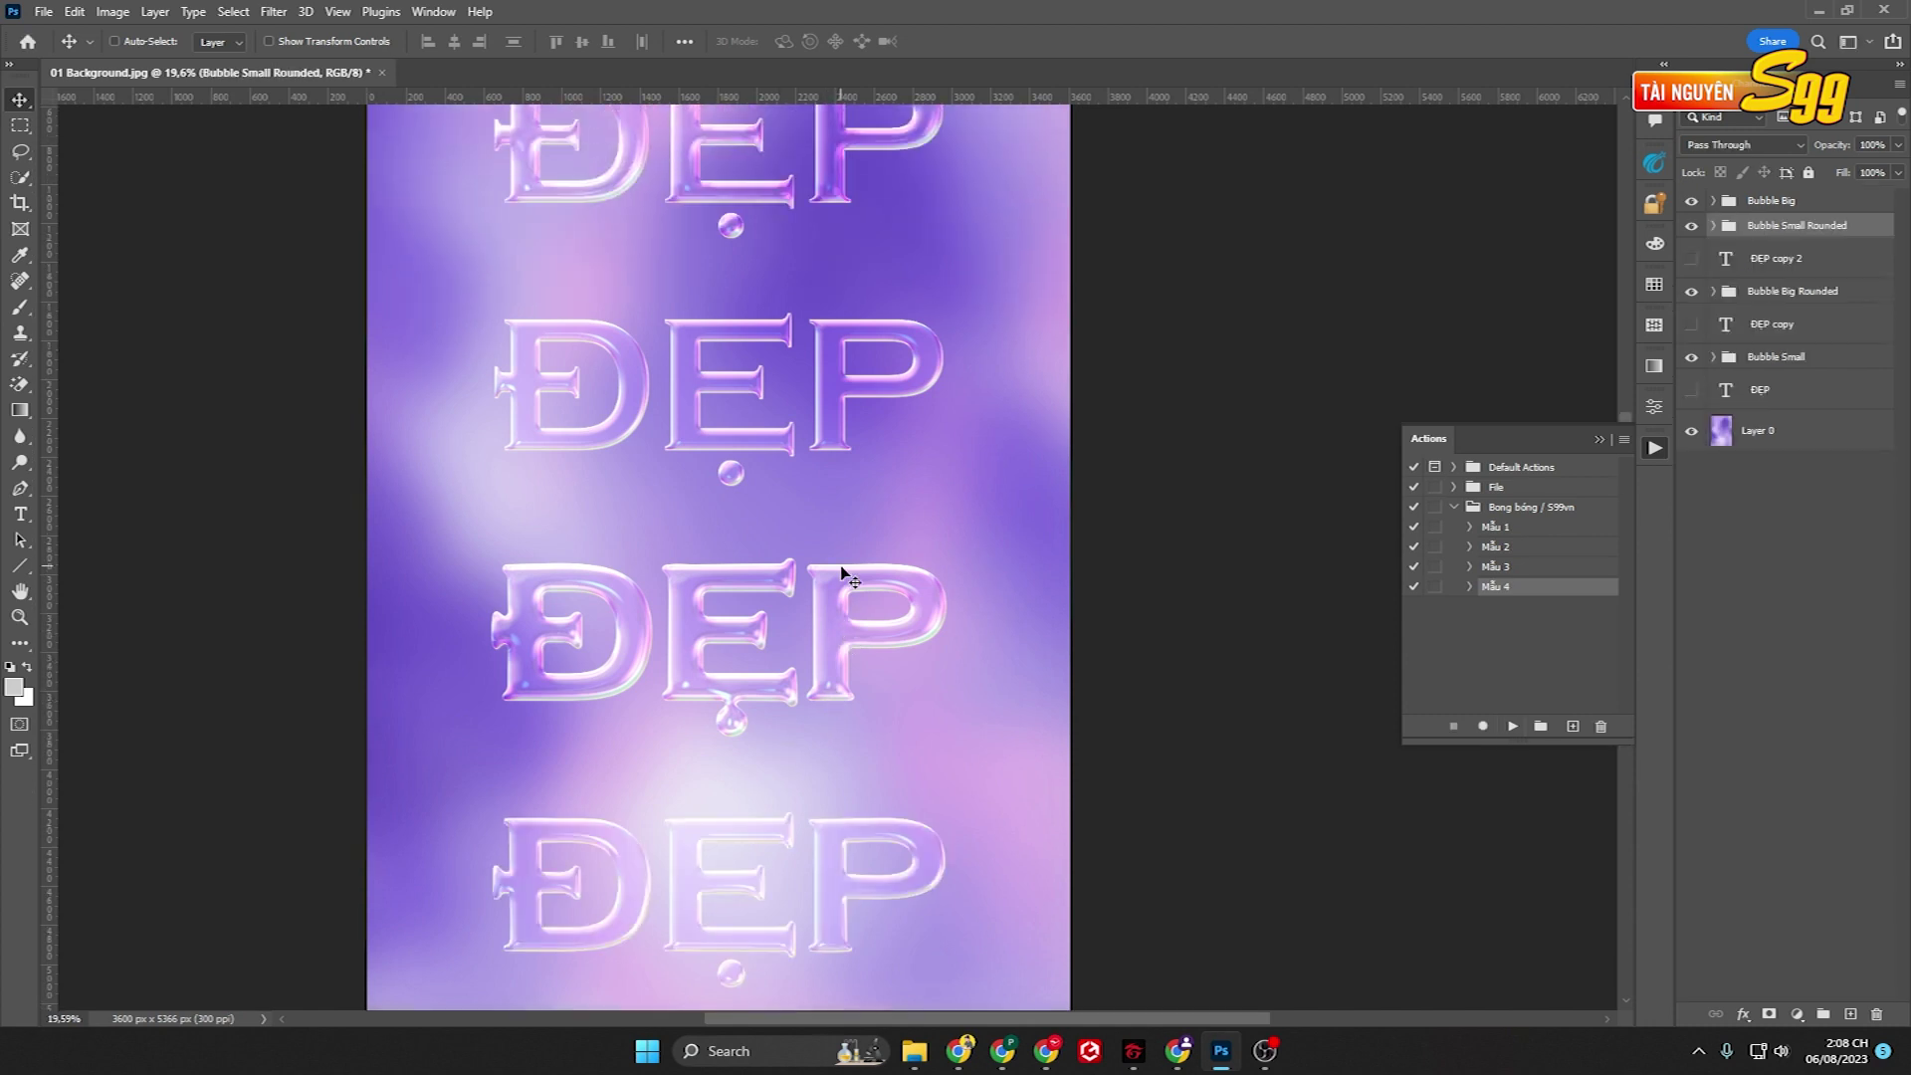
pyautogui.scroll(1, 844, 574)
pyautogui.scroll(1, 831, 570)
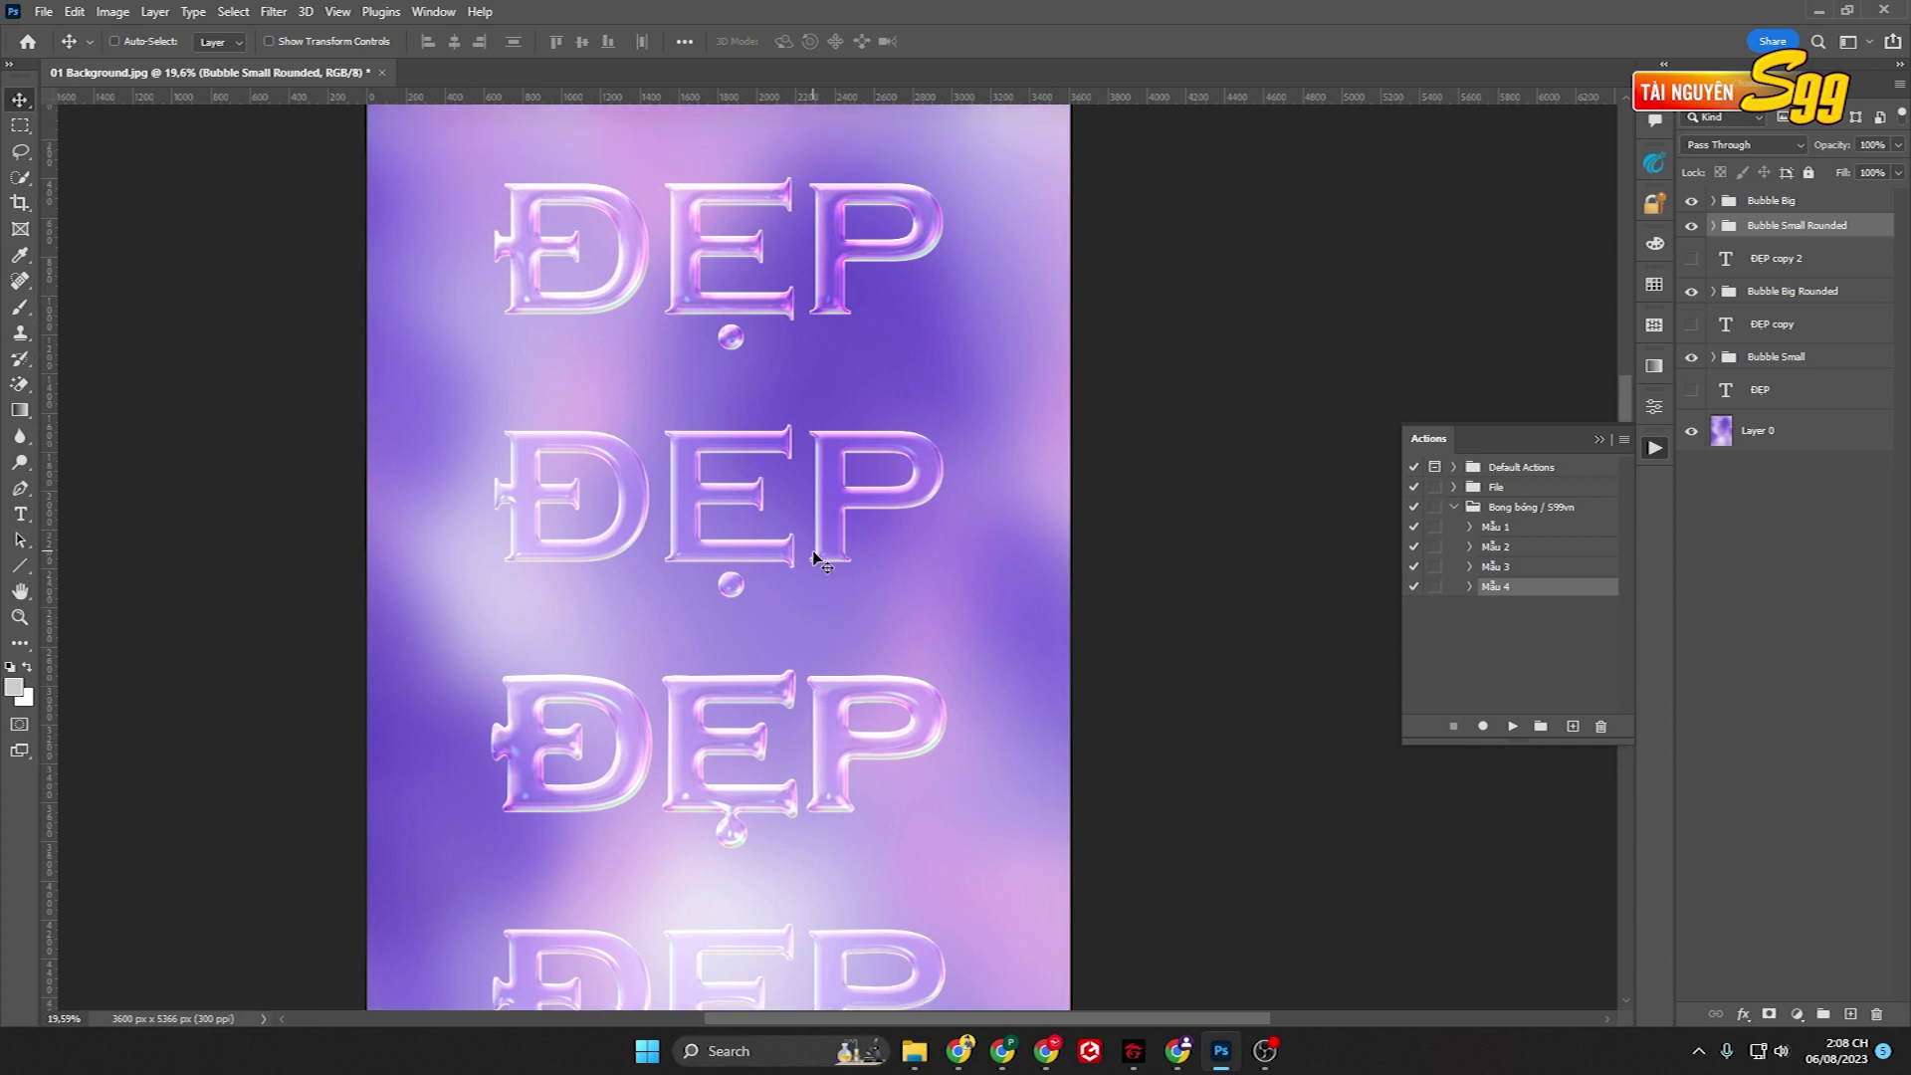
pyautogui.scroll(-1, 826, 570)
pyautogui.scroll(1, 823, 558)
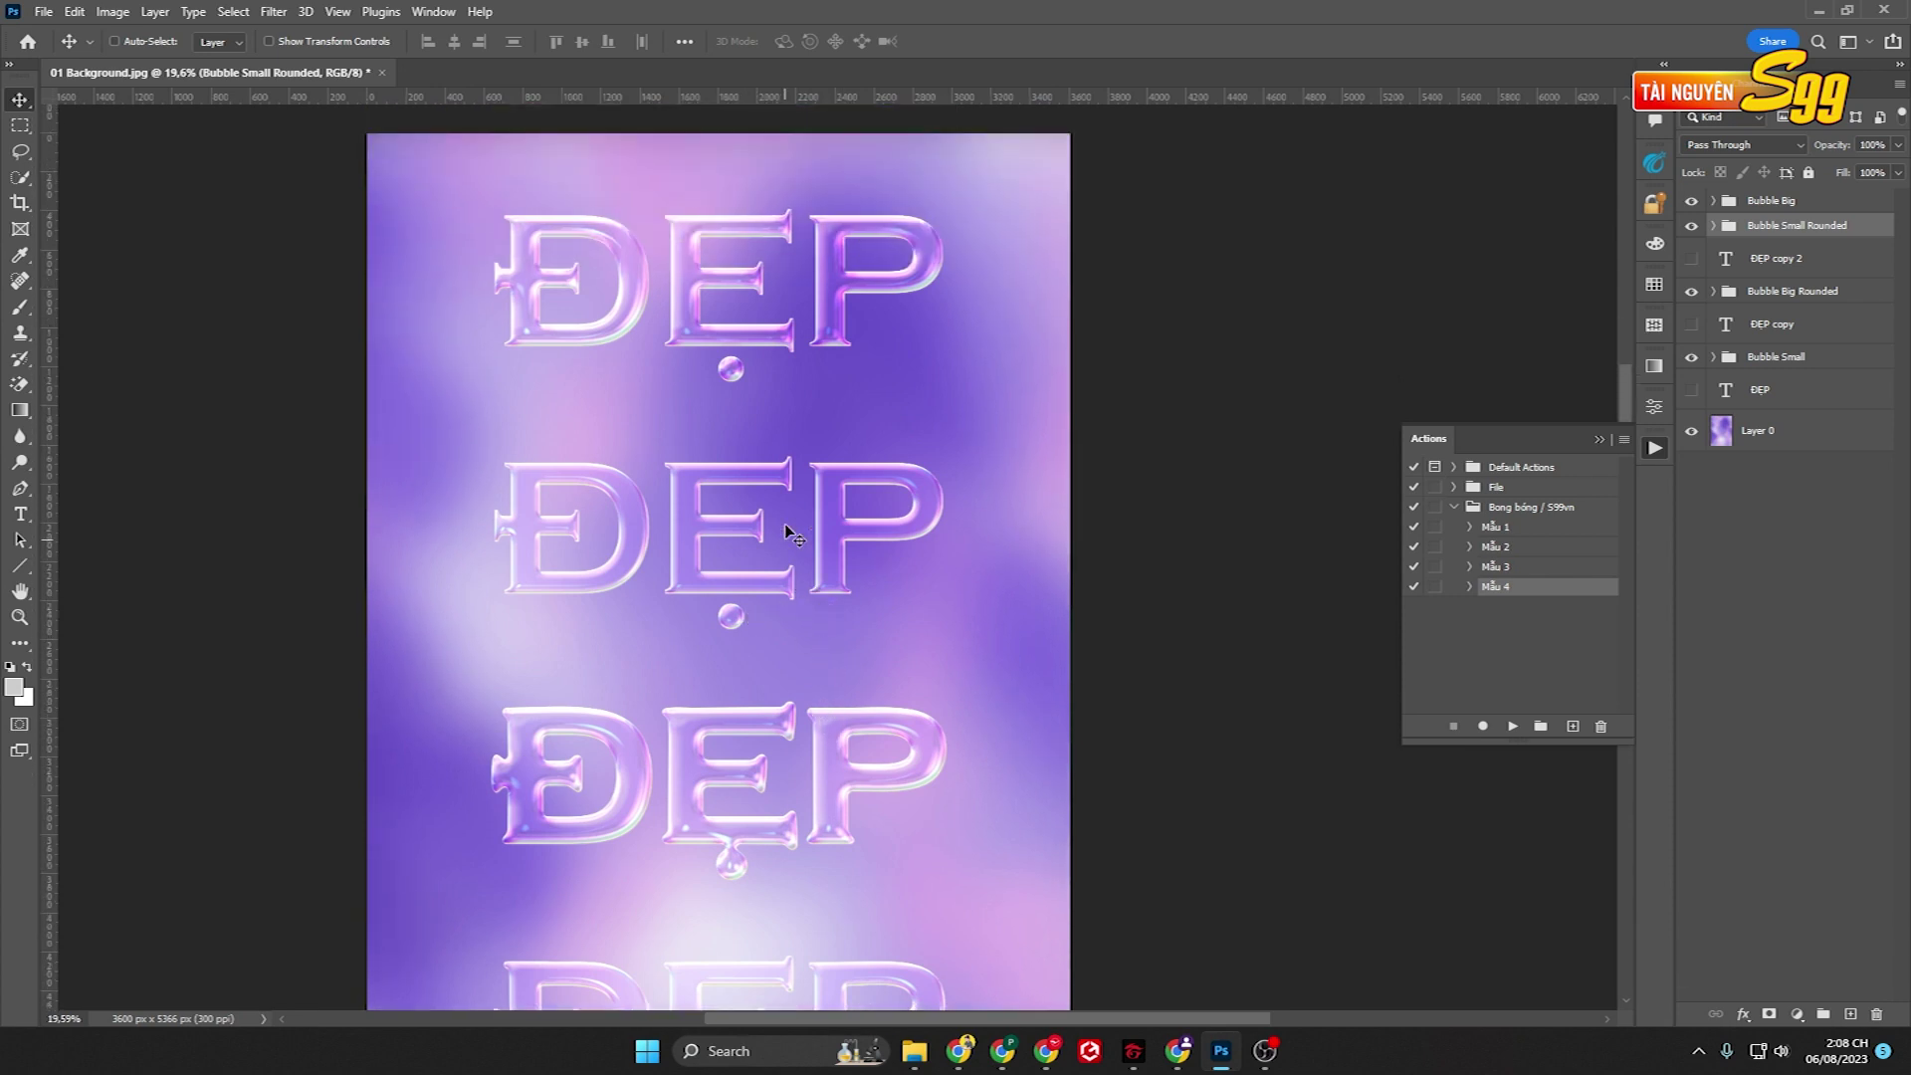
pyautogui.scroll(1, 780, 528)
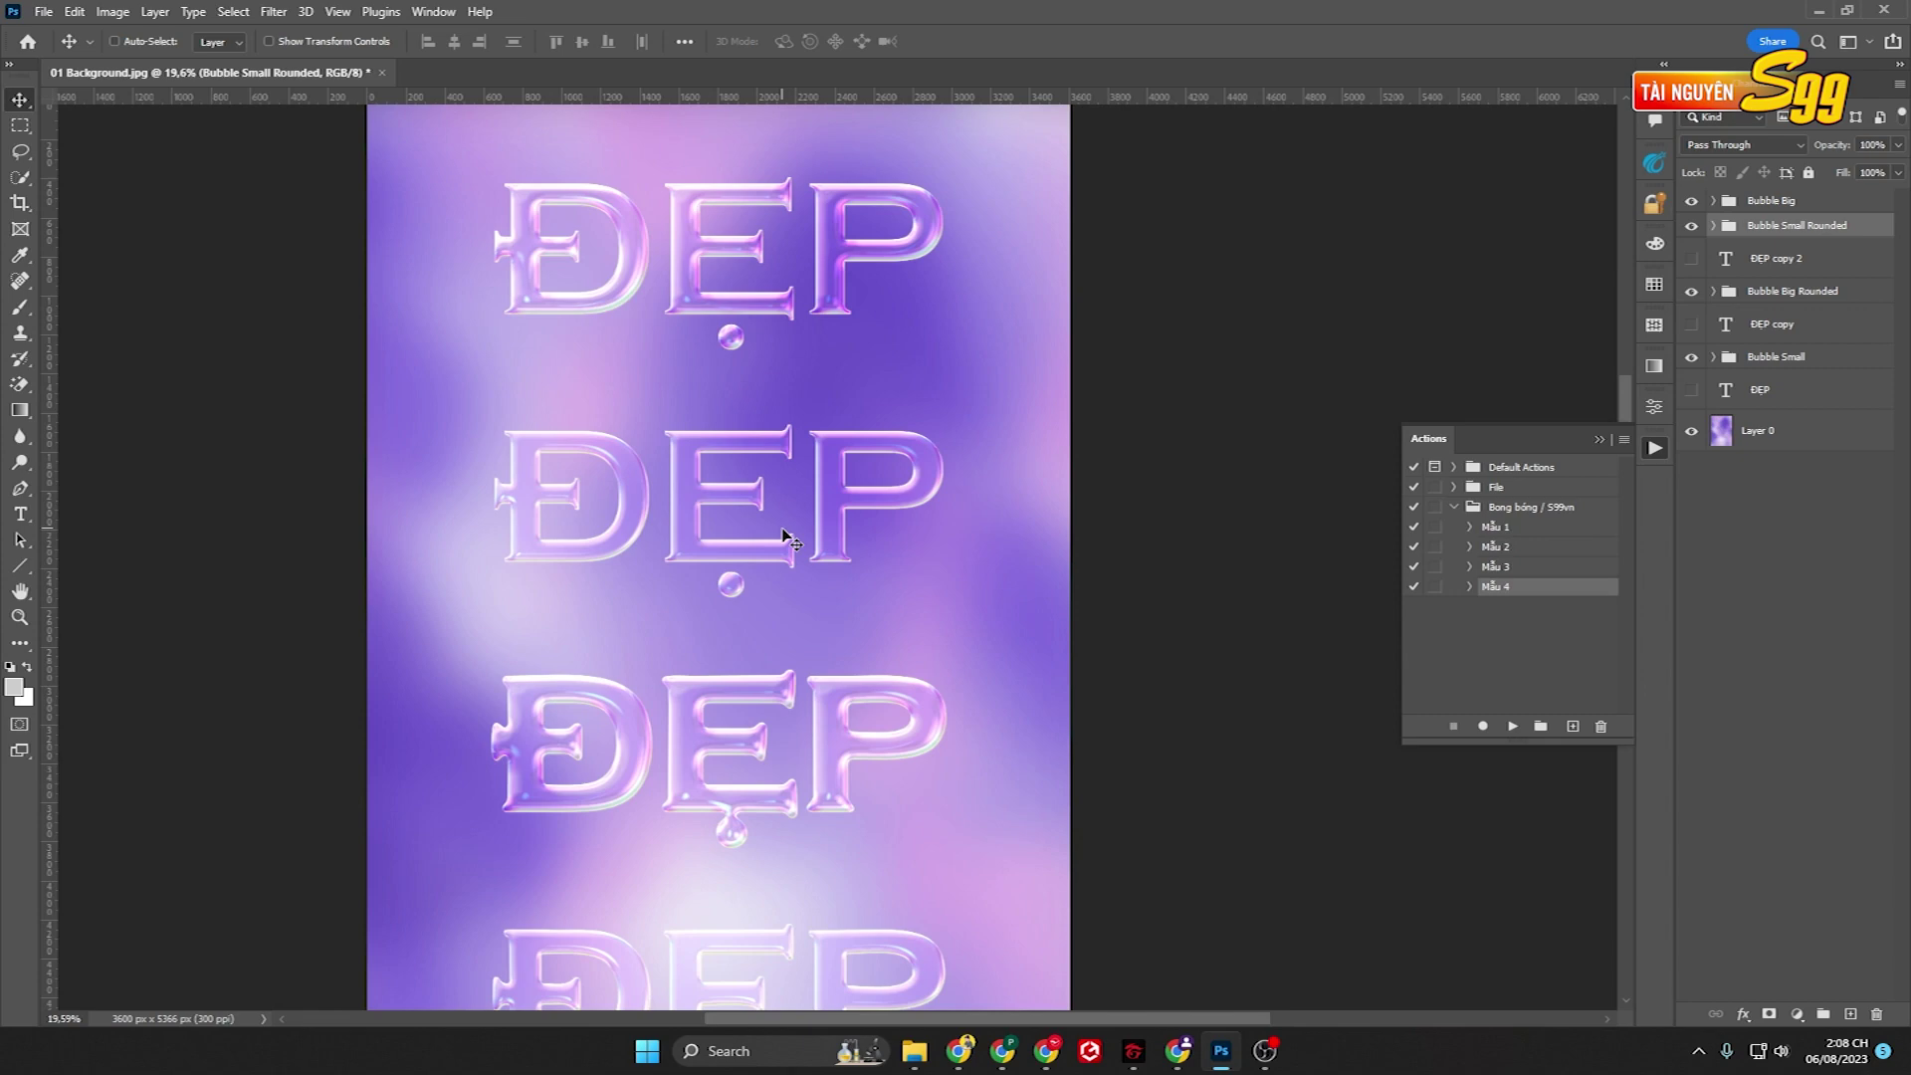
pyautogui.click(959, 1049)
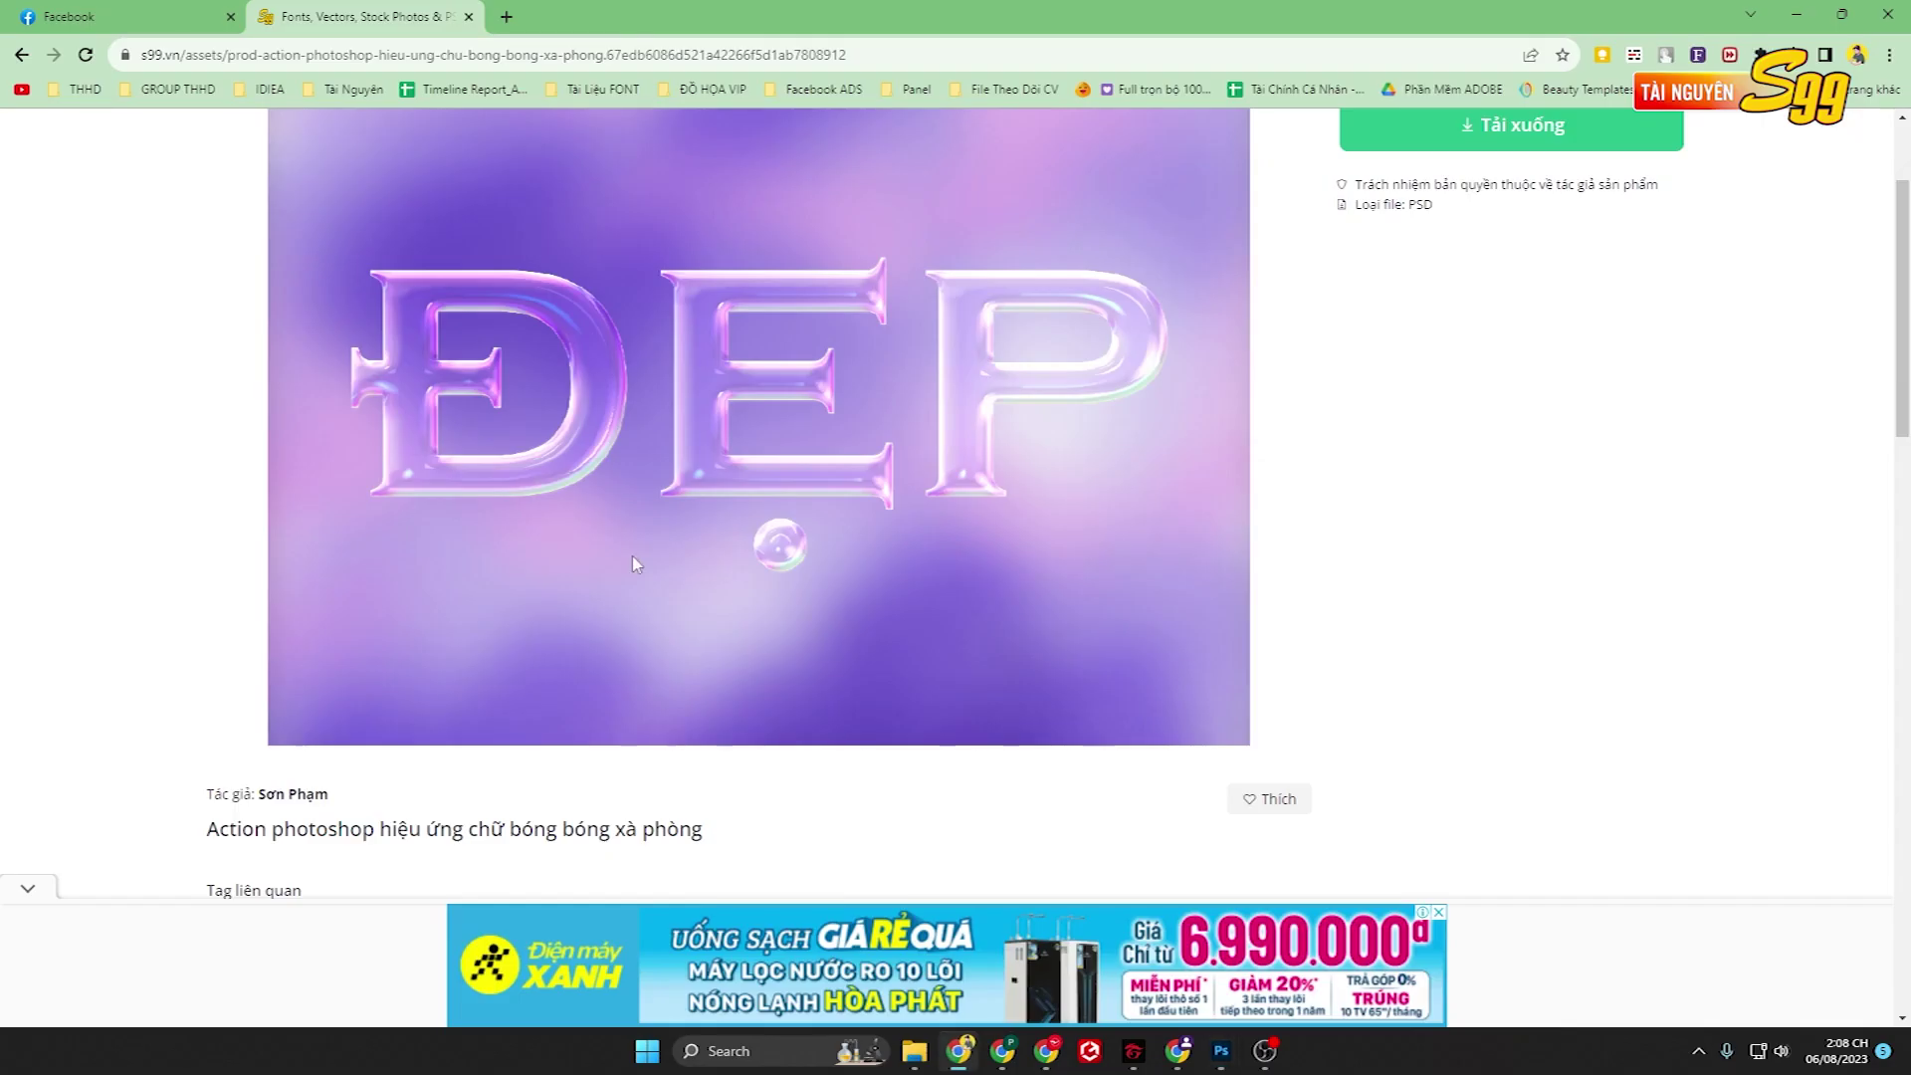
# Go back to the S99.vn homepage and search its resources for 'trung thu'.
pyautogui.click(35, 142)
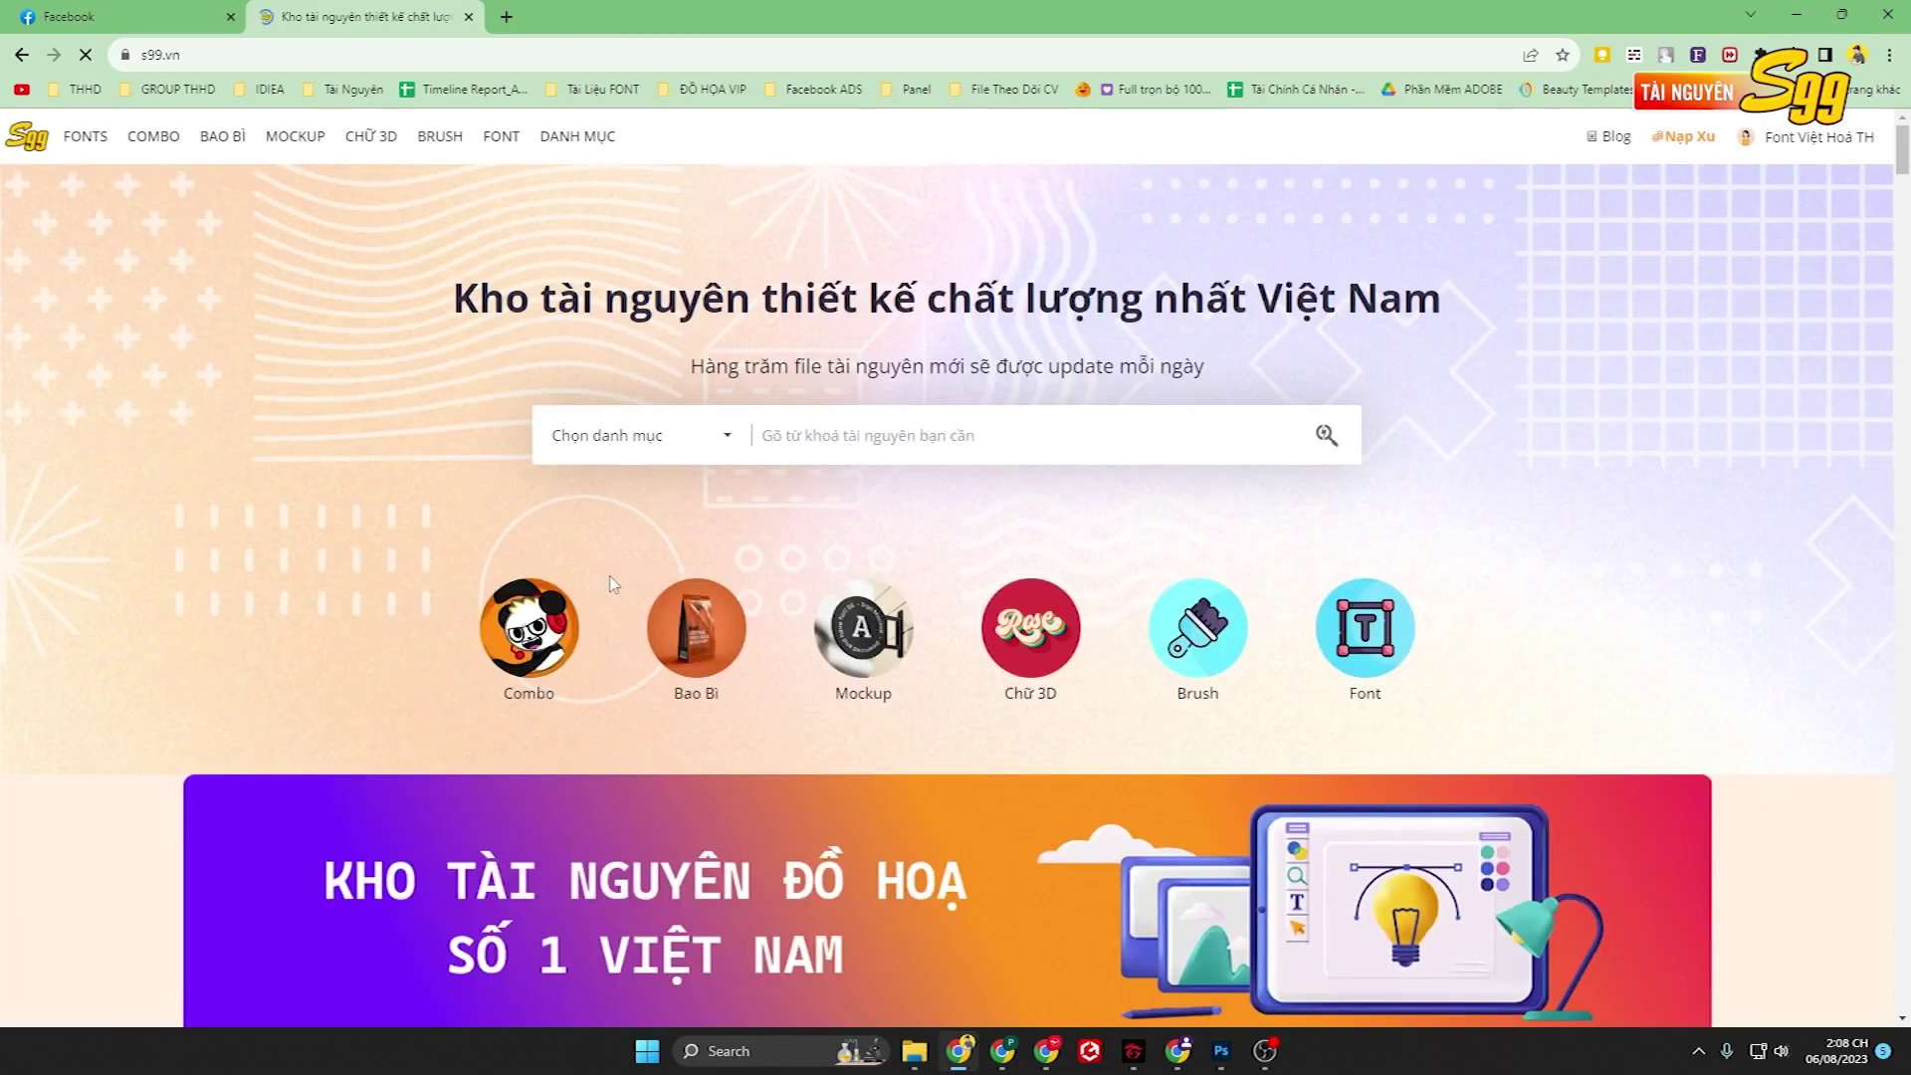
pyautogui.scroll(-5, 685, 610)
pyautogui.scroll(-3, 686, 602)
pyautogui.scroll(-3, 737, 587)
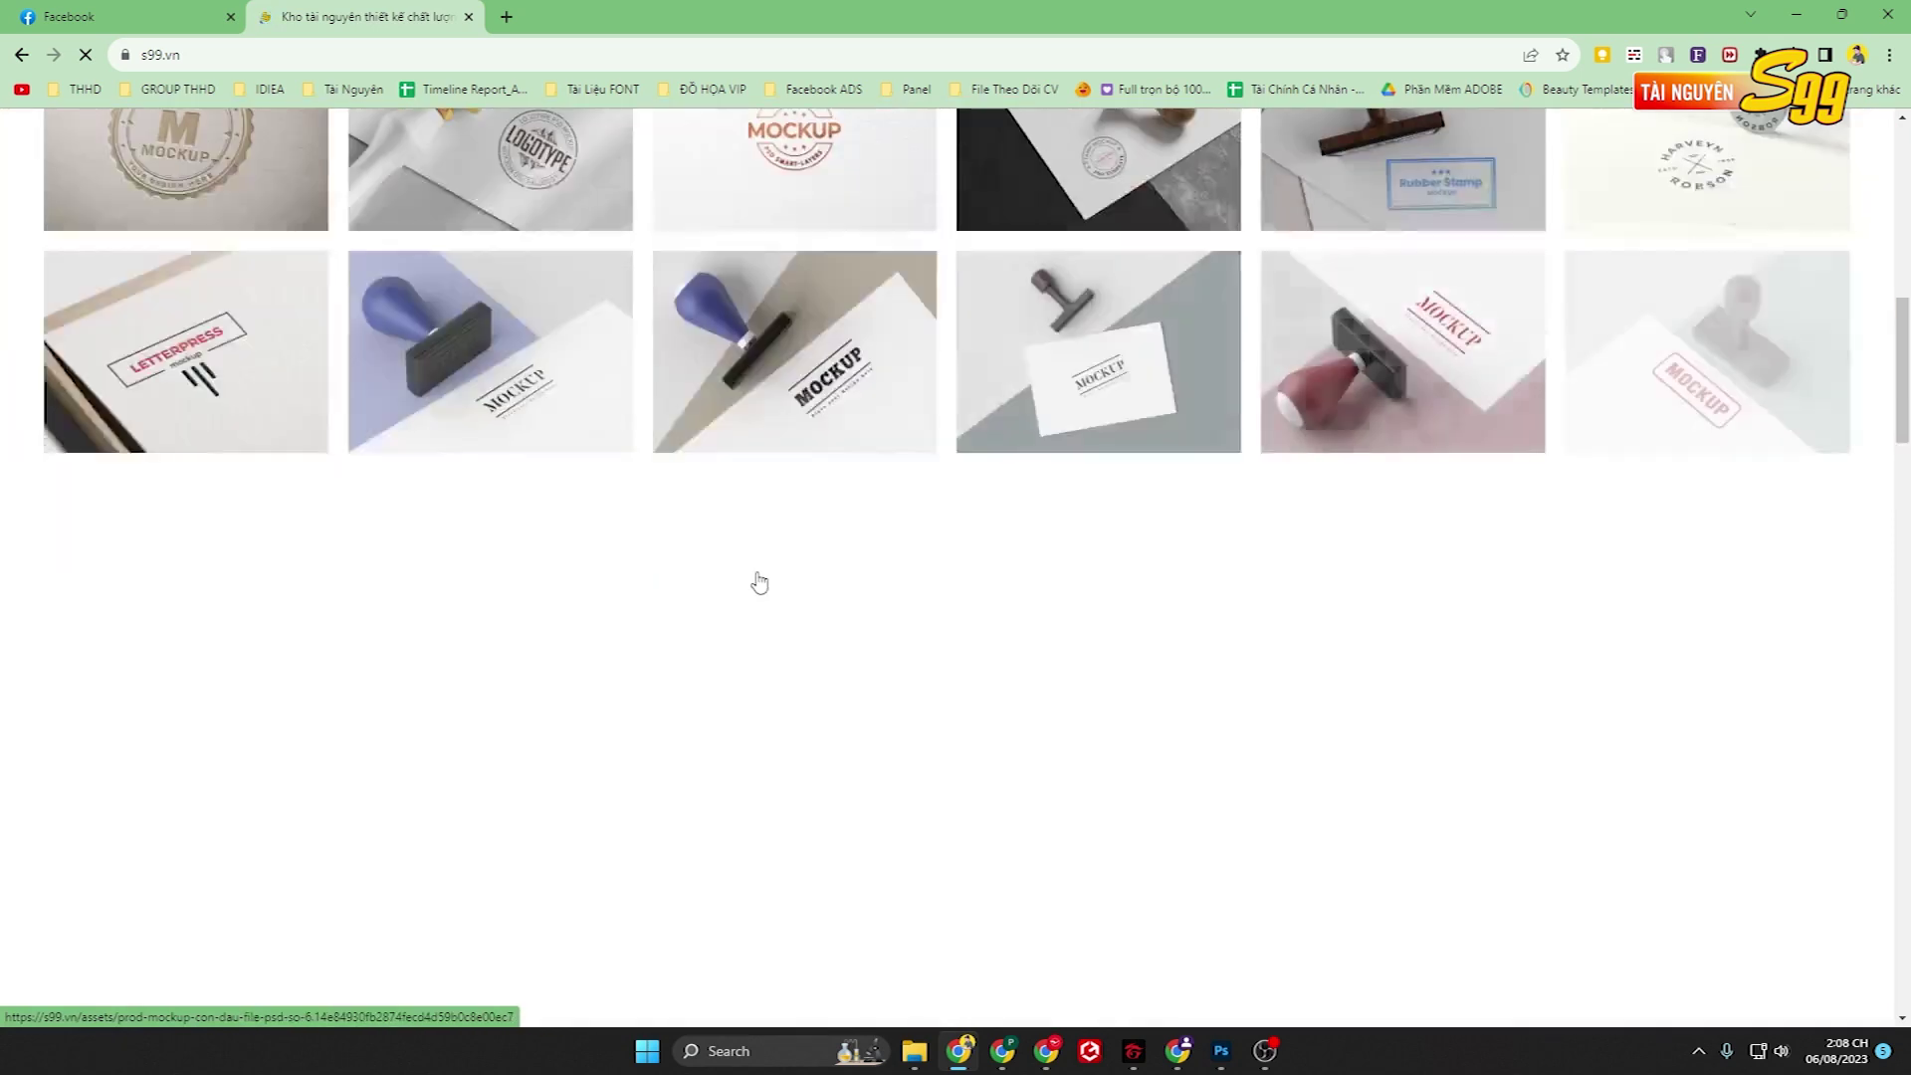
pyautogui.scroll(5, 776, 527)
pyautogui.scroll(5, 792, 492)
pyautogui.click(864, 343)
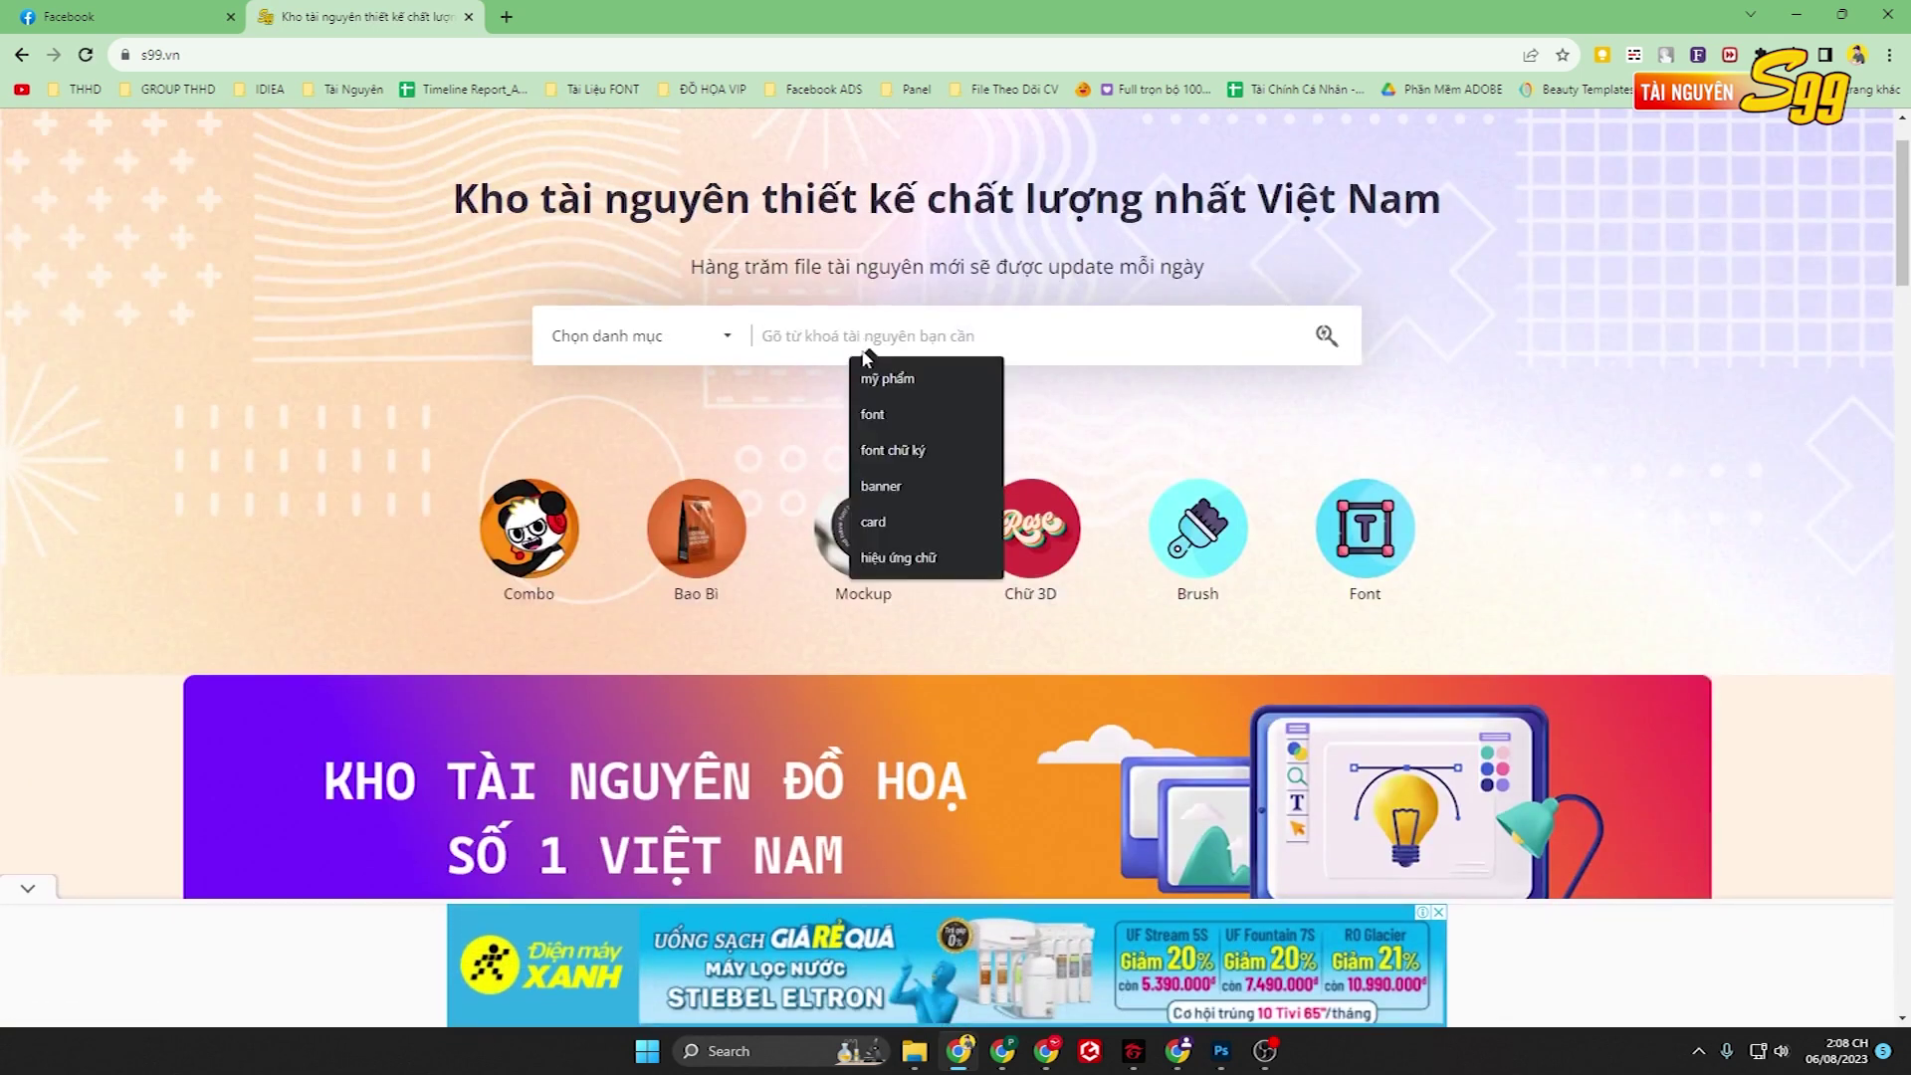
pyautogui.write('trung thu')
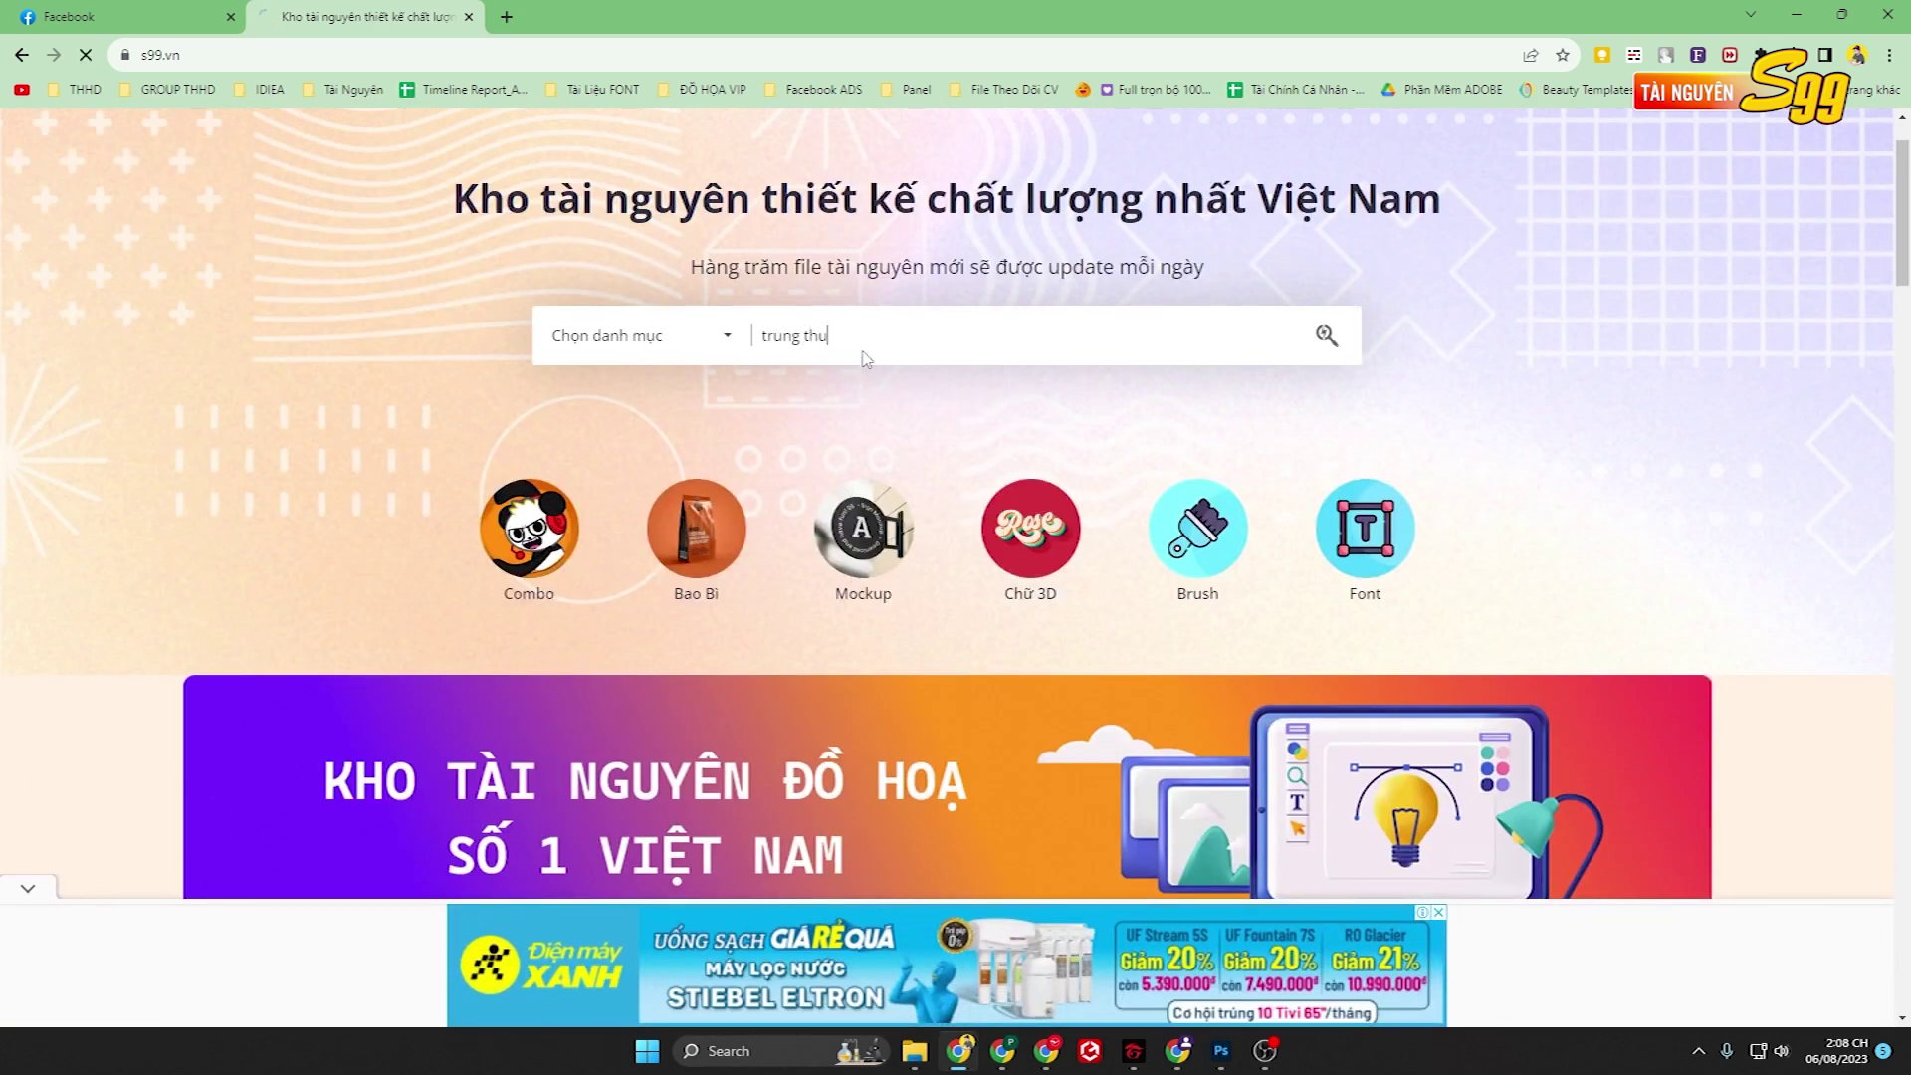
# Scroll through the first page of trung thu mid-autumn poster results.
pyautogui.scroll(-5, 853, 448)
pyautogui.scroll(2, 851, 567)
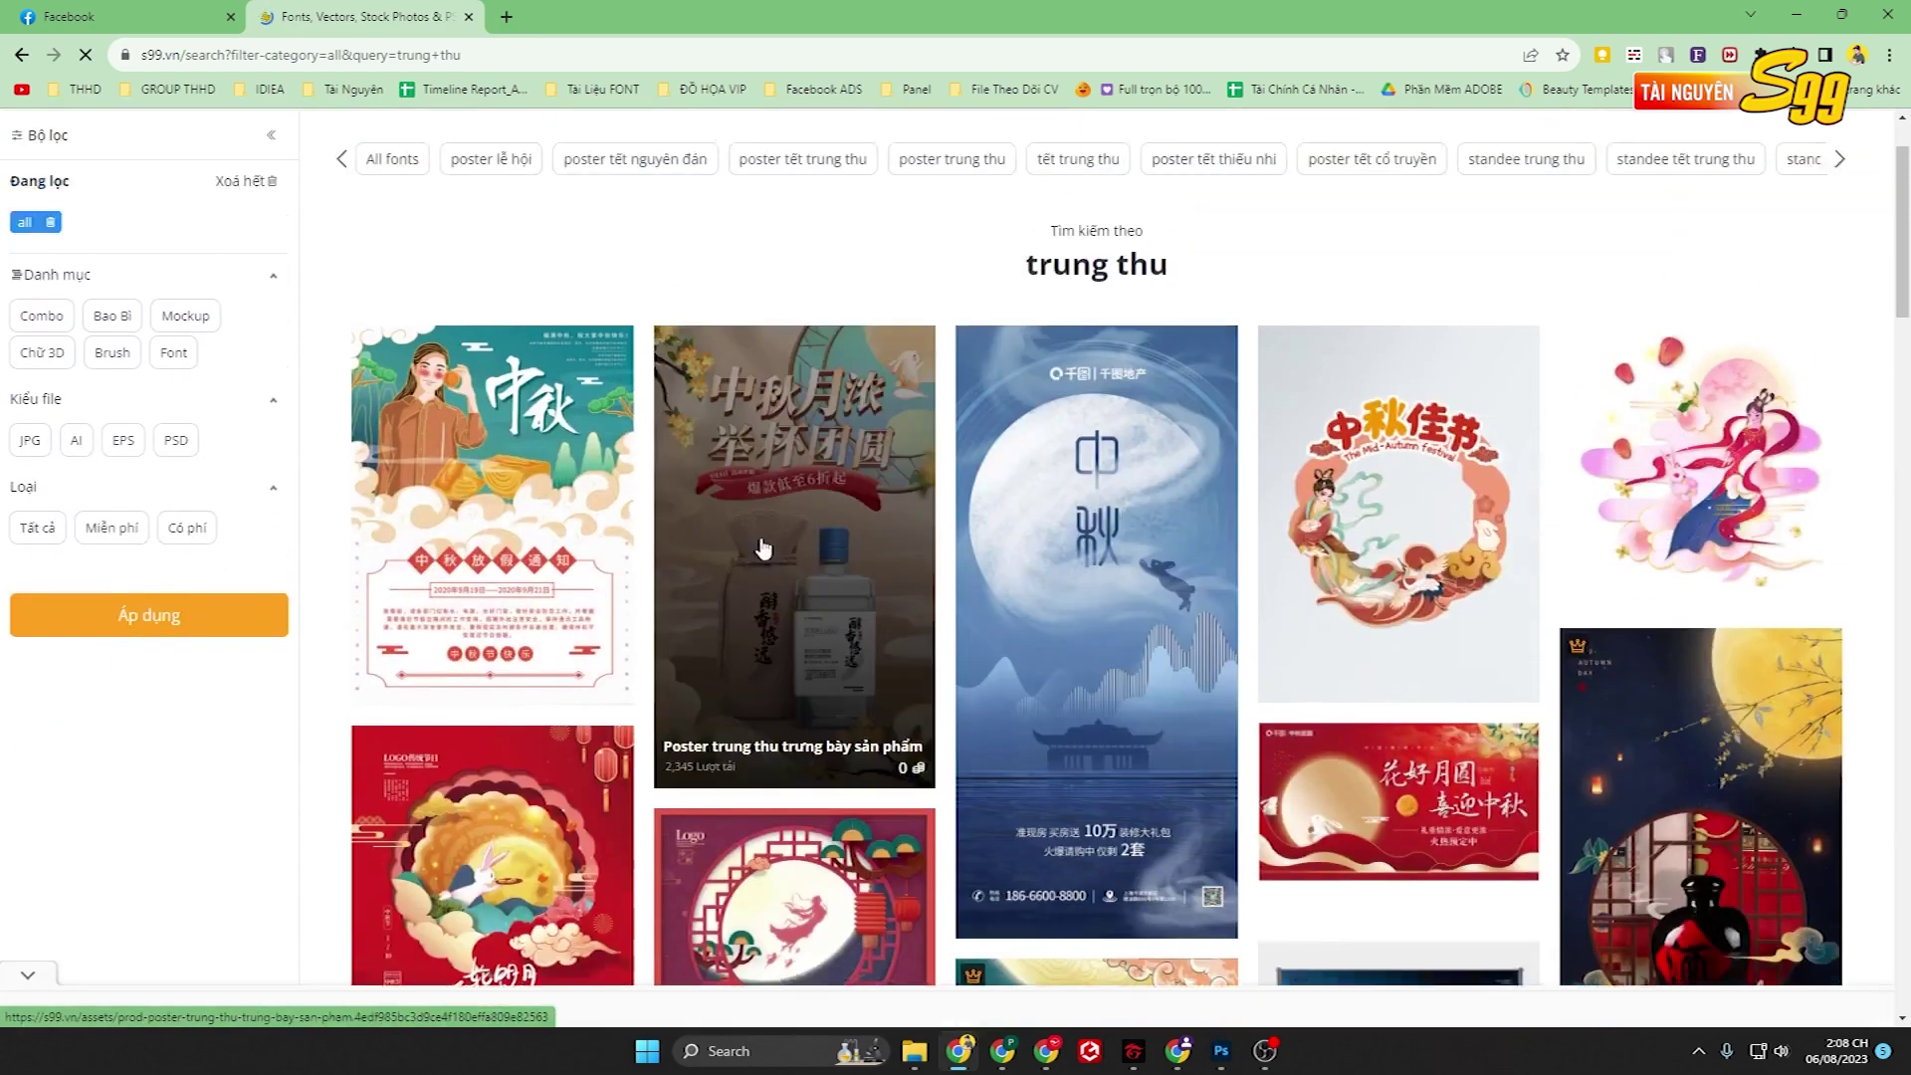
pyautogui.scroll(-2, 810, 405)
pyautogui.scroll(-2, 849, 654)
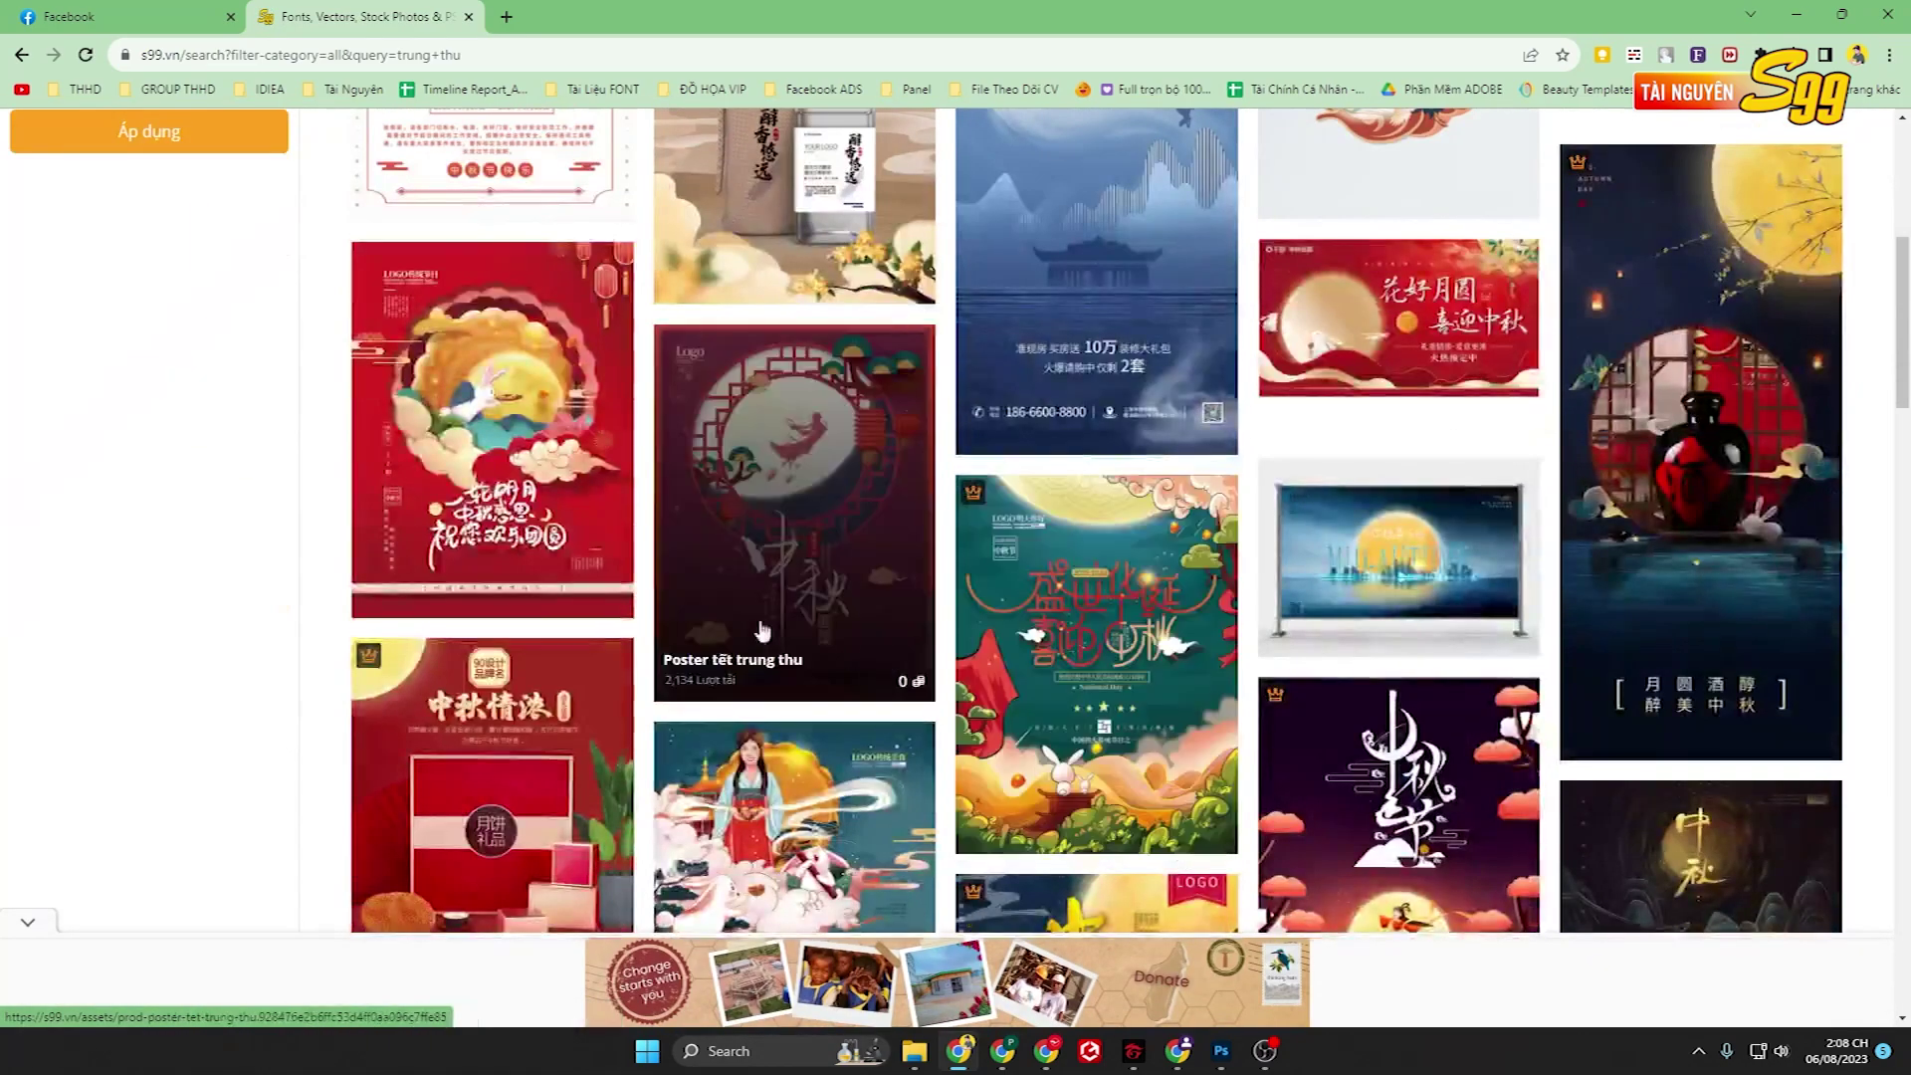
pyautogui.scroll(-1, 852, 468)
pyautogui.scroll(-2, 819, 392)
pyautogui.scroll(3, 808, 541)
pyautogui.scroll(-5, 871, 447)
pyautogui.scroll(-2, 861, 498)
pyautogui.scroll(-2, 856, 643)
pyautogui.scroll(-1, 856, 642)
pyautogui.scroll(-2, 836, 617)
pyautogui.scroll(-3, 796, 587)
pyautogui.scroll(-3, 746, 540)
pyautogui.scroll(-1, 749, 543)
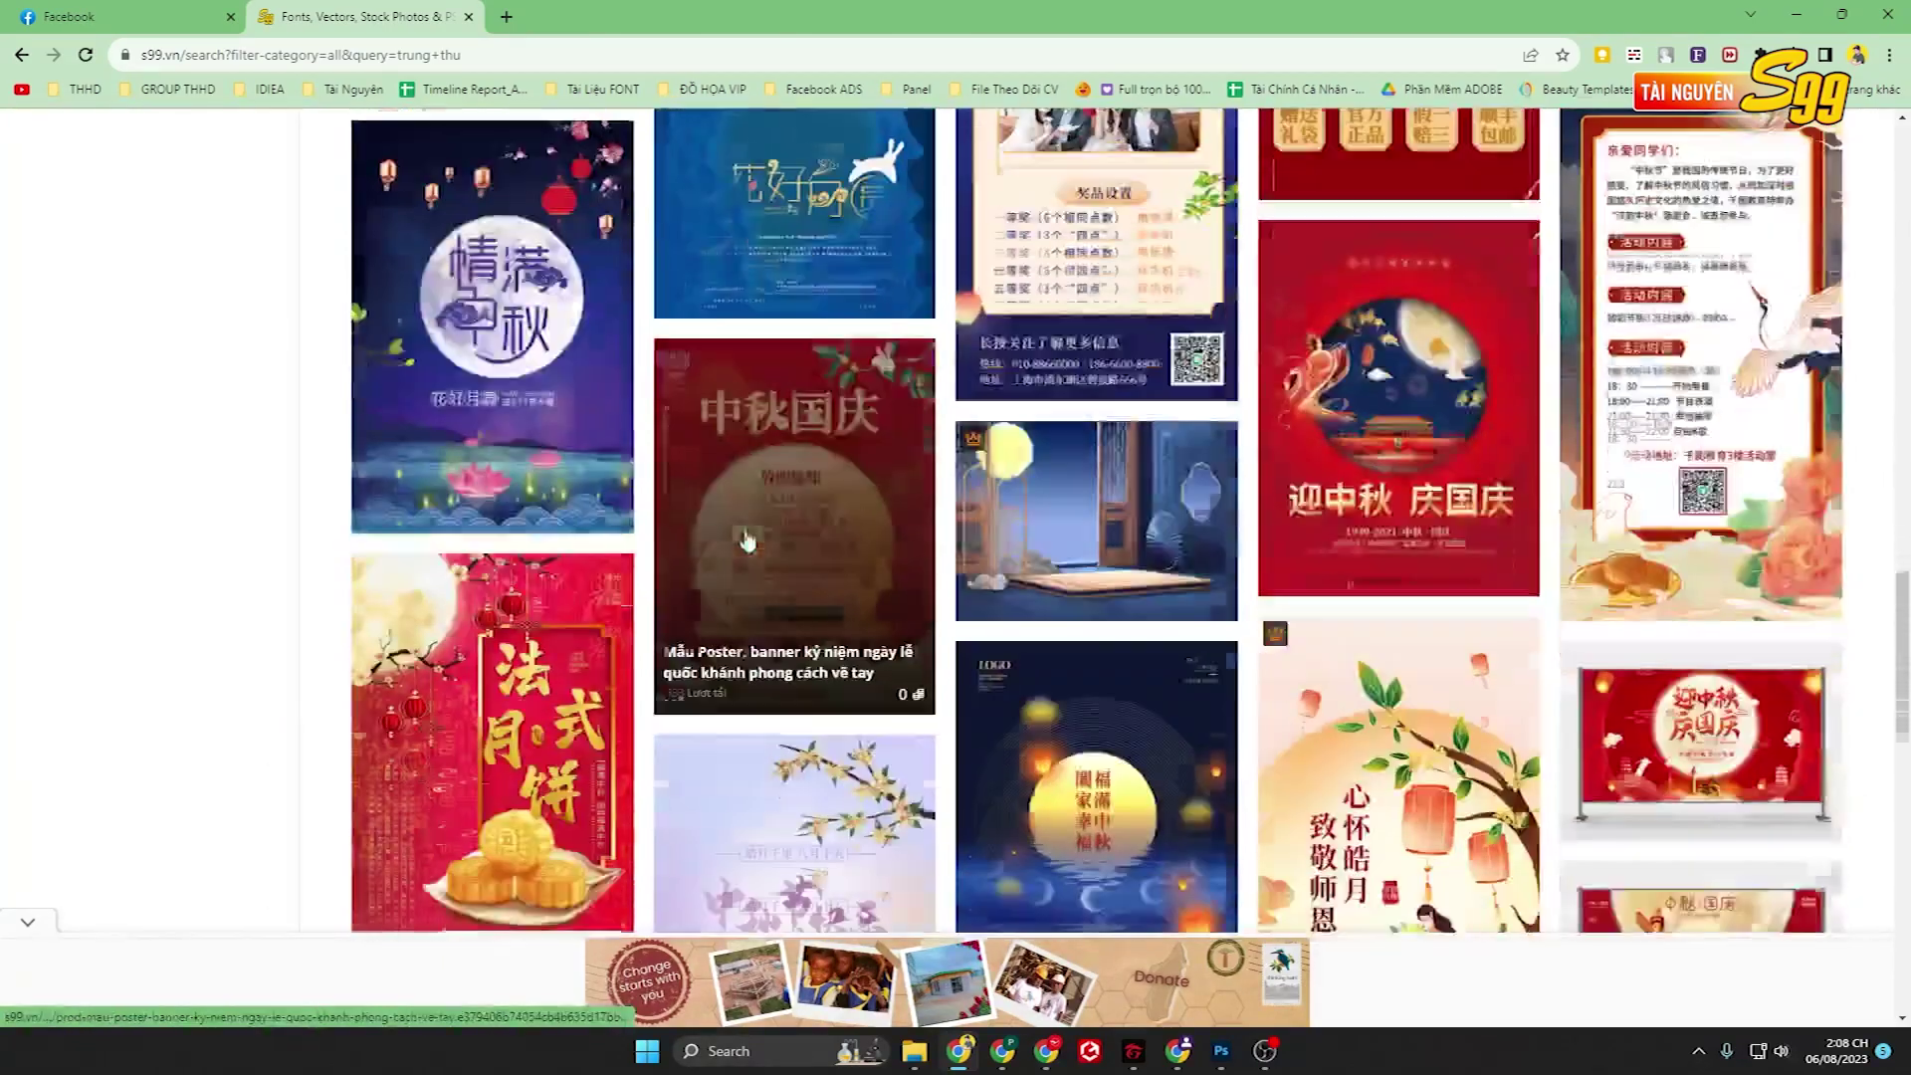
pyautogui.scroll(-2, 876, 647)
pyautogui.scroll(-1, 995, 657)
pyautogui.scroll(-3, 1045, 664)
pyautogui.scroll(-2, 1377, 759)
# Move to page 2 of the trung thu results and browse them.
pyautogui.click(1423, 719)
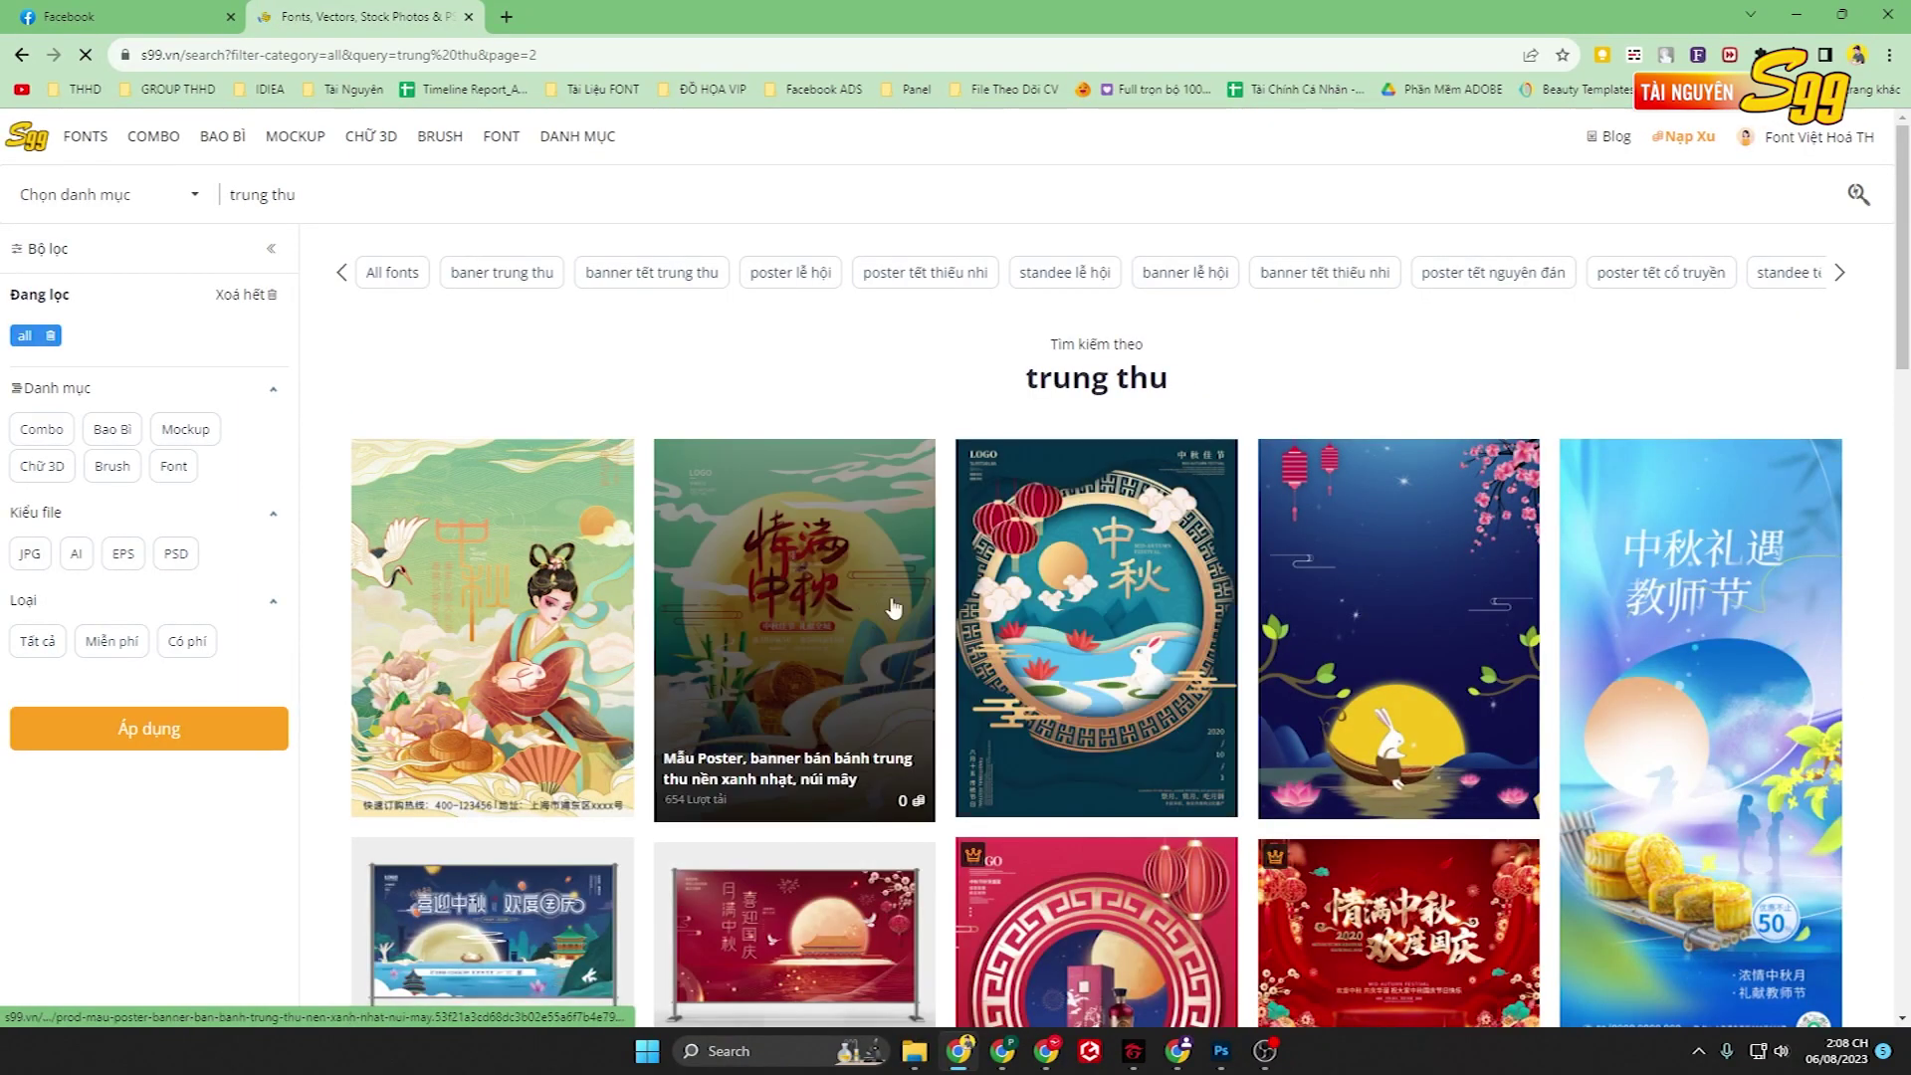
pyautogui.scroll(-2, 900, 597)
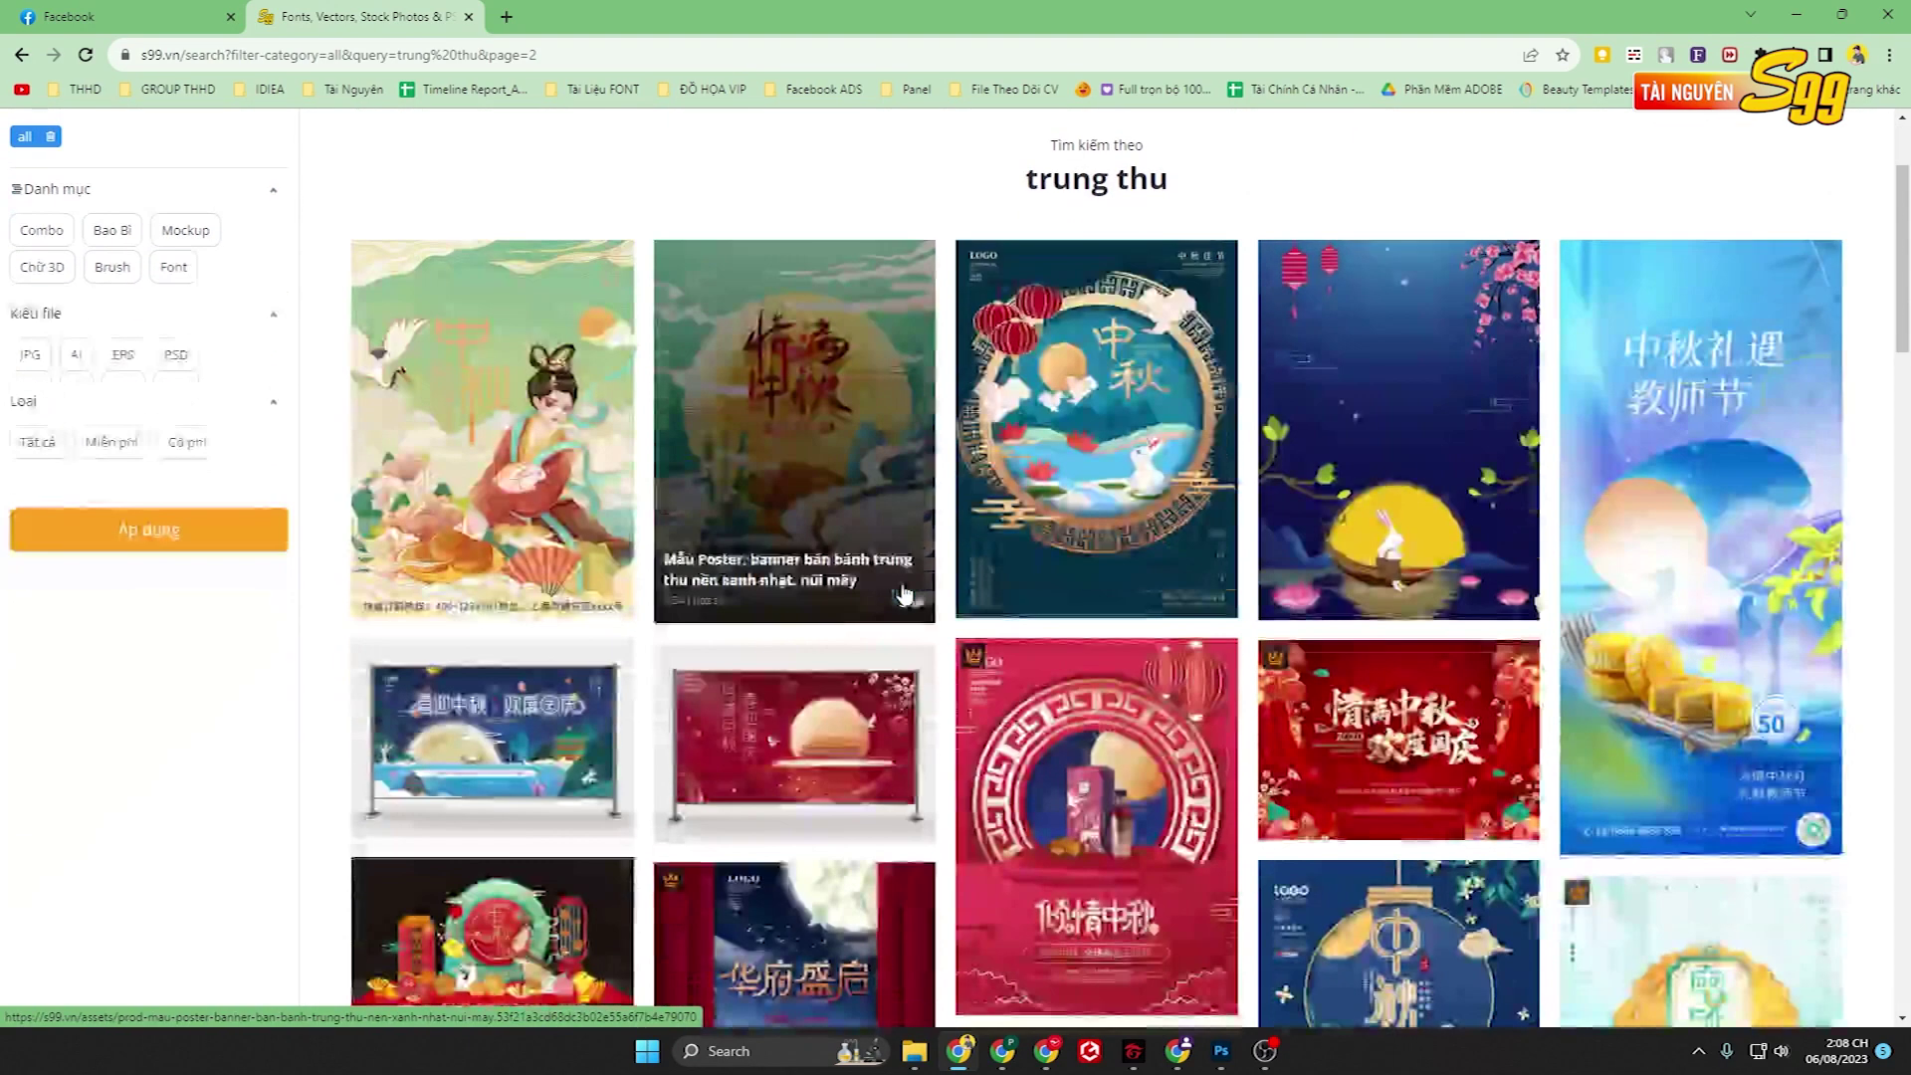
pyautogui.scroll(-2, 1622, 524)
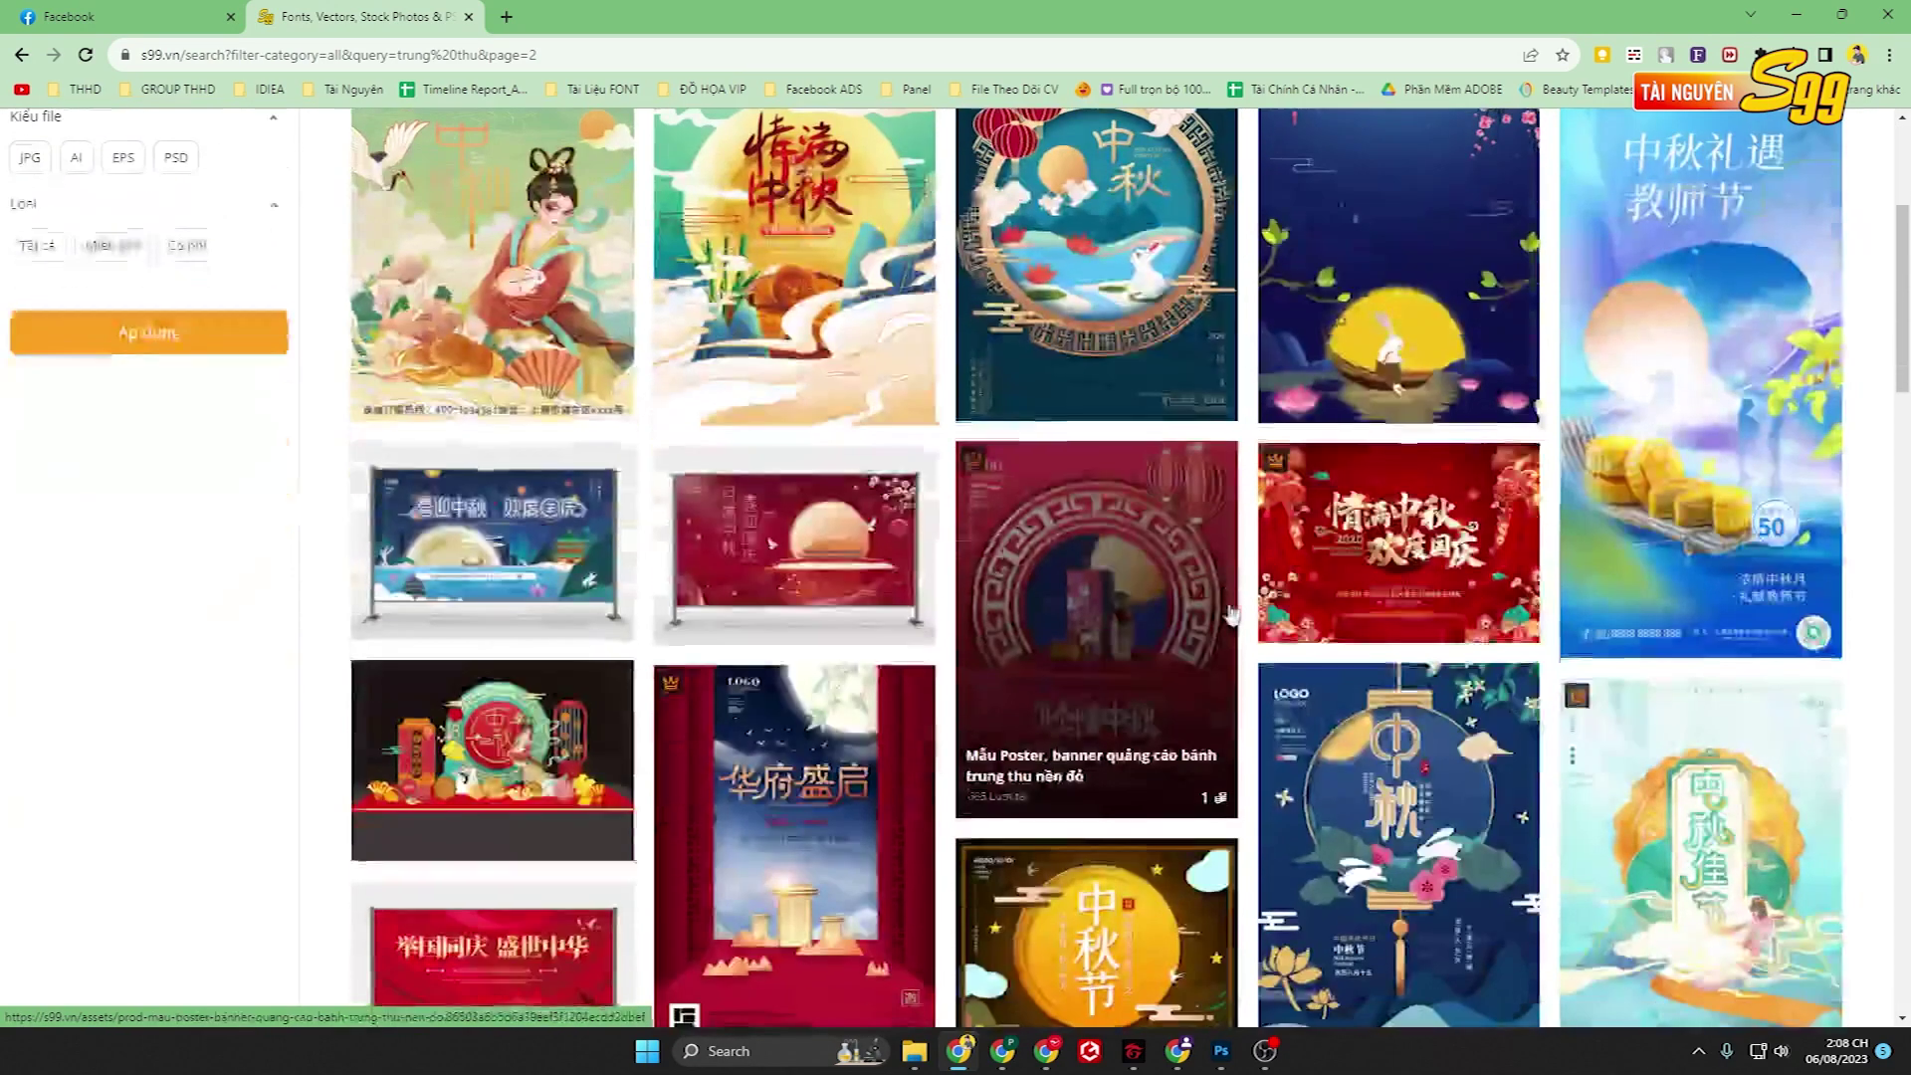
pyautogui.scroll(1, 1612, 524)
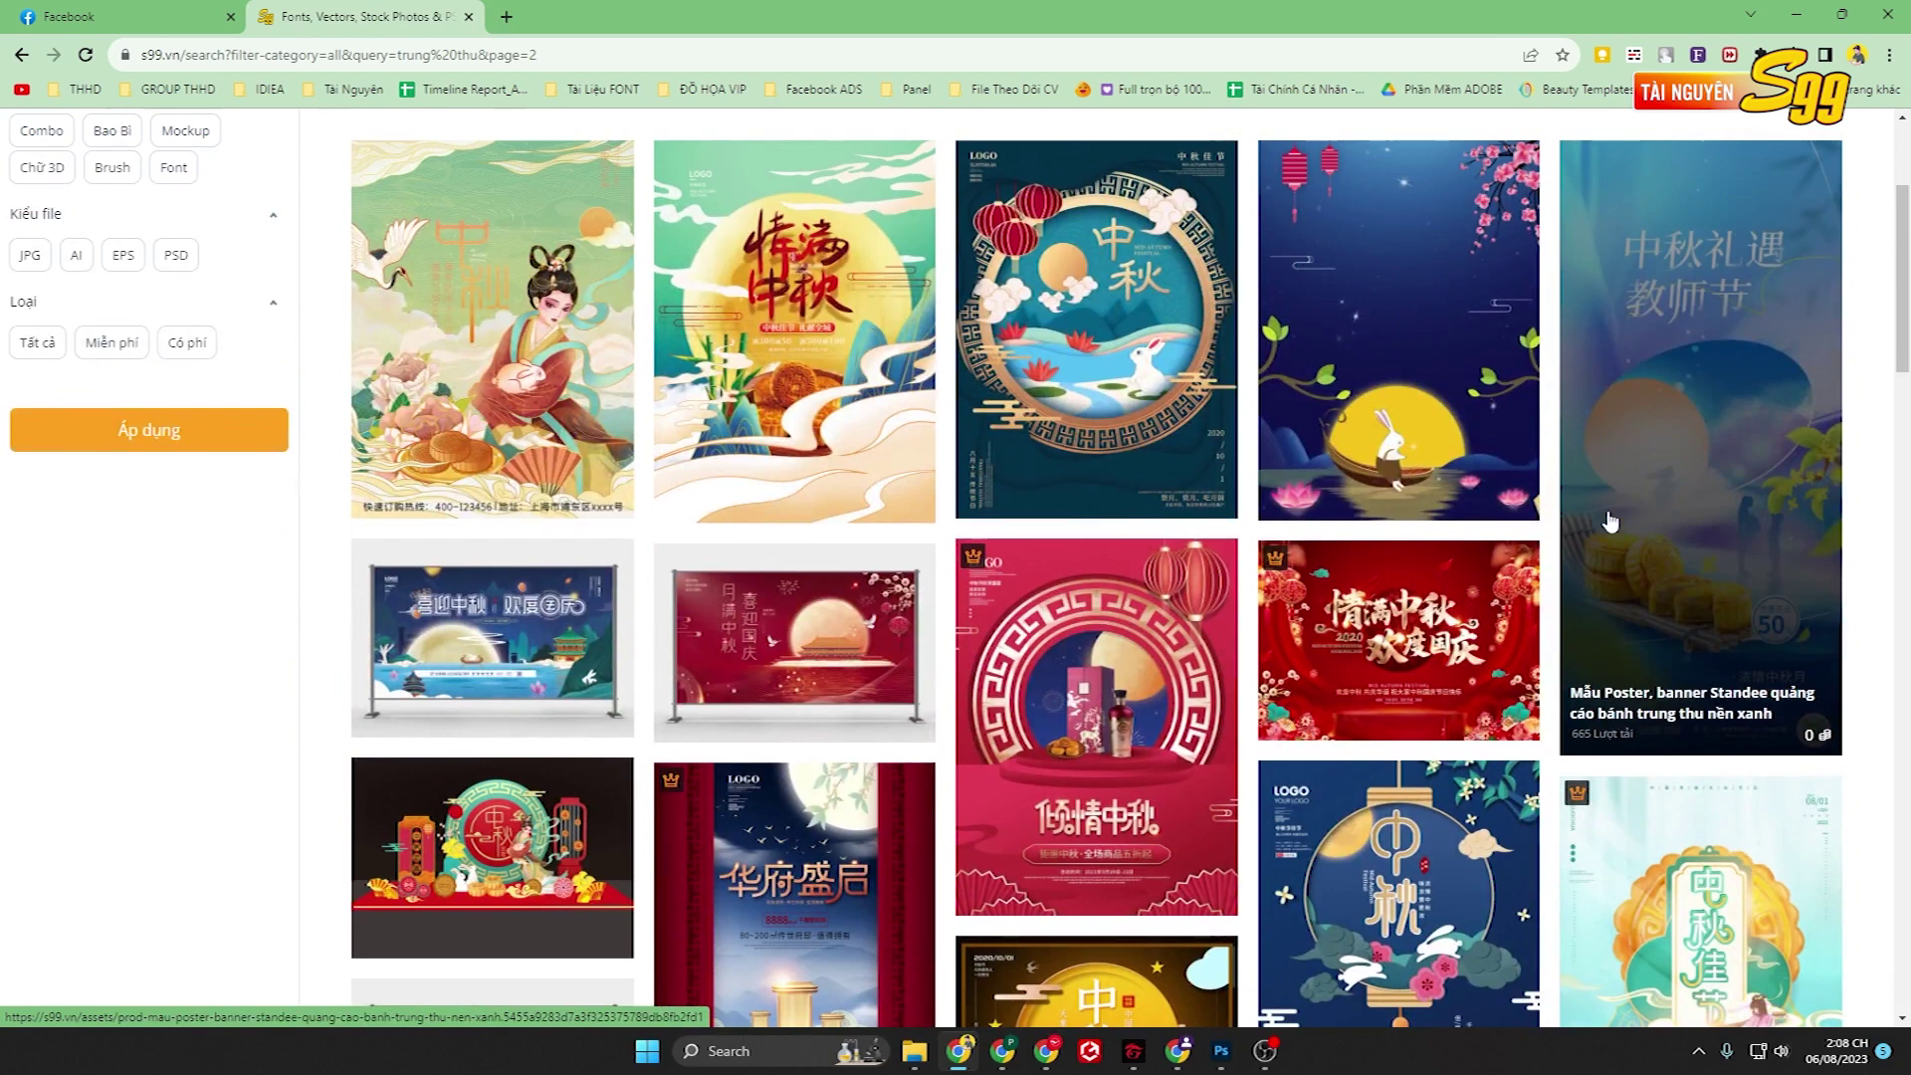
pyautogui.scroll(2, 1696, 557)
# Open the free blue mid-autumn standee poster's download page, then switch back to Photoshop.
pyautogui.click(1697, 558)
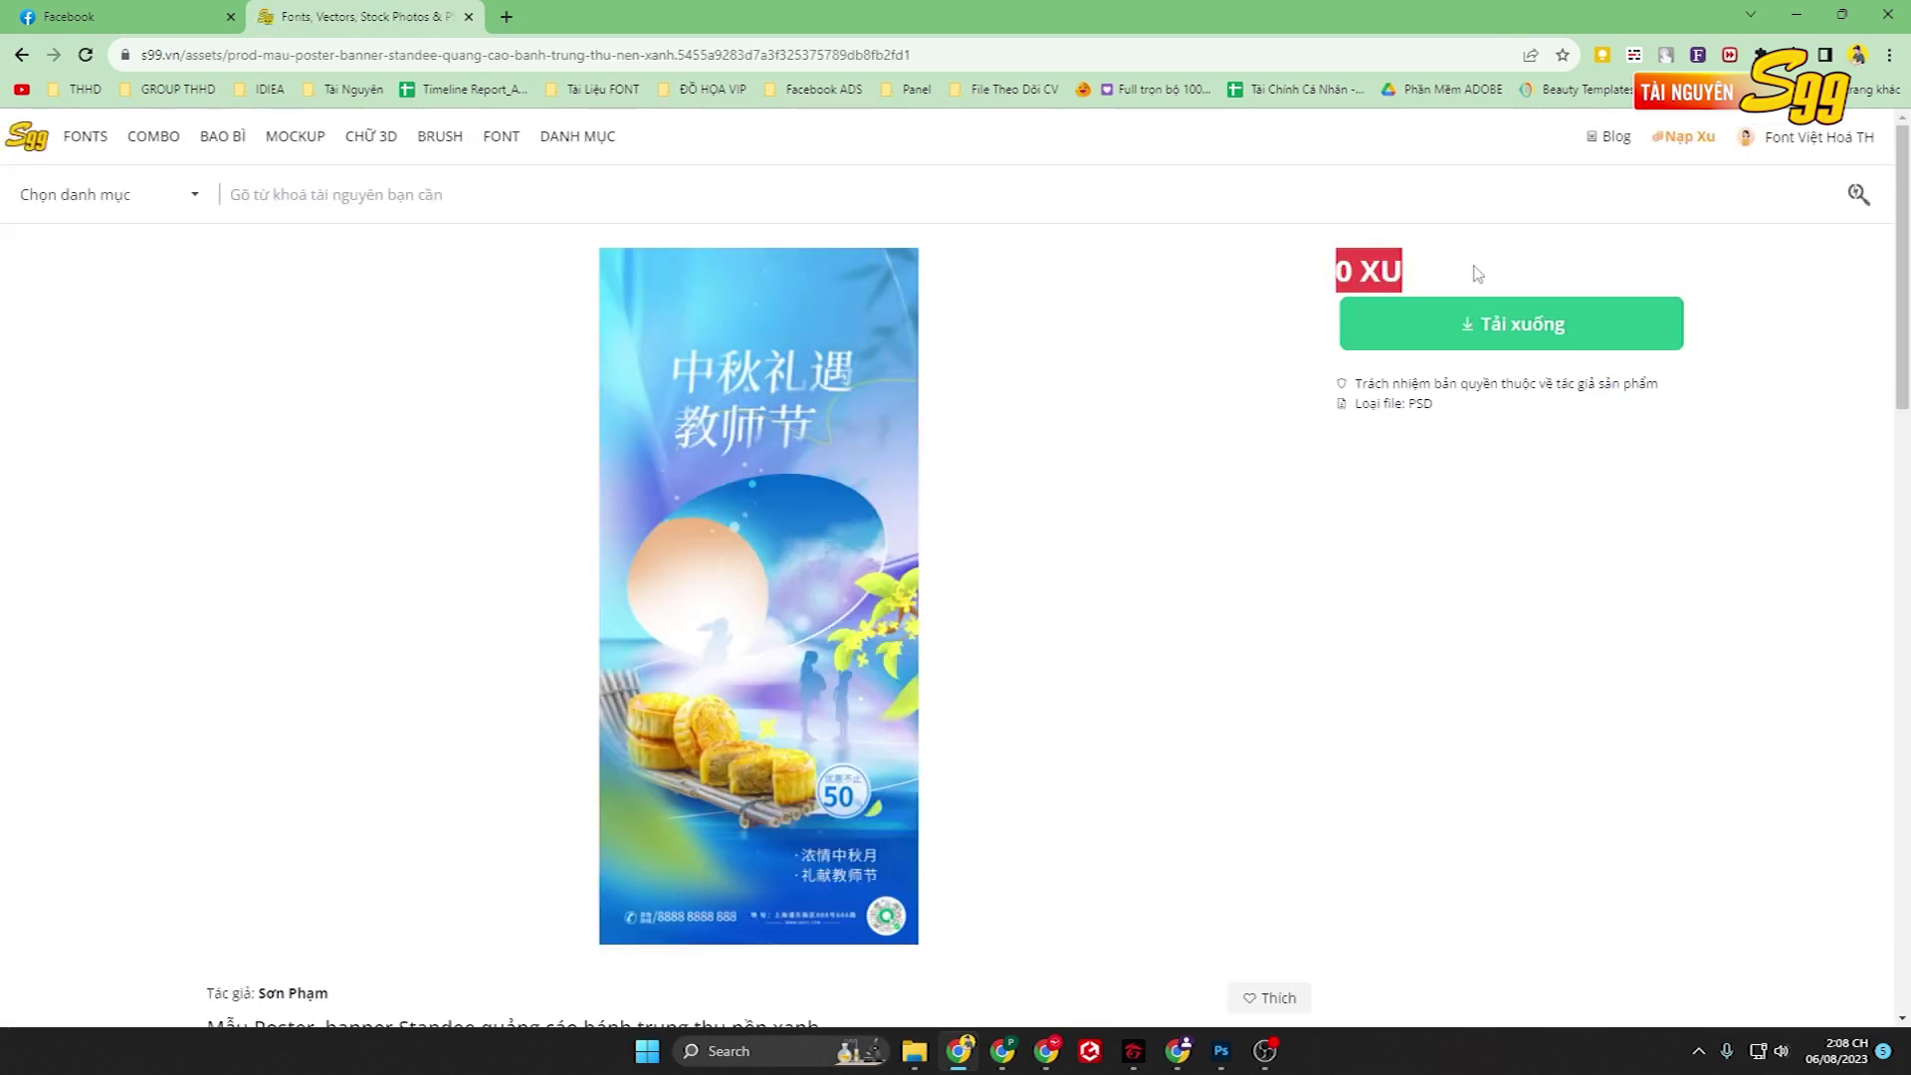
pyautogui.scroll(-2, 736, 468)
pyautogui.scroll(2, 784, 485)
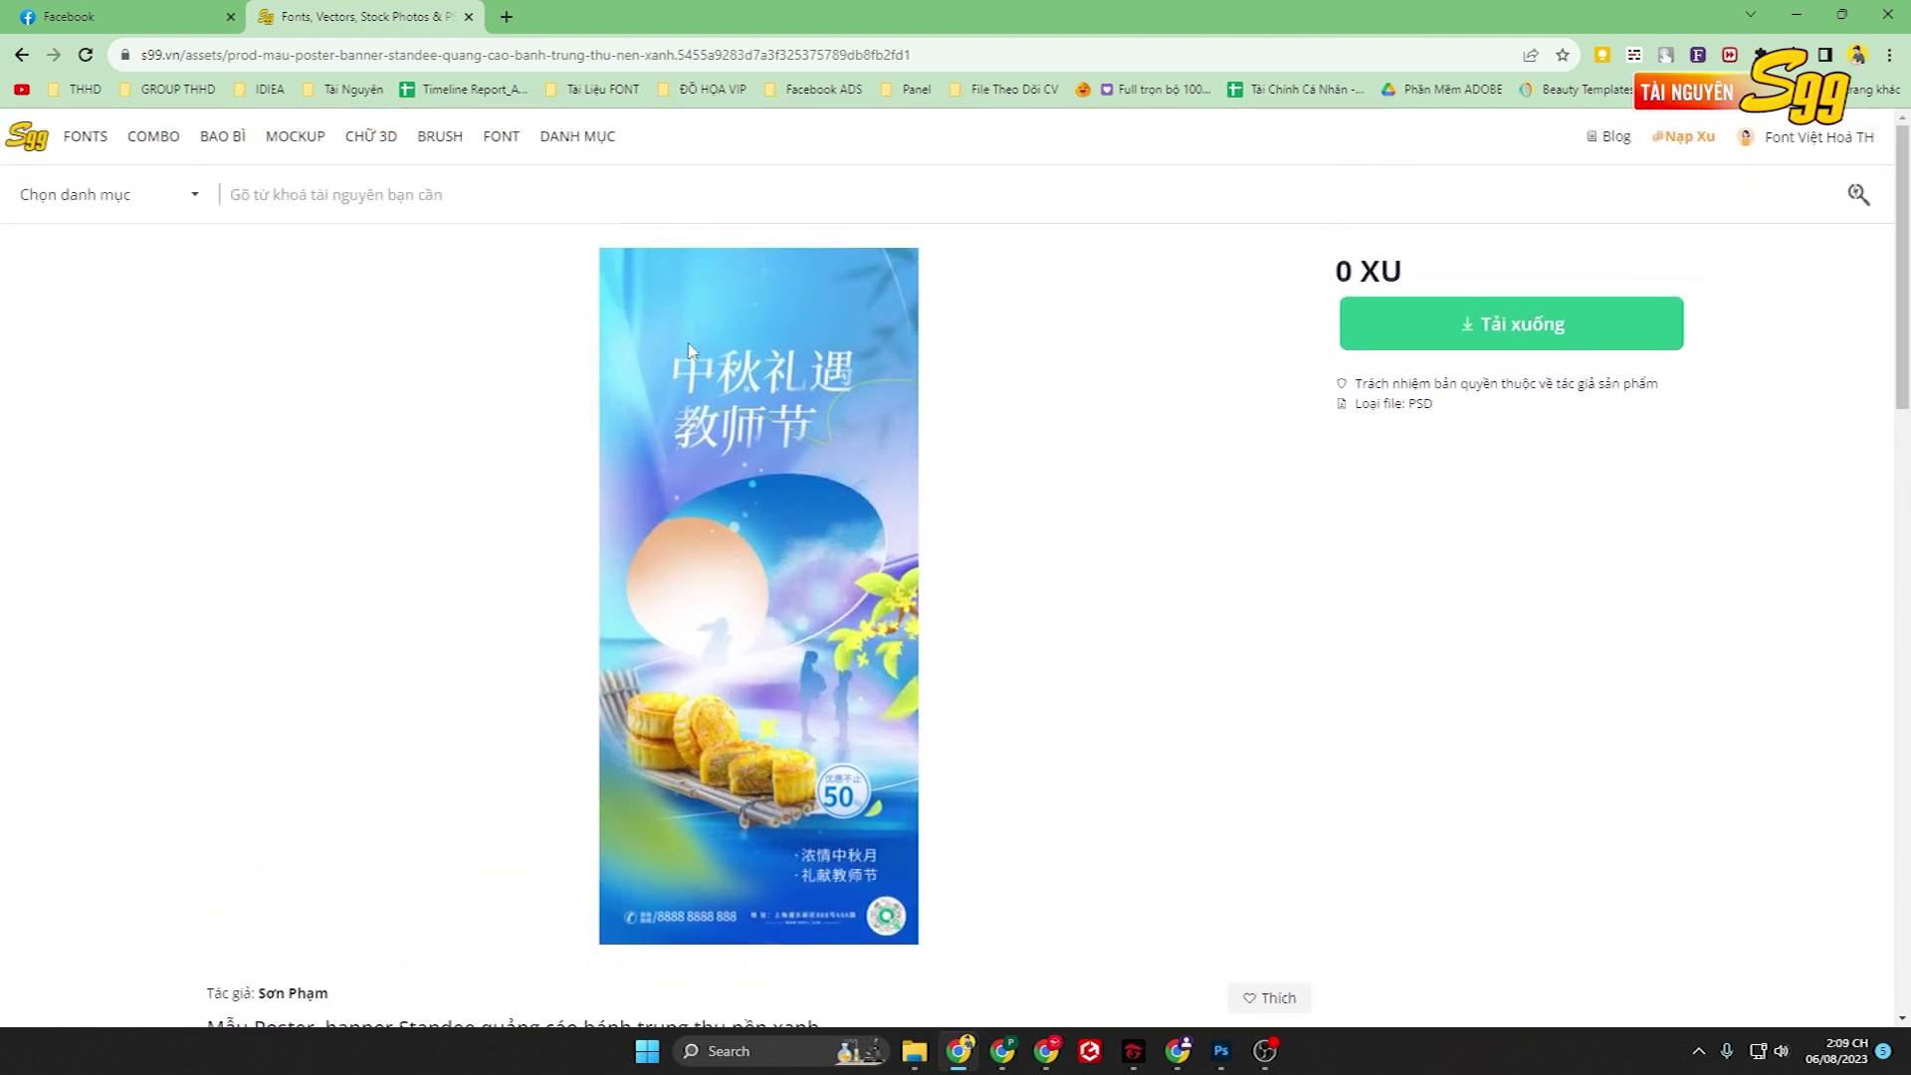
pyautogui.click(1221, 1051)
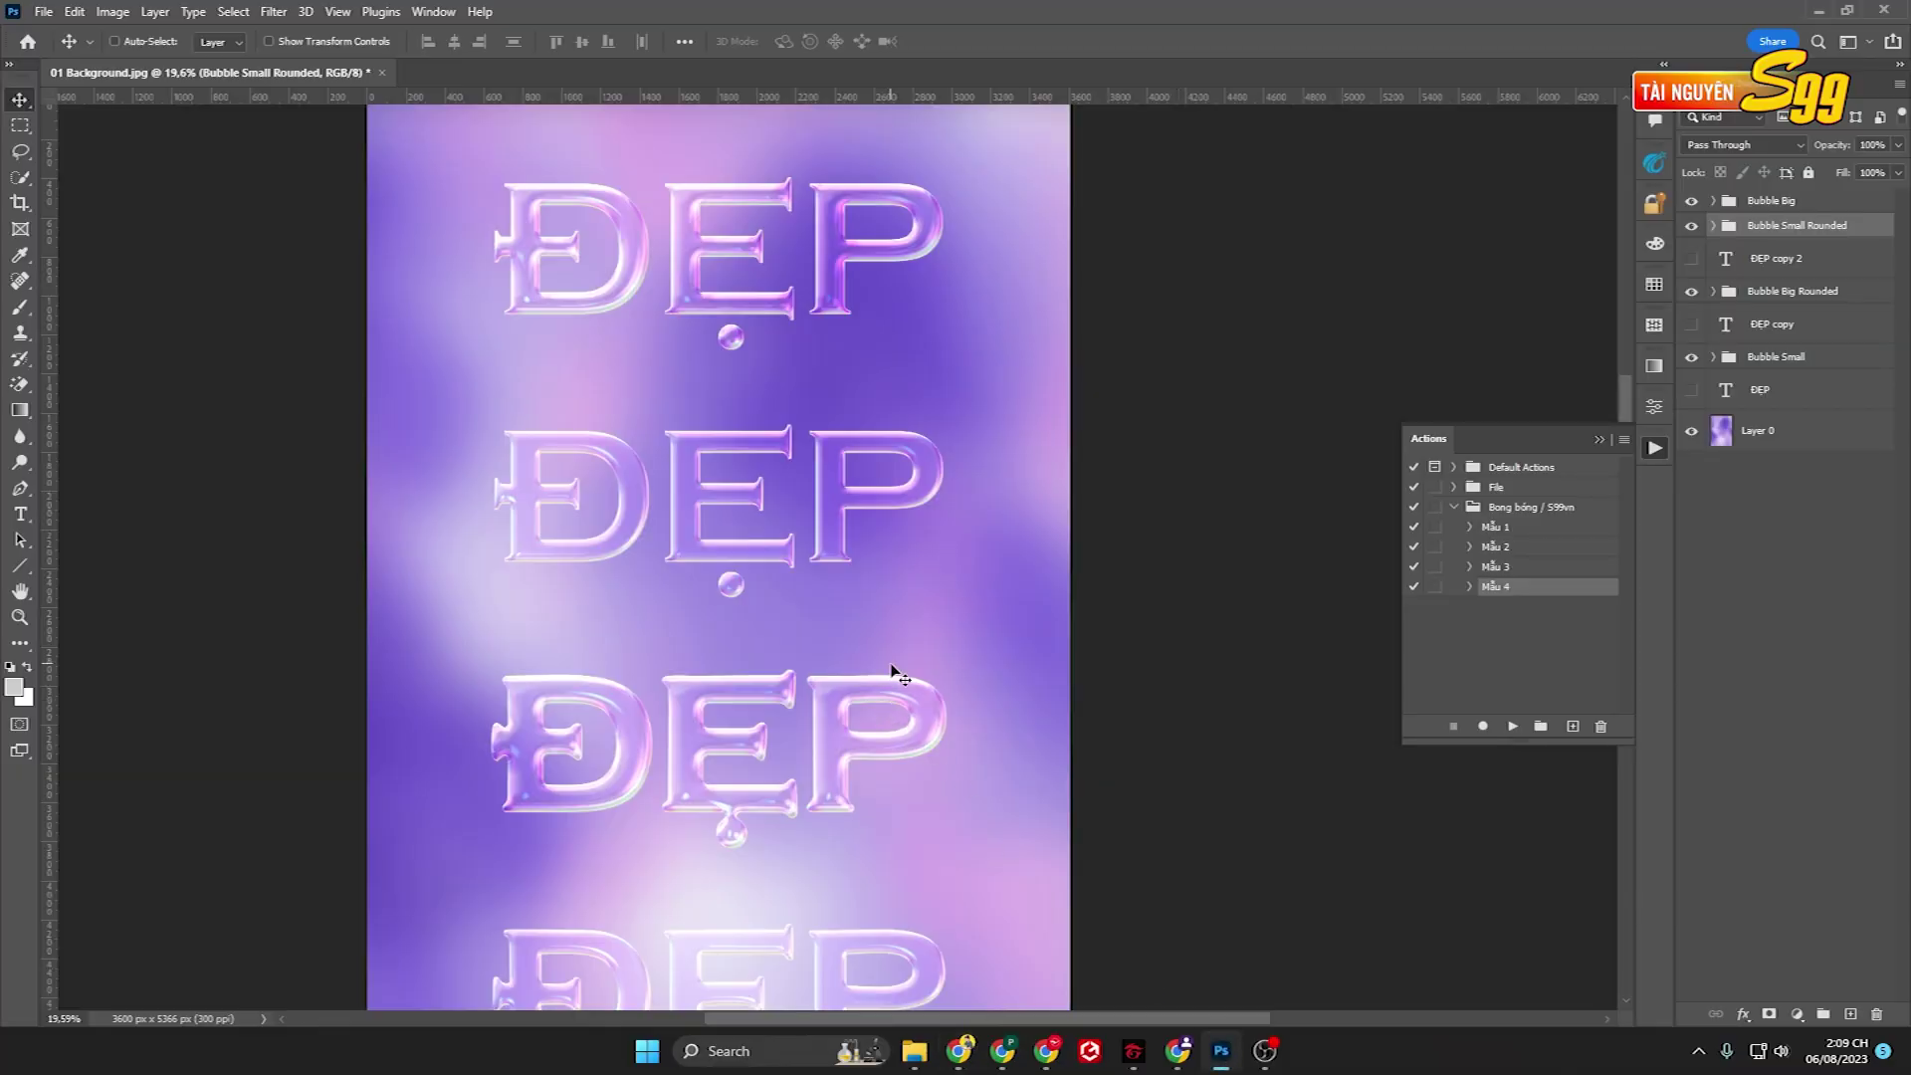
# Collapse the Bong bóng / S99vn action set and zoom in on the ĐẸP text.
pyautogui.click(1454, 508)
pyautogui.scroll(1, 749, 498)
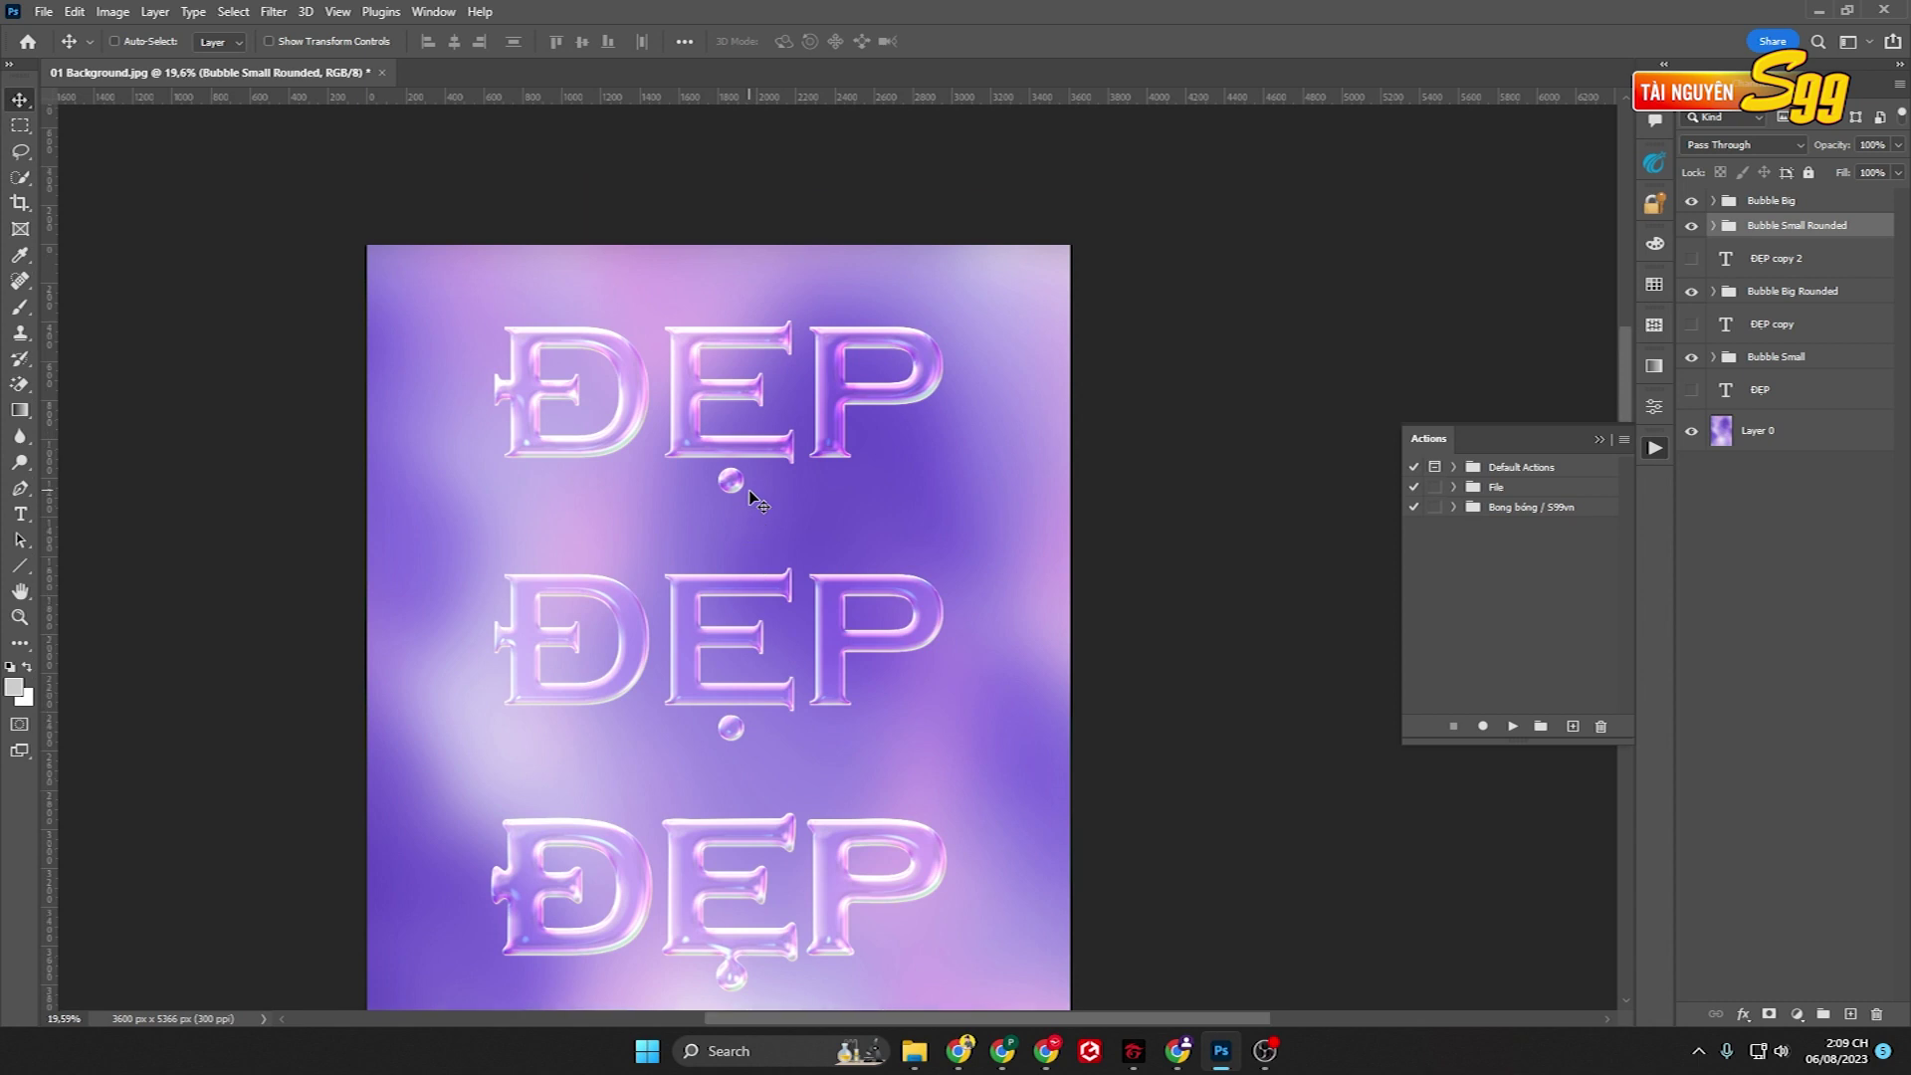
pyautogui.scroll(1, 721, 481)
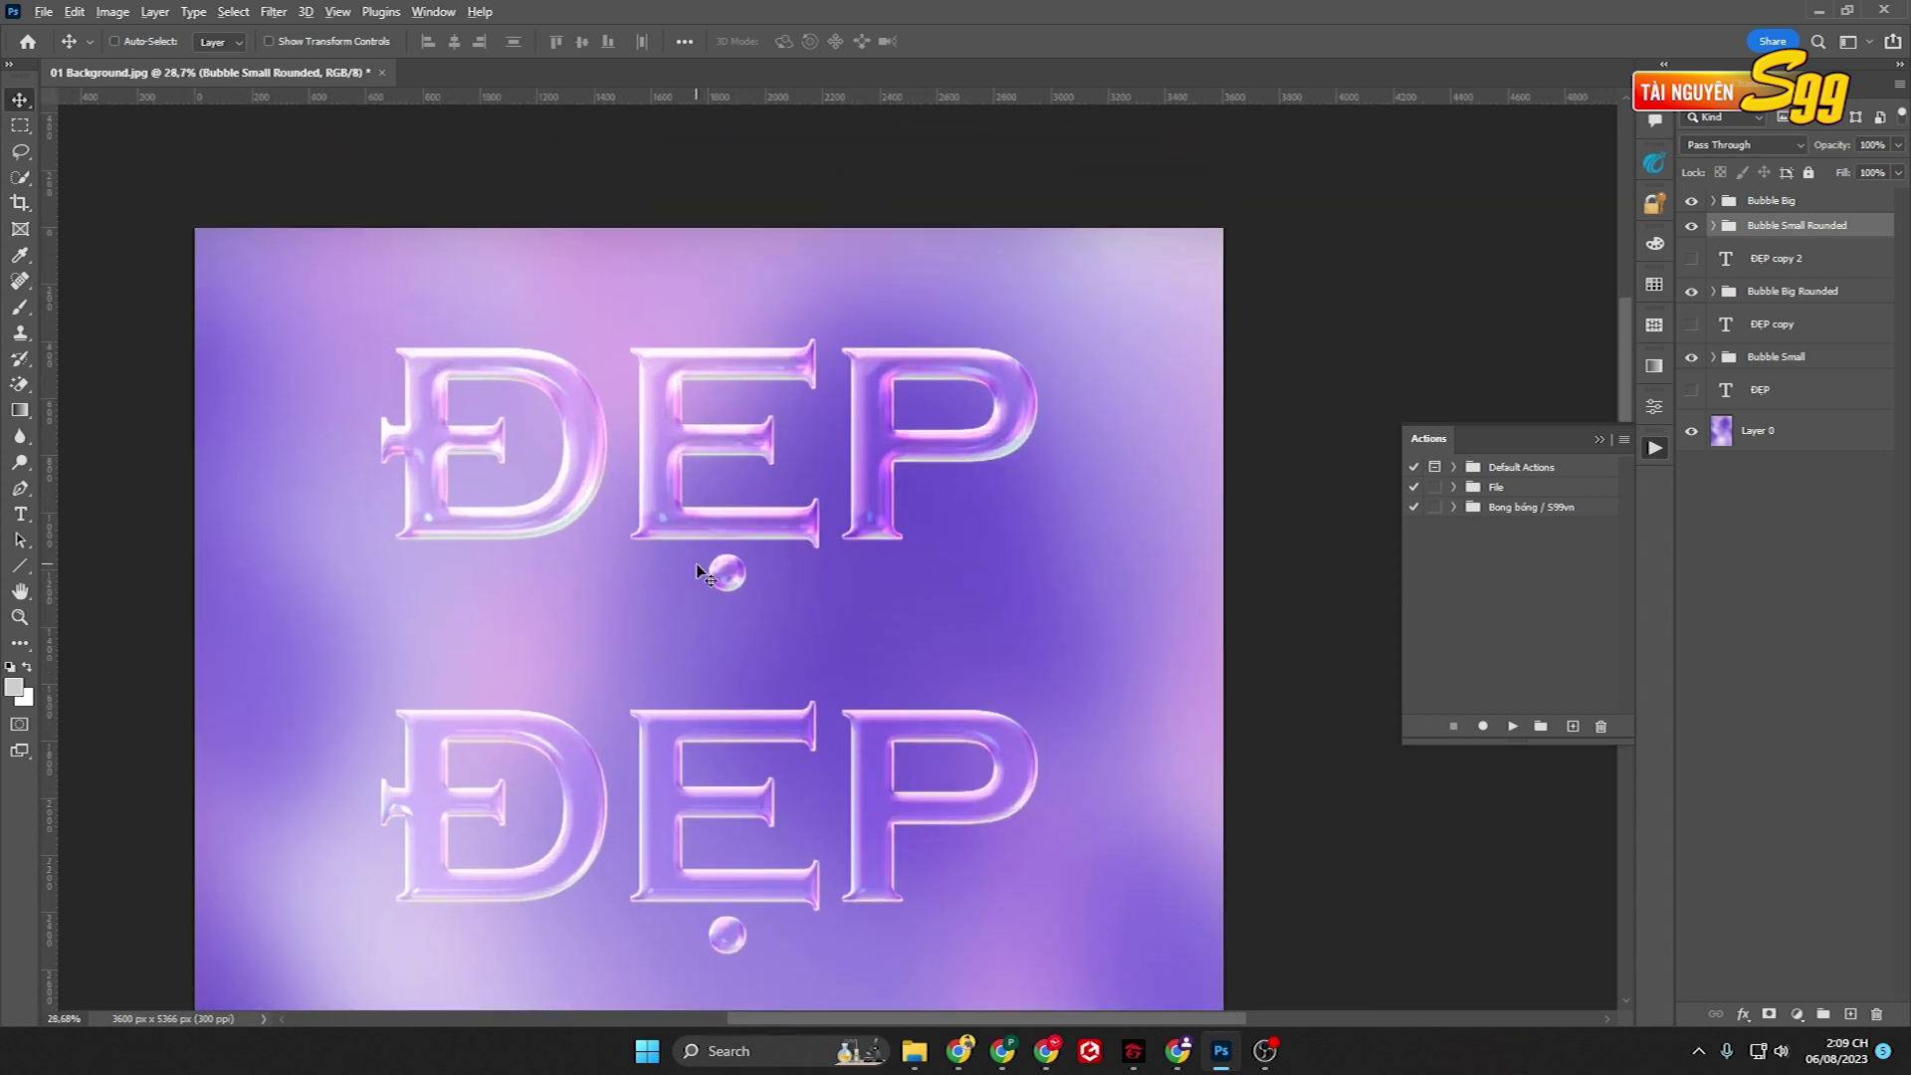
pyautogui.scroll(1, 701, 587)
pyautogui.scroll(1, 687, 635)
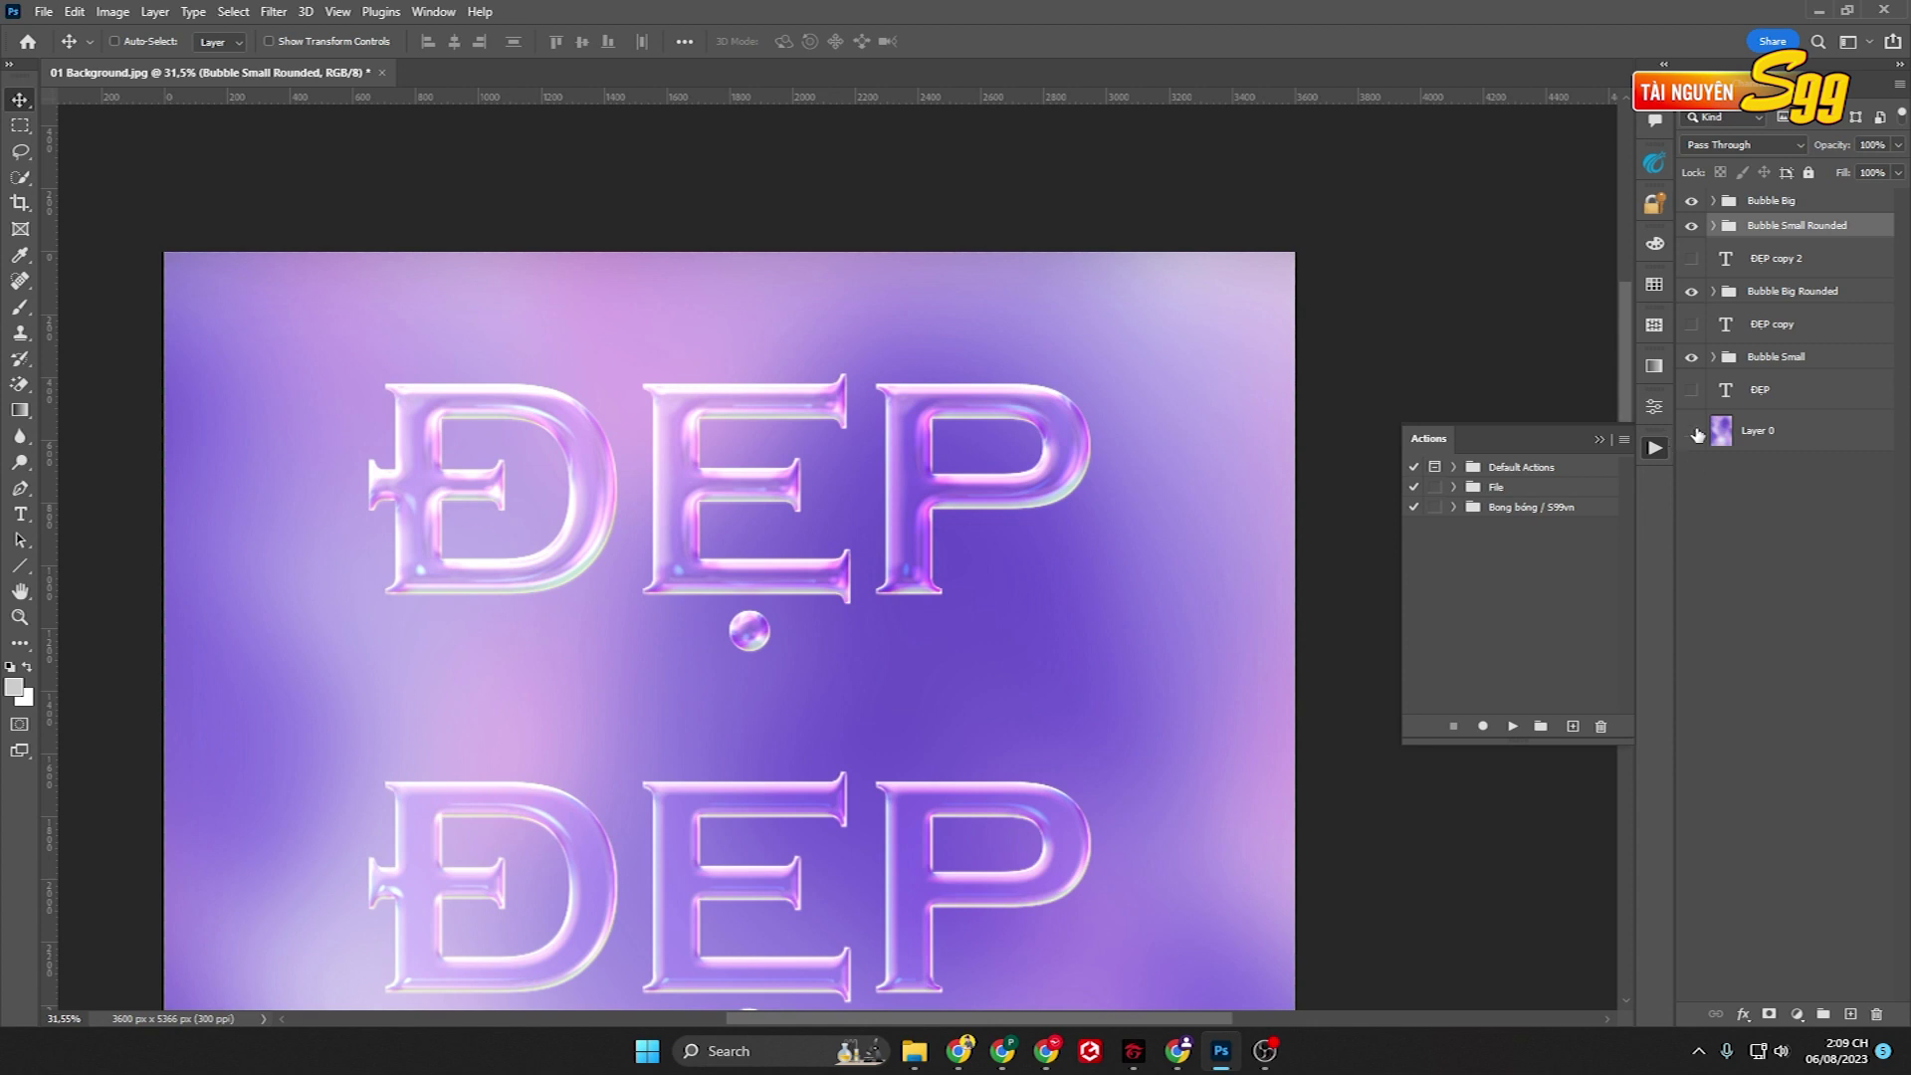
# Toggle Layer 0's visibility to preview the text over transparency, then select ĐEP copy 2.
pyautogui.click(1688, 433)
pyautogui.click(1689, 433)
pyautogui.click(1689, 433)
pyautogui.scroll(-1, 487, 523)
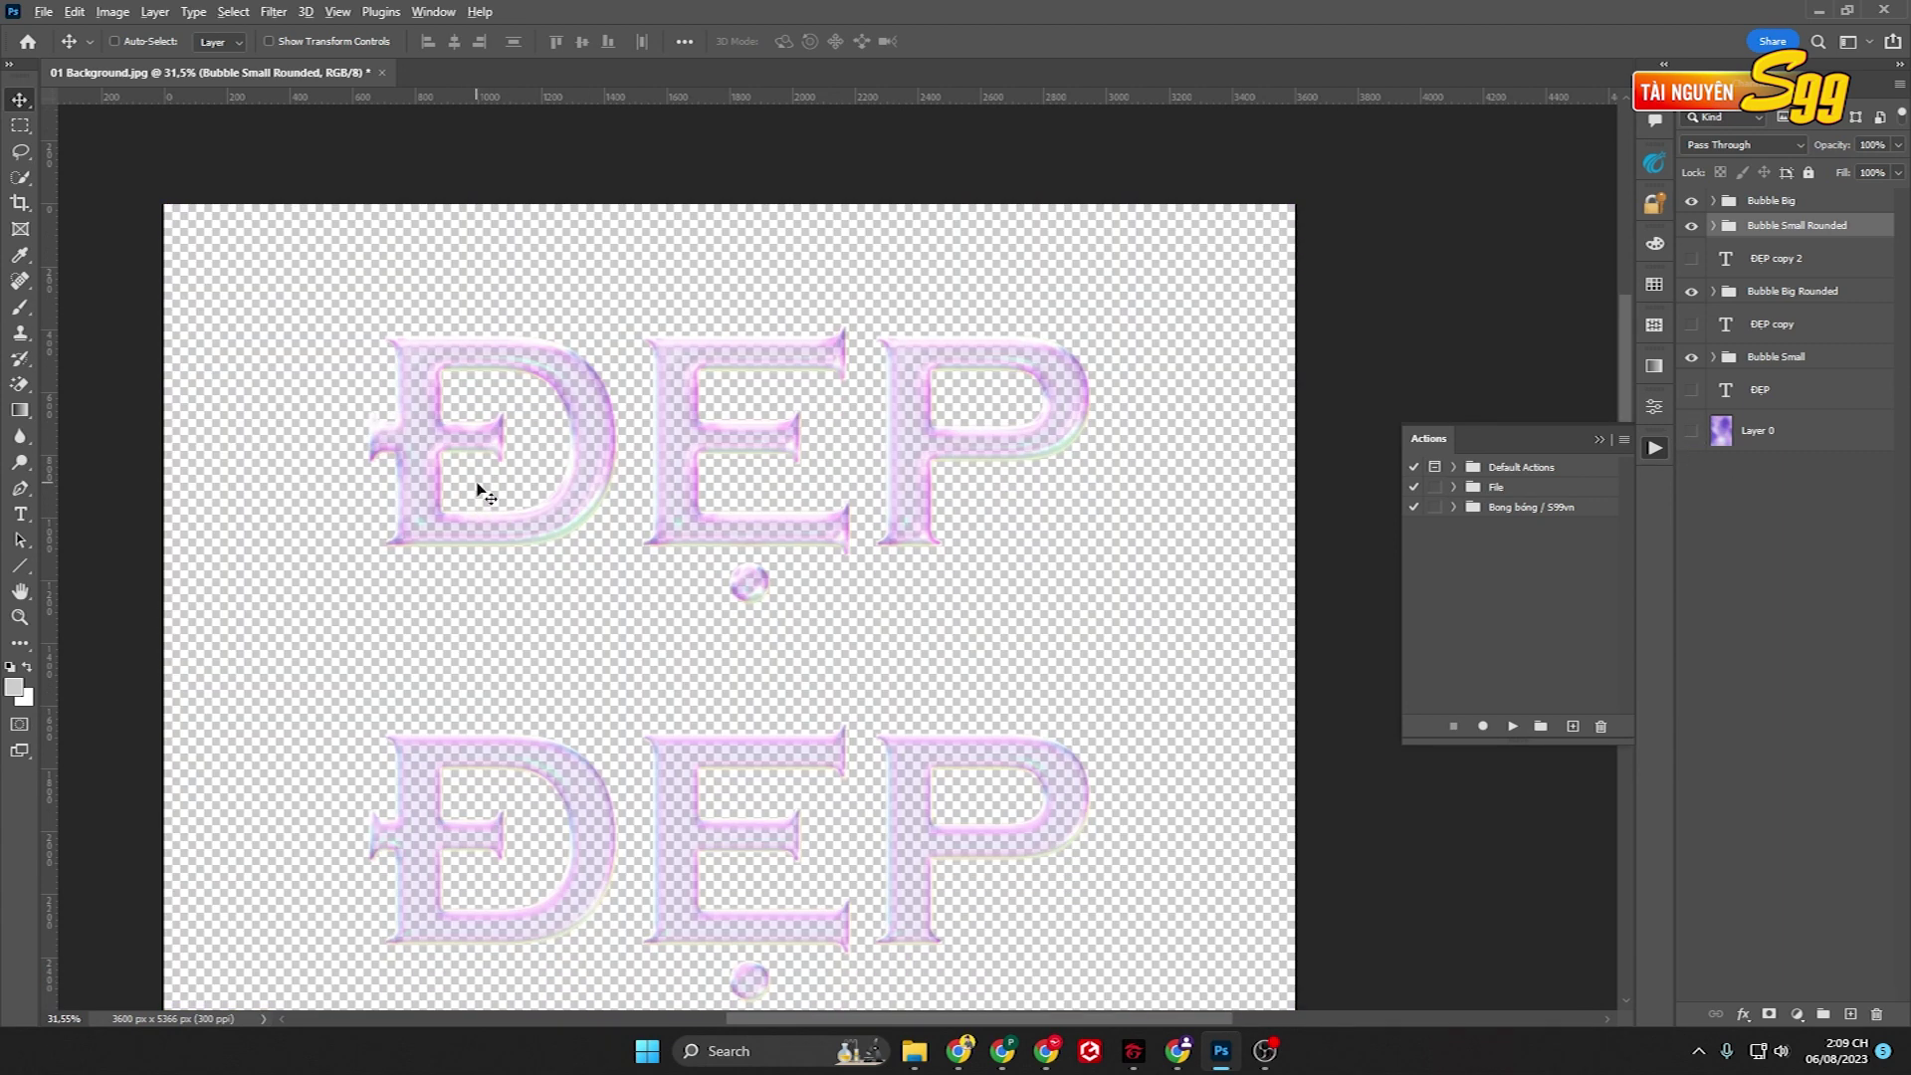
pyautogui.scroll(1, 442, 472)
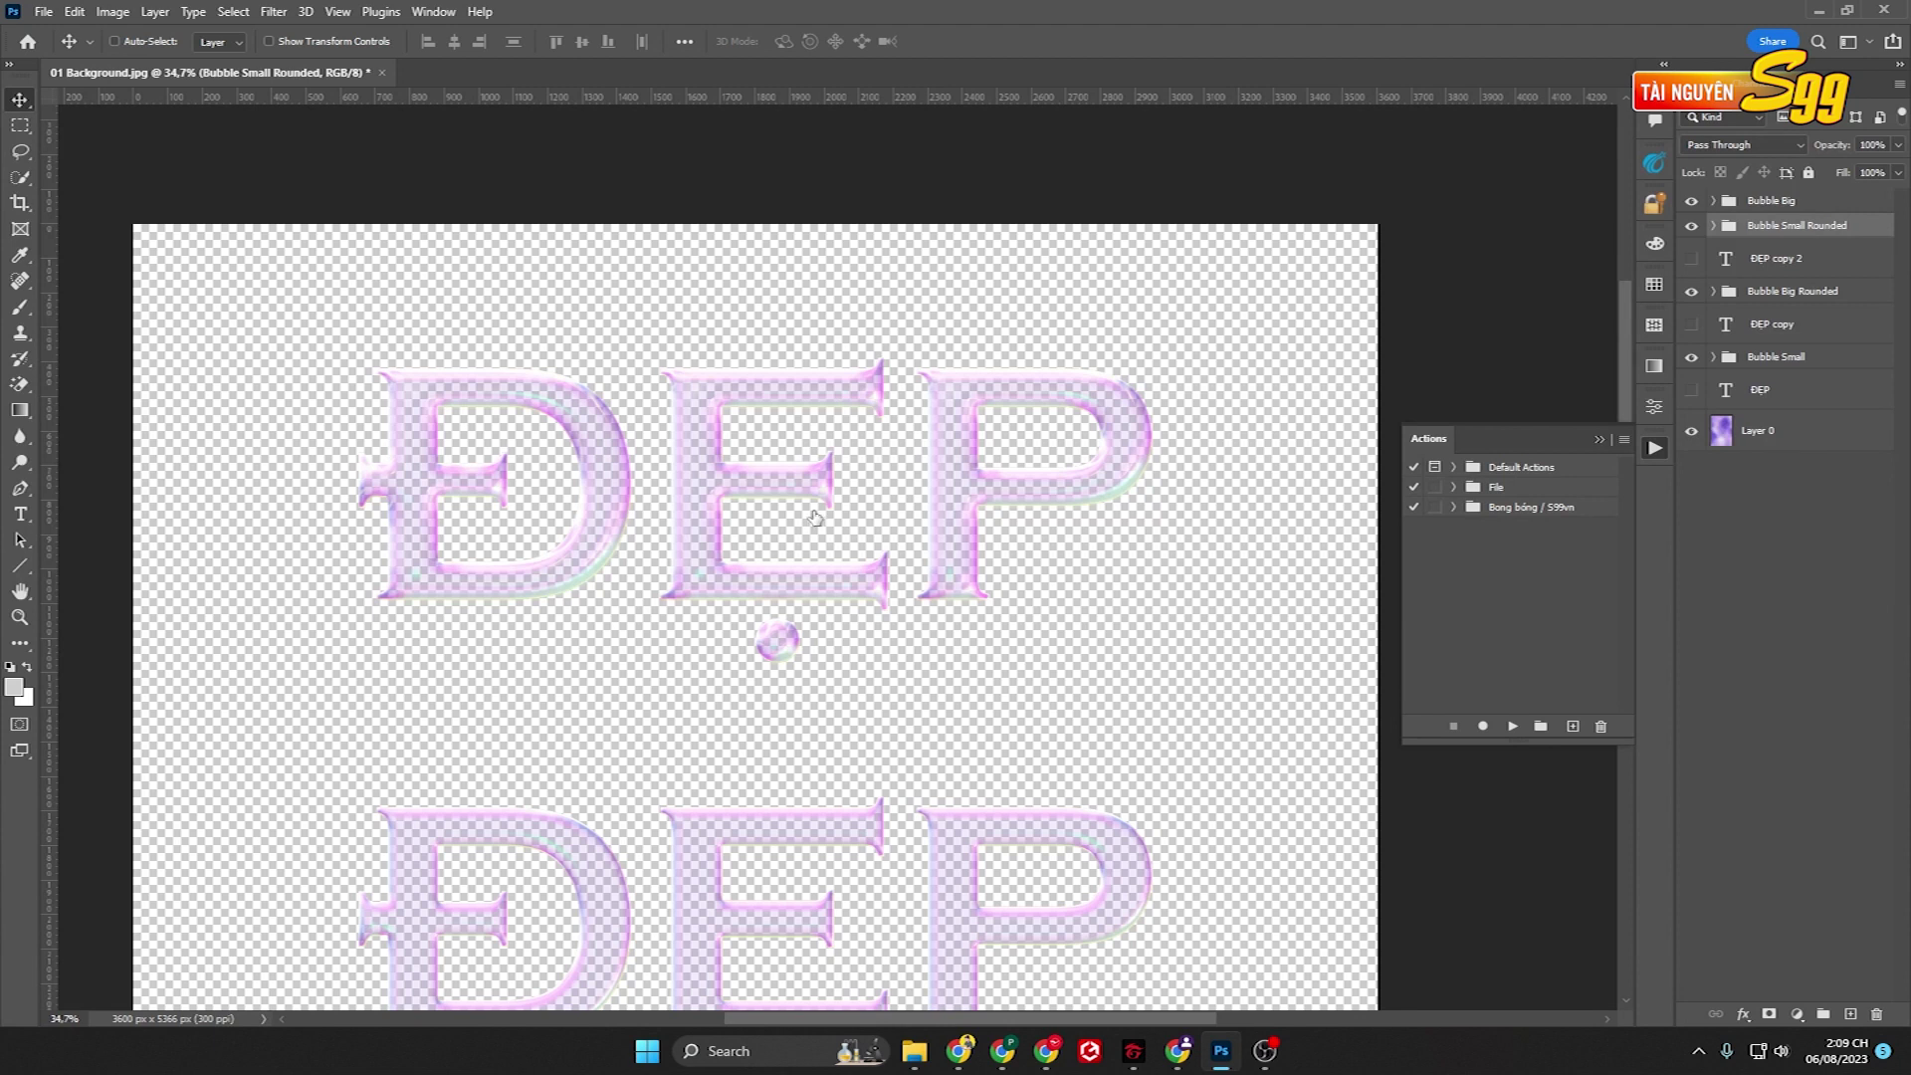
pyautogui.scroll(1, 1025, 482)
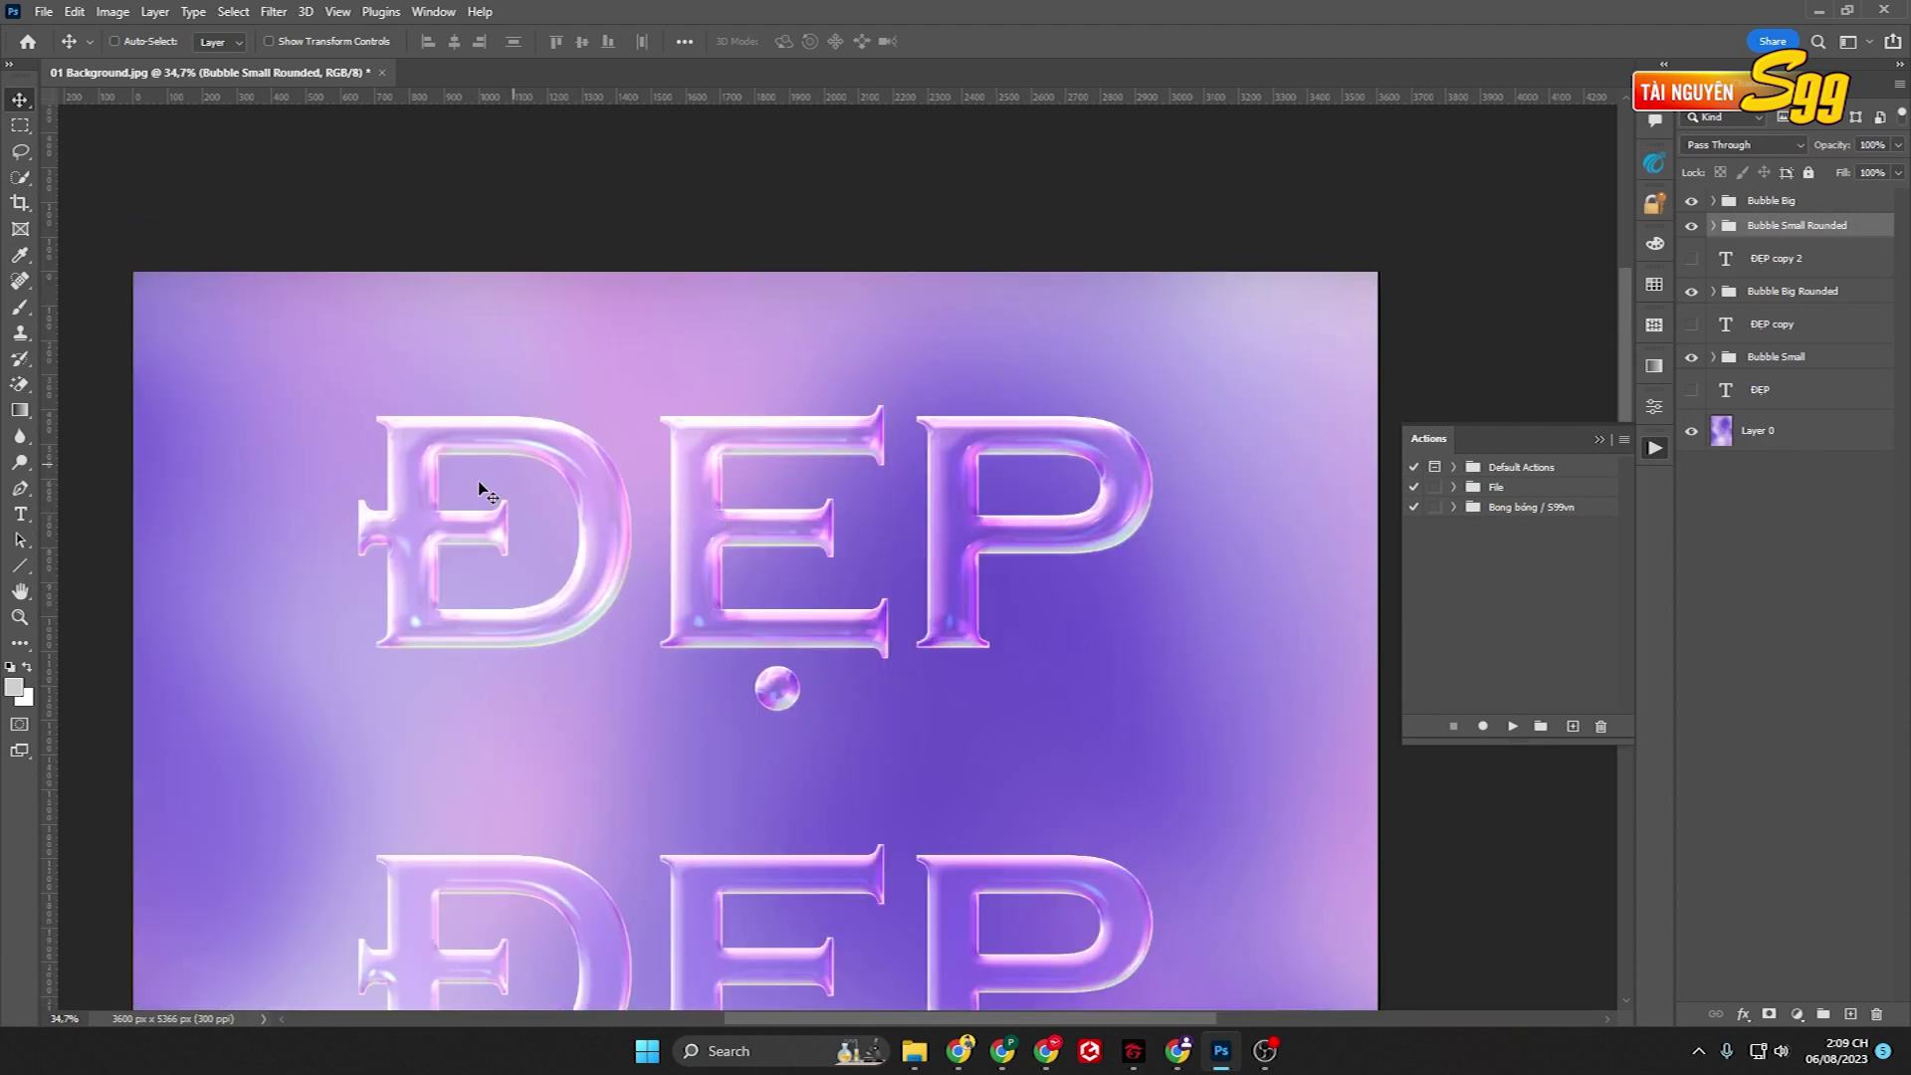
pyautogui.click(1777, 258)
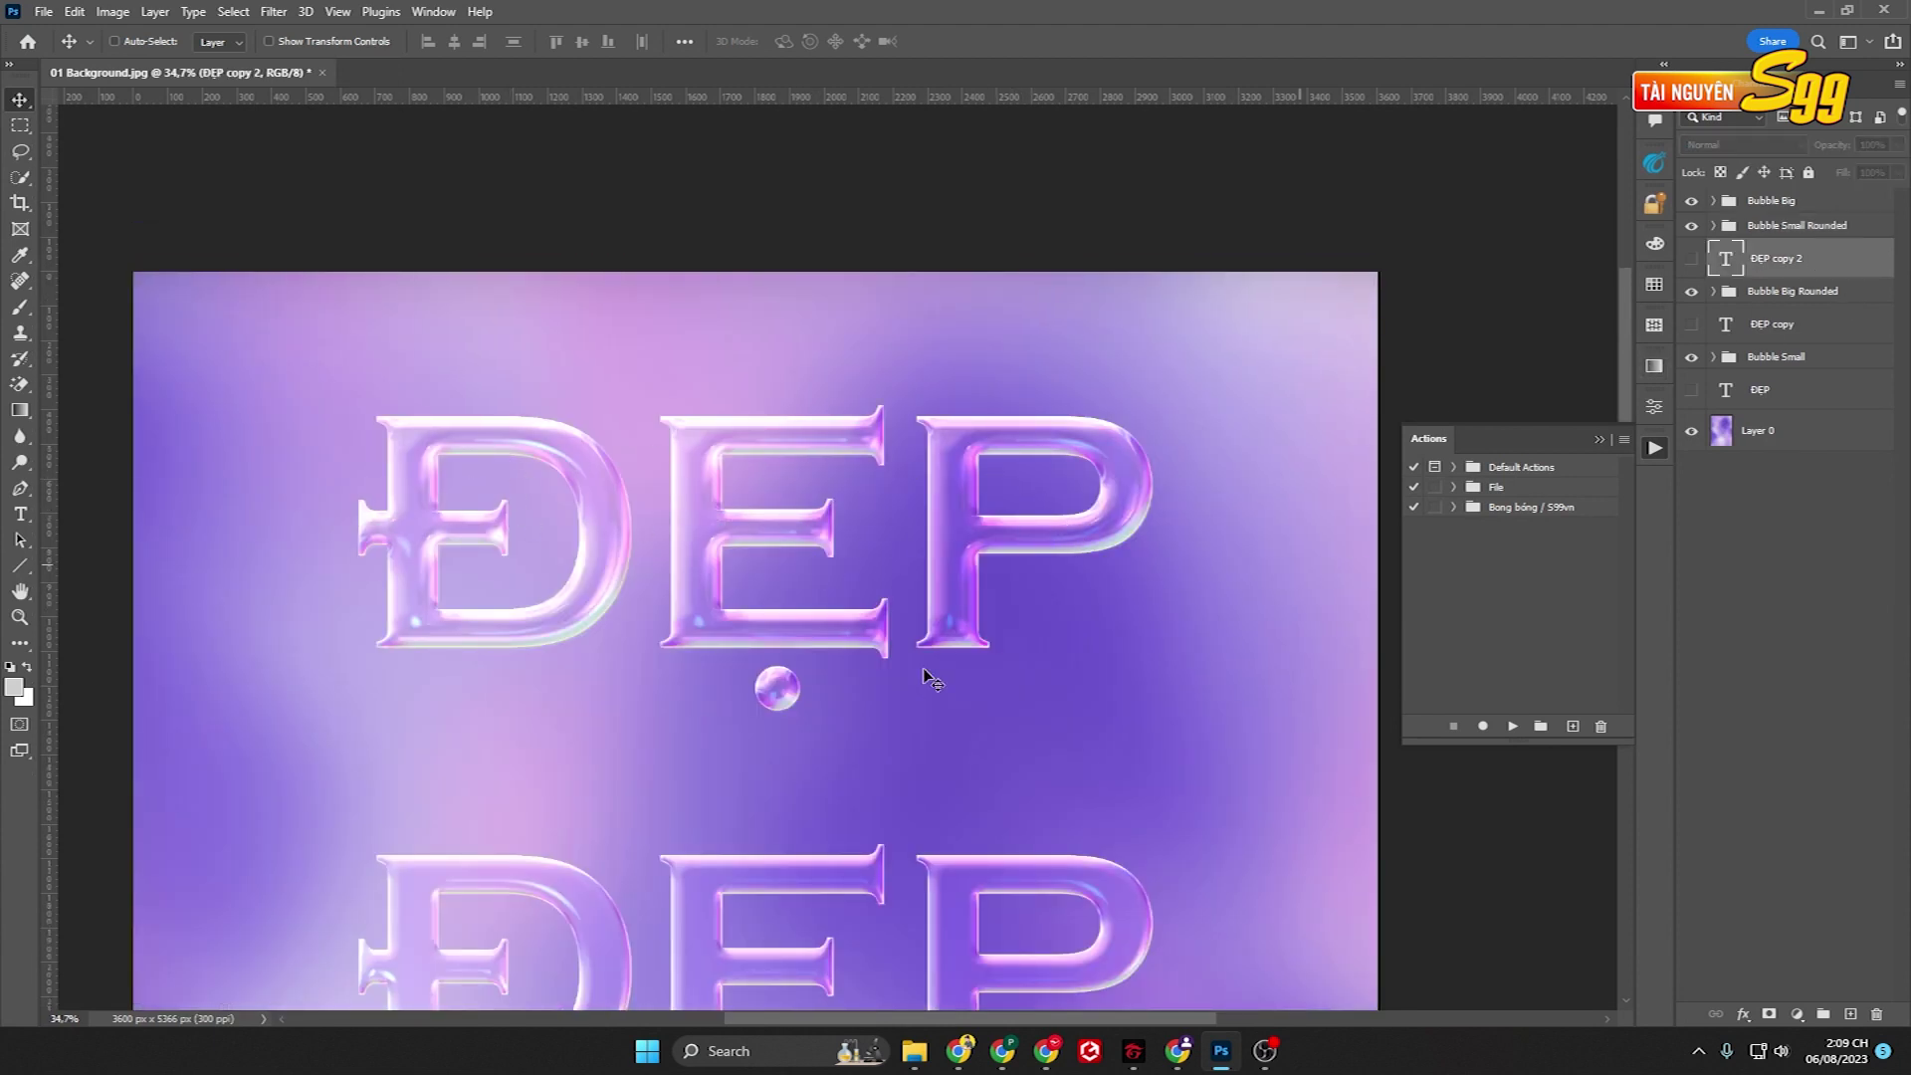
pyautogui.moveTo(993, 786); pyautogui.dragTo(1002, 567)
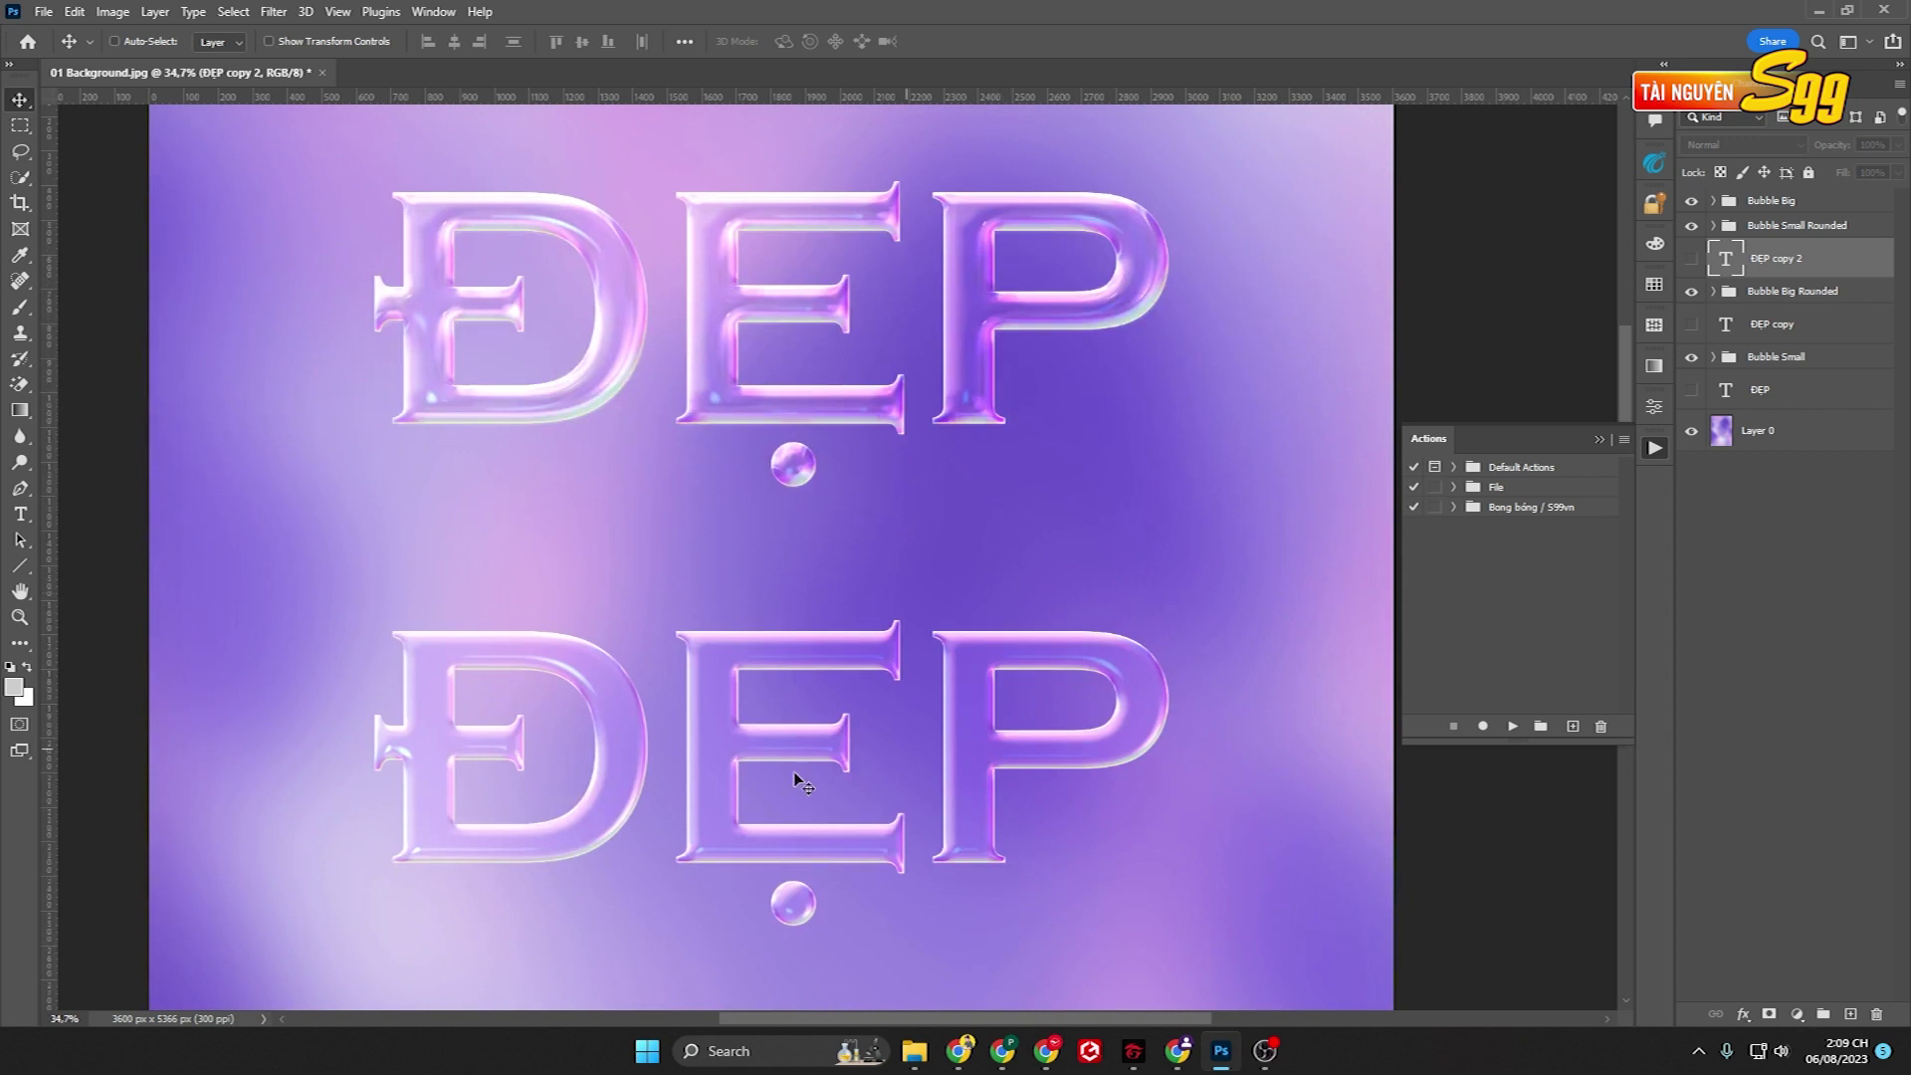
pyautogui.moveTo(985, 495); pyautogui.dragTo(977, 487)
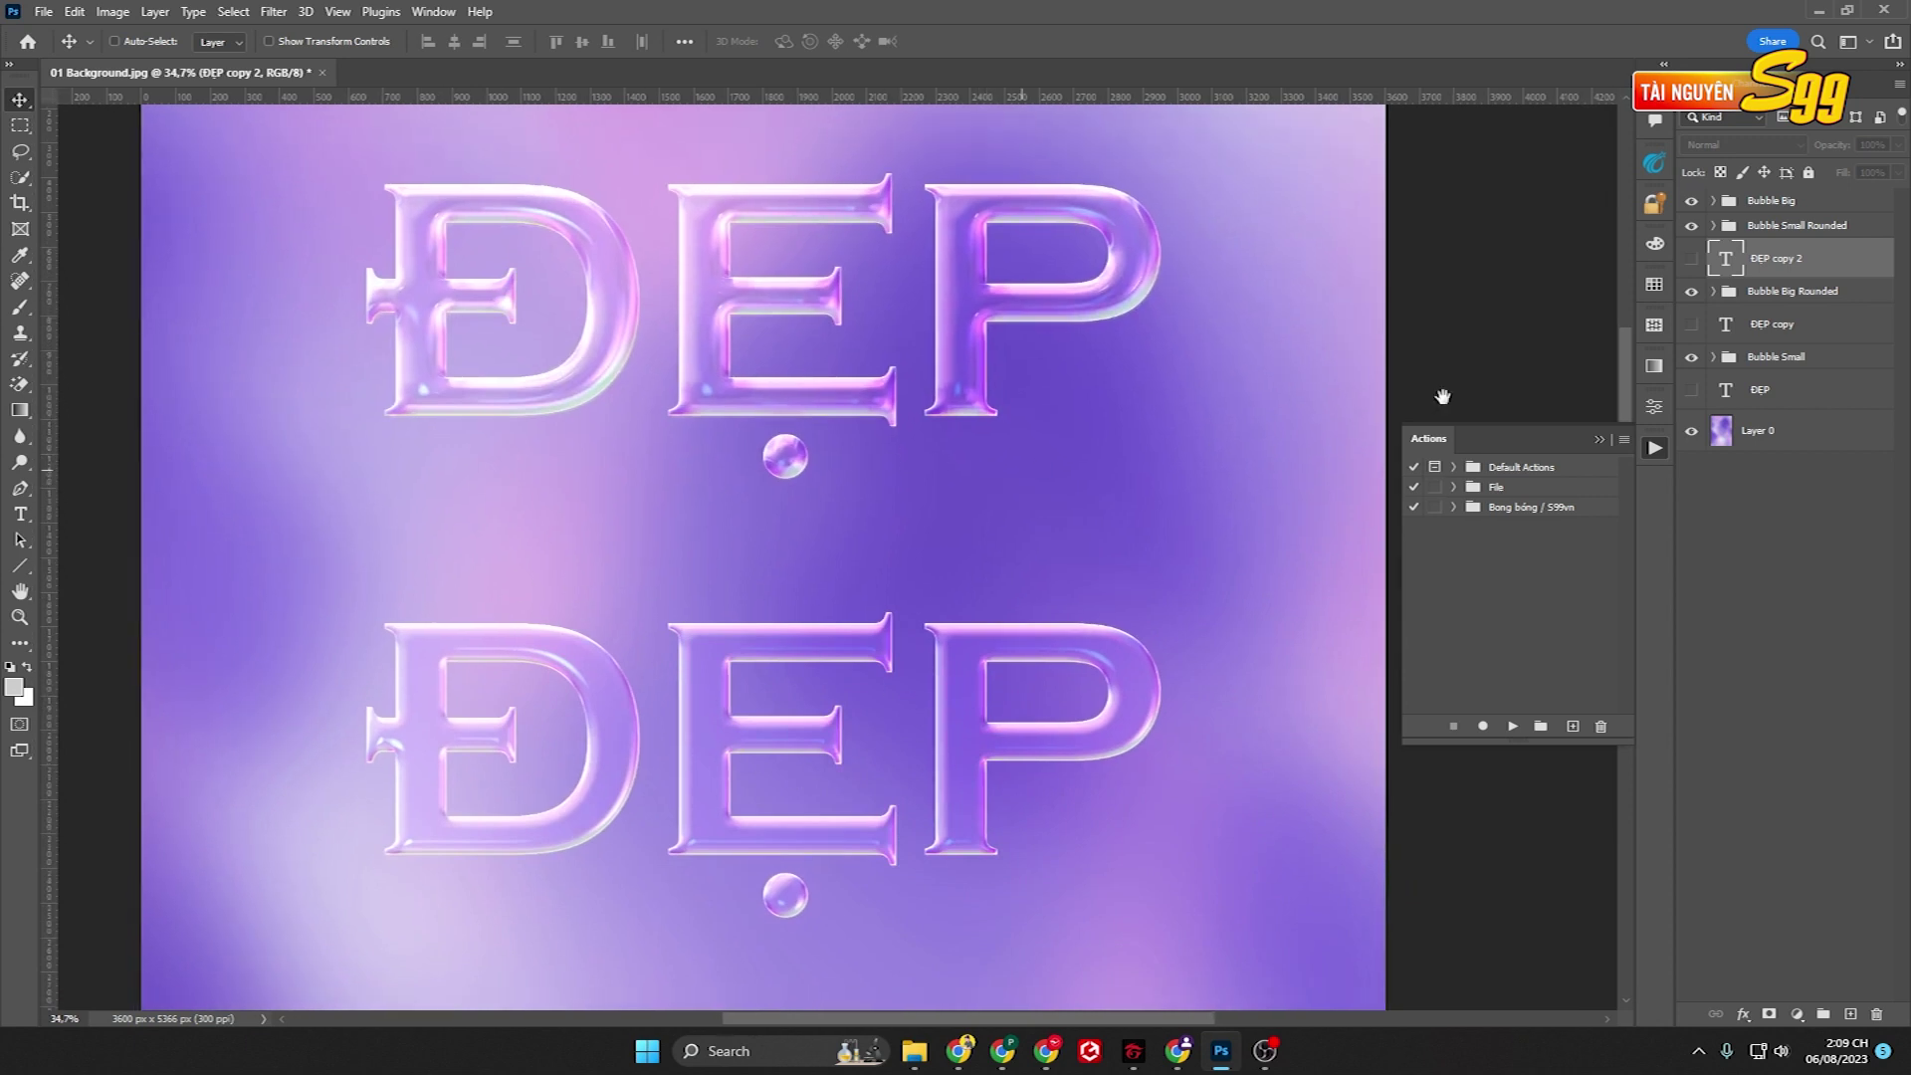
pyautogui.click(1824, 329)
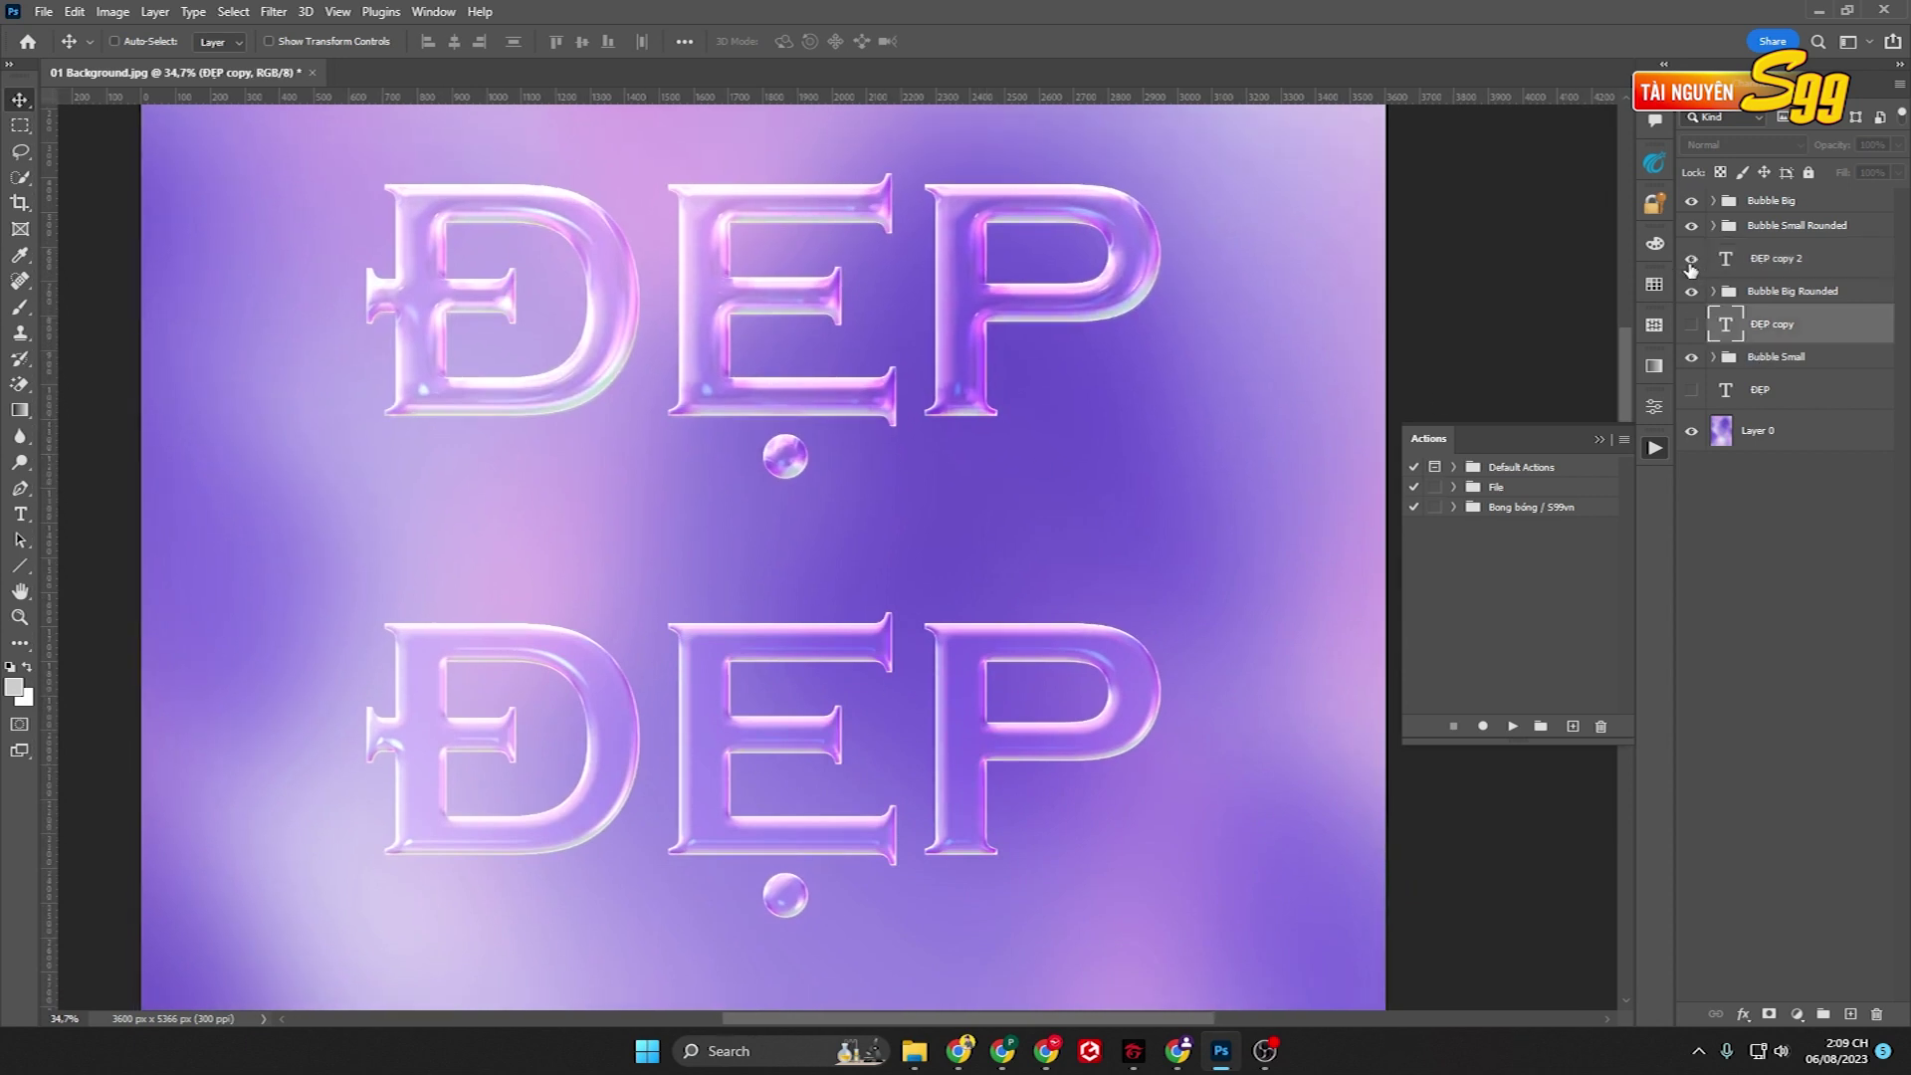
pyautogui.click(1725, 267)
pyautogui.click(1692, 261)
pyautogui.click(1691, 261)
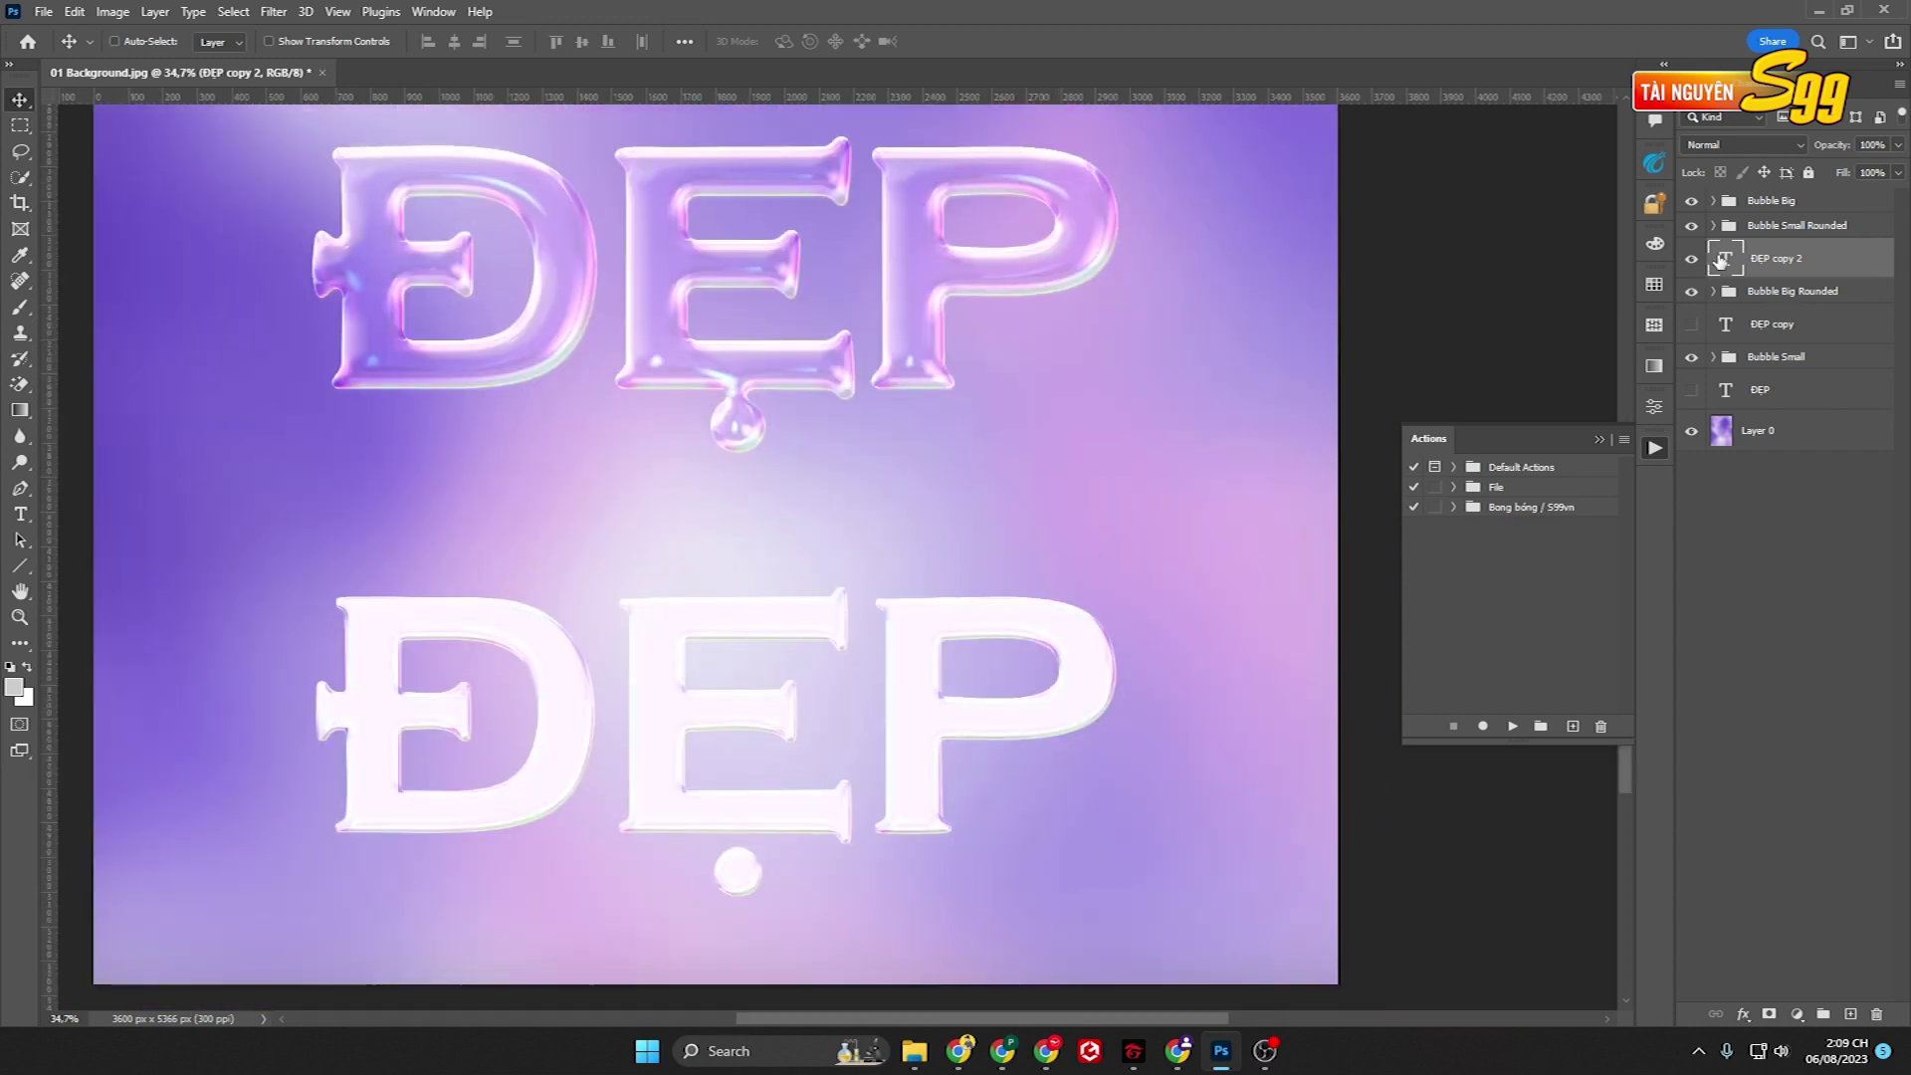
pyautogui.click(1692, 261)
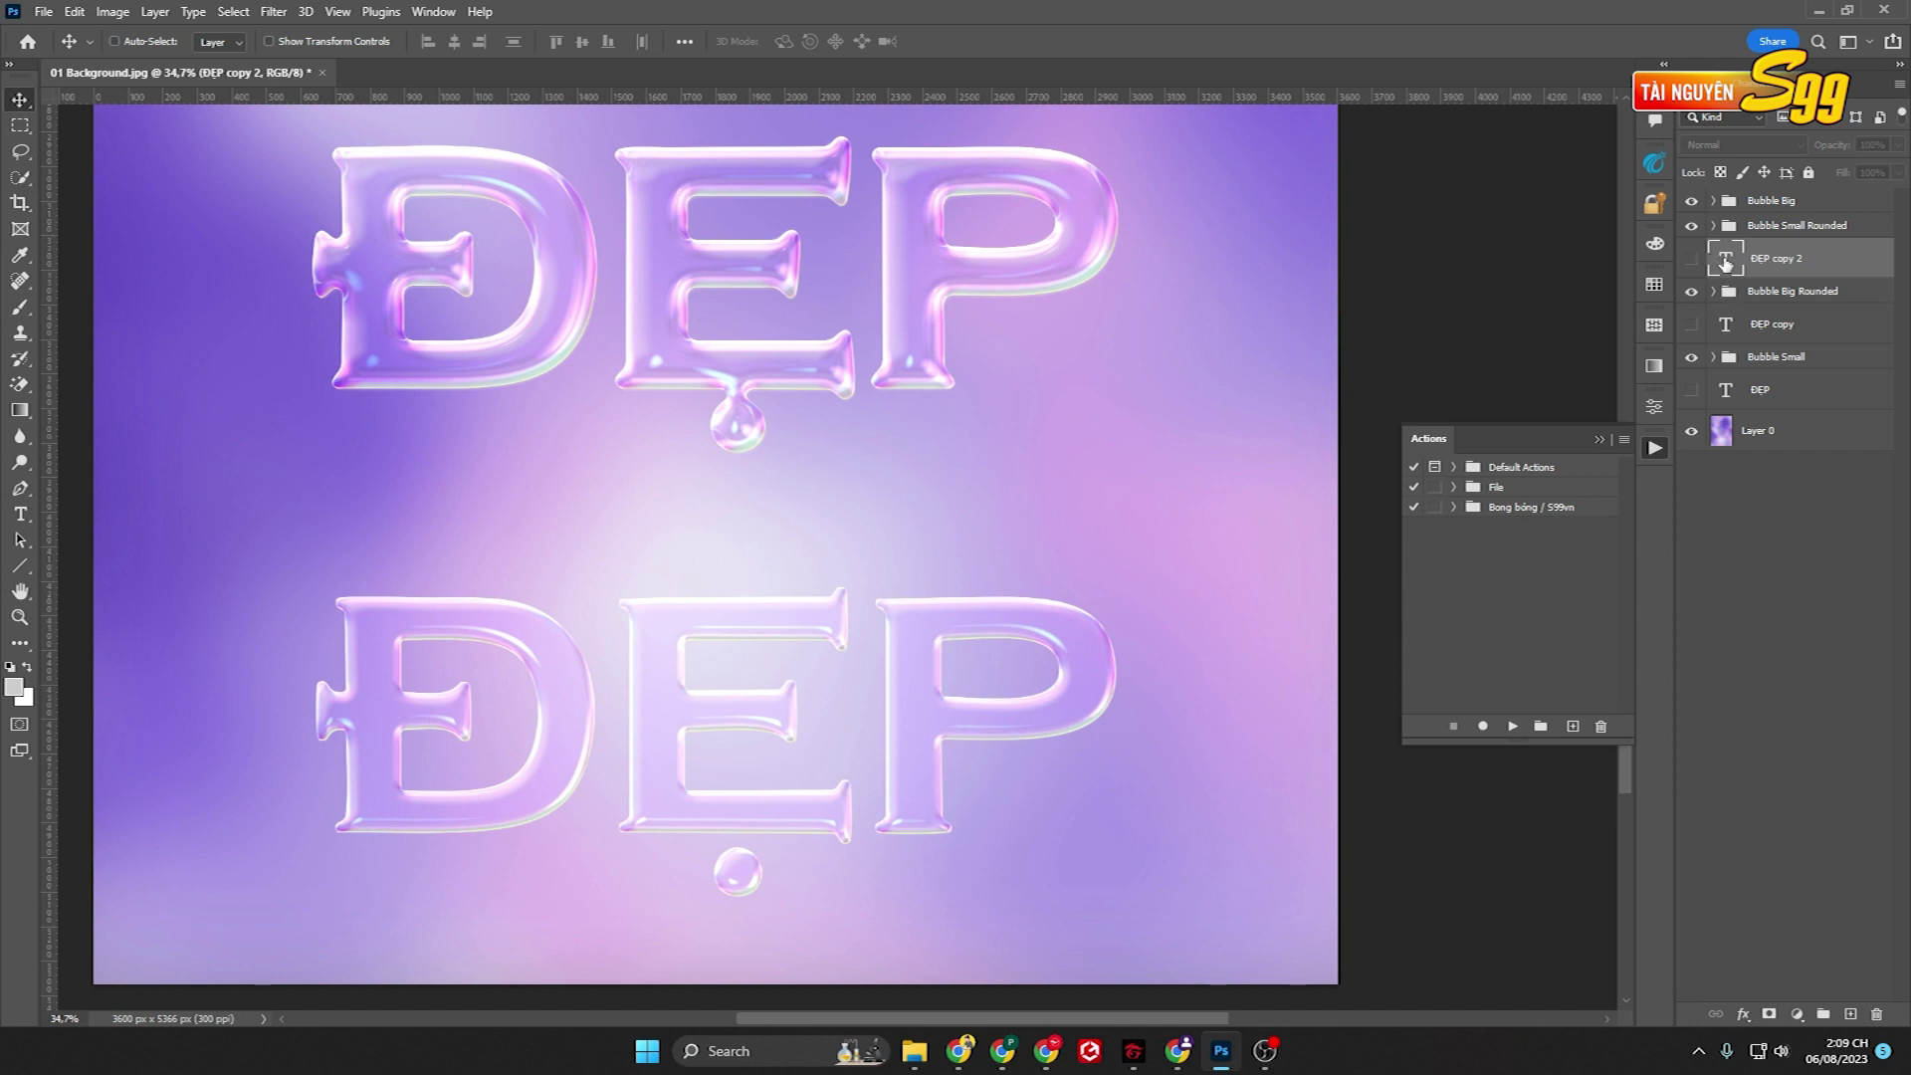
pyautogui.keyDown('ctrl'); pyautogui.click(1724, 261); pyautogui.keyUp('ctrl')
pyautogui.click(1803, 434)
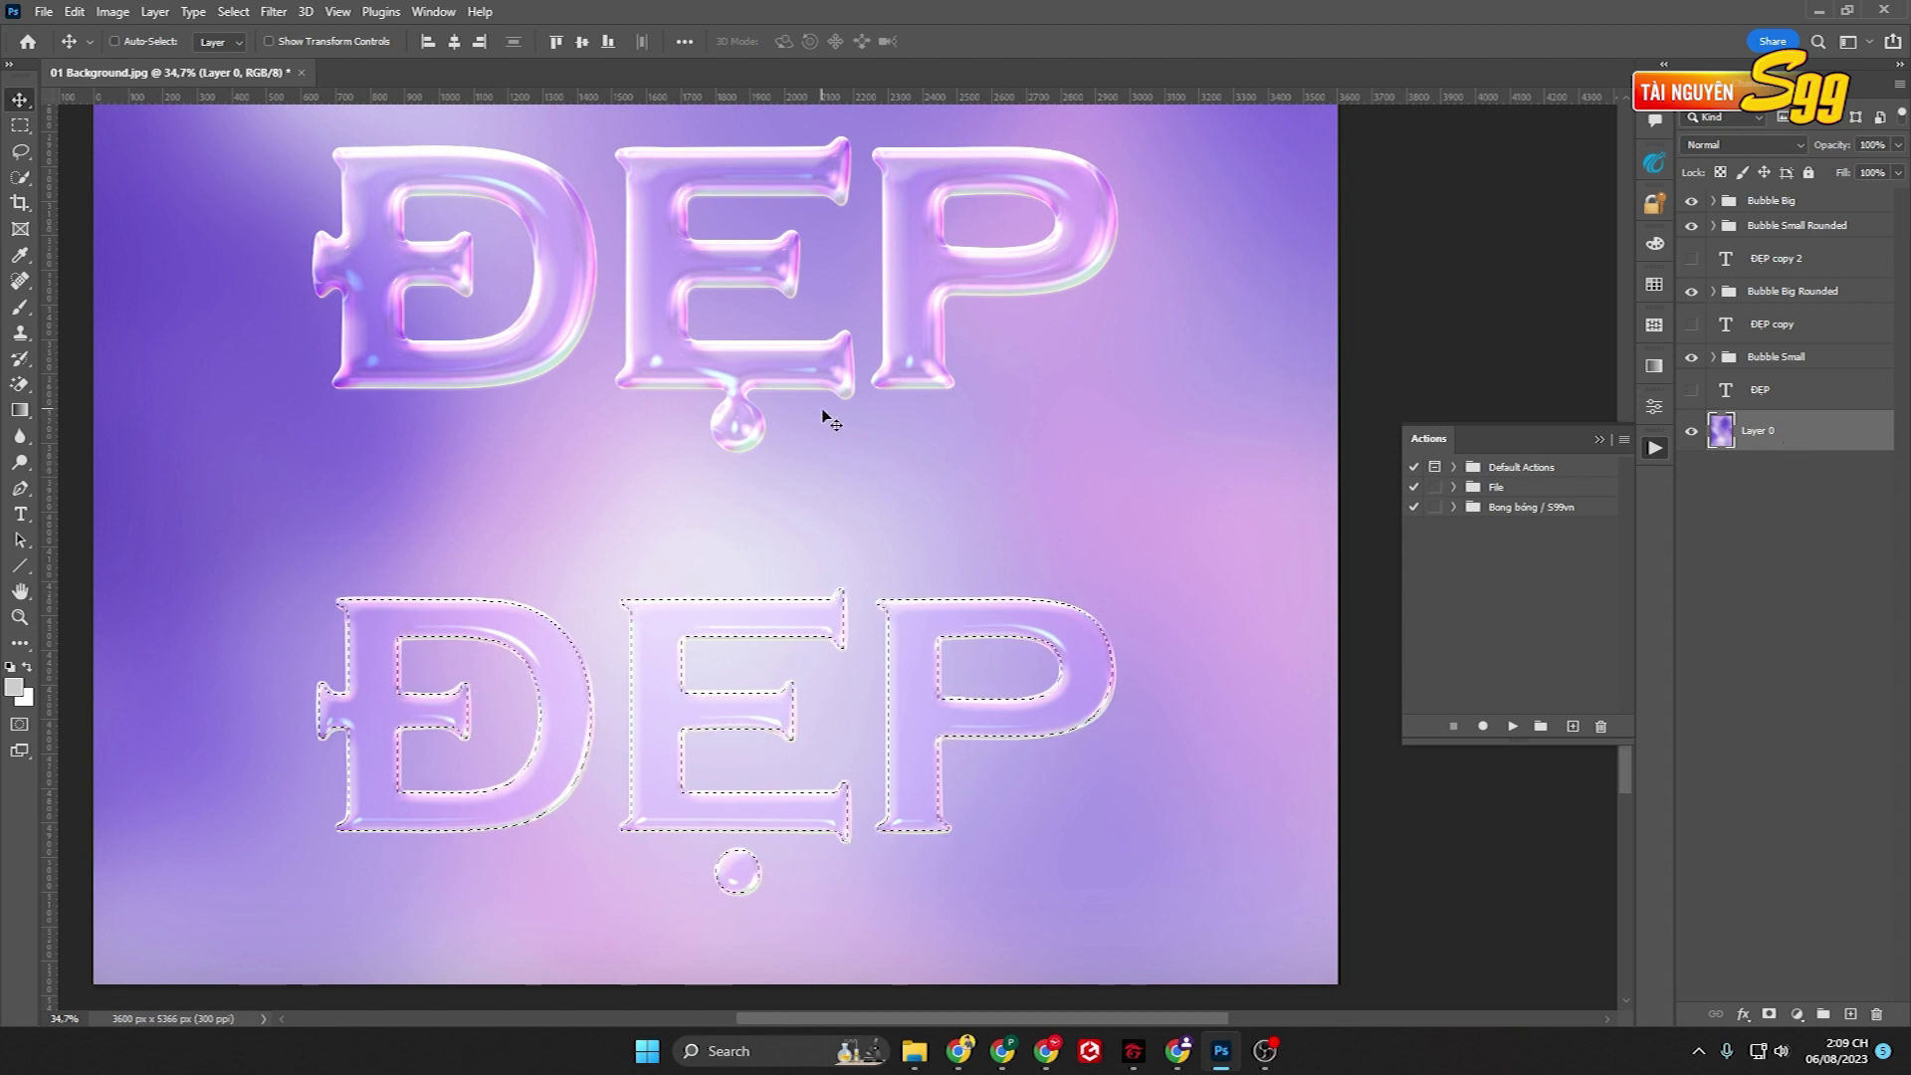
pyautogui.hotkey('ctrl', 'j')
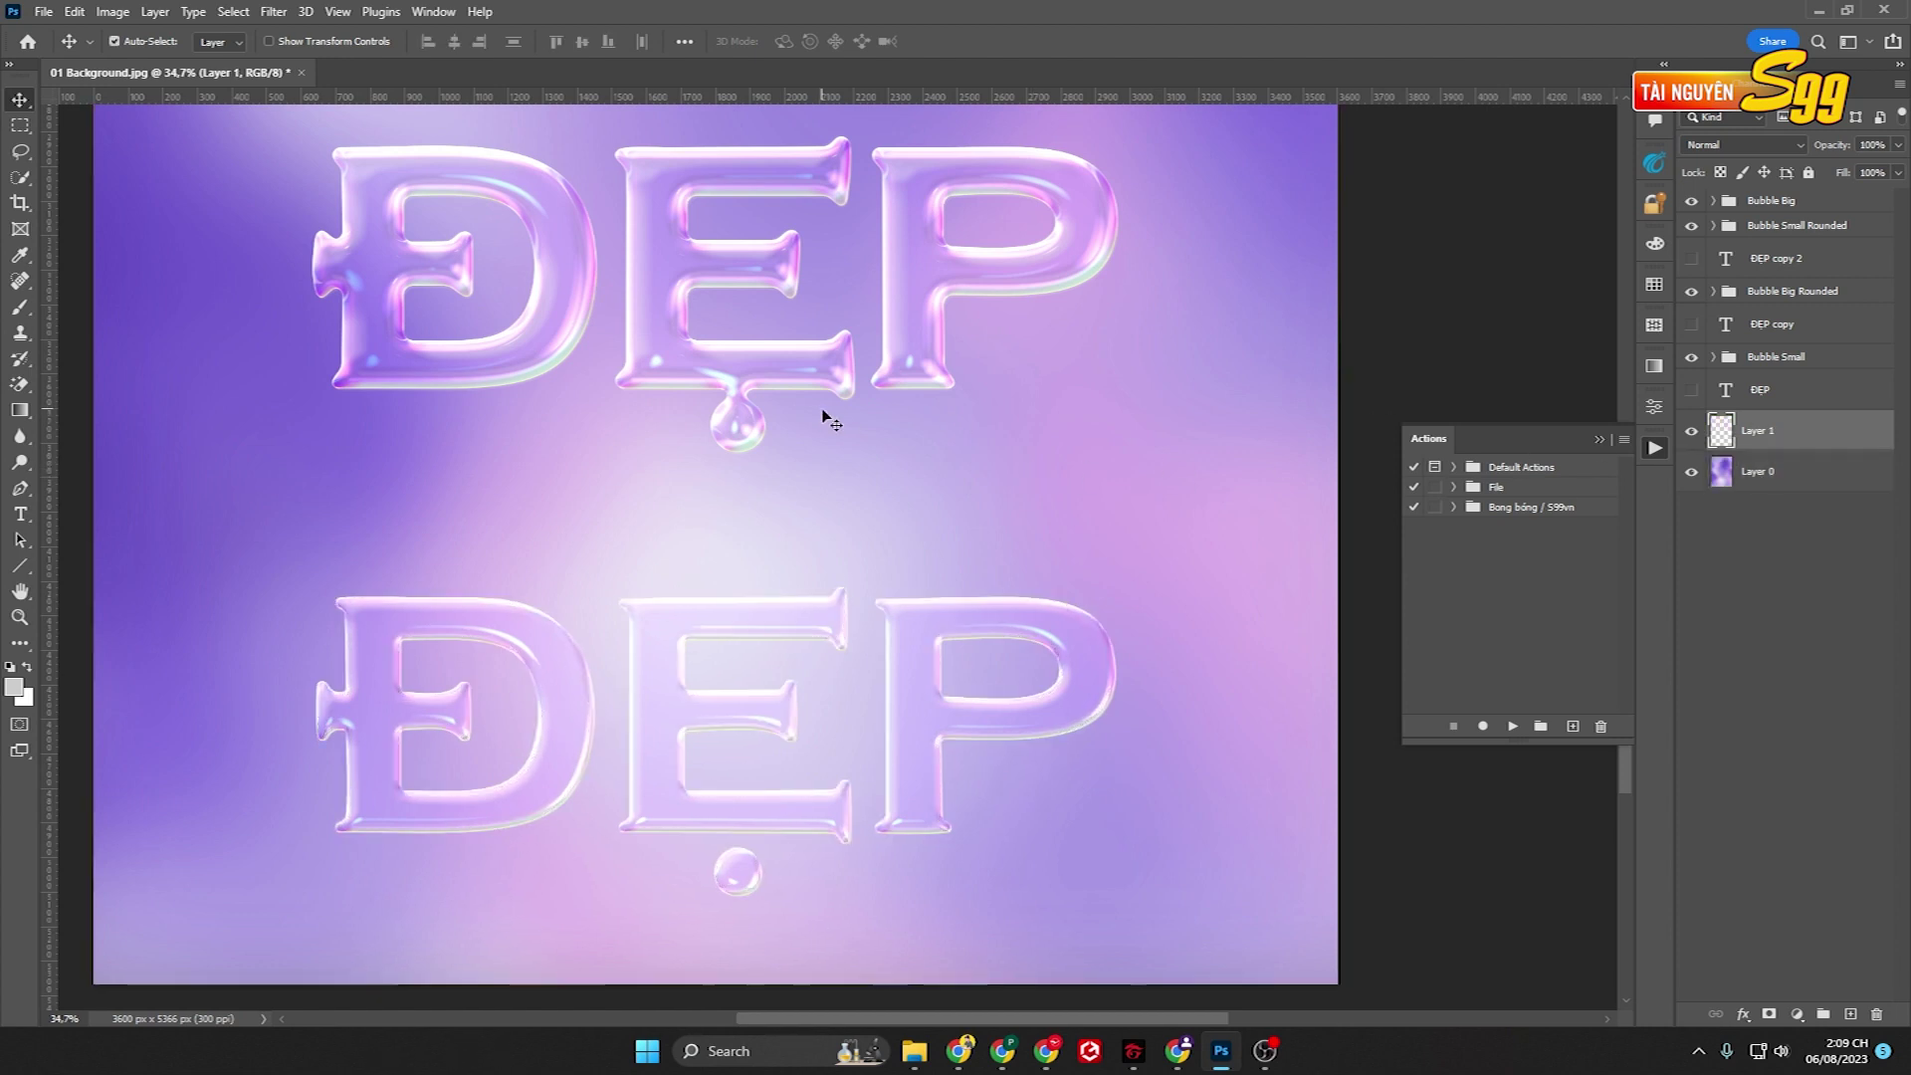
pyautogui.click(1691, 473)
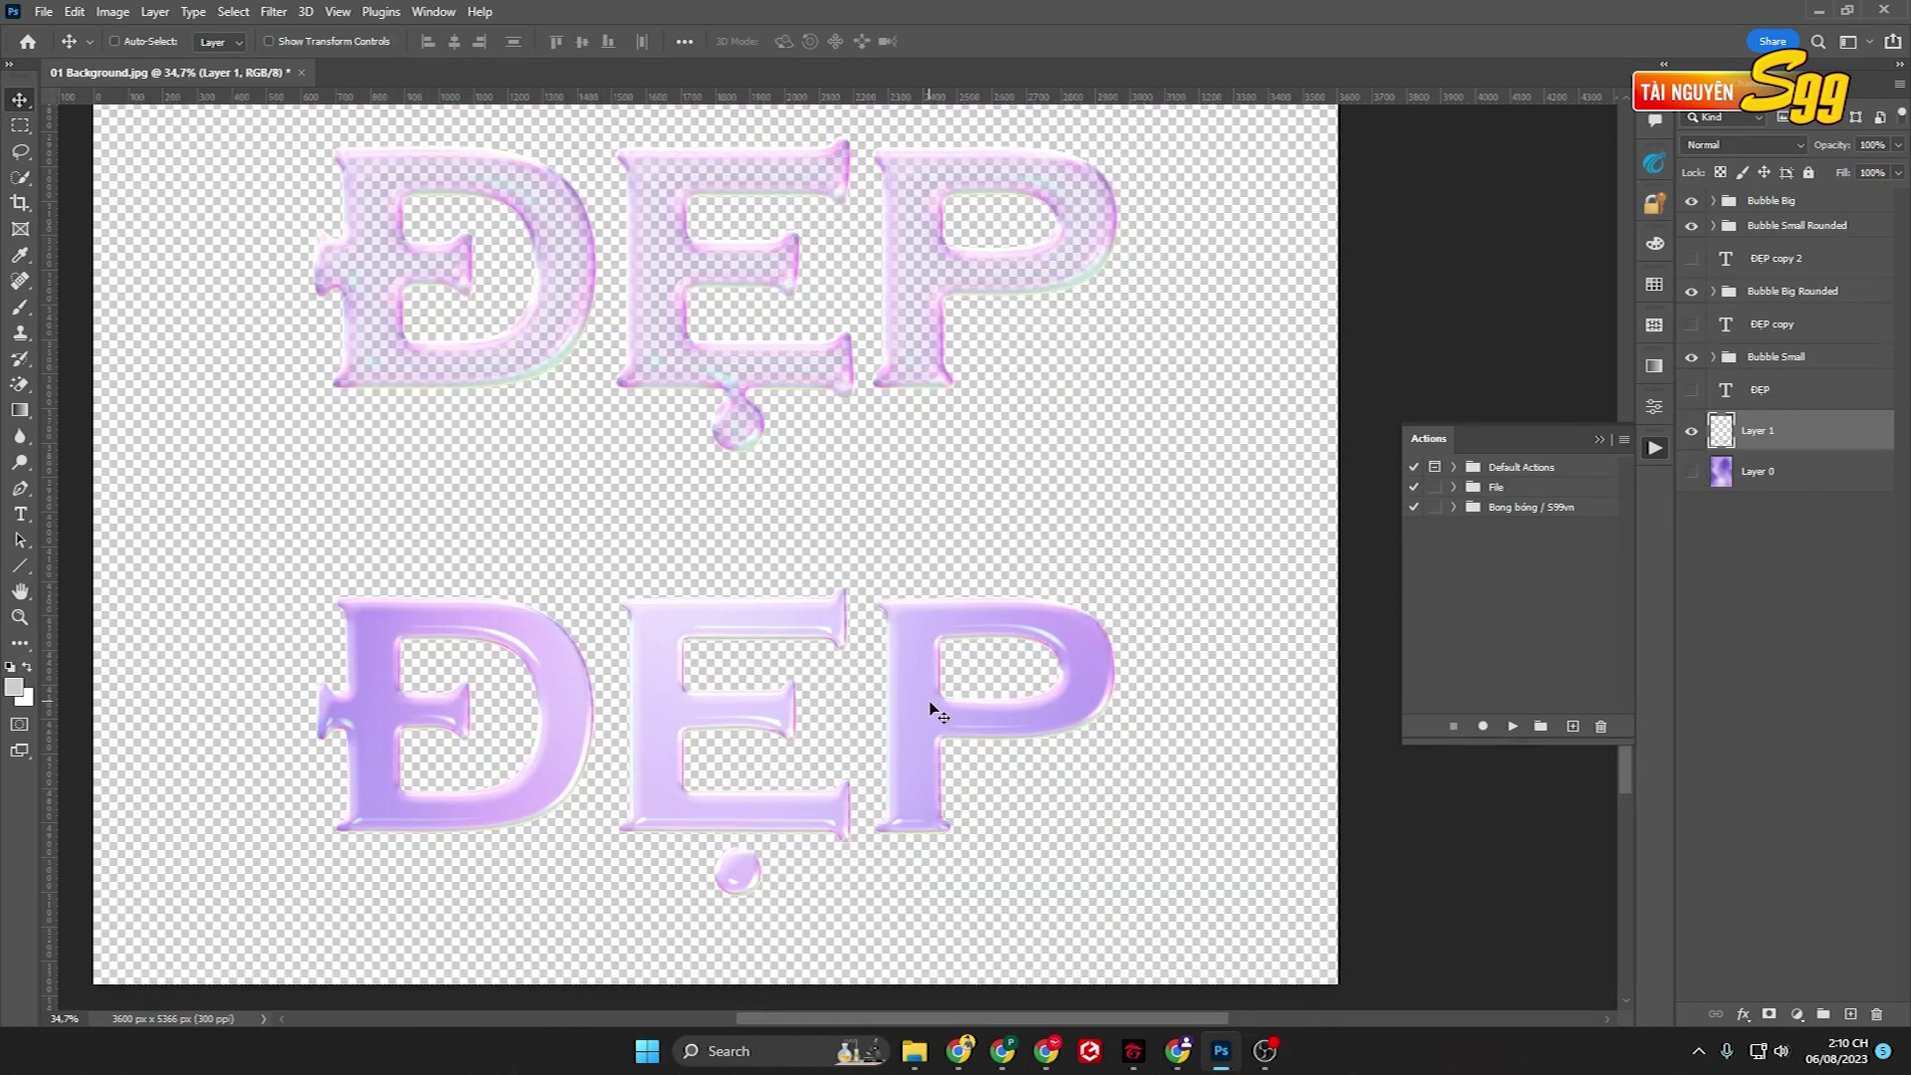
pyautogui.click(914, 1050)
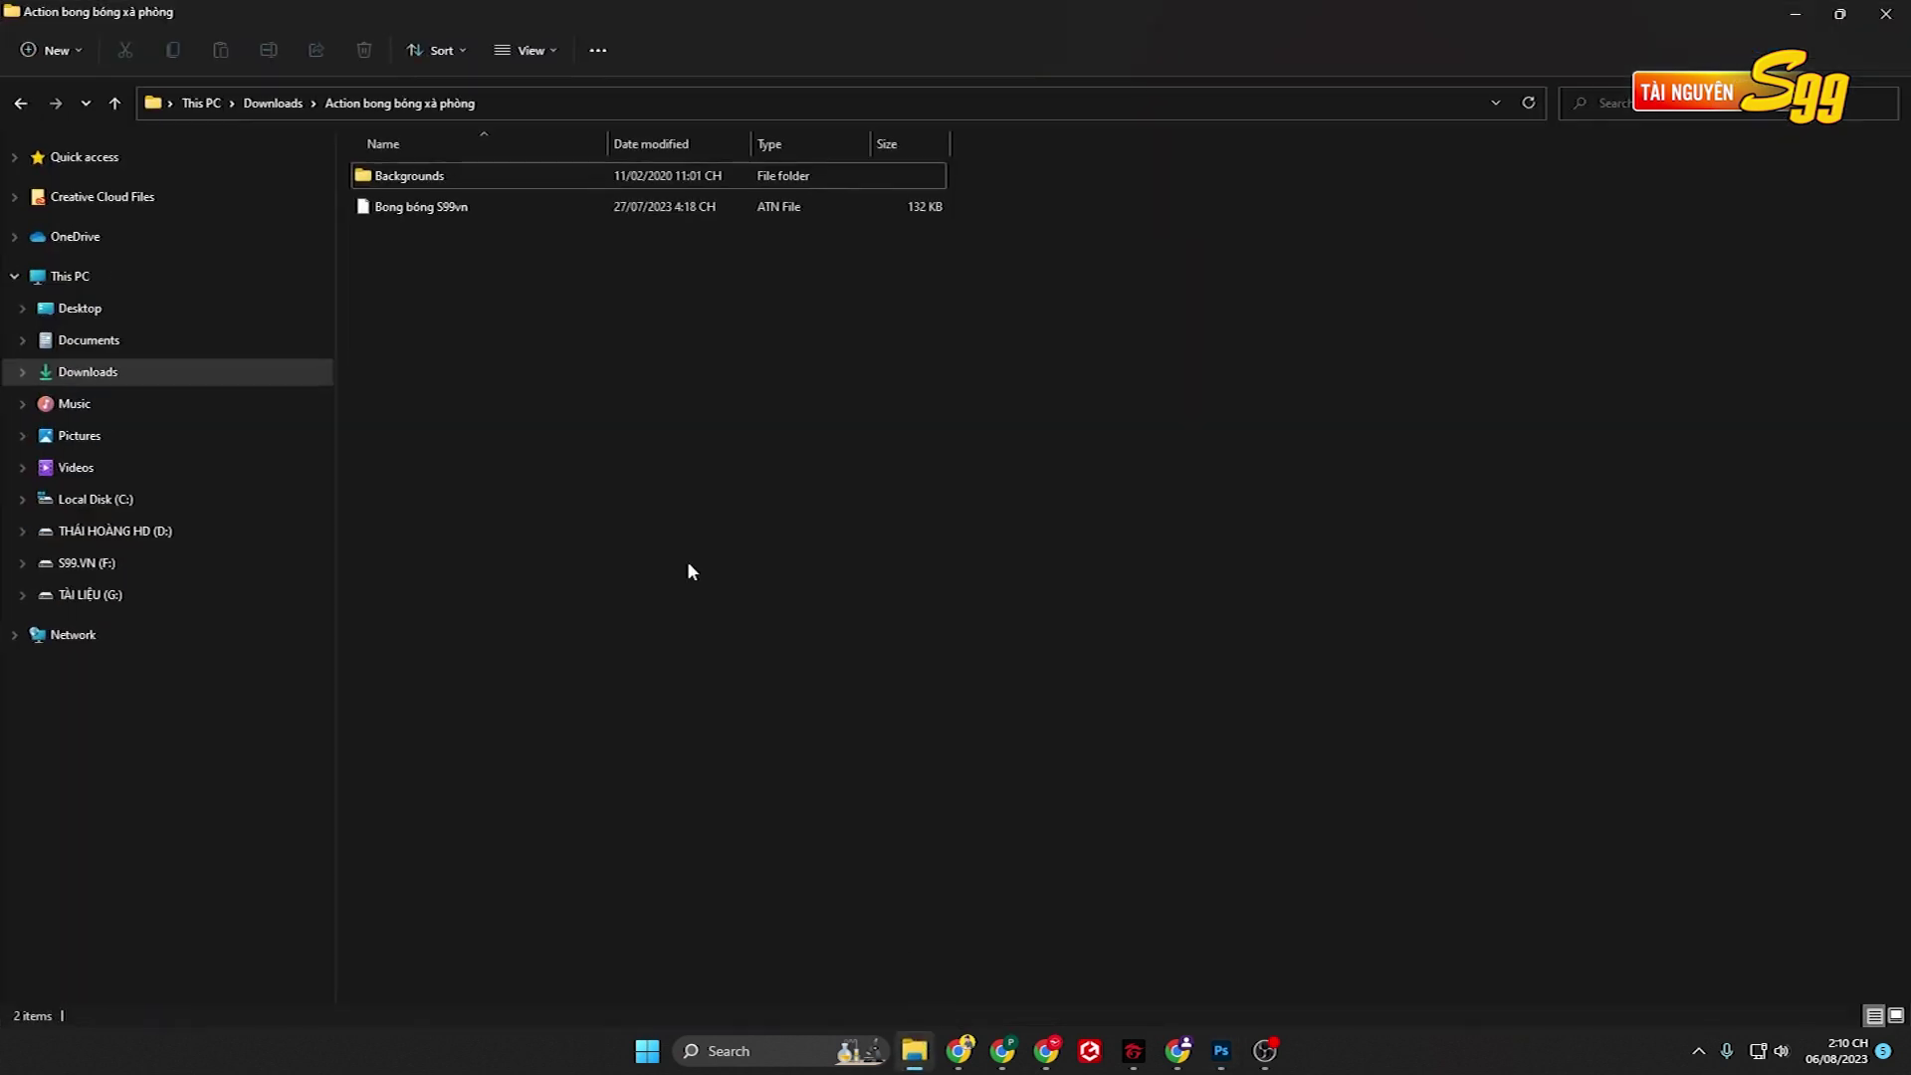
pyautogui.doubleClick(503, 183)
pyautogui.moveTo(343, 309); pyautogui.dragTo(647, 159)
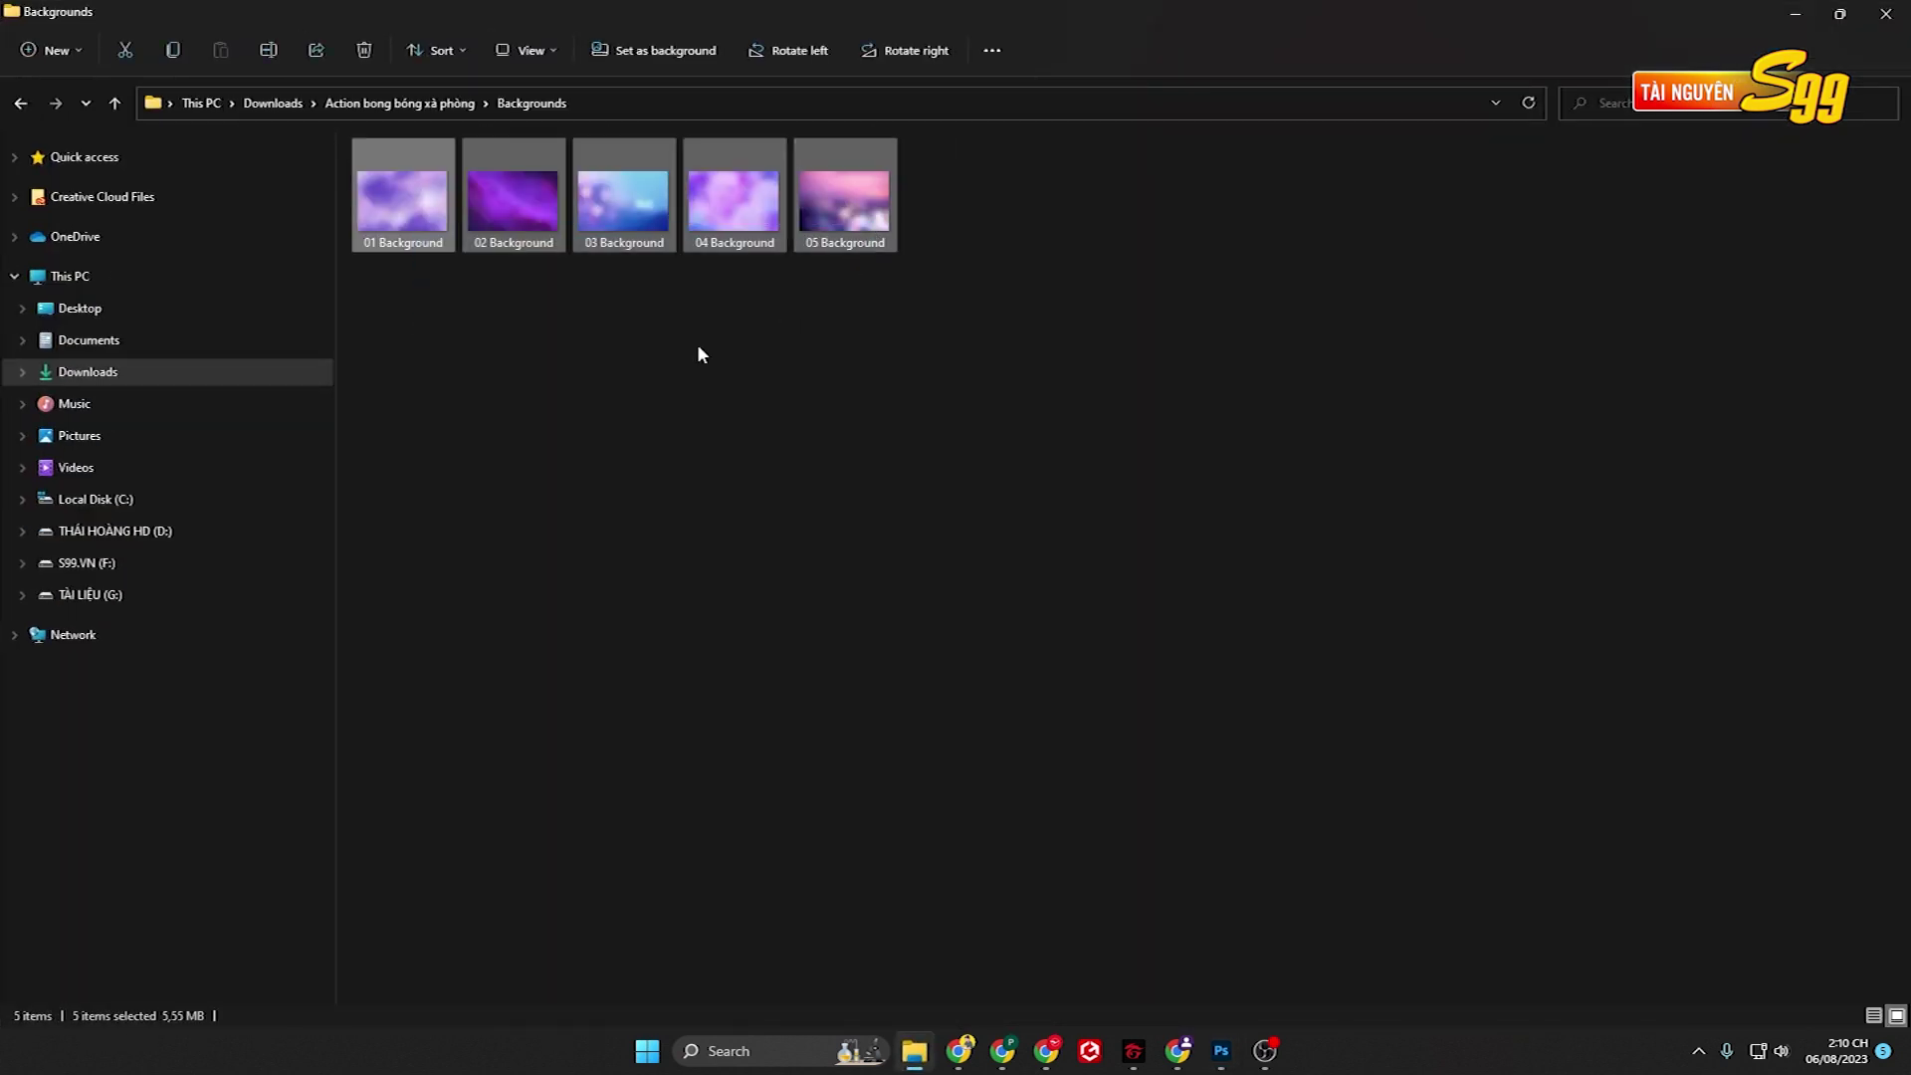
pyautogui.click(1005, 260)
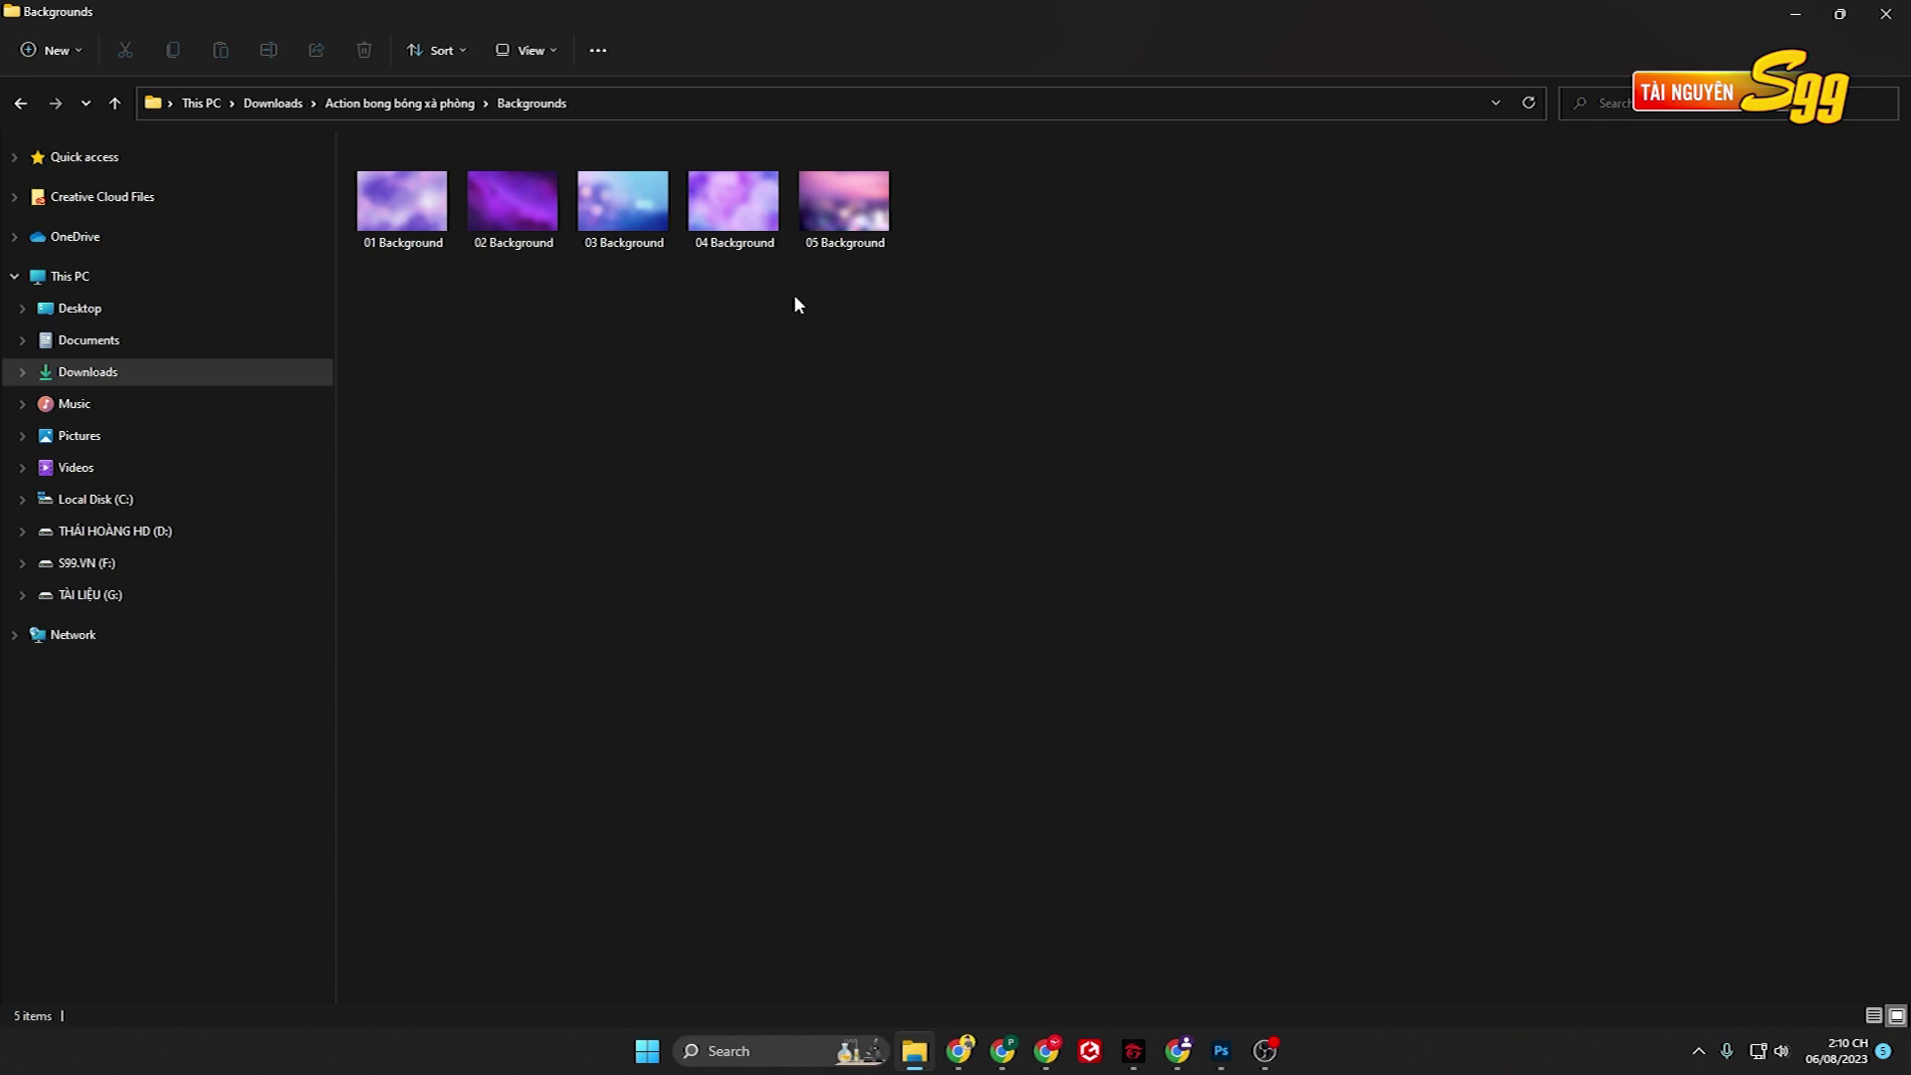
pyautogui.click(1795, 14)
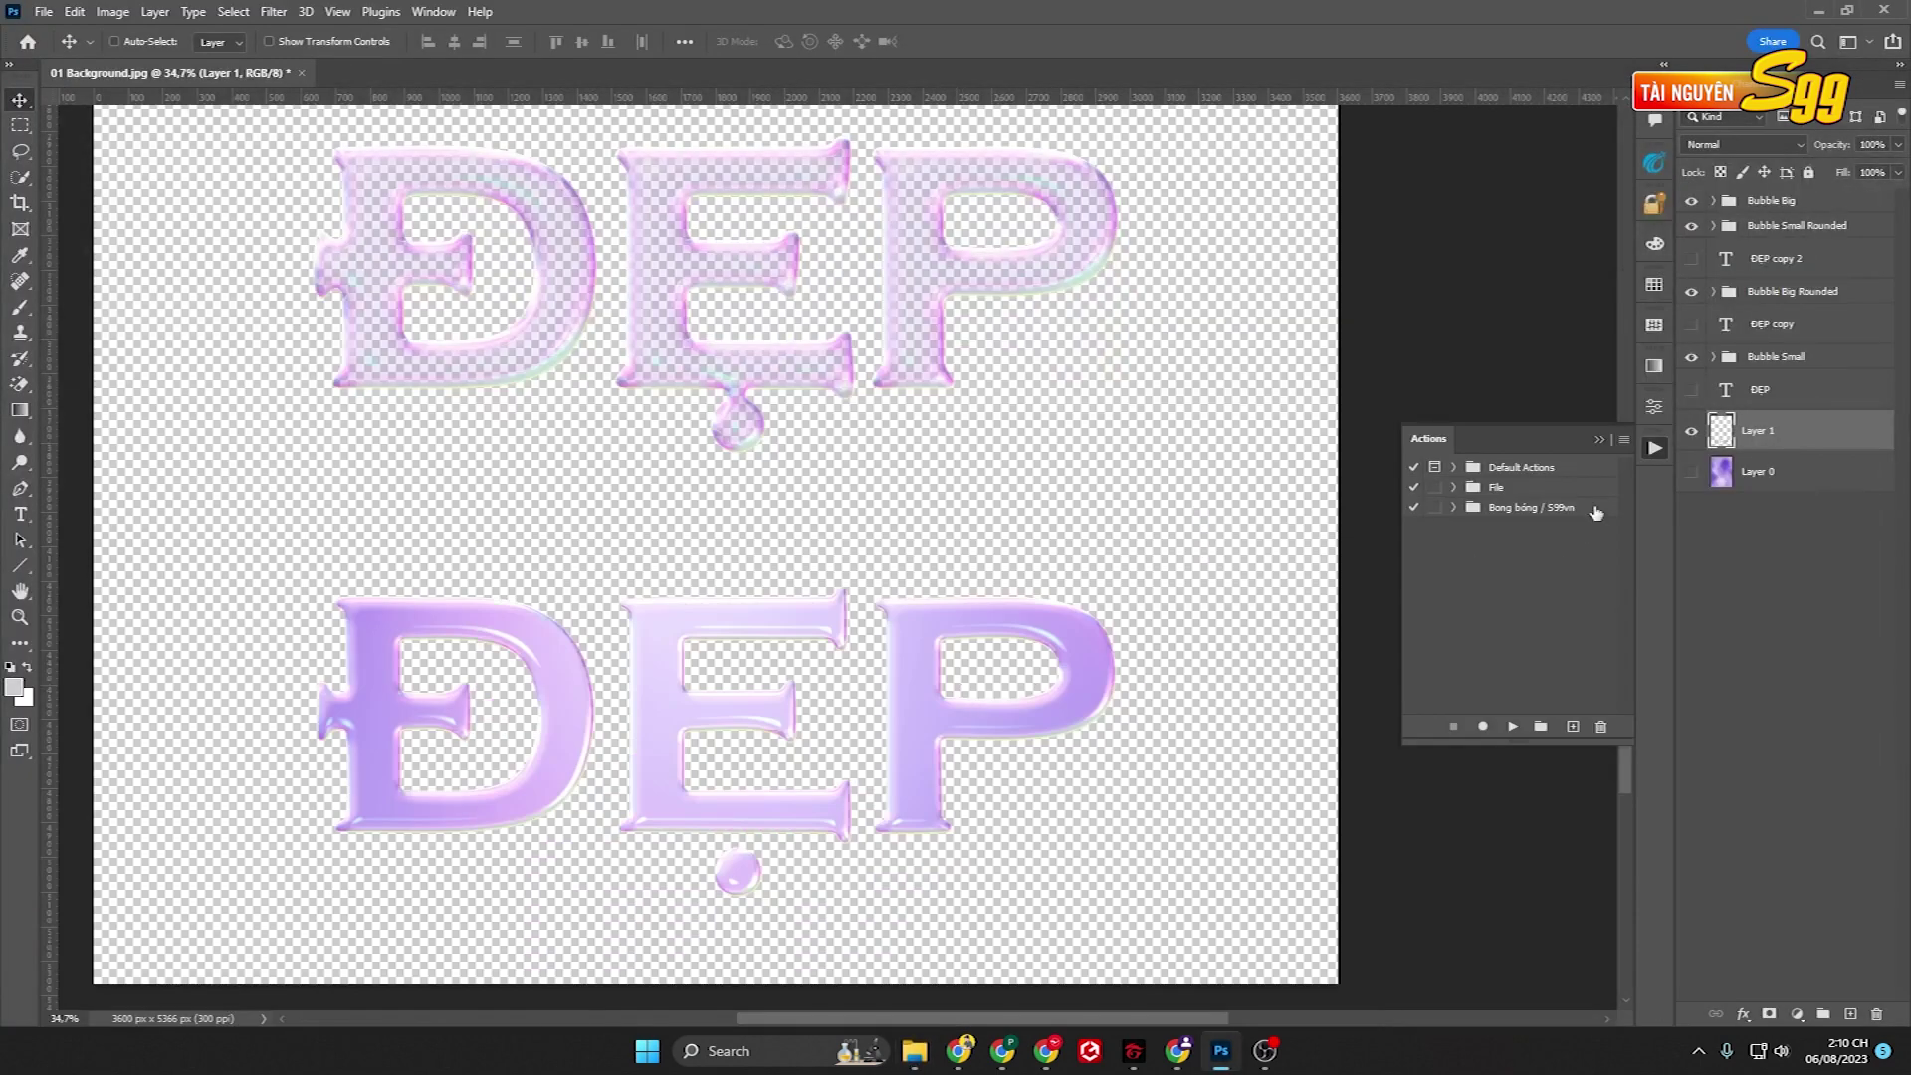
# Load the top ĐẸP letters as a selection, hide them, and copy Layer 0 into Layer 2.
pyautogui.click(1691, 474)
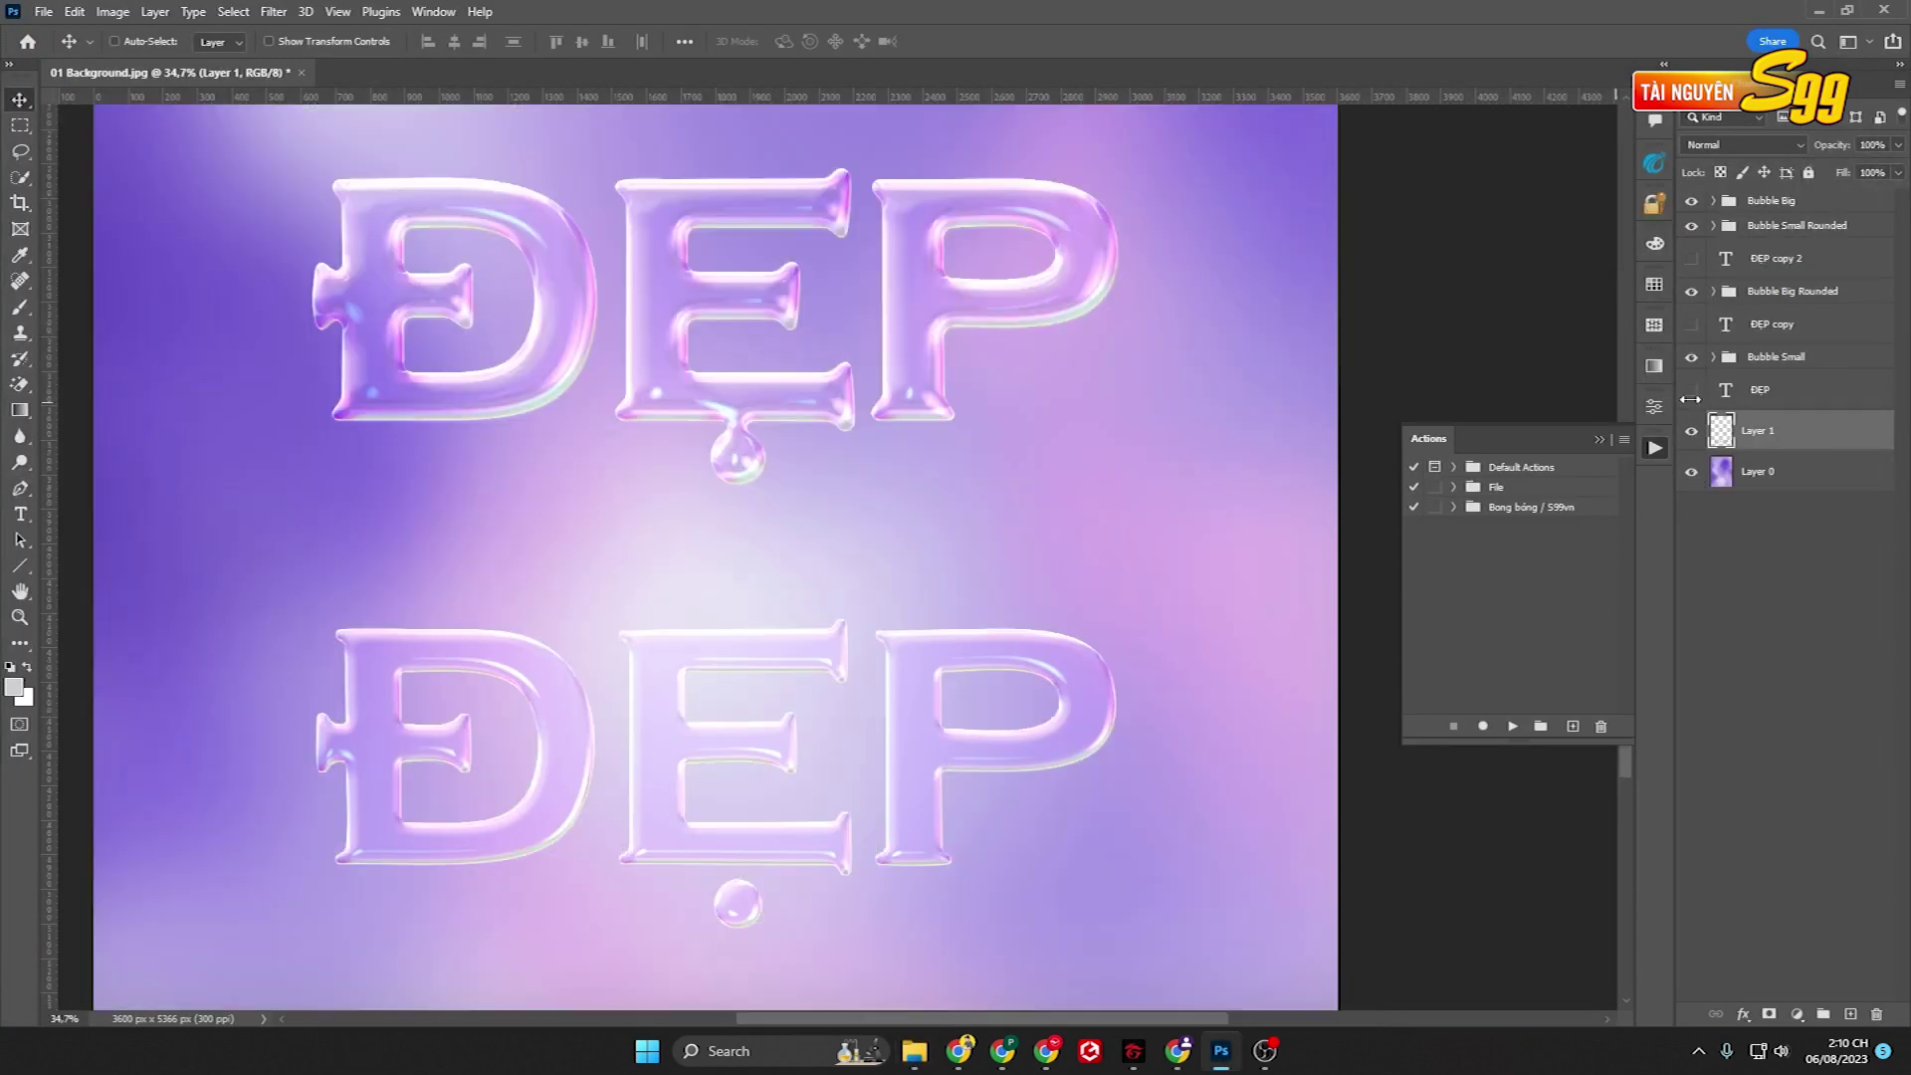
pyautogui.click(1713, 398)
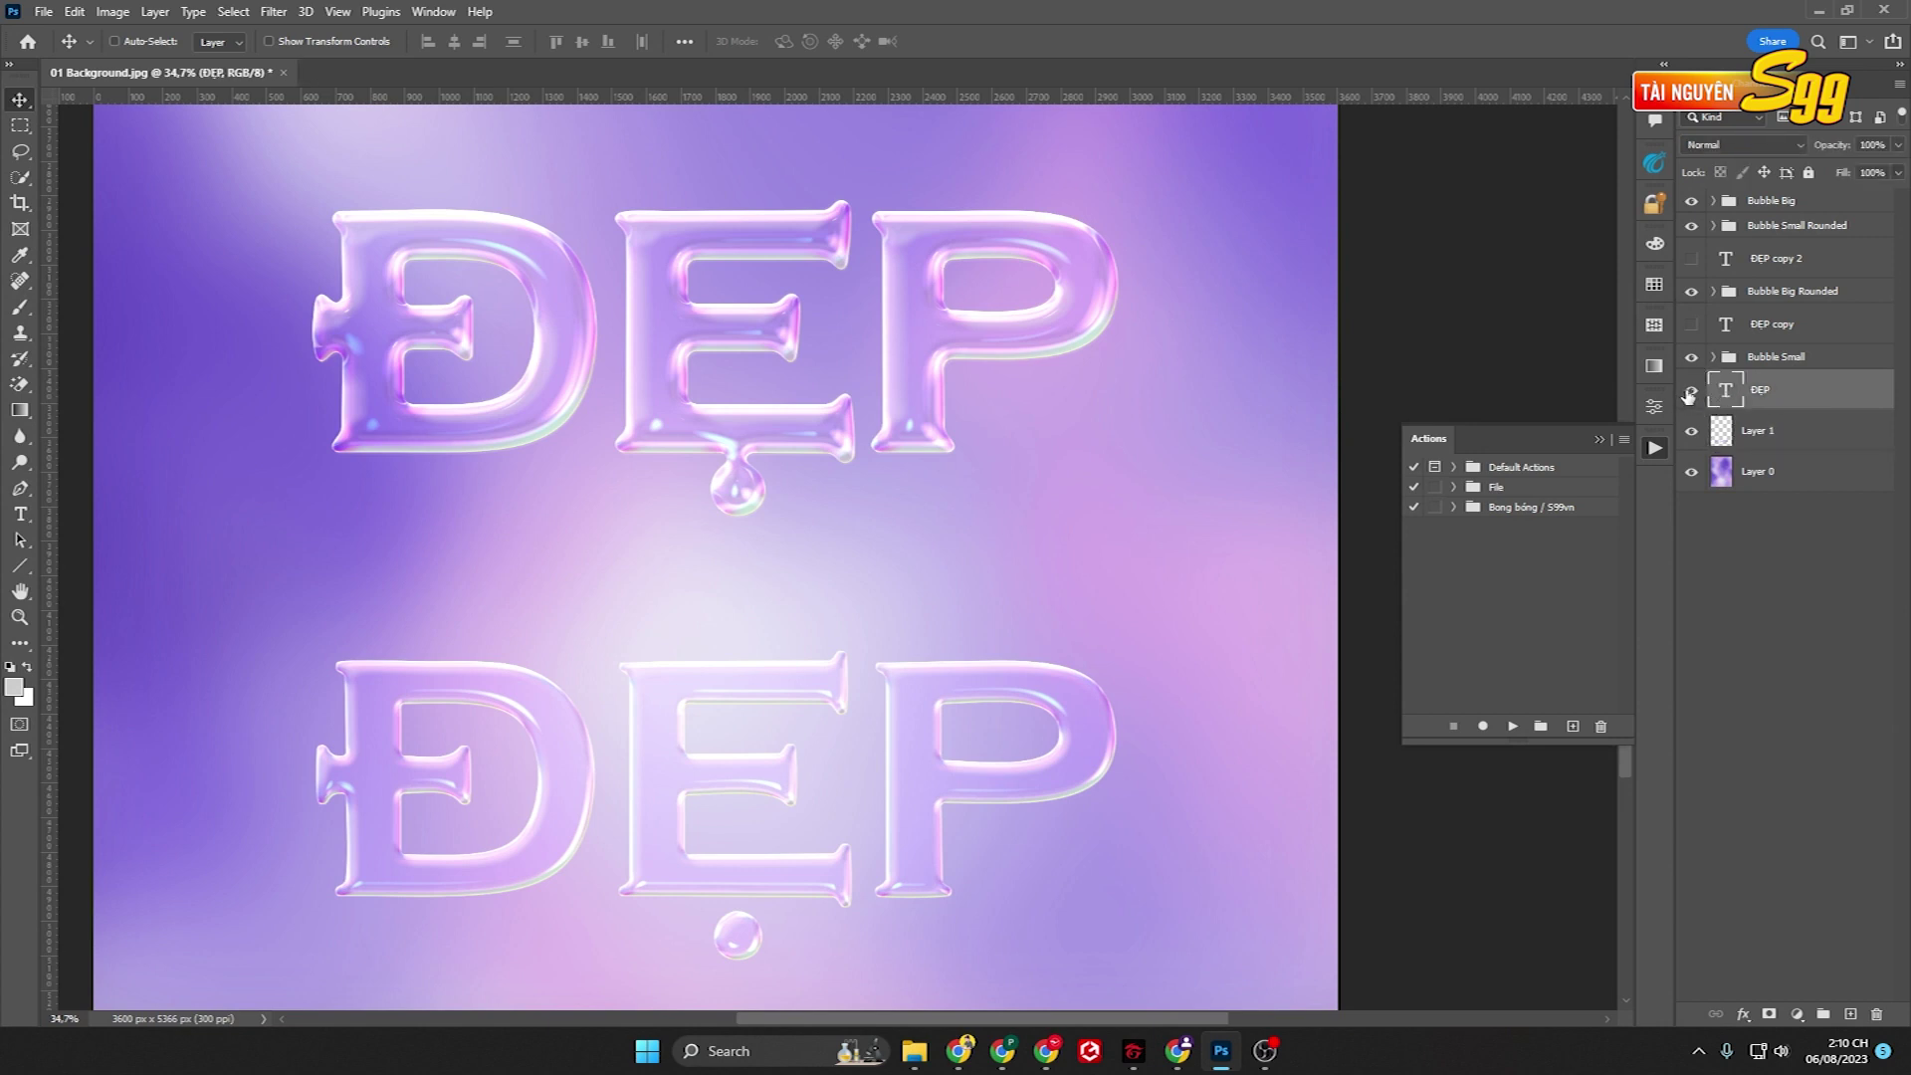
pyautogui.scroll(-5, 836, 266)
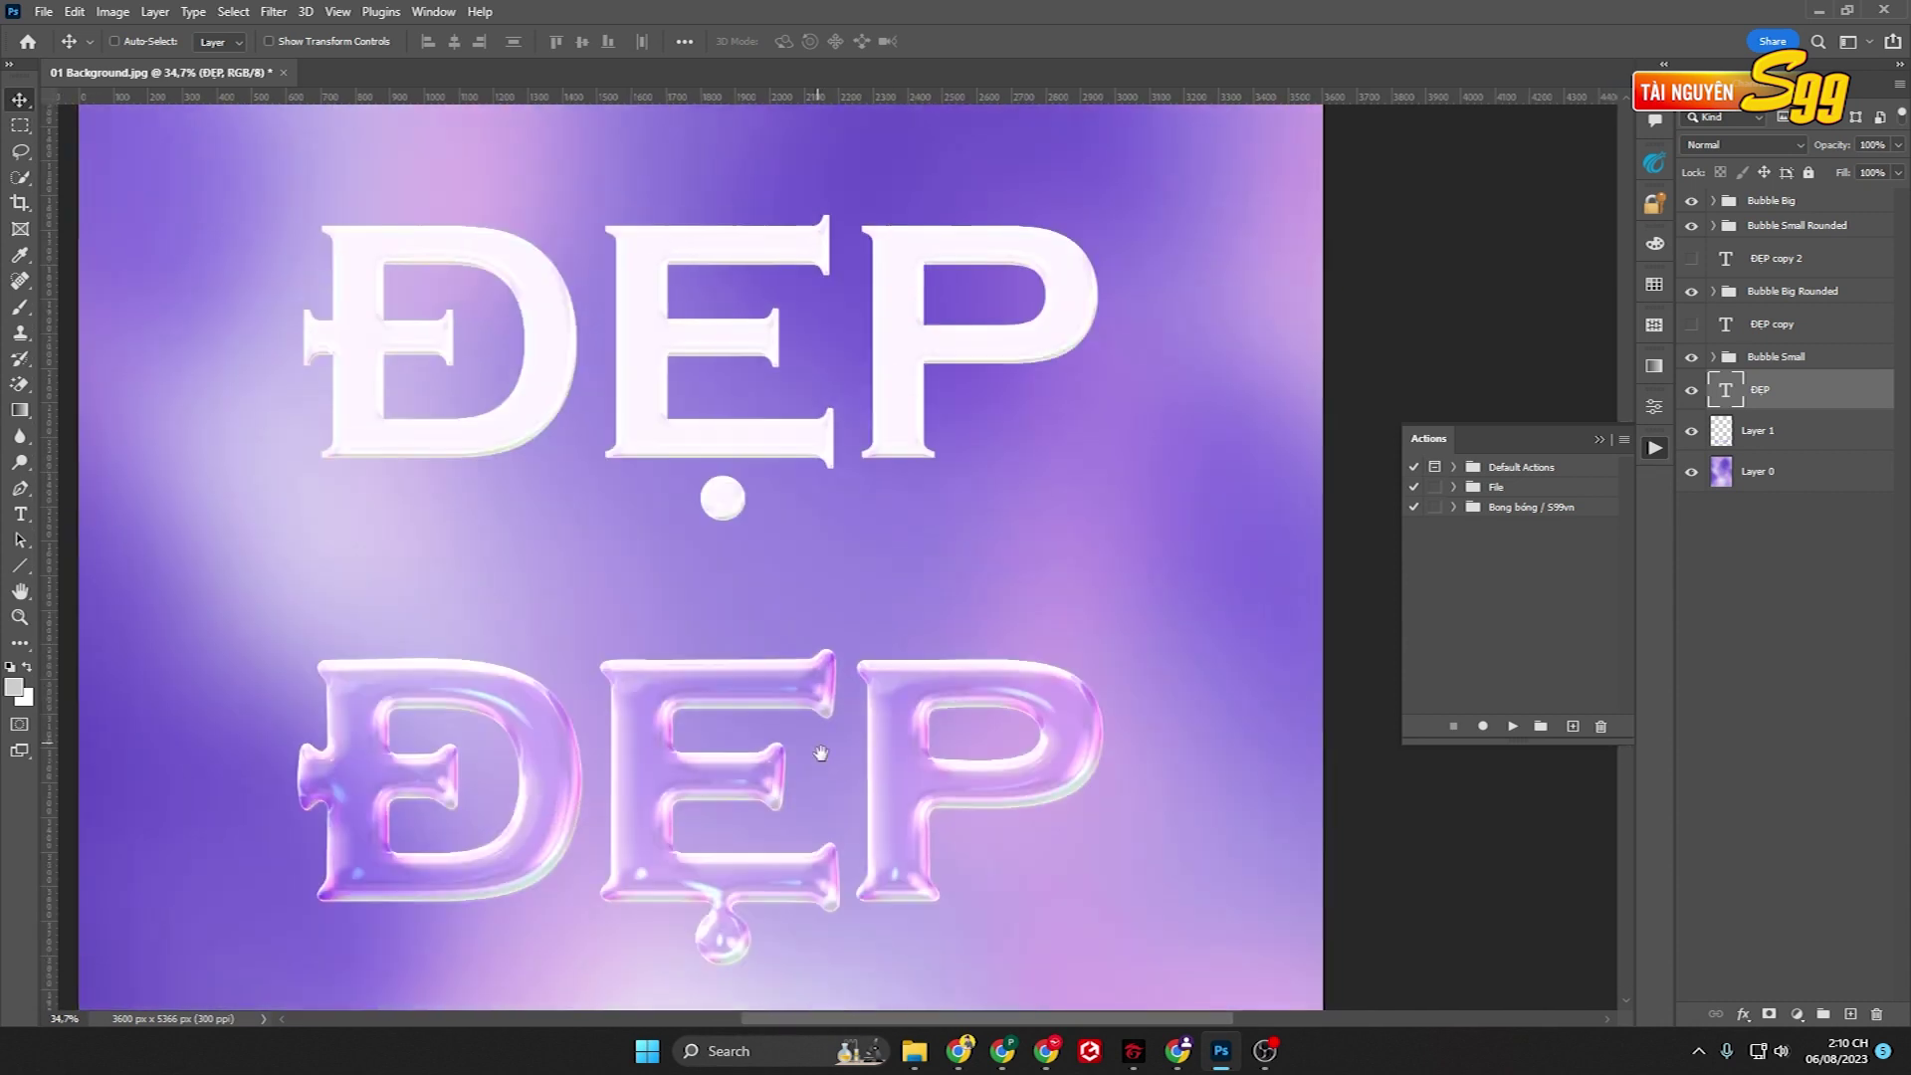
pyautogui.moveTo(762, 430)
pyautogui.mouseDown()
pyautogui.moveTo(759, 599)
pyautogui.moveTo(783, 470)
pyautogui.mouseUp()
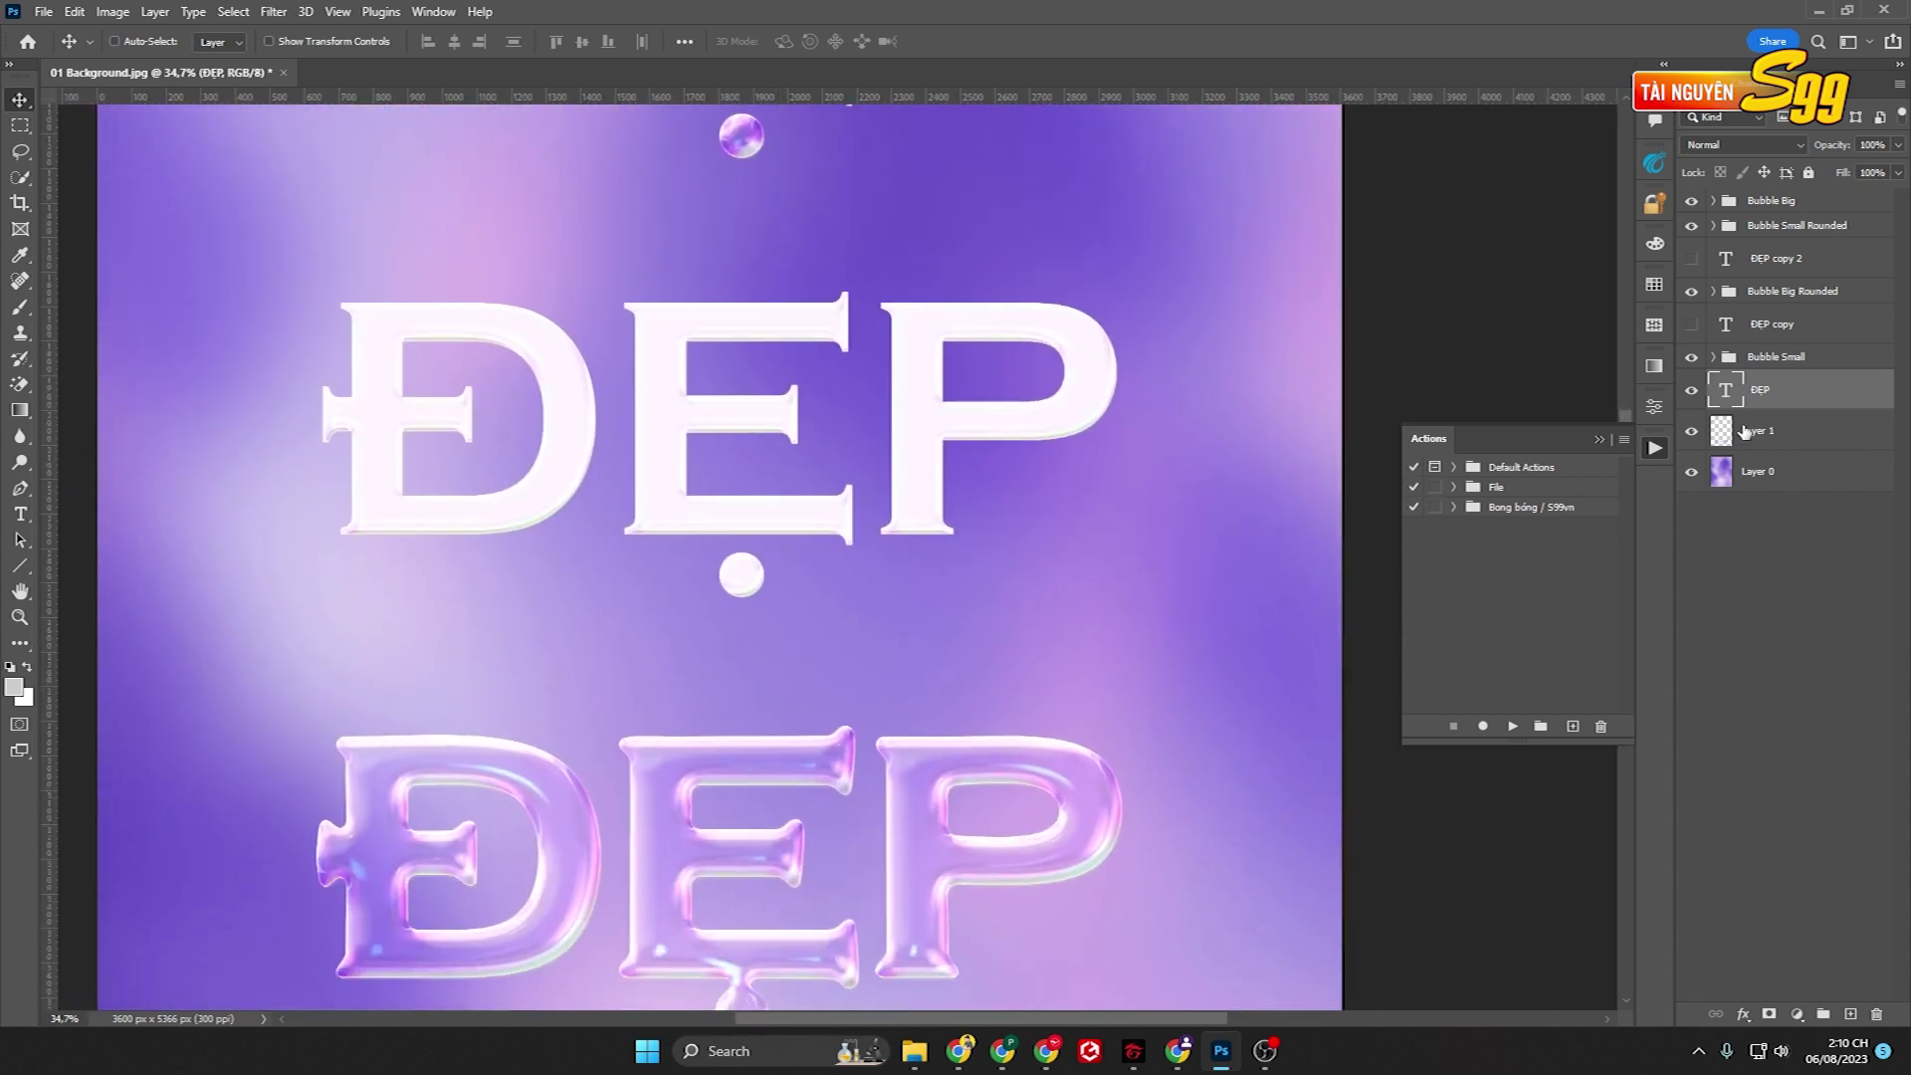
pyautogui.keyDown('ctrl'); pyautogui.click(1724, 393); pyautogui.keyUp('ctrl')
pyautogui.click(1691, 394)
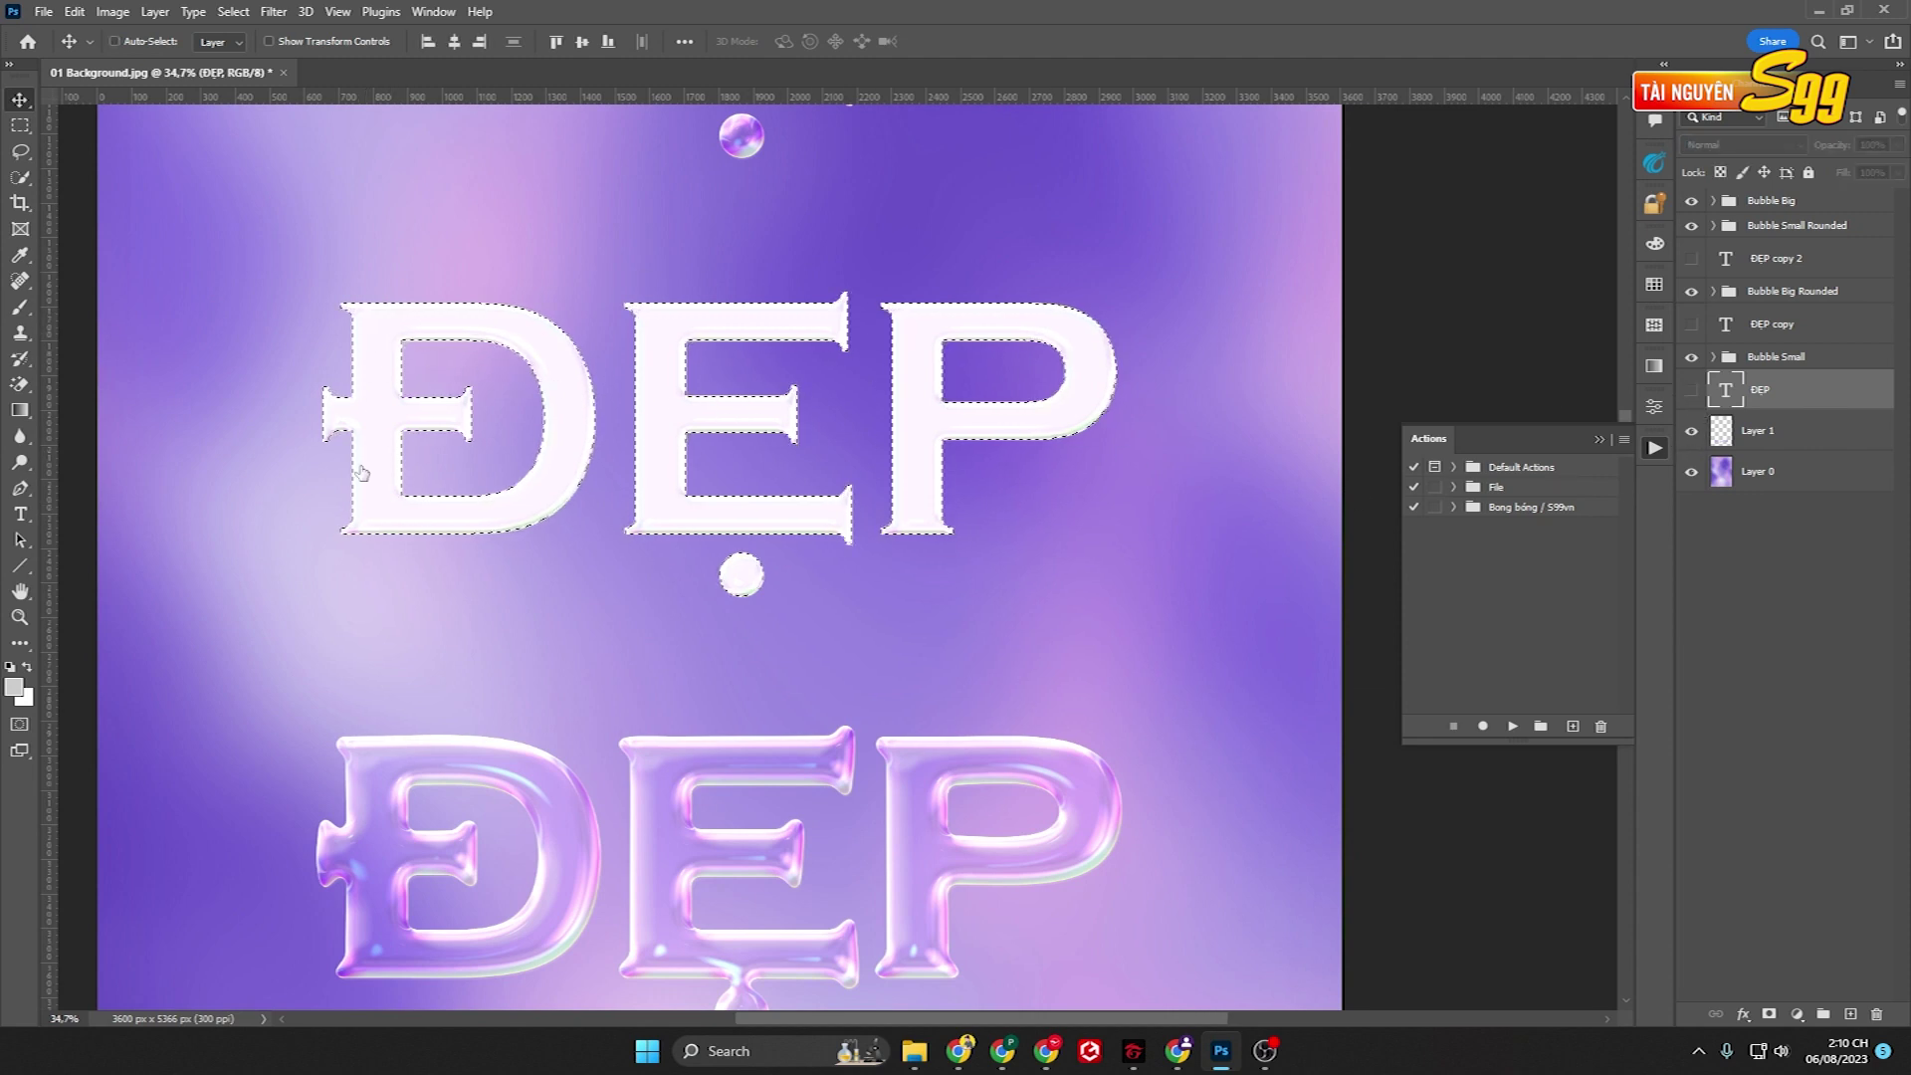
pyautogui.scroll(-1, 673, 424)
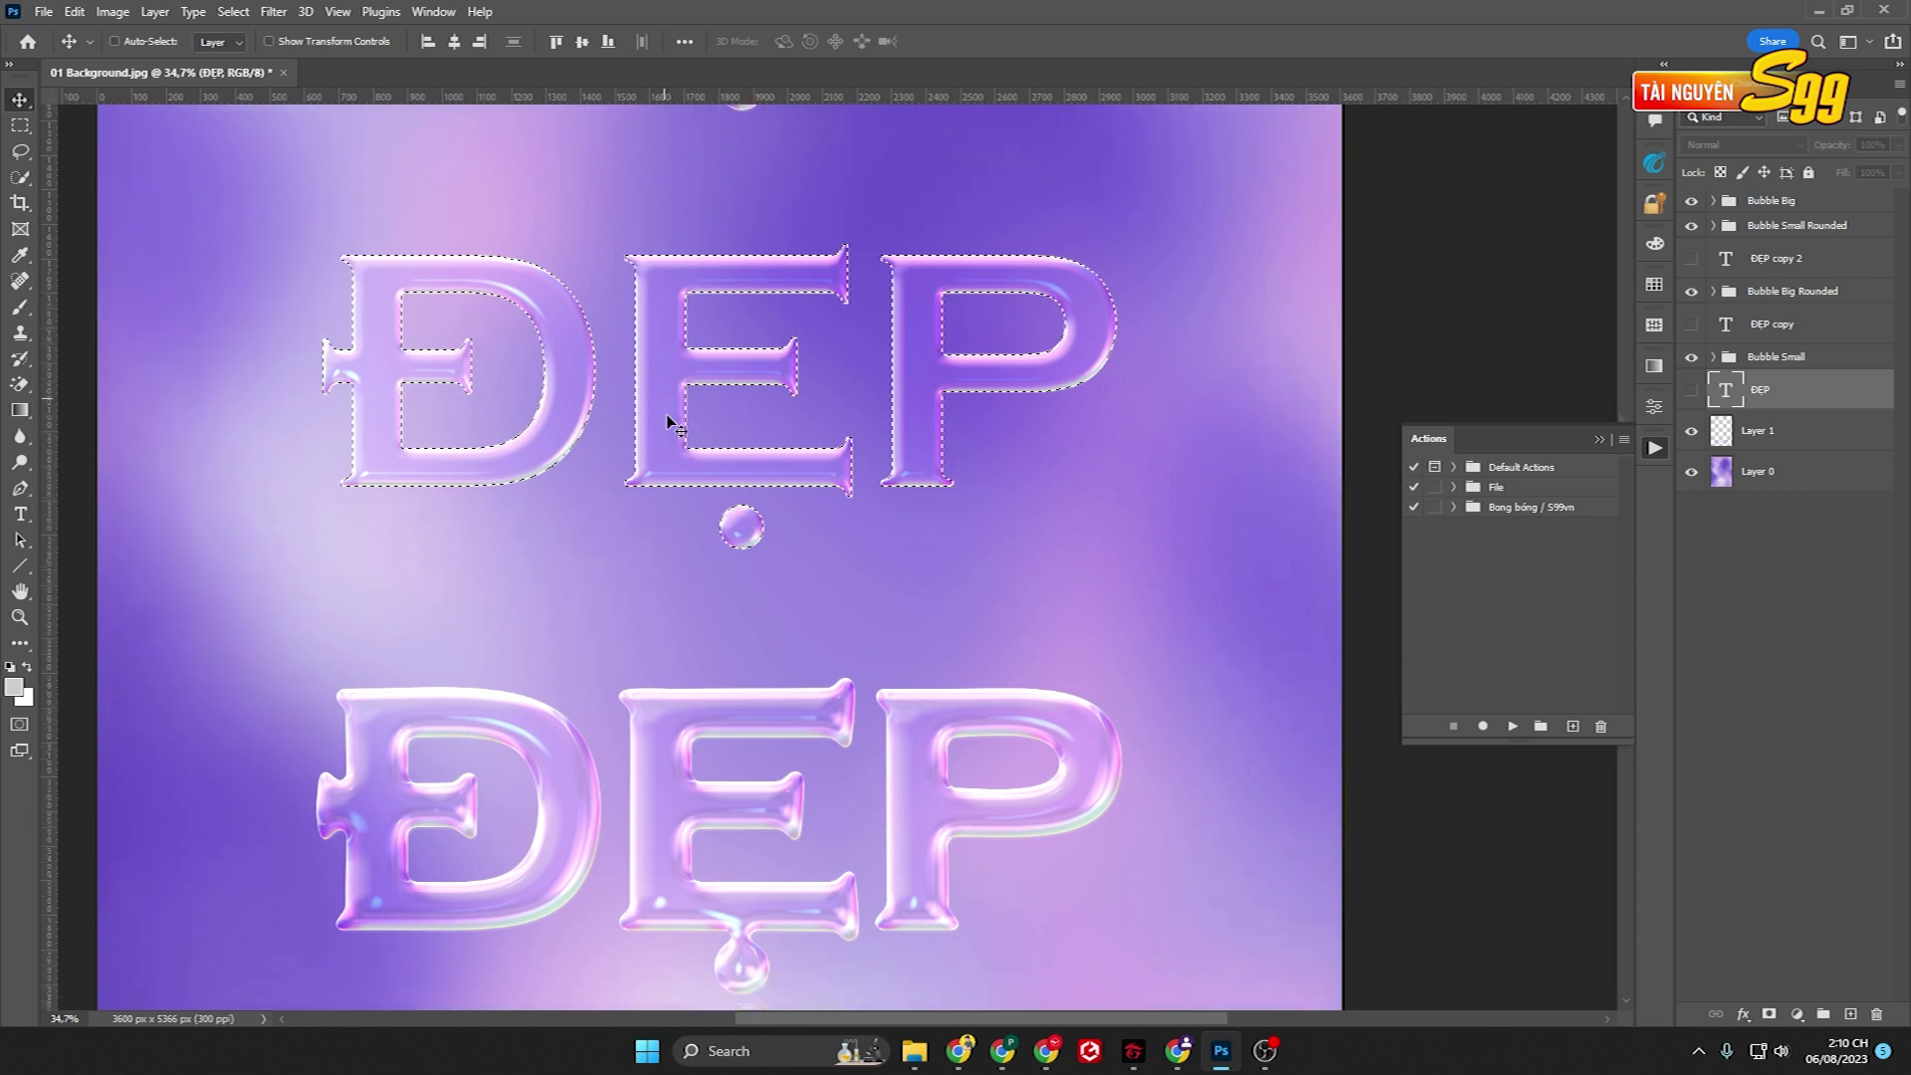
pyautogui.click(1795, 482)
pyautogui.hotkey('ctrl', 'j')
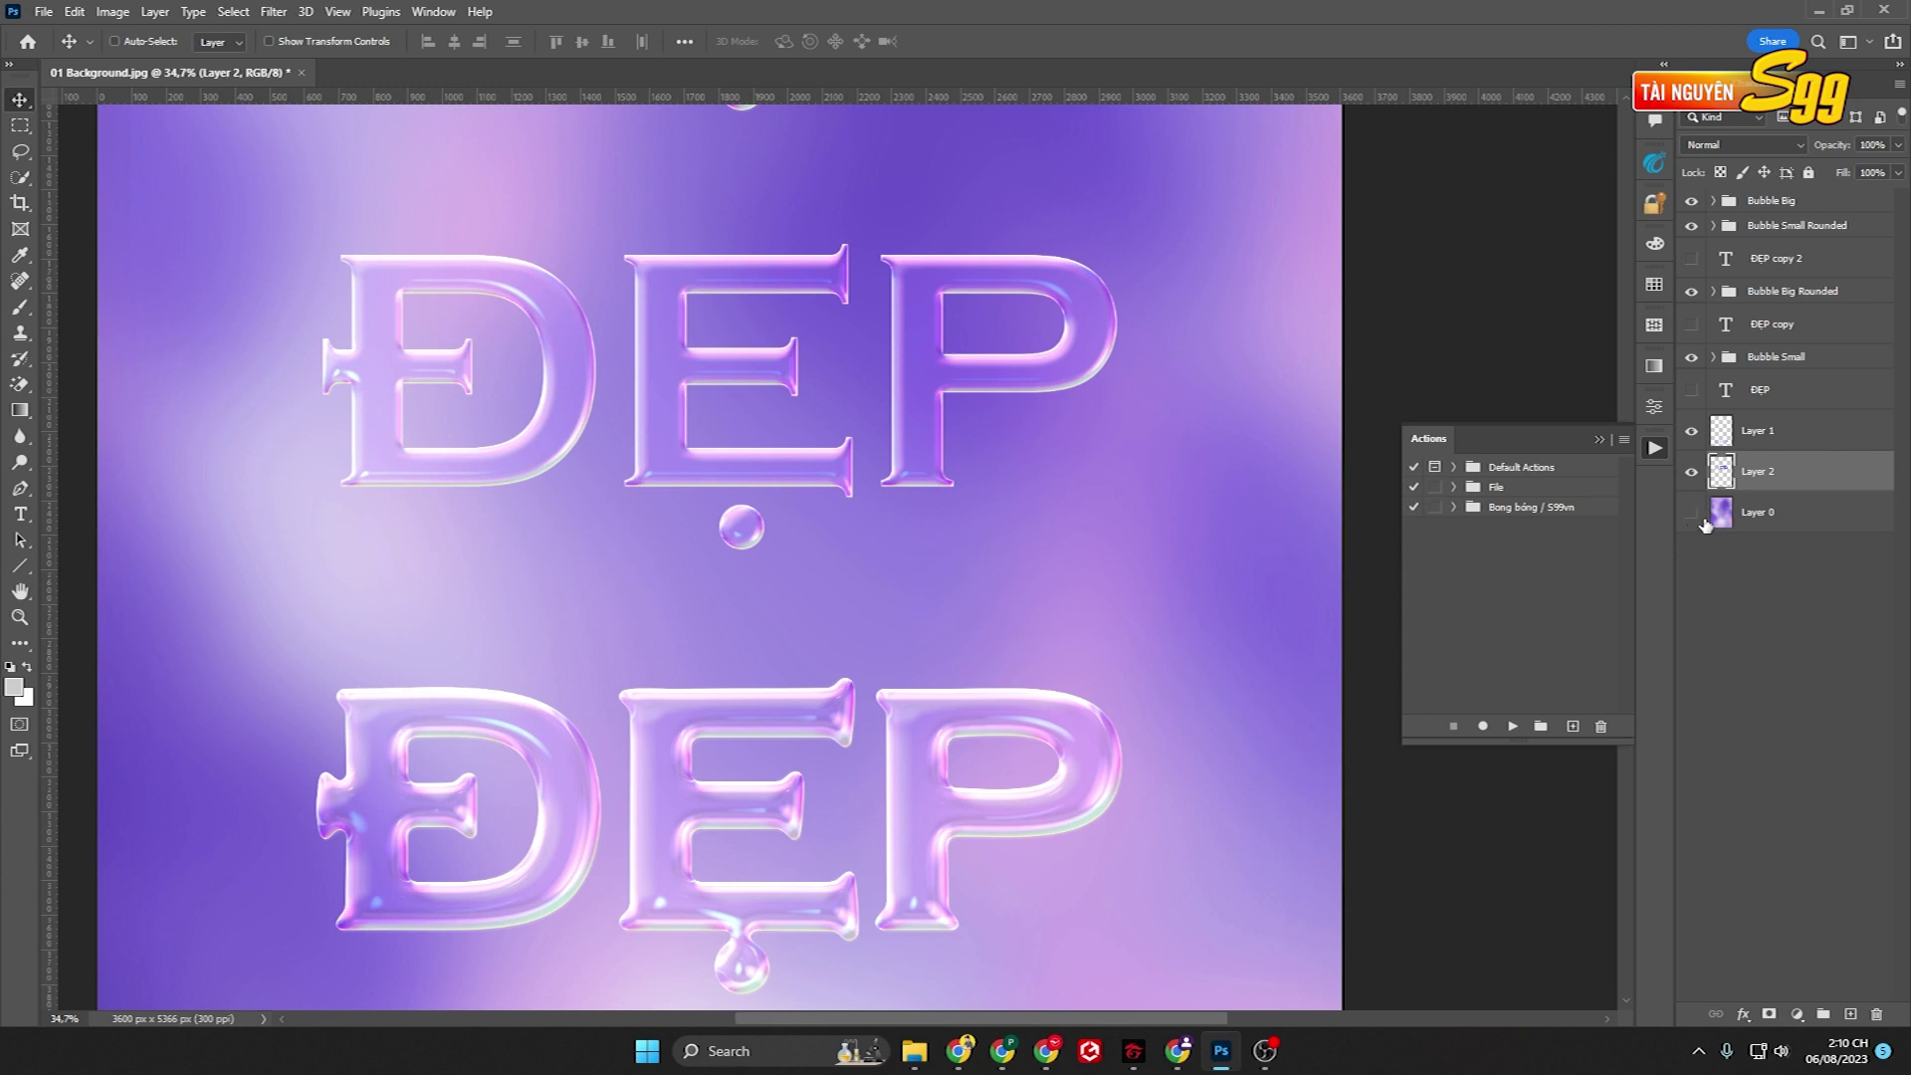
# Hide Layer 0, group Bubble Small with Layer 2 as Group 1, and shift it up-right.
pyautogui.click(1696, 513)
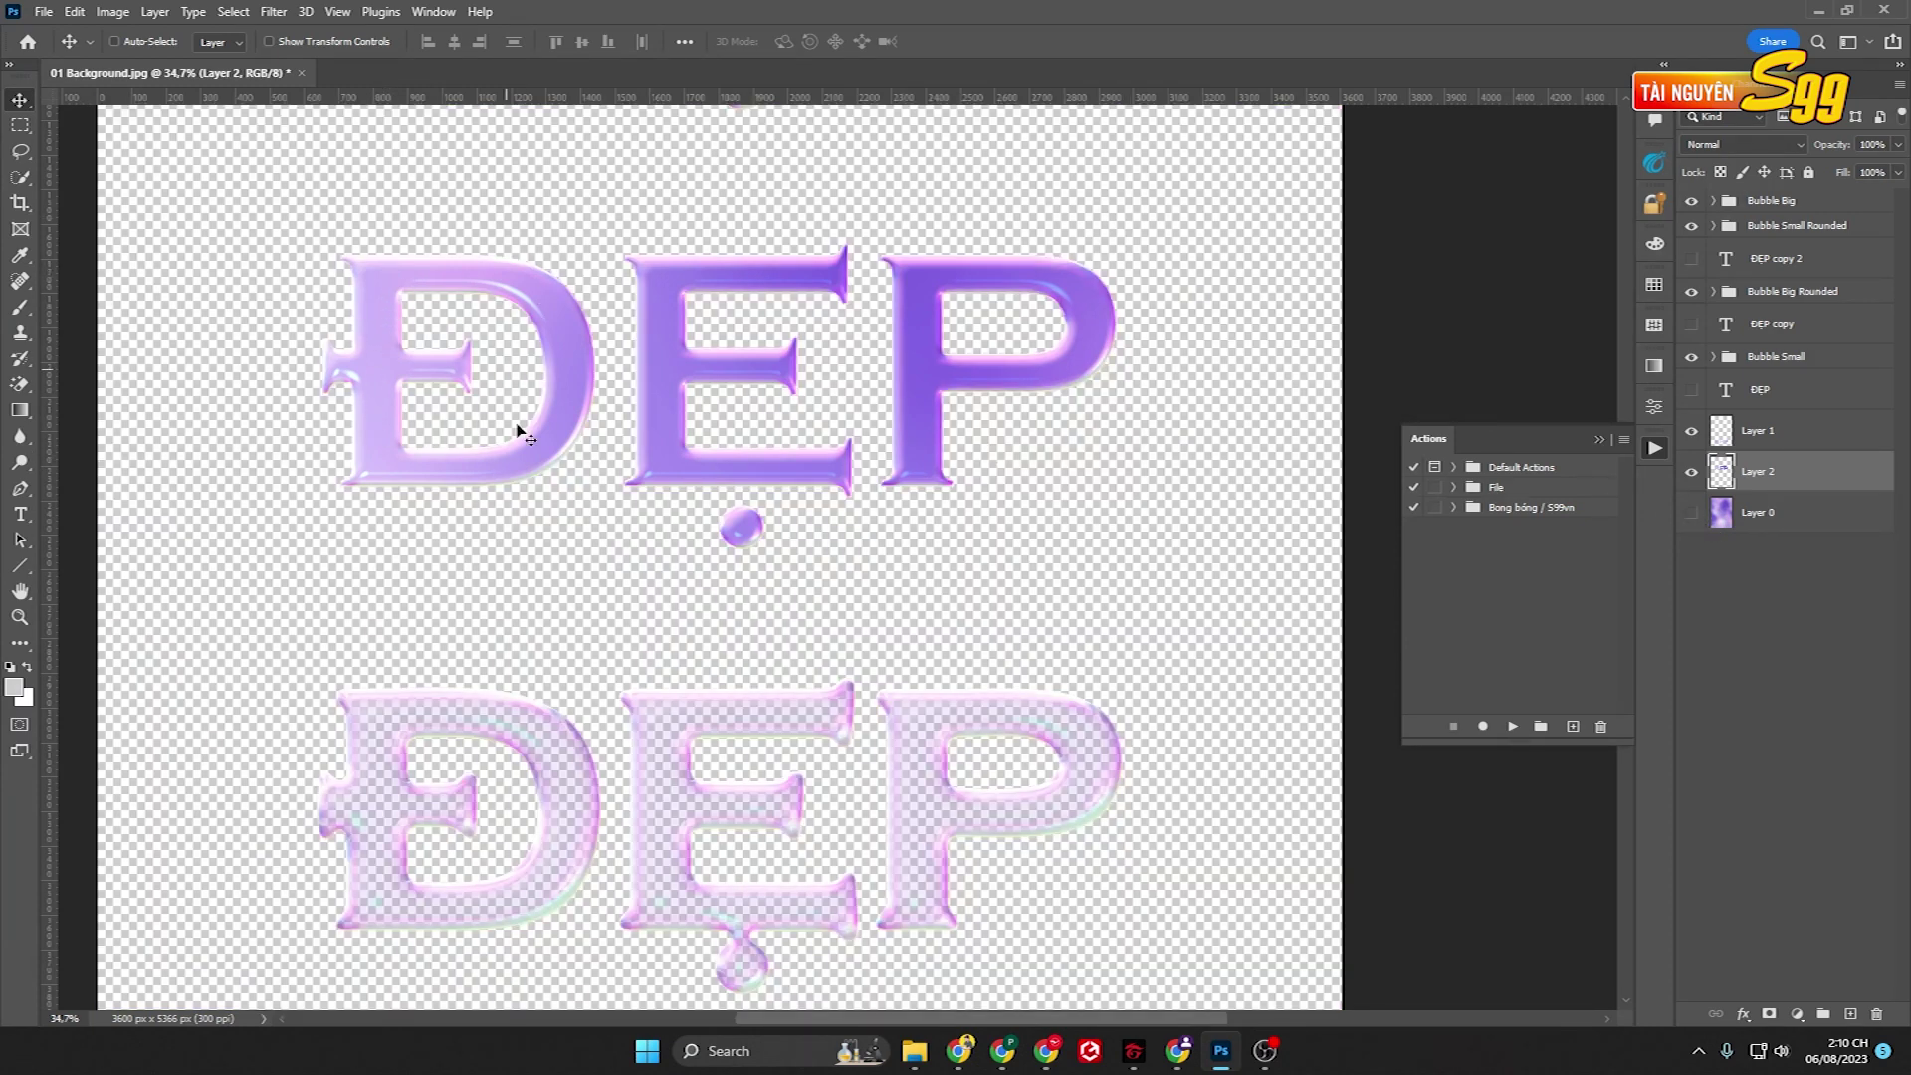
pyautogui.click(1692, 475)
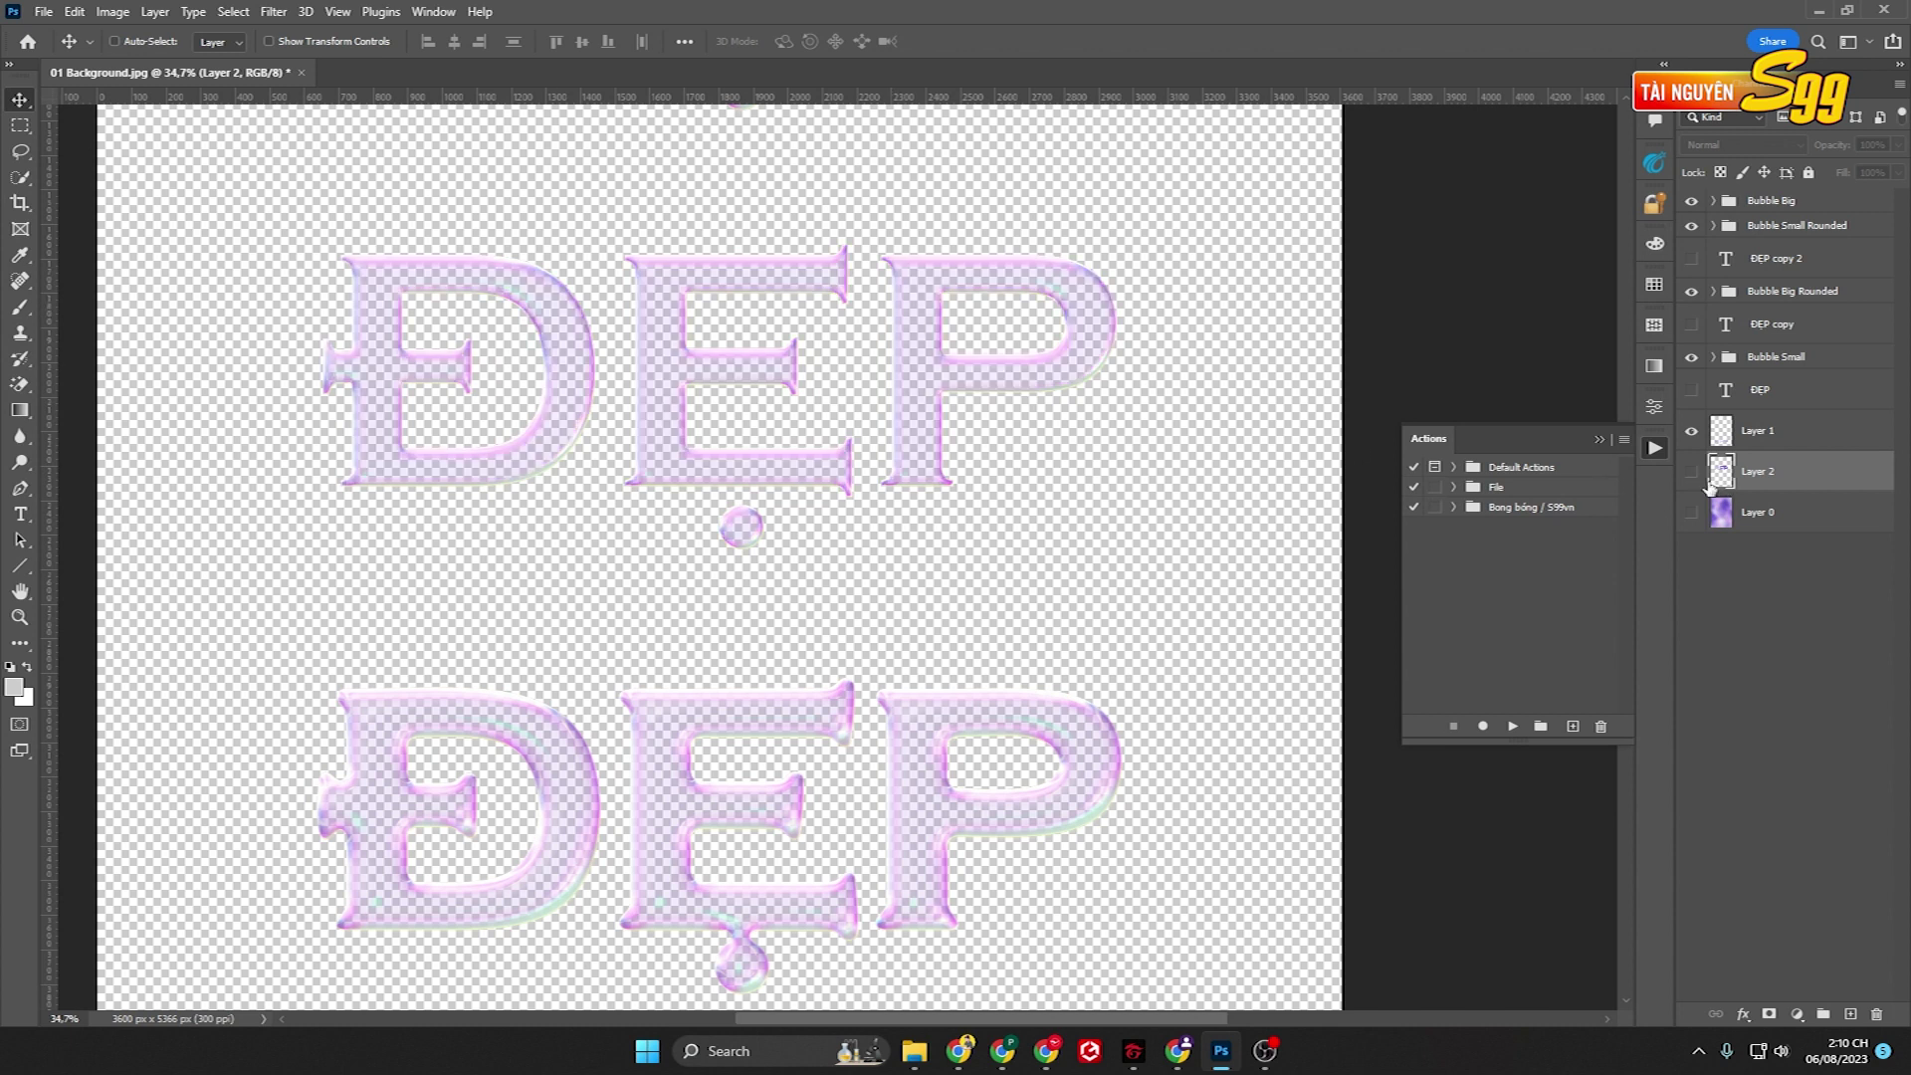
pyautogui.click(1693, 474)
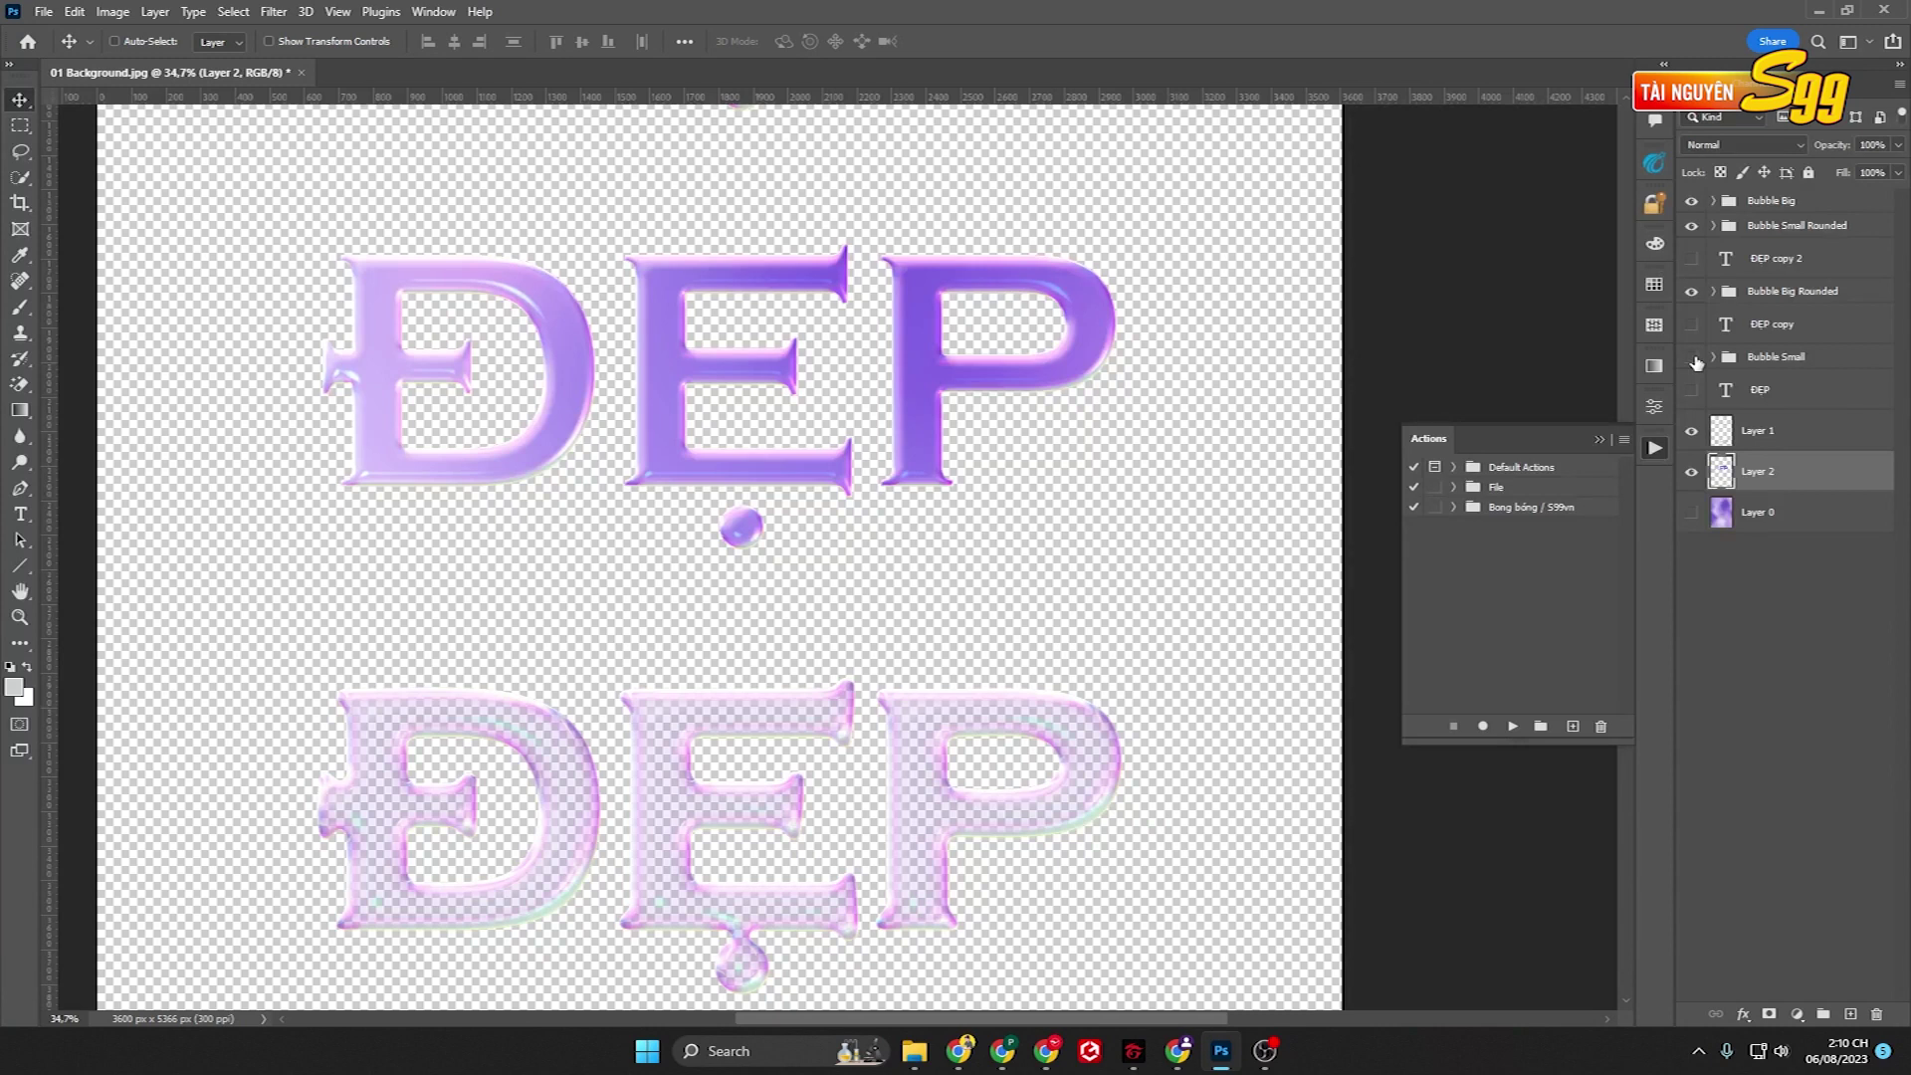
pyautogui.click(1693, 358)
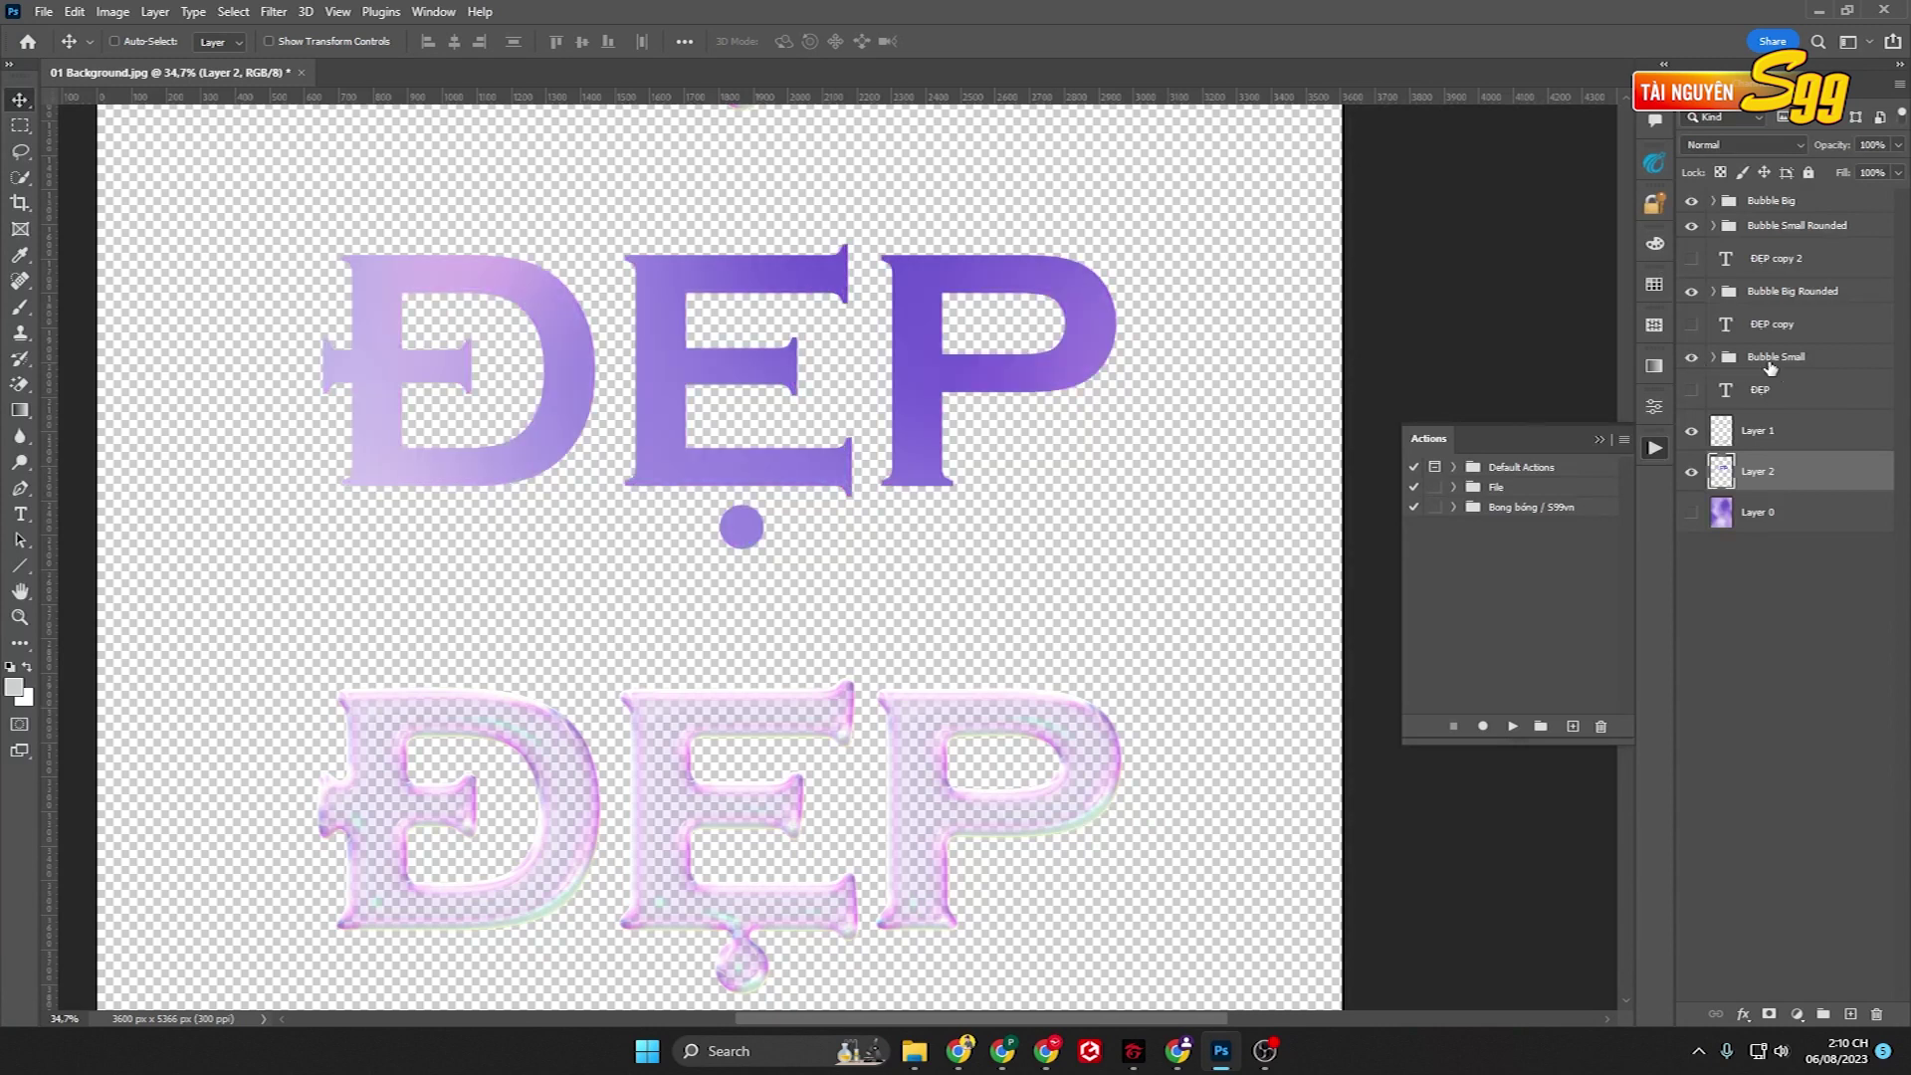
pyautogui.click(1836, 362)
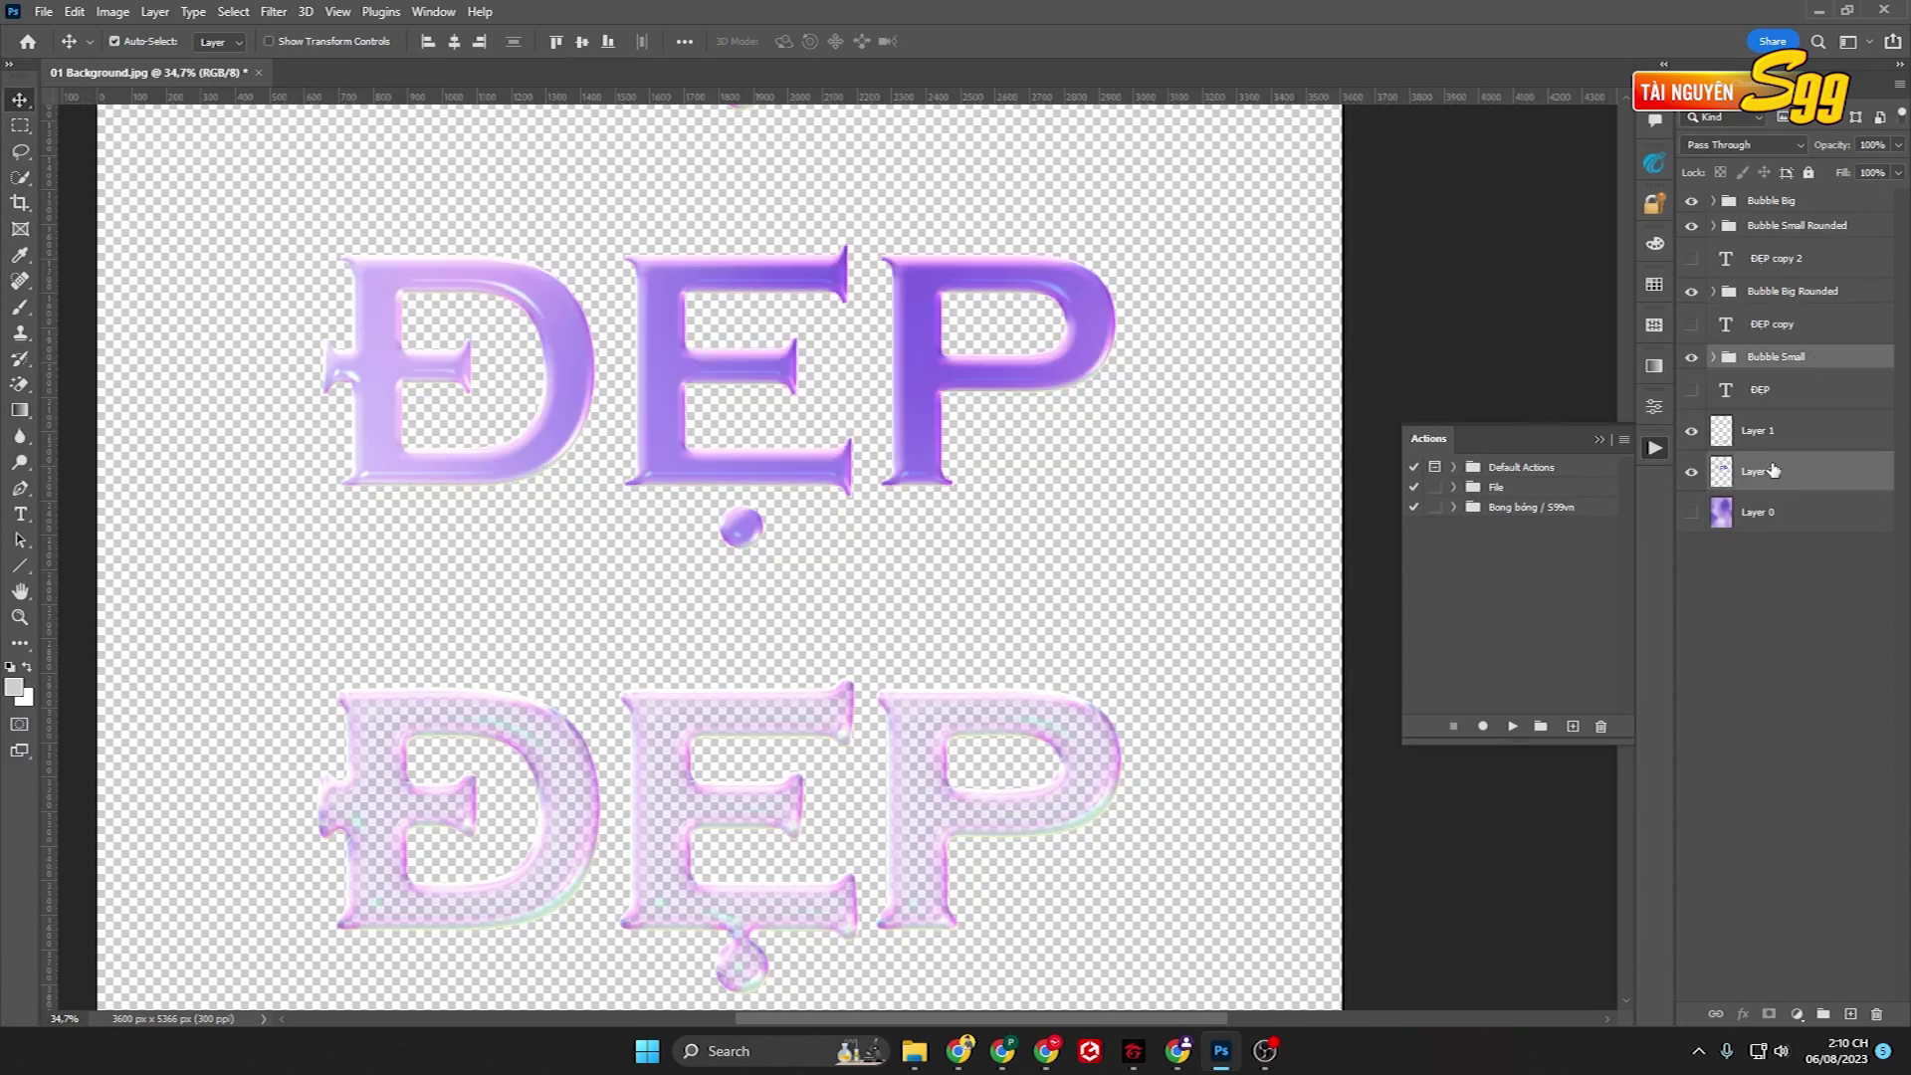
pyautogui.hotkey('ctrl', 'g')
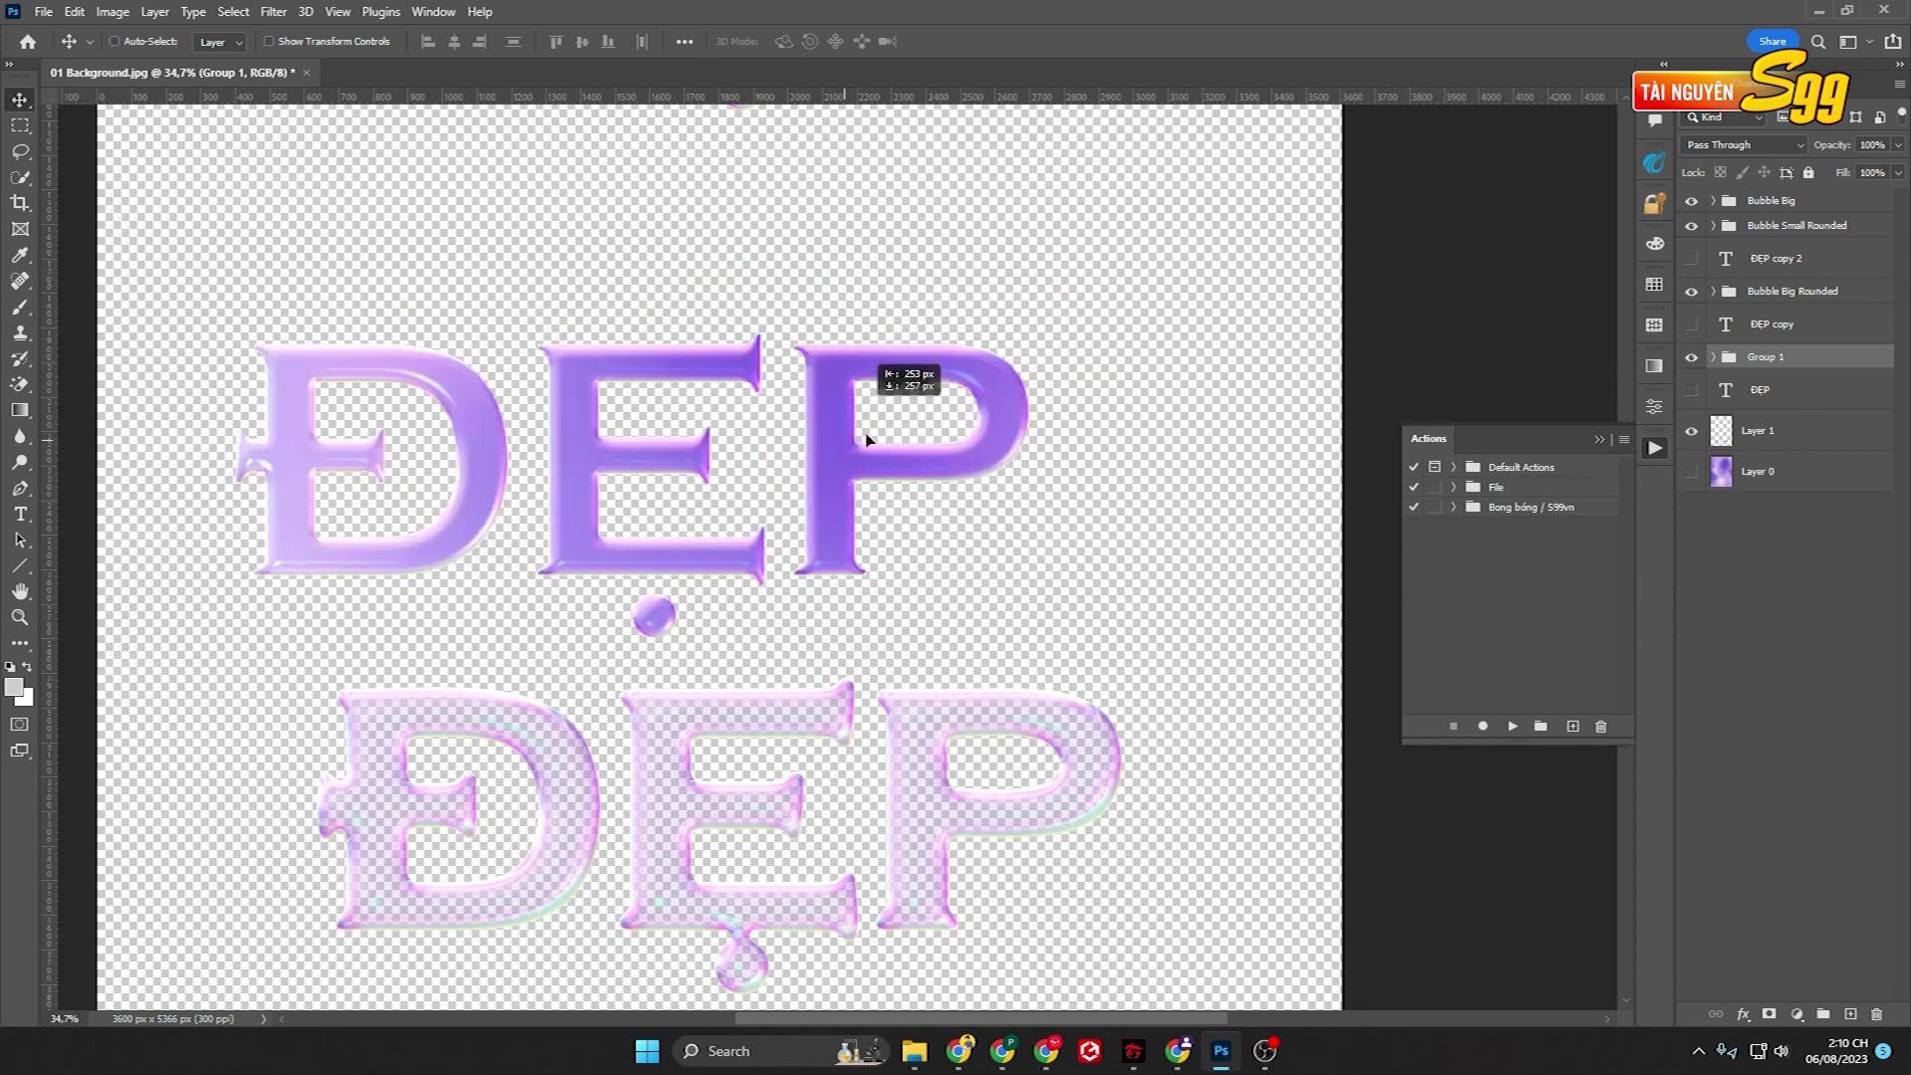
pyautogui.moveTo(923, 388)
pyautogui.mouseDown()
pyautogui.moveTo(980, 337)
pyautogui.moveTo(925, 391)
pyautogui.mouseUp()
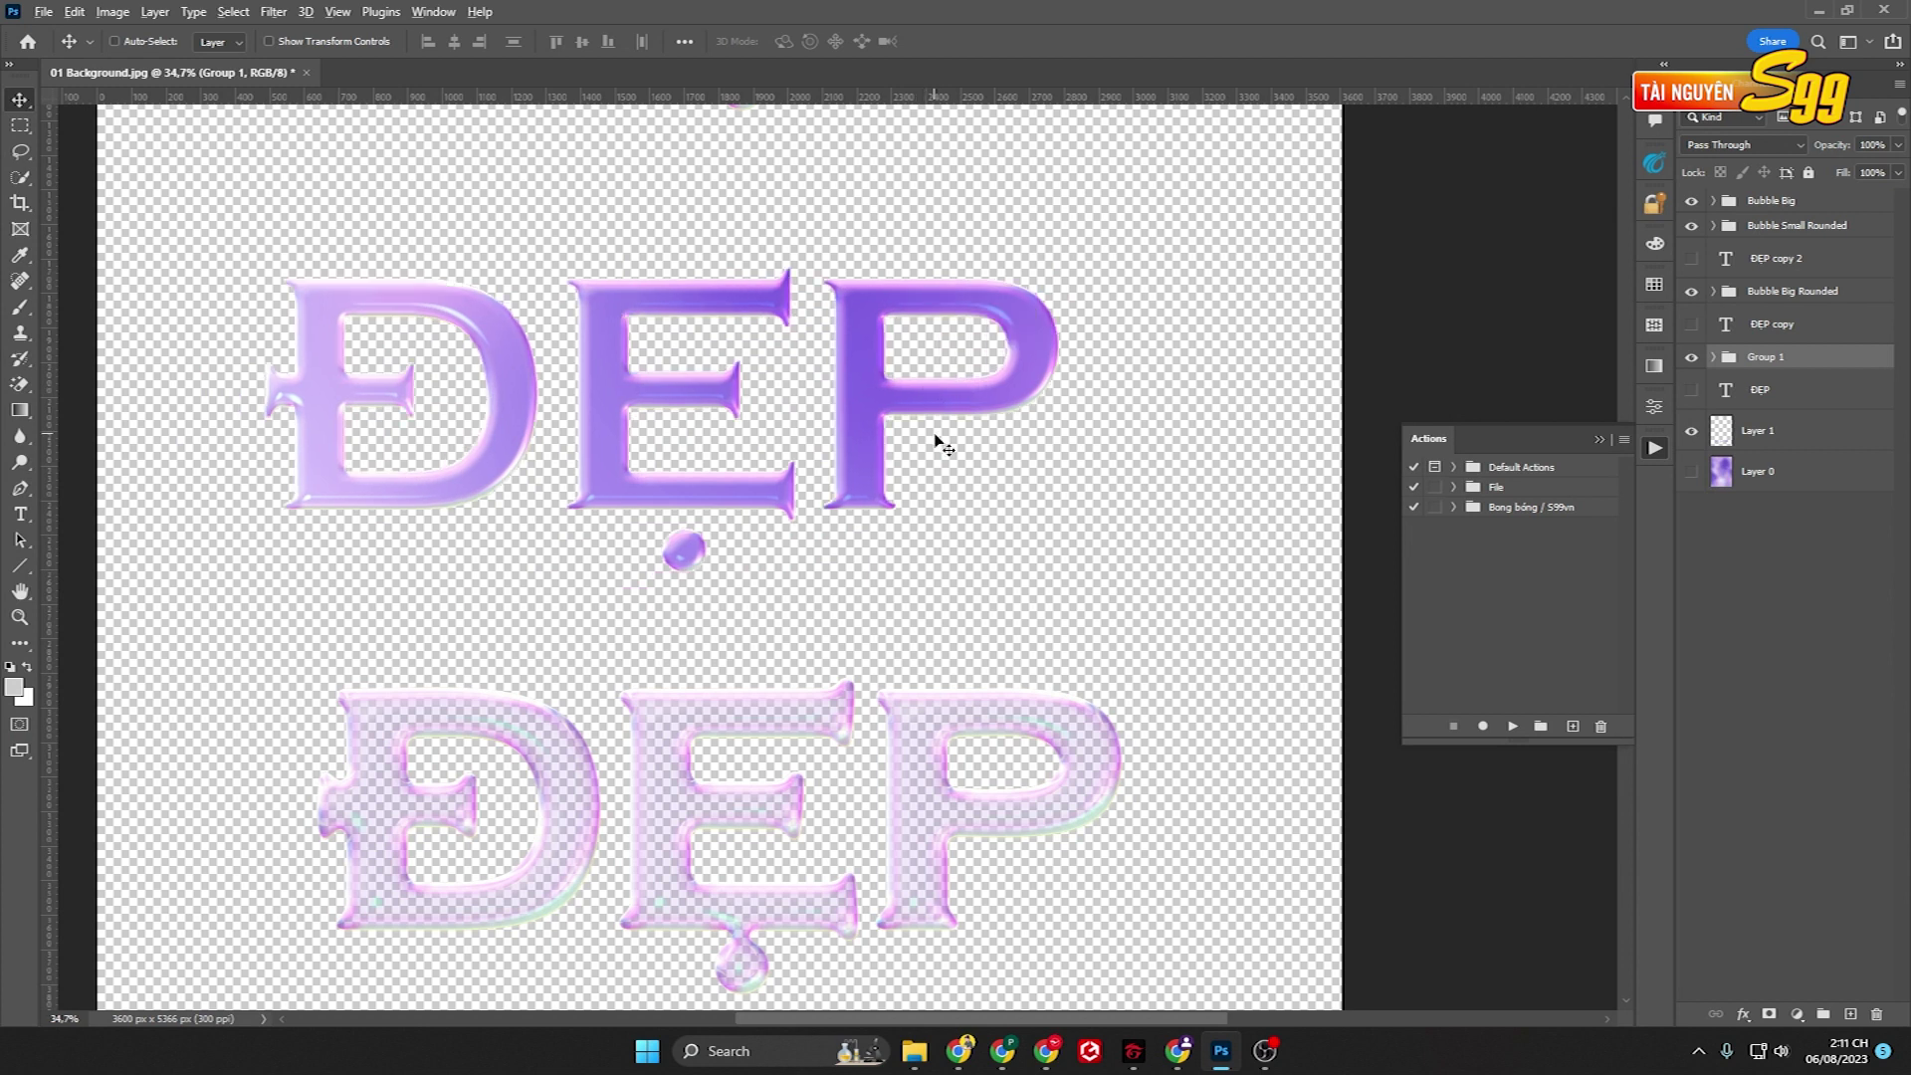
pyautogui.scroll(-1, 970, 910)
# On s99.vn, search for 'bong bóng' and open the gold bong bóng text effect.
pyautogui.click(961, 1053)
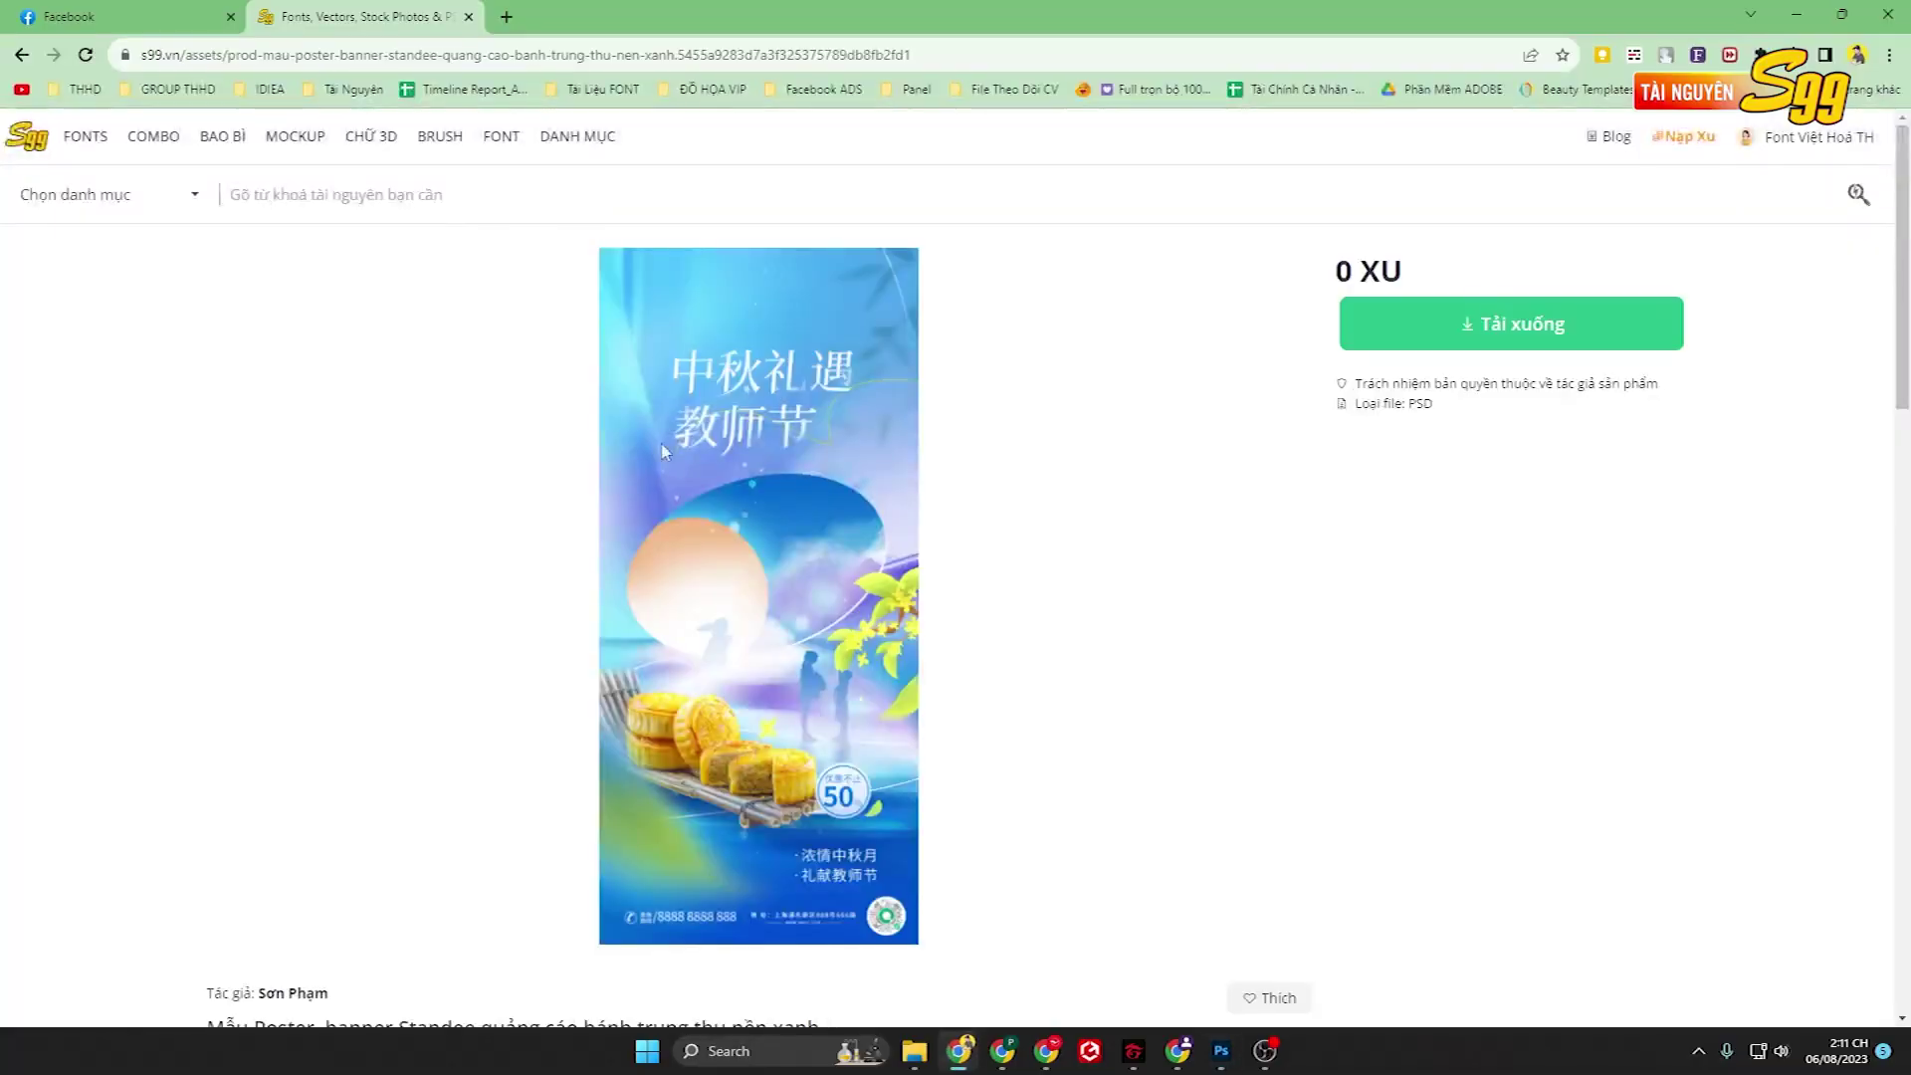
pyautogui.click(28, 140)
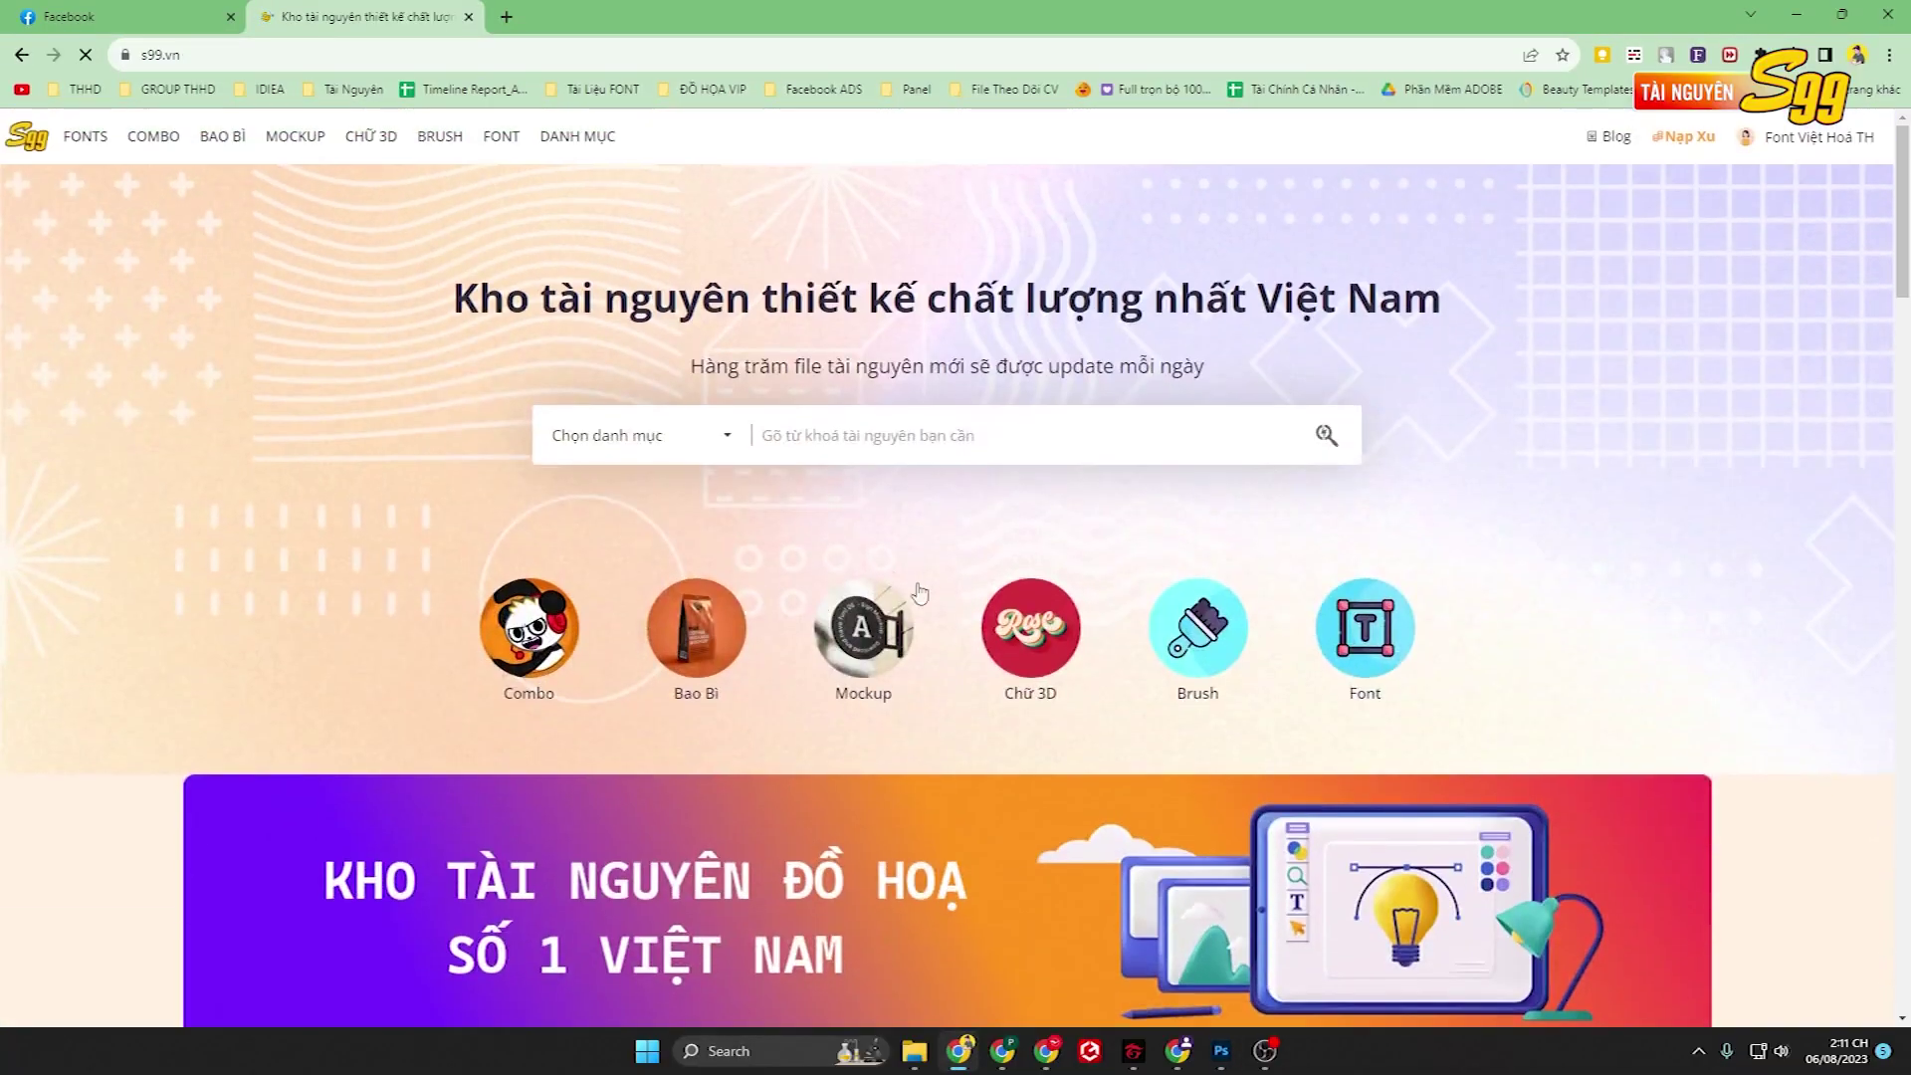
pyautogui.click(908, 434)
pyautogui.write('bong bóng')
pyautogui.press('Return')
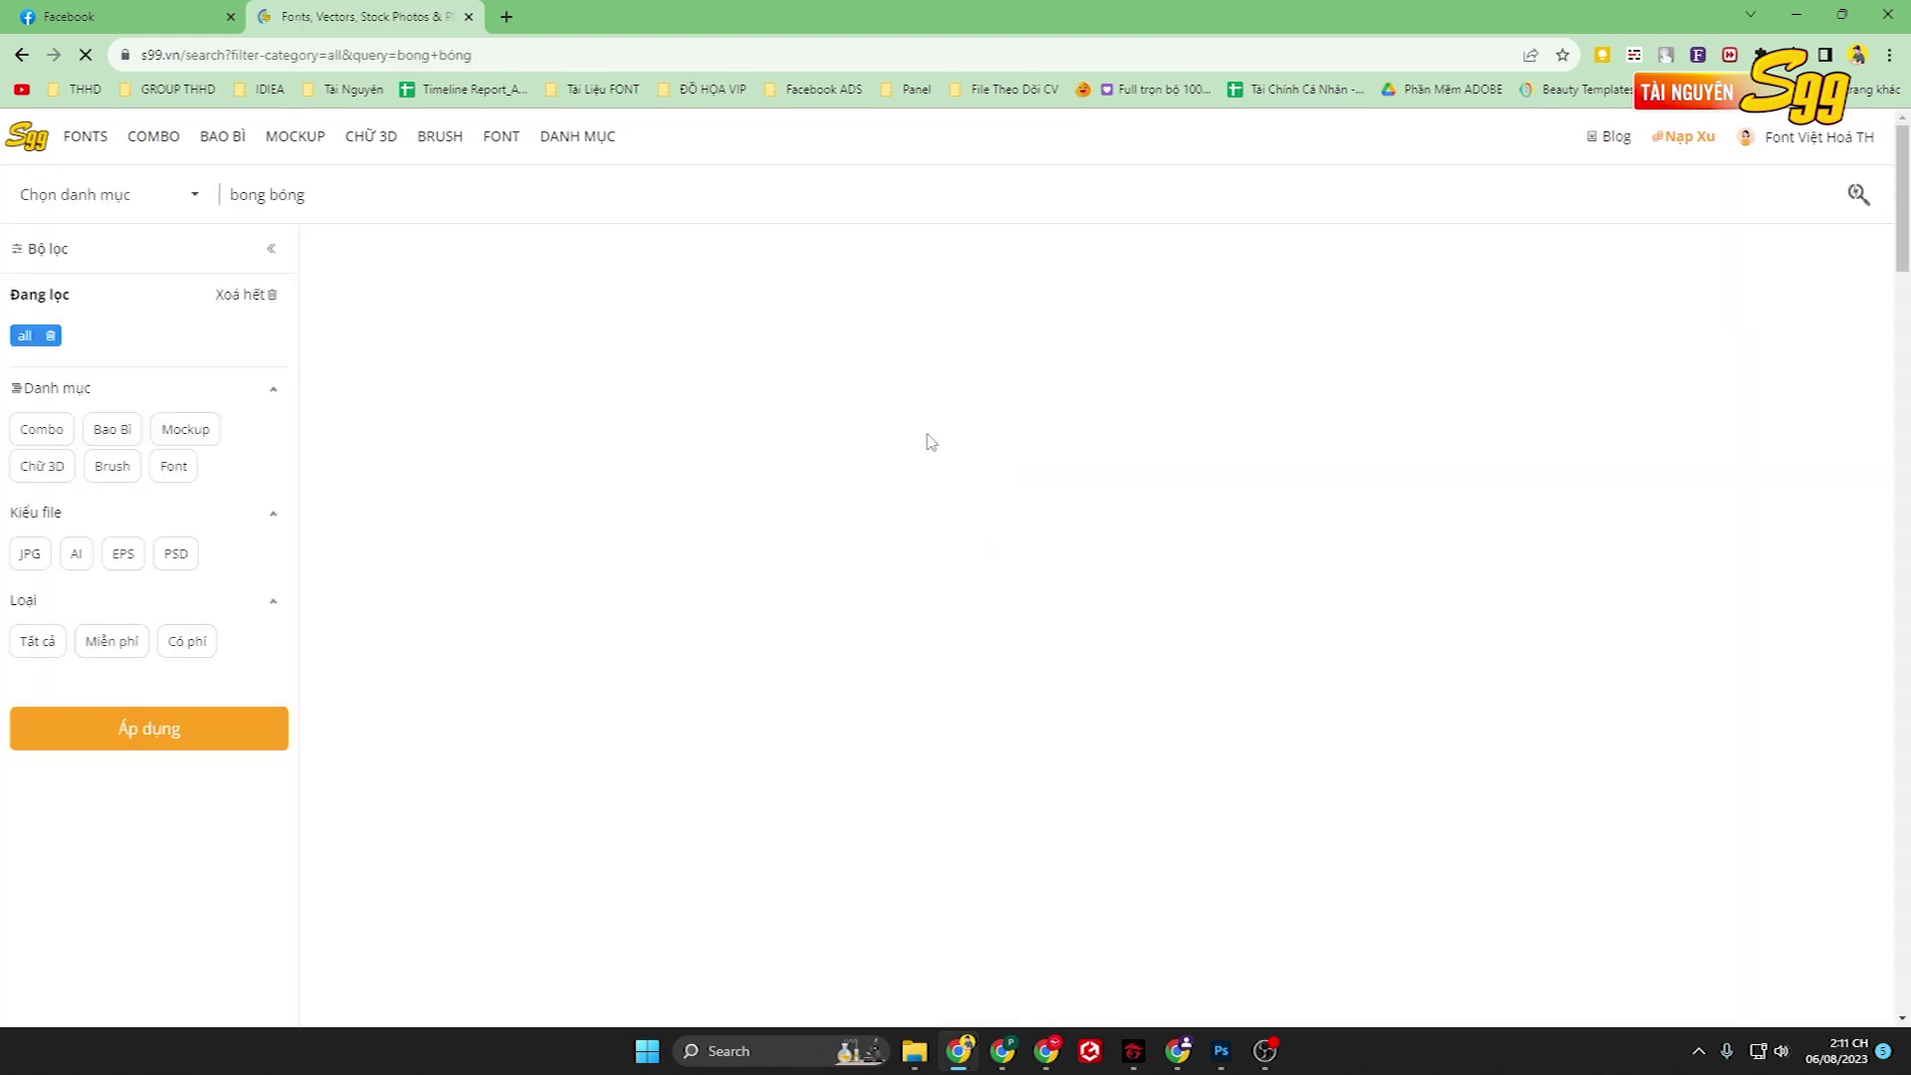
pyautogui.click(1604, 500)
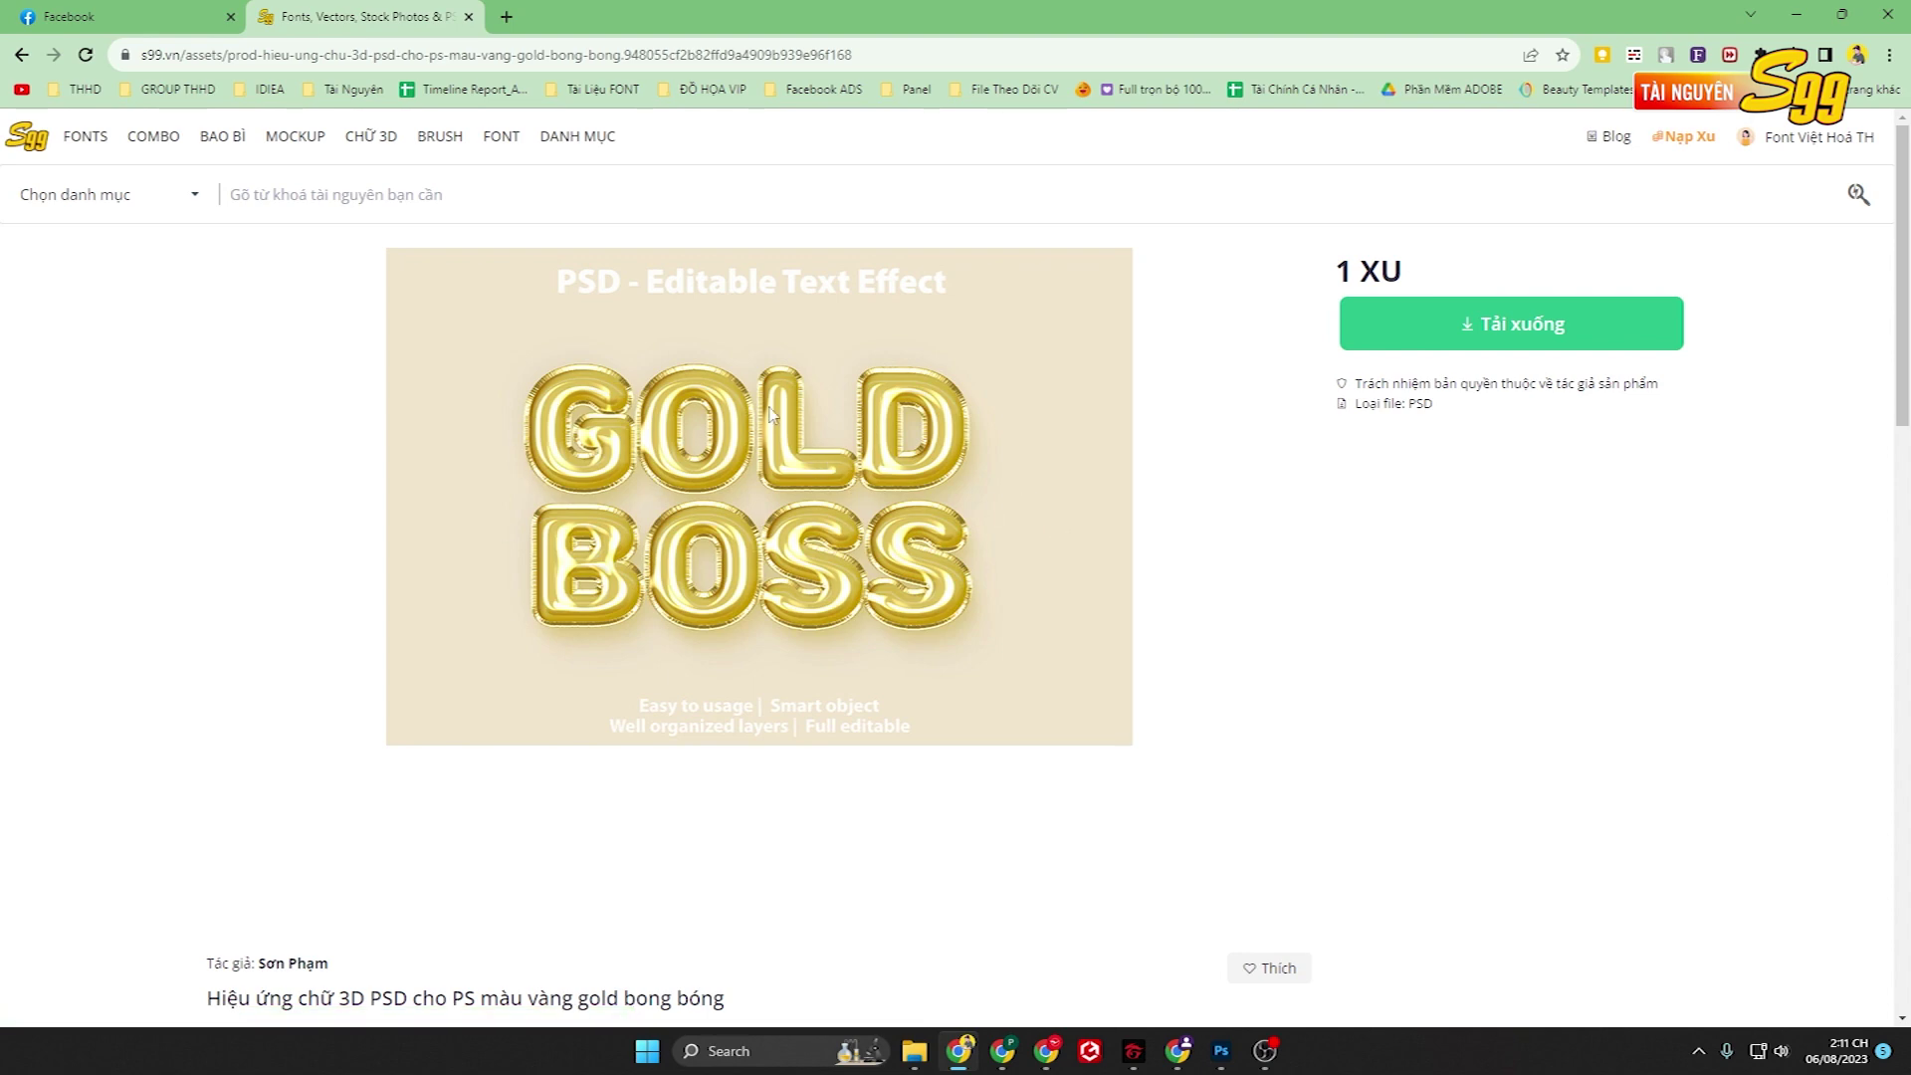
# Return to the s99.vn homepage and browse the Chữ 3D text effect listing.
pyautogui.click(31, 144)
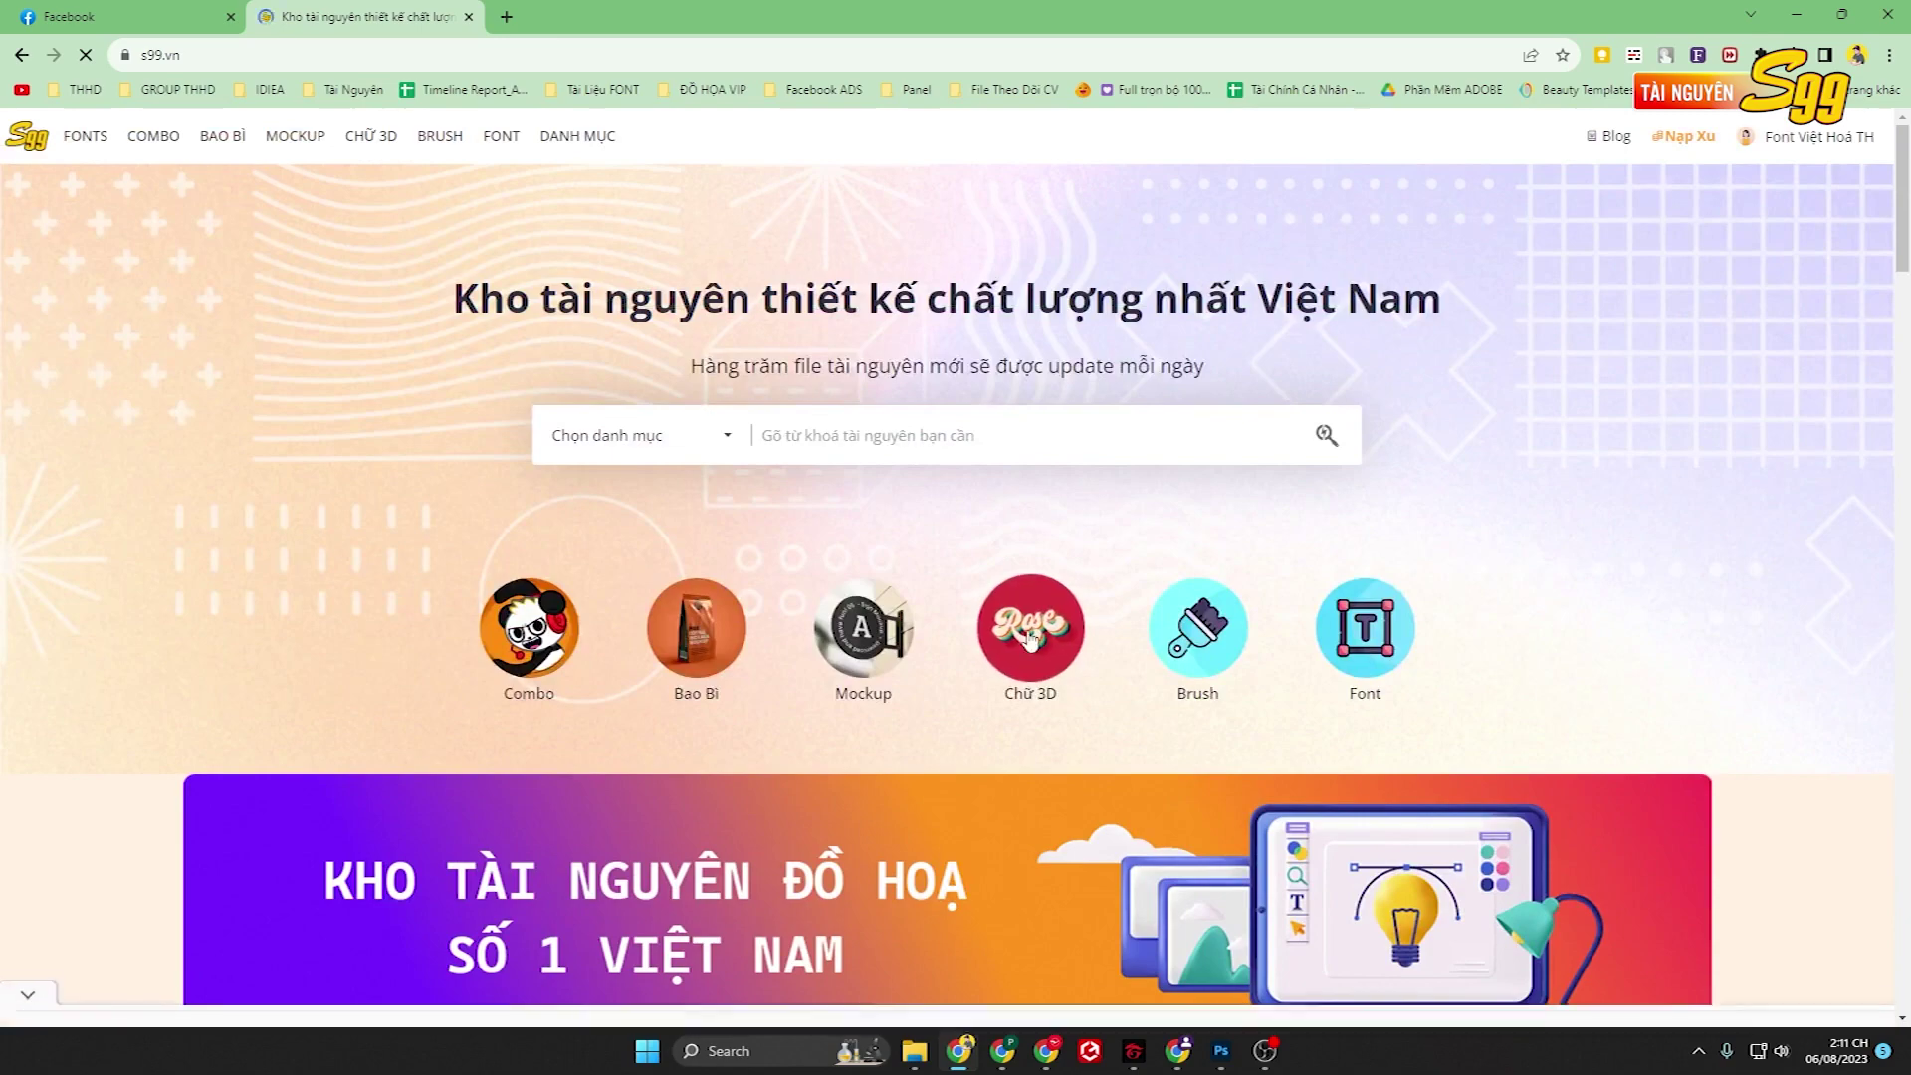
pyautogui.click(1028, 636)
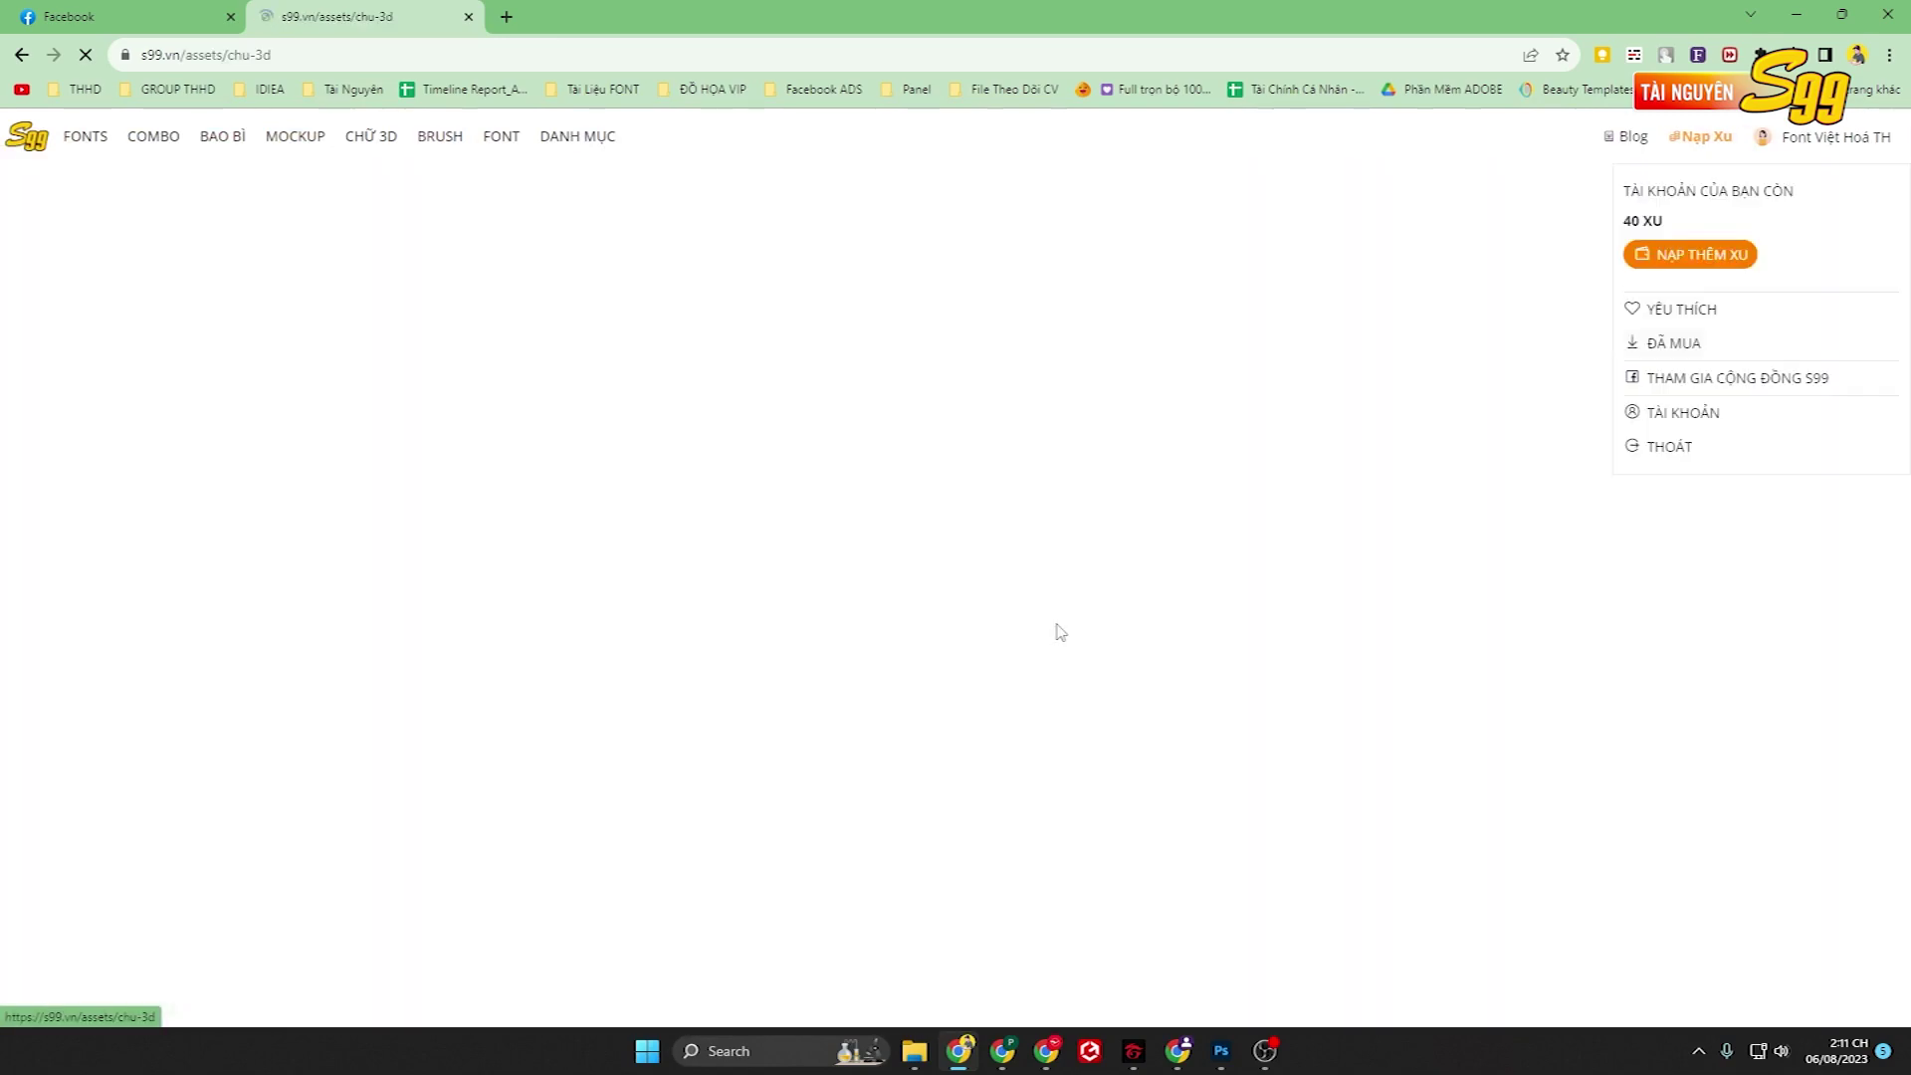
pyautogui.scroll(-5, 936, 604)
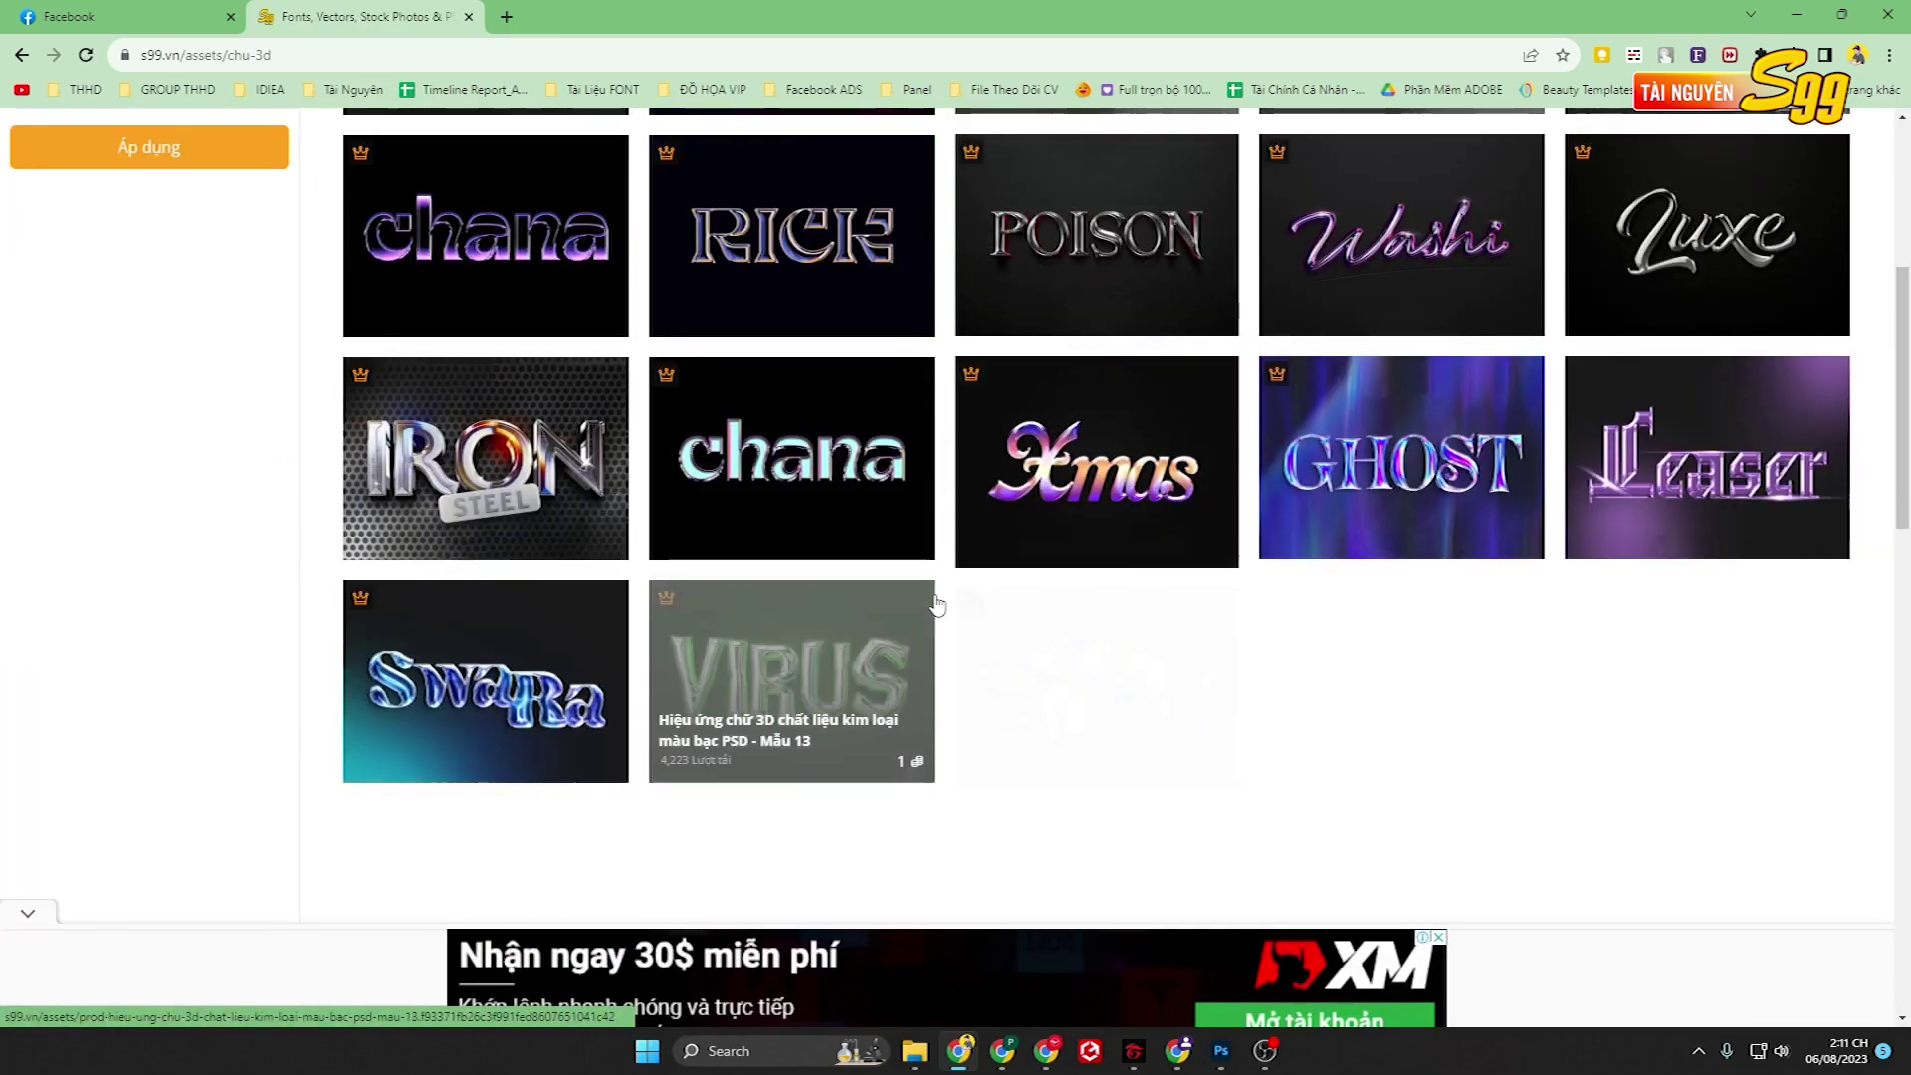
pyautogui.scroll(-5, 945, 597)
pyautogui.scroll(-3, 1015, 592)
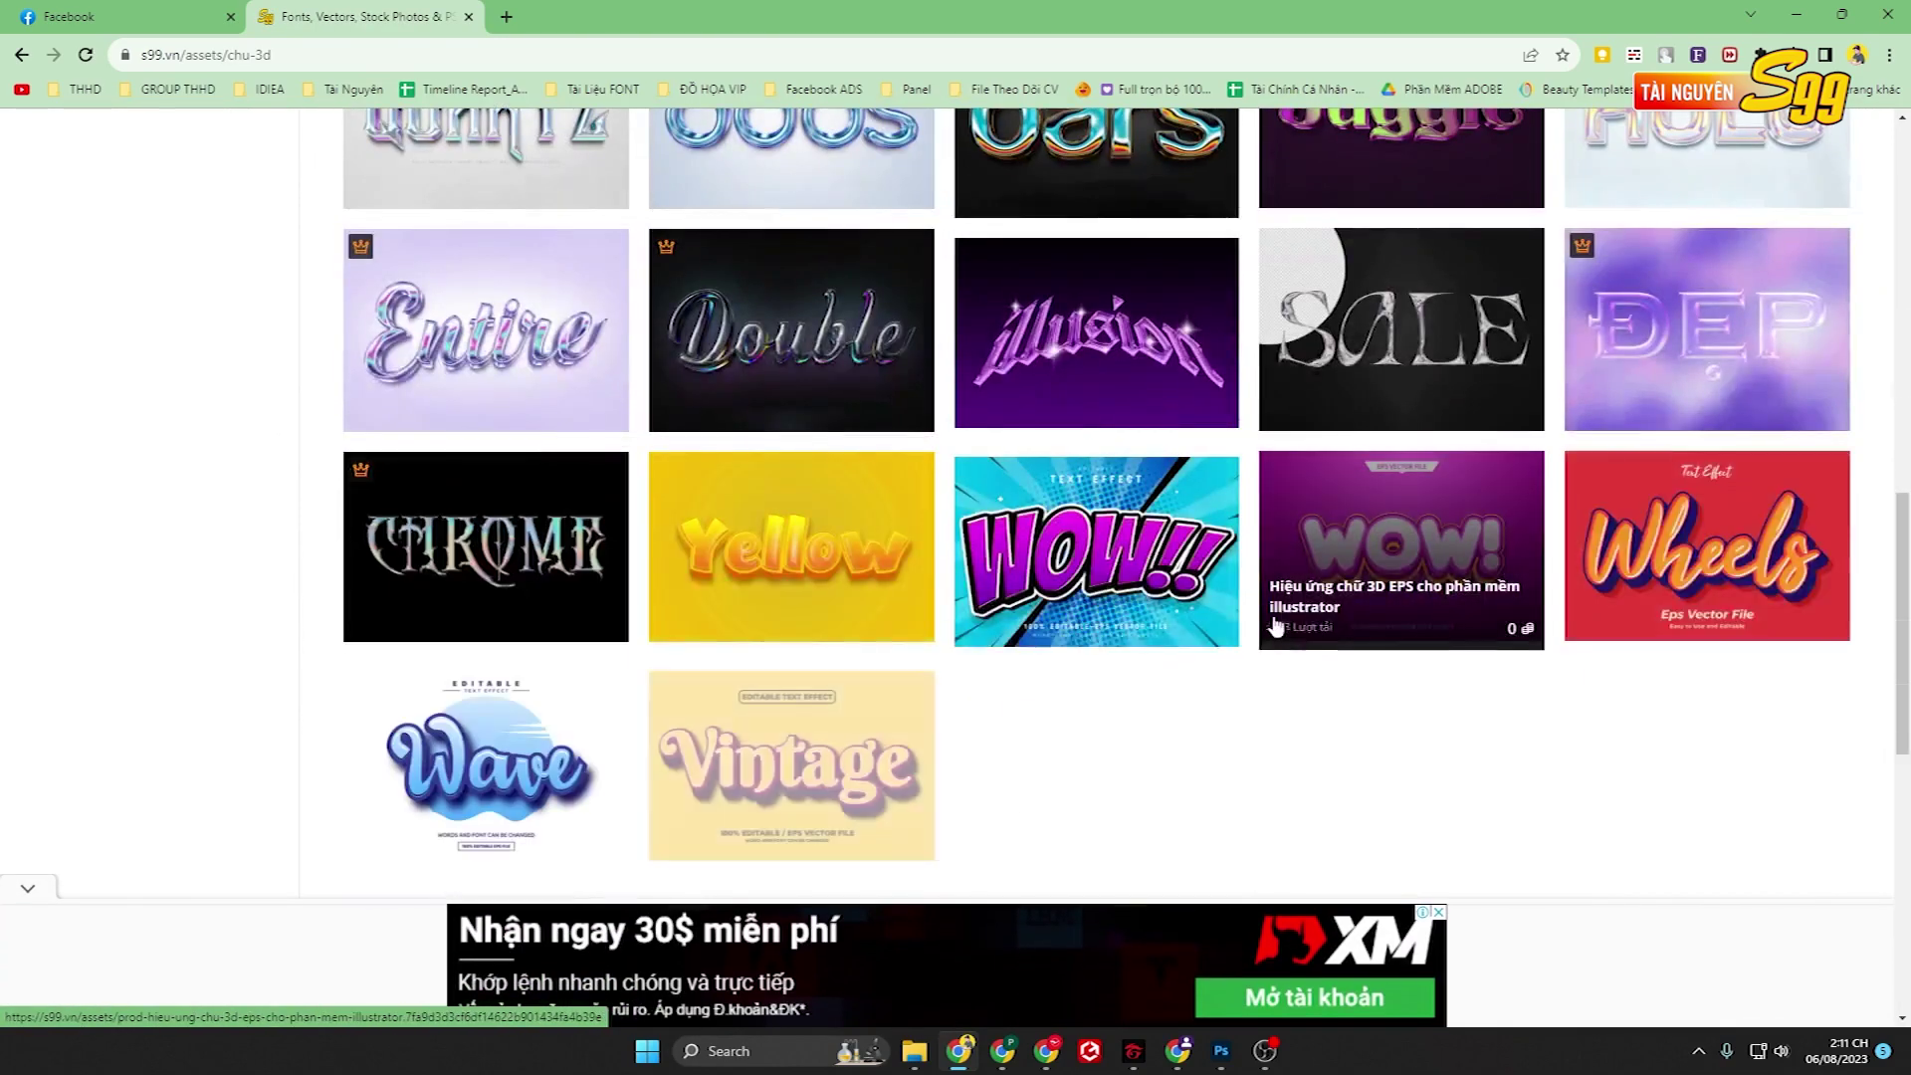
pyautogui.scroll(5, 796, 537)
pyautogui.scroll(10, 555, 469)
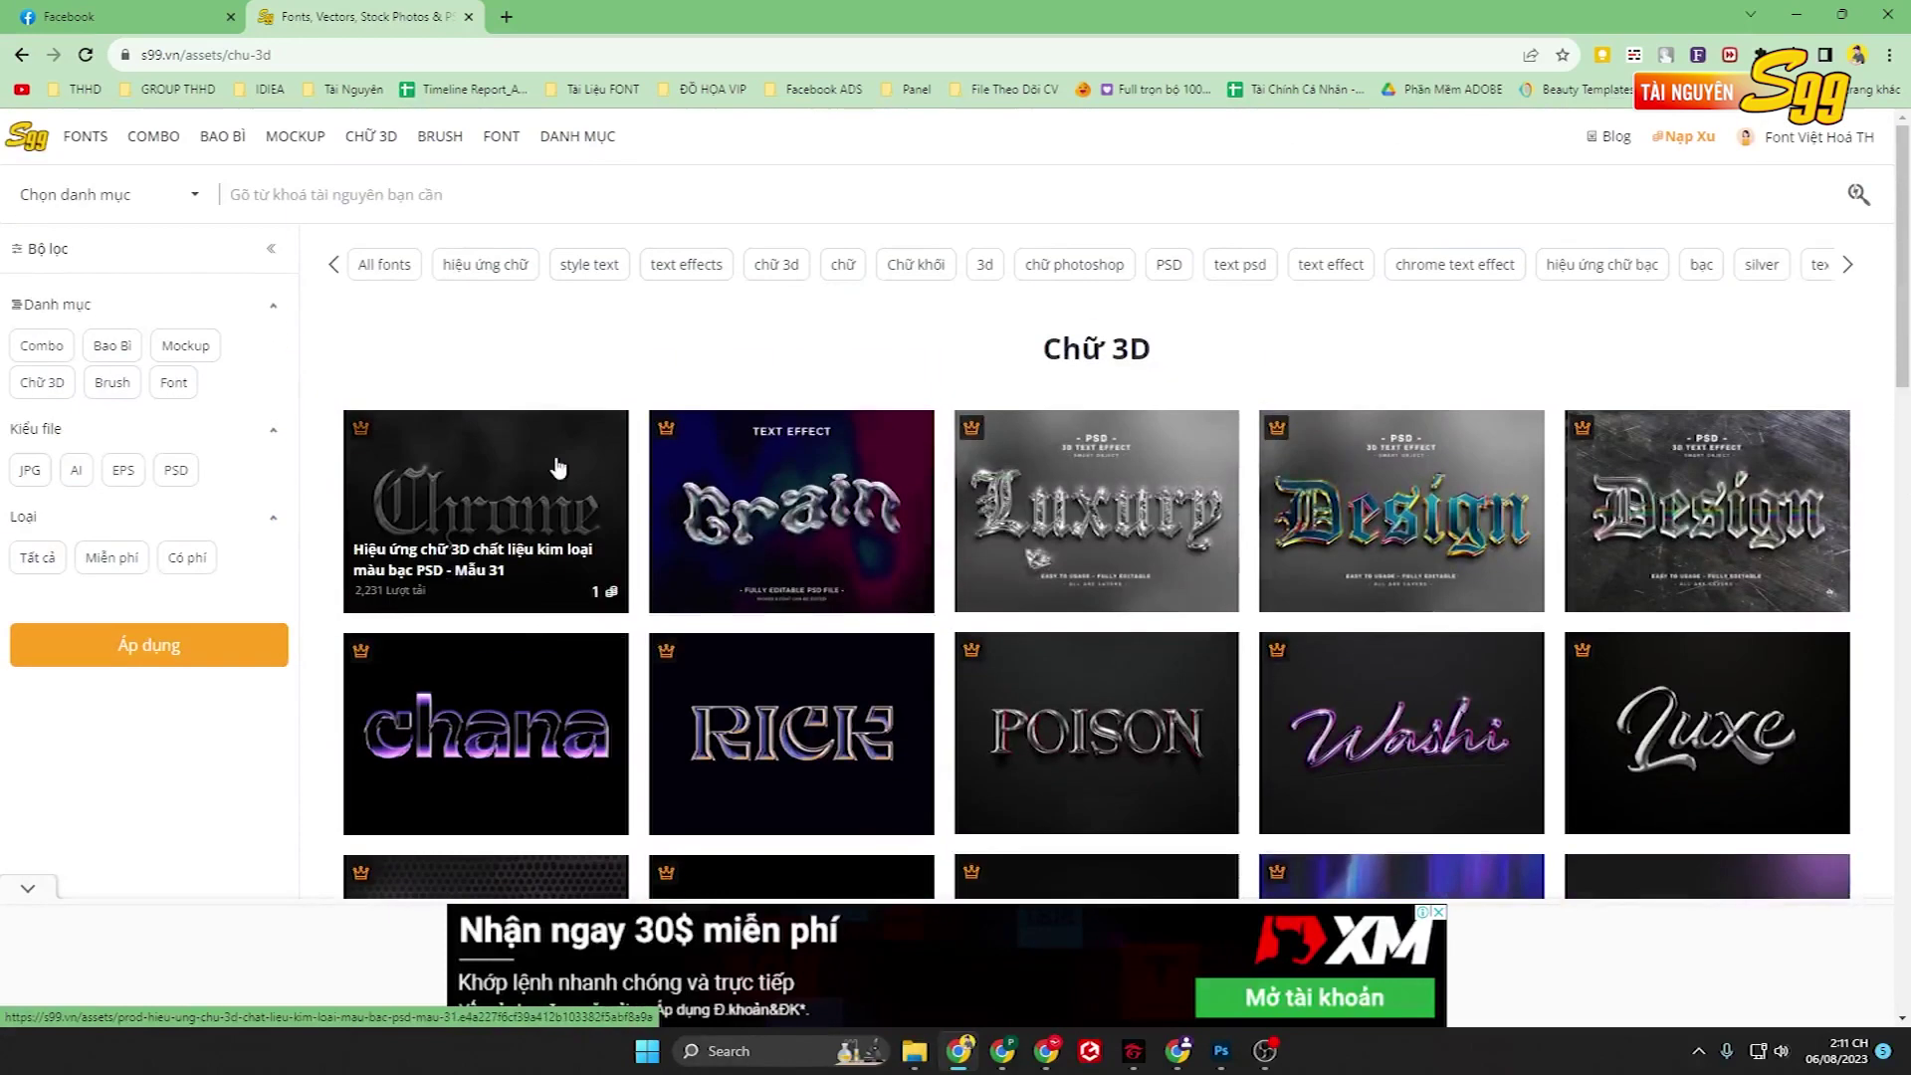
# Filter the results to Miễn phí (free) resources in the Chữ 3D category.
pyautogui.click(124, 562)
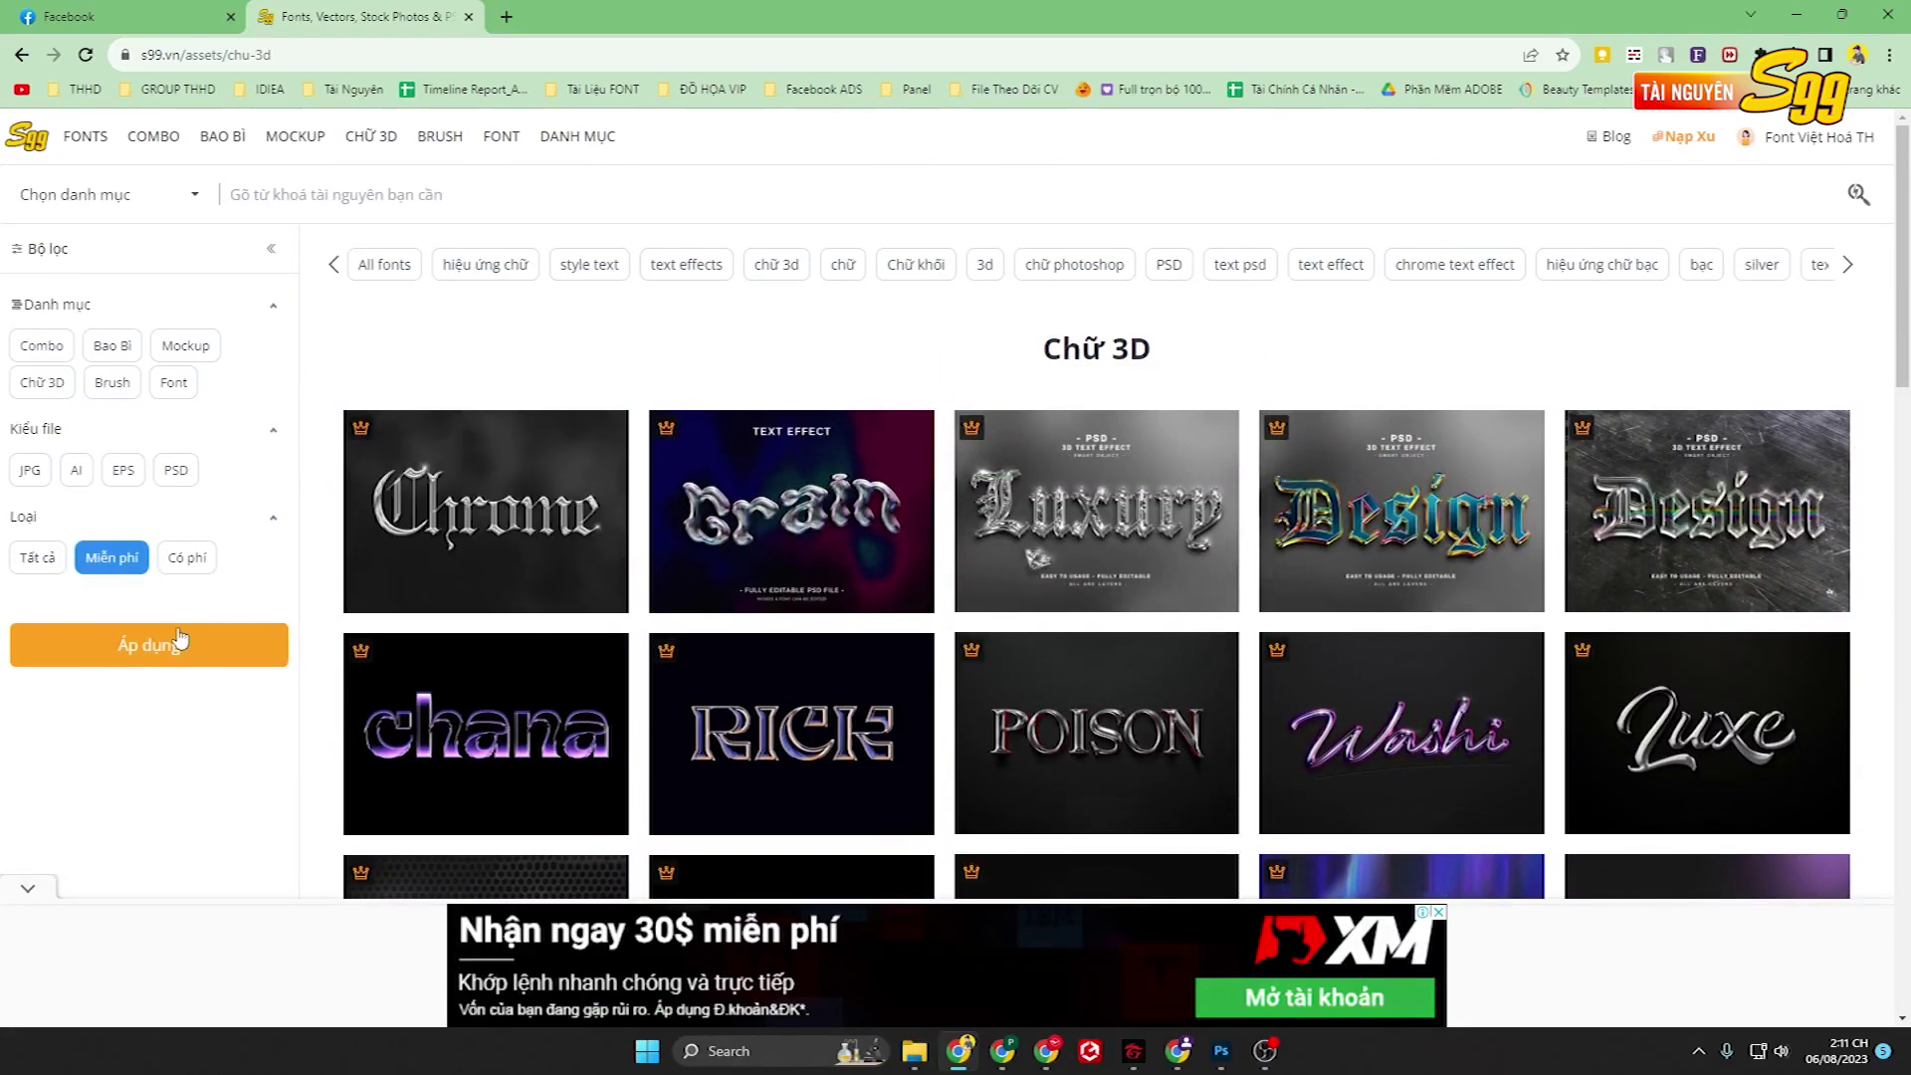
pyautogui.click(147, 647)
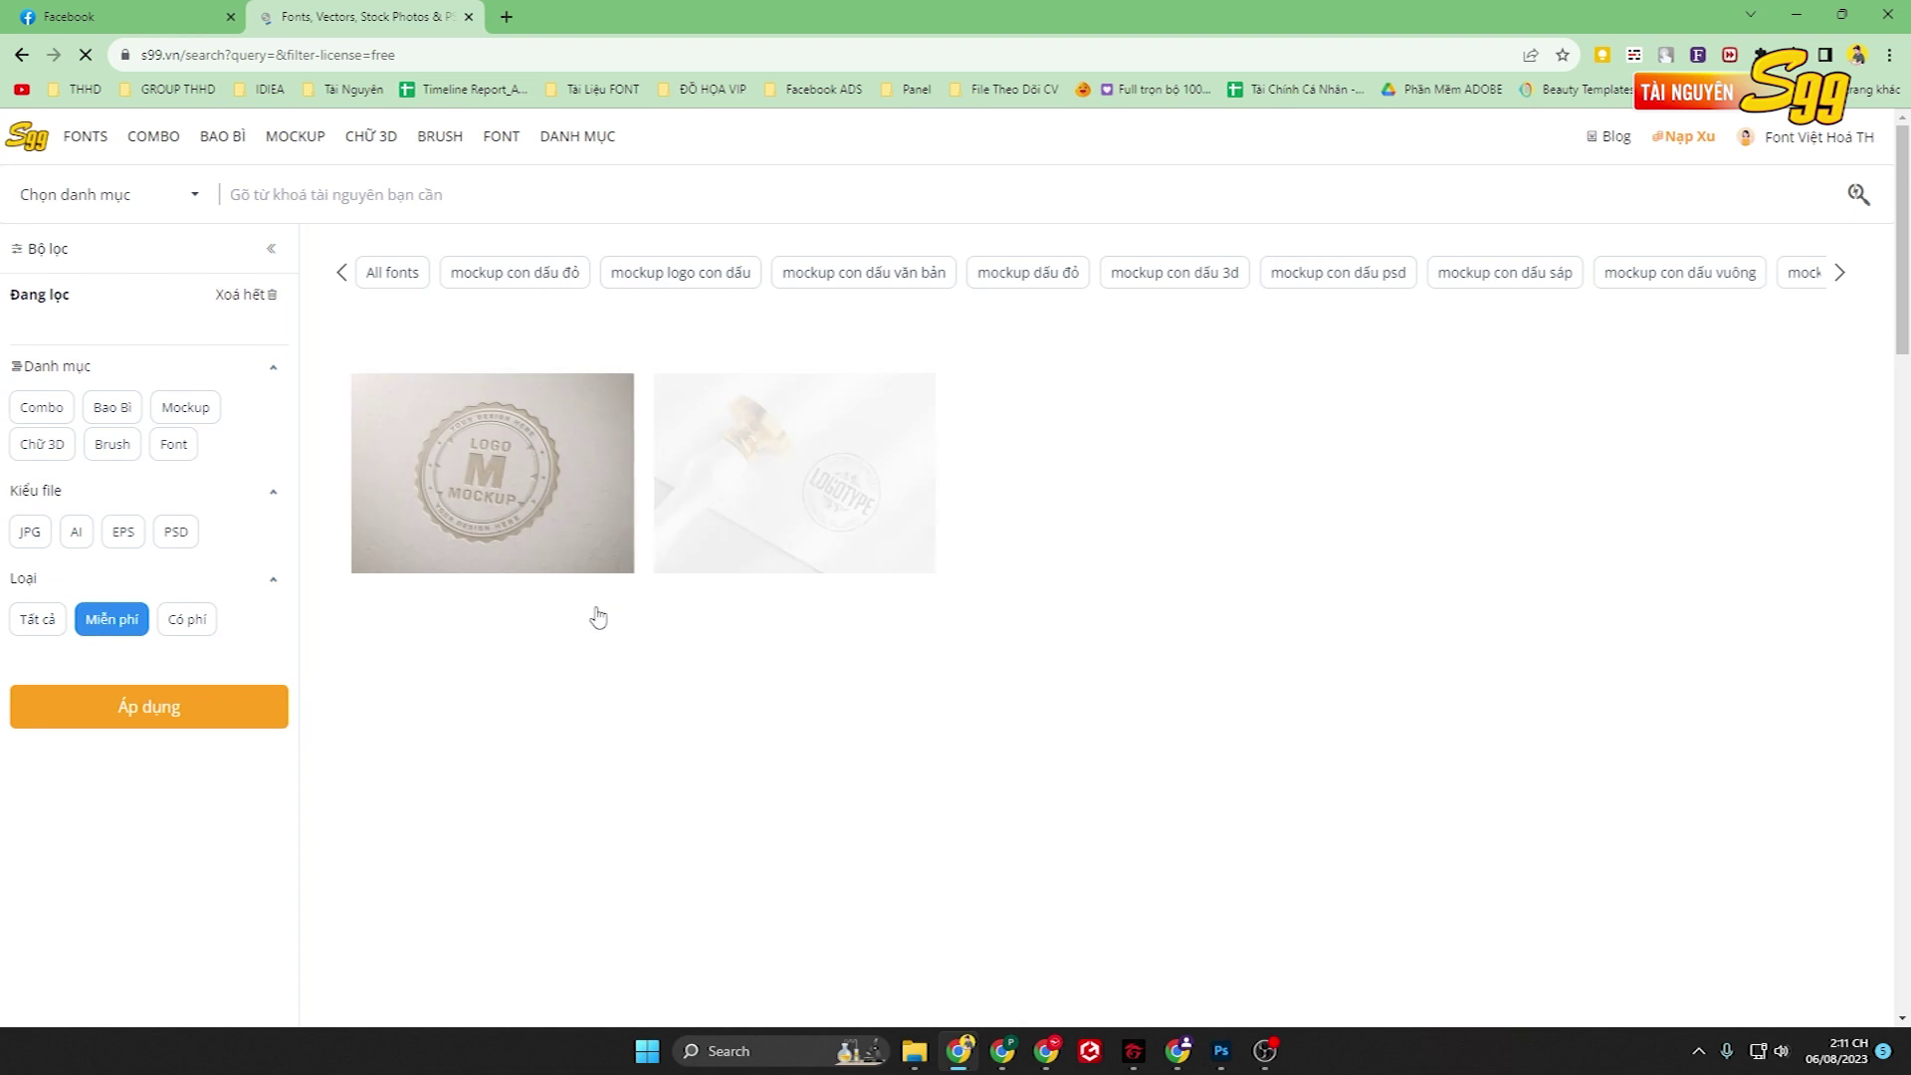
pyautogui.click(175, 204)
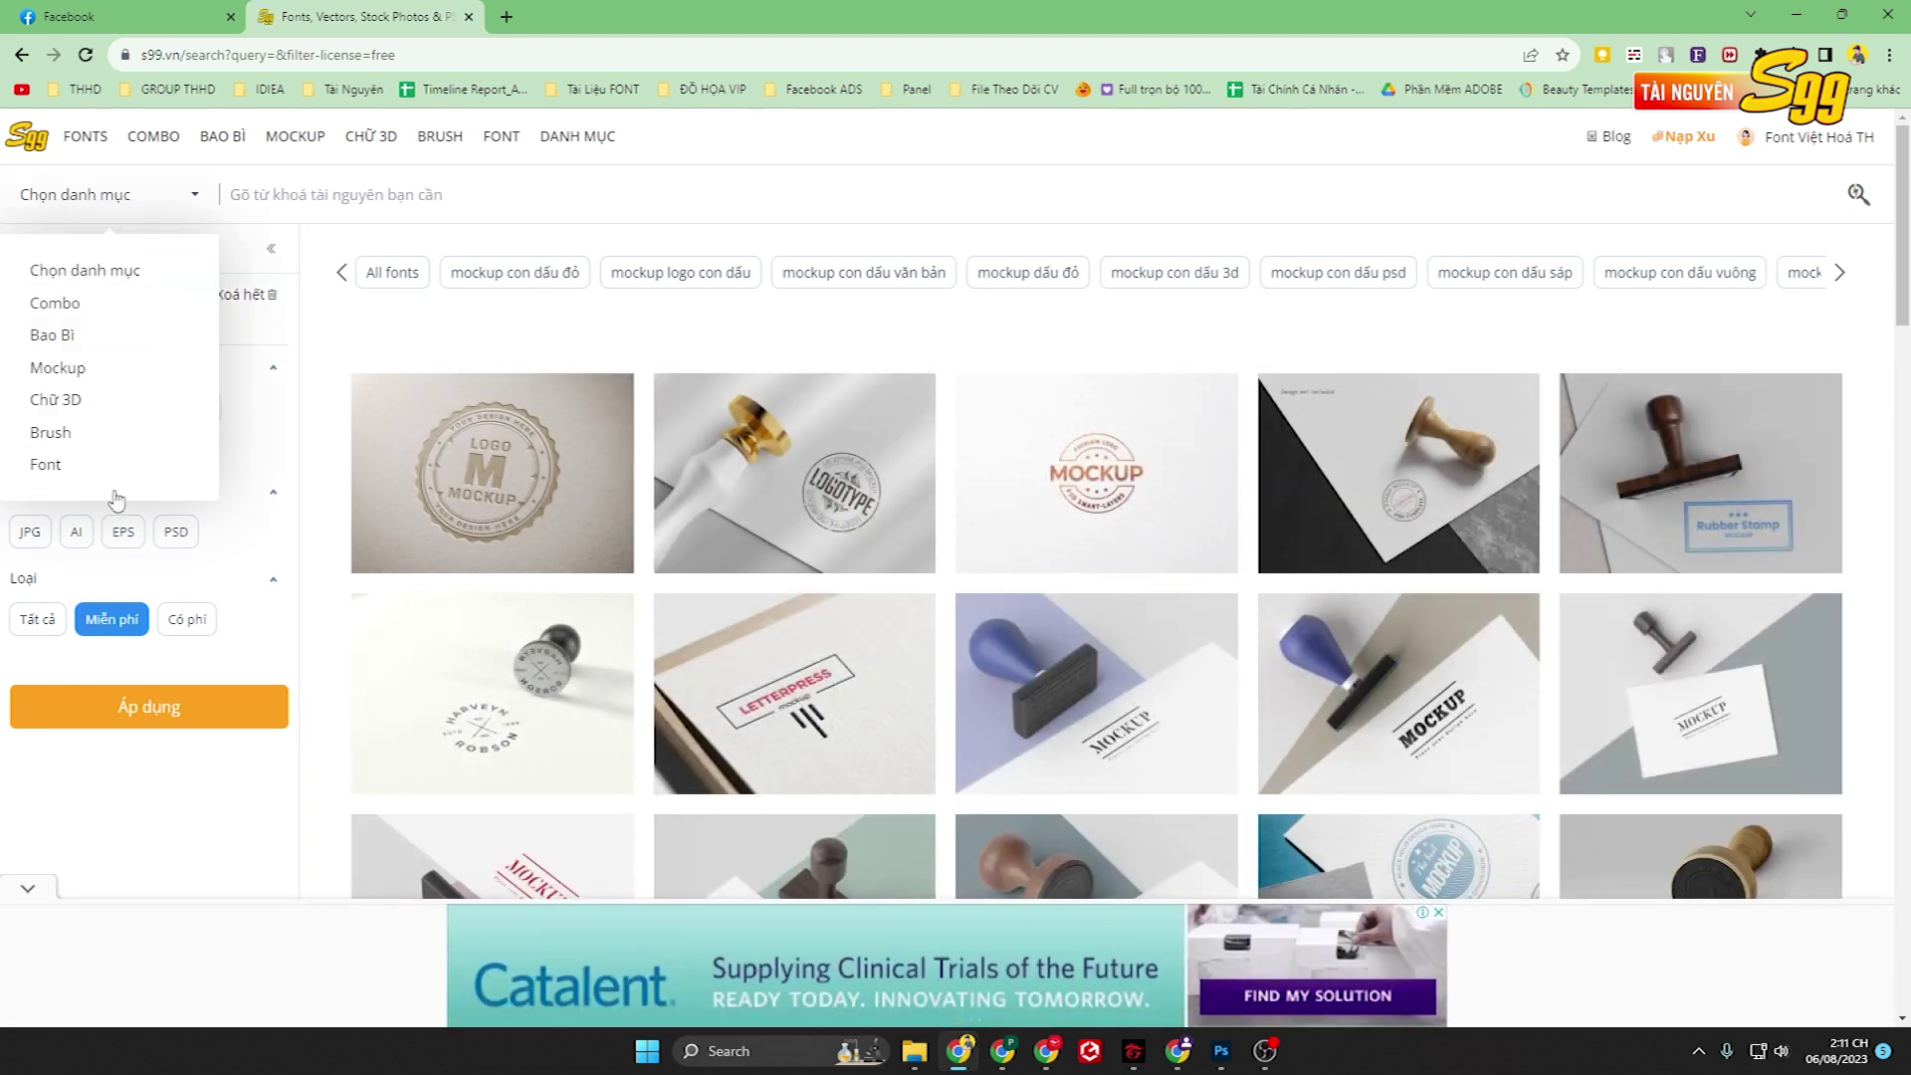
pyautogui.click(76, 399)
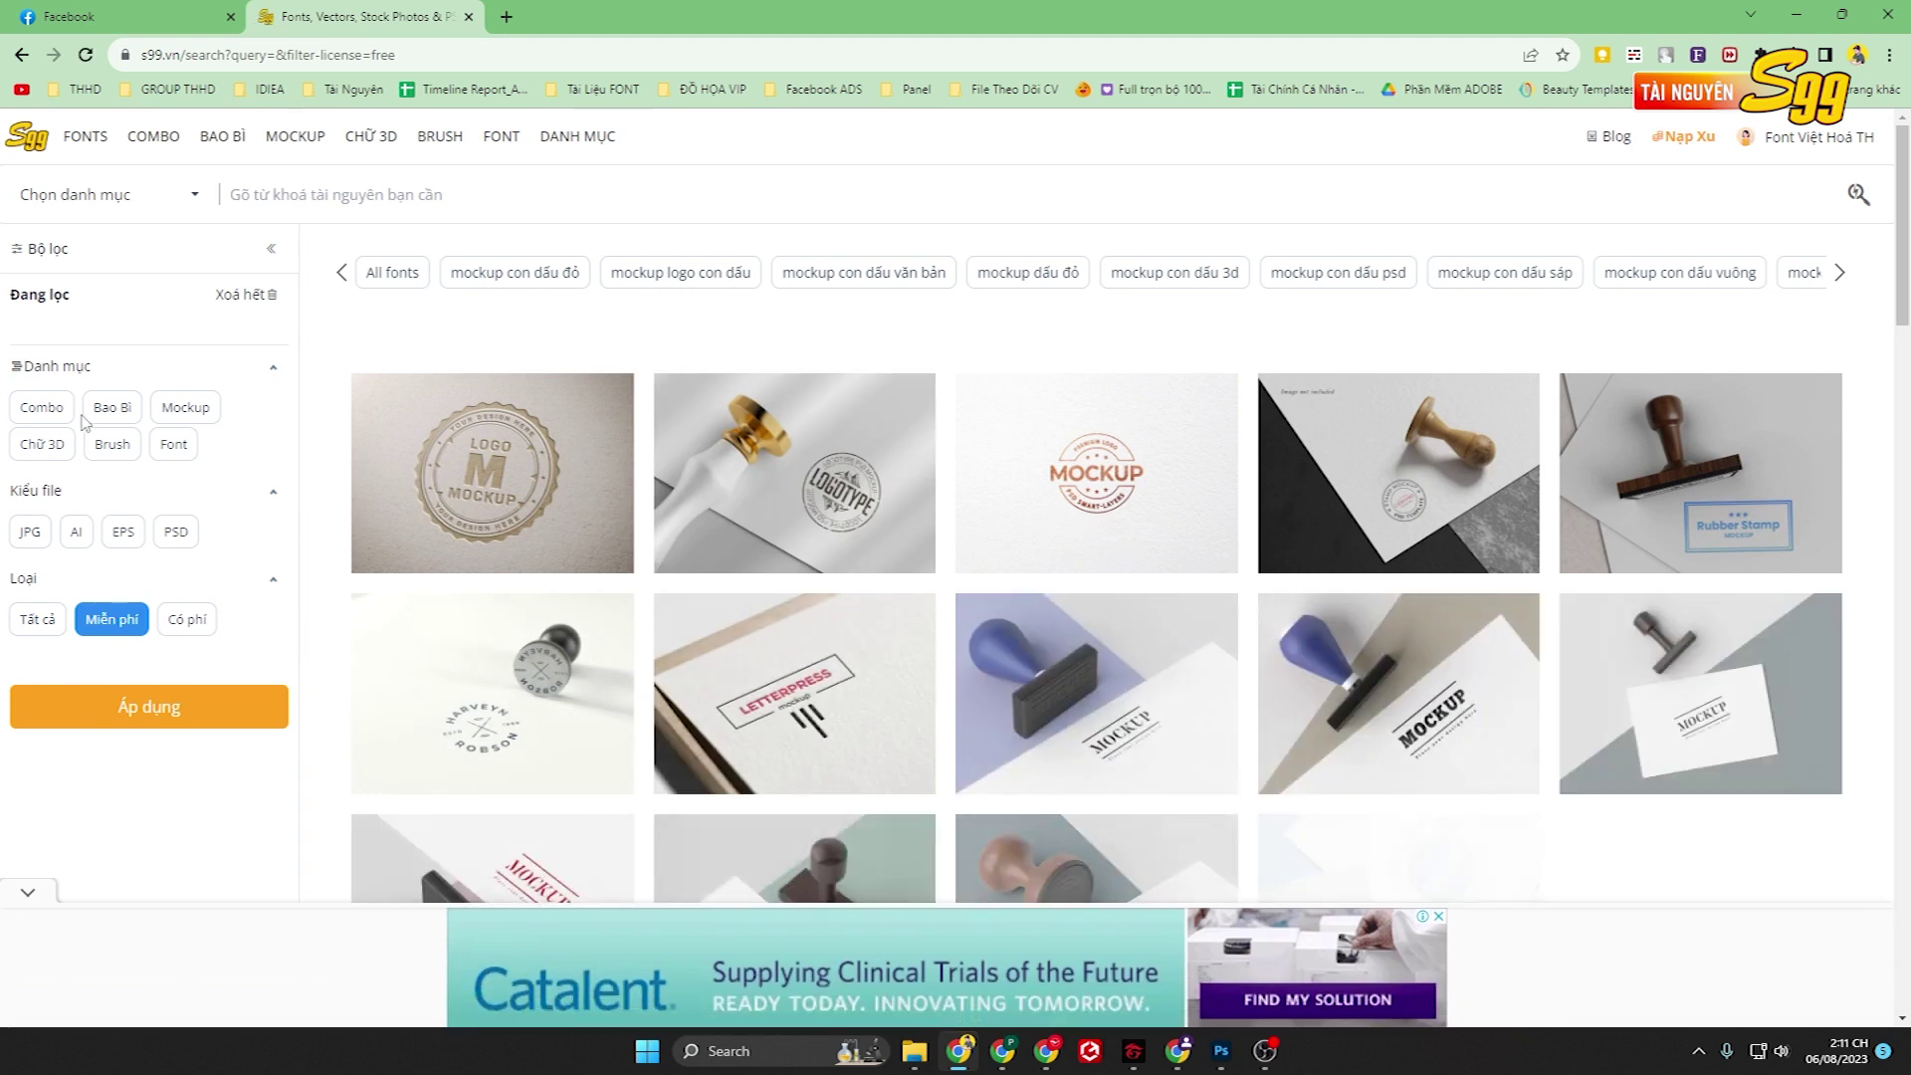
pyautogui.click(156, 709)
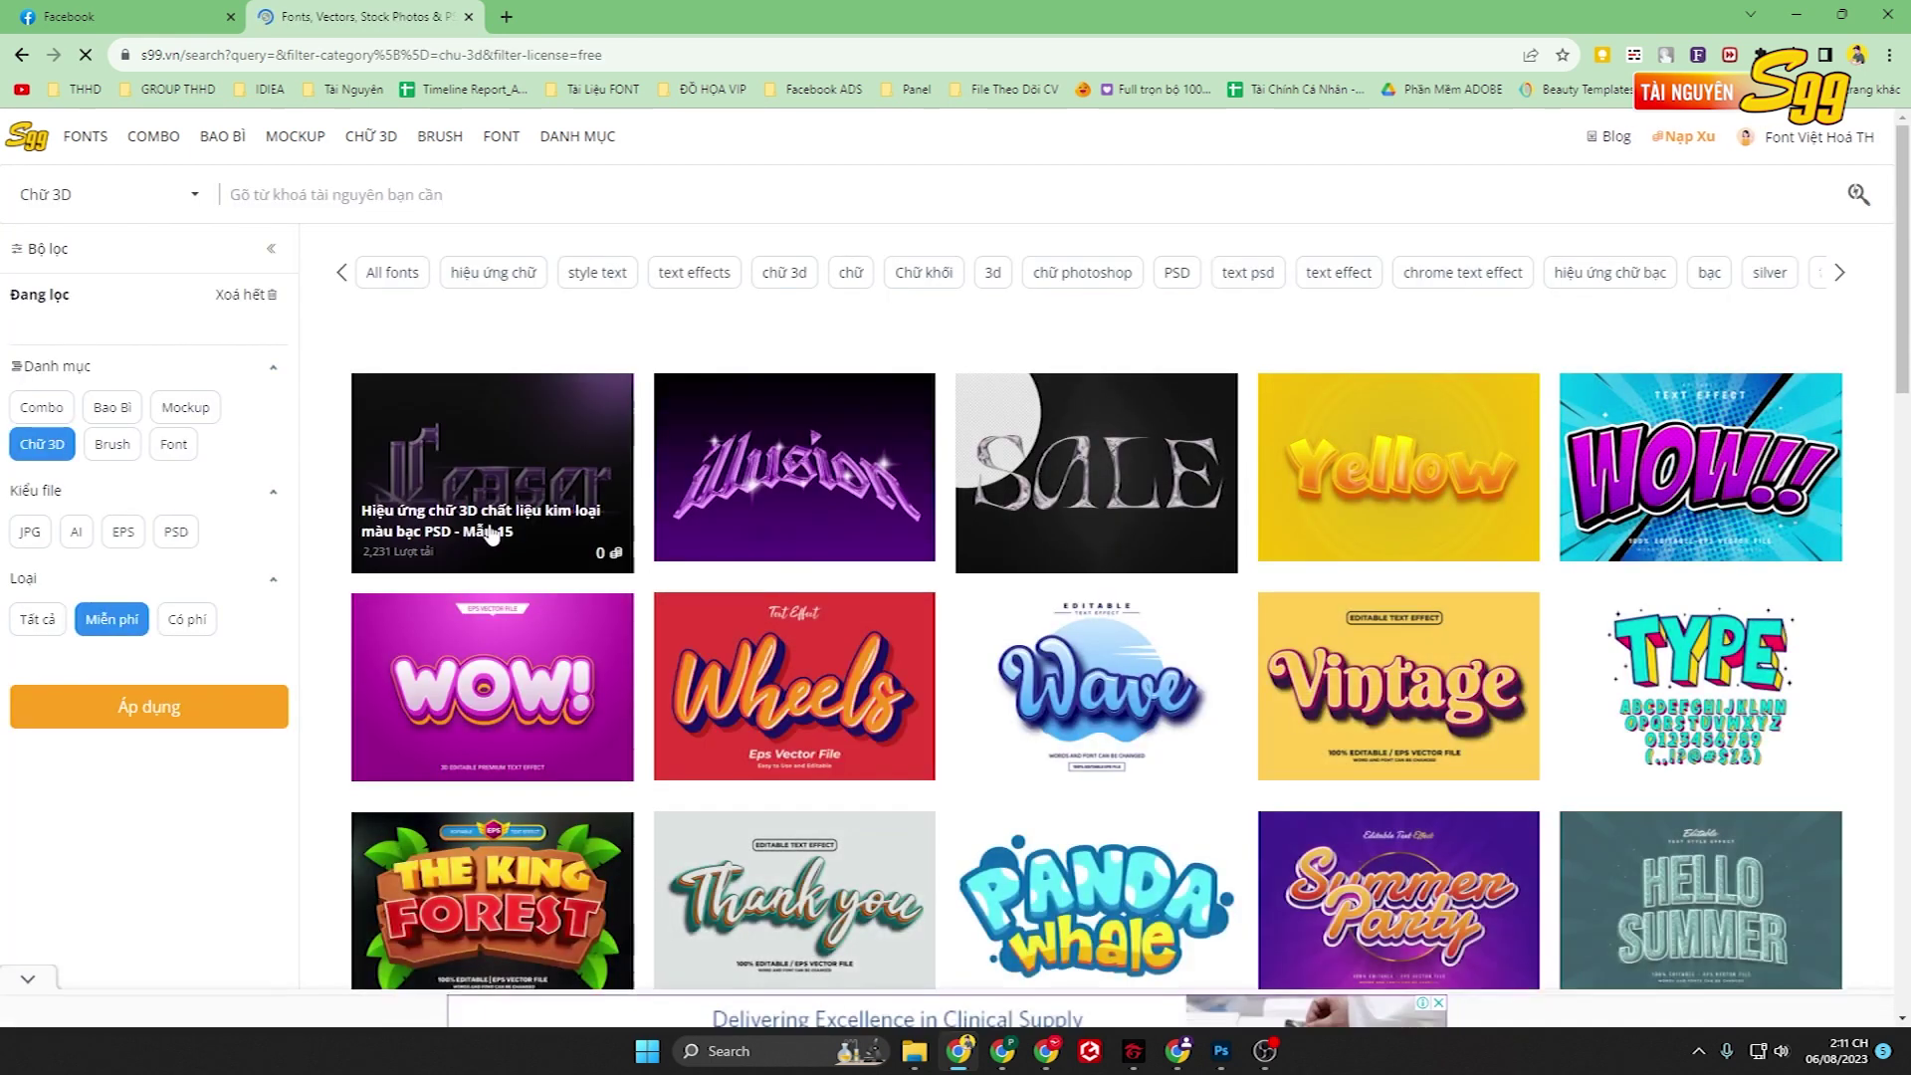
# Scroll to the pagination bar and go to page 2 of the free Chữ 3D results.
pyautogui.scroll(-3, 973, 656)
pyautogui.scroll(-6, 1006, 661)
pyautogui.scroll(-4, 1134, 626)
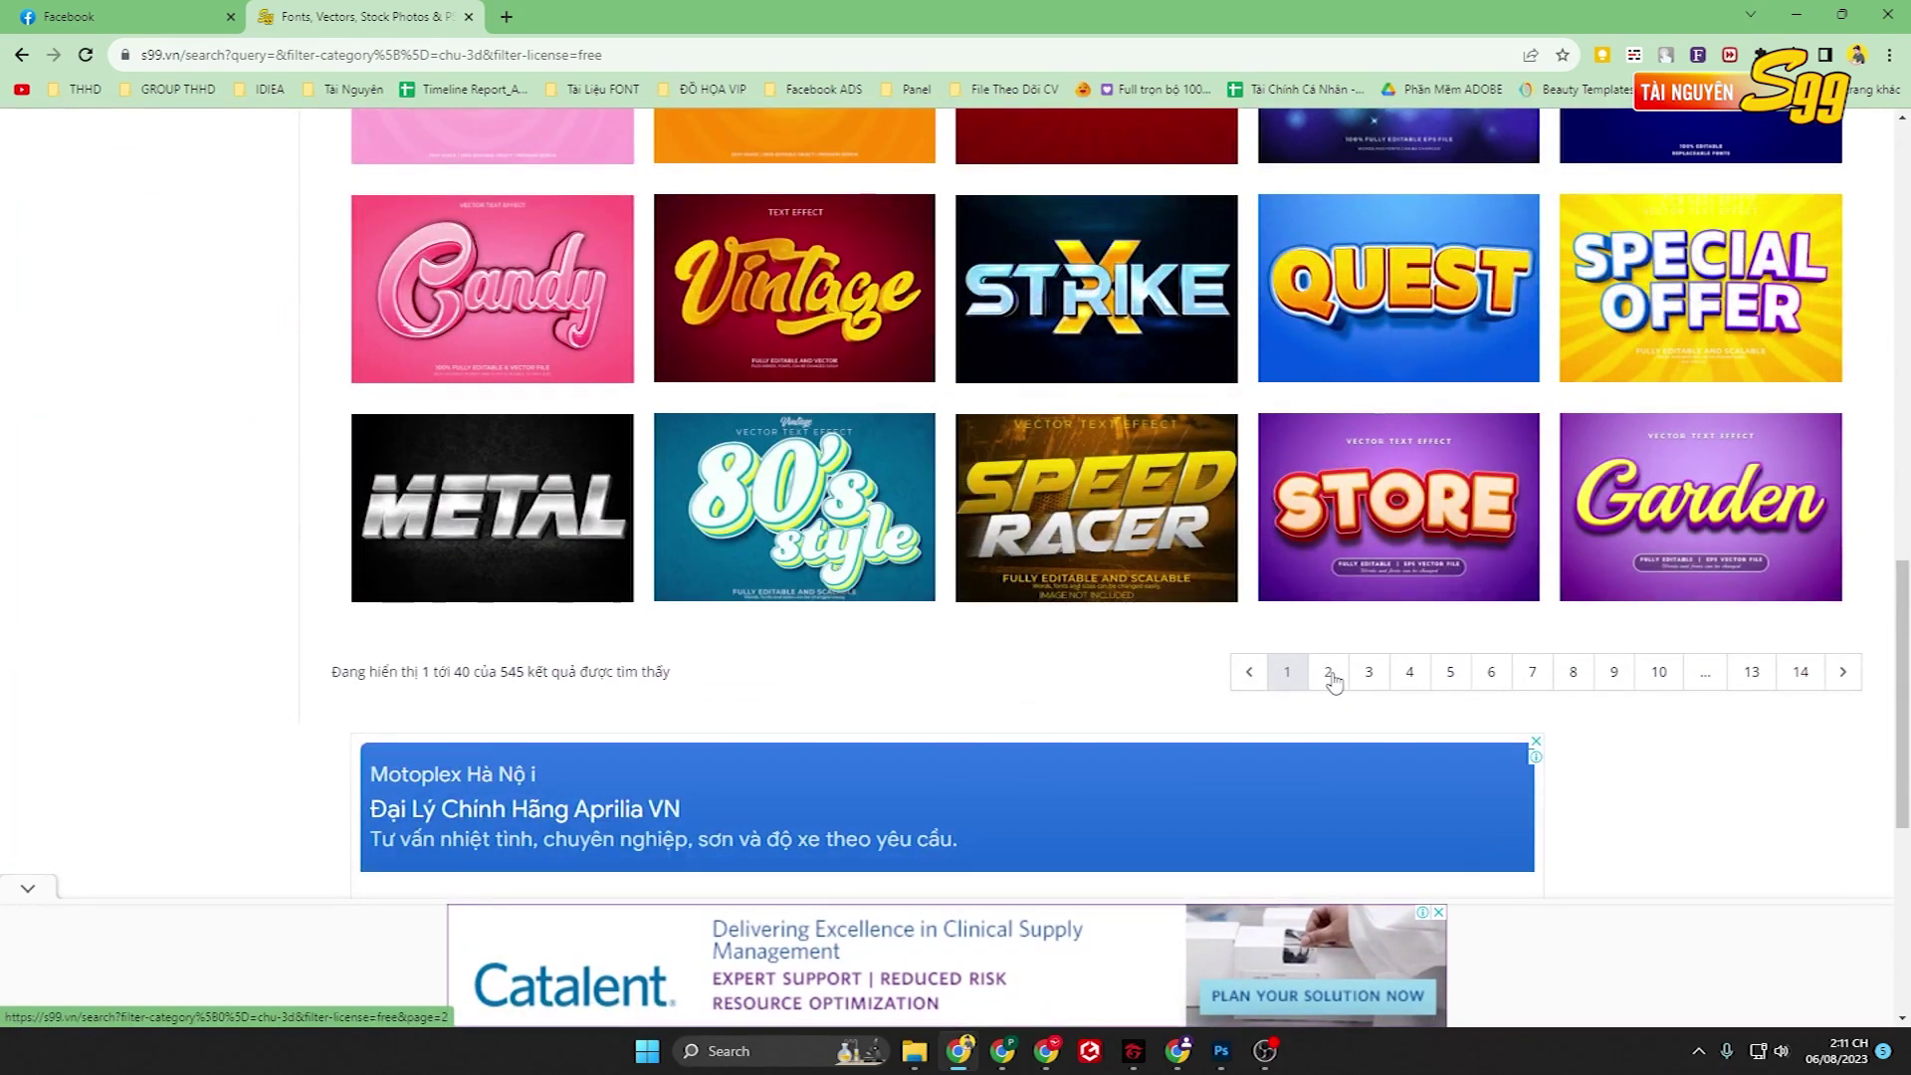
pyautogui.click(1330, 675)
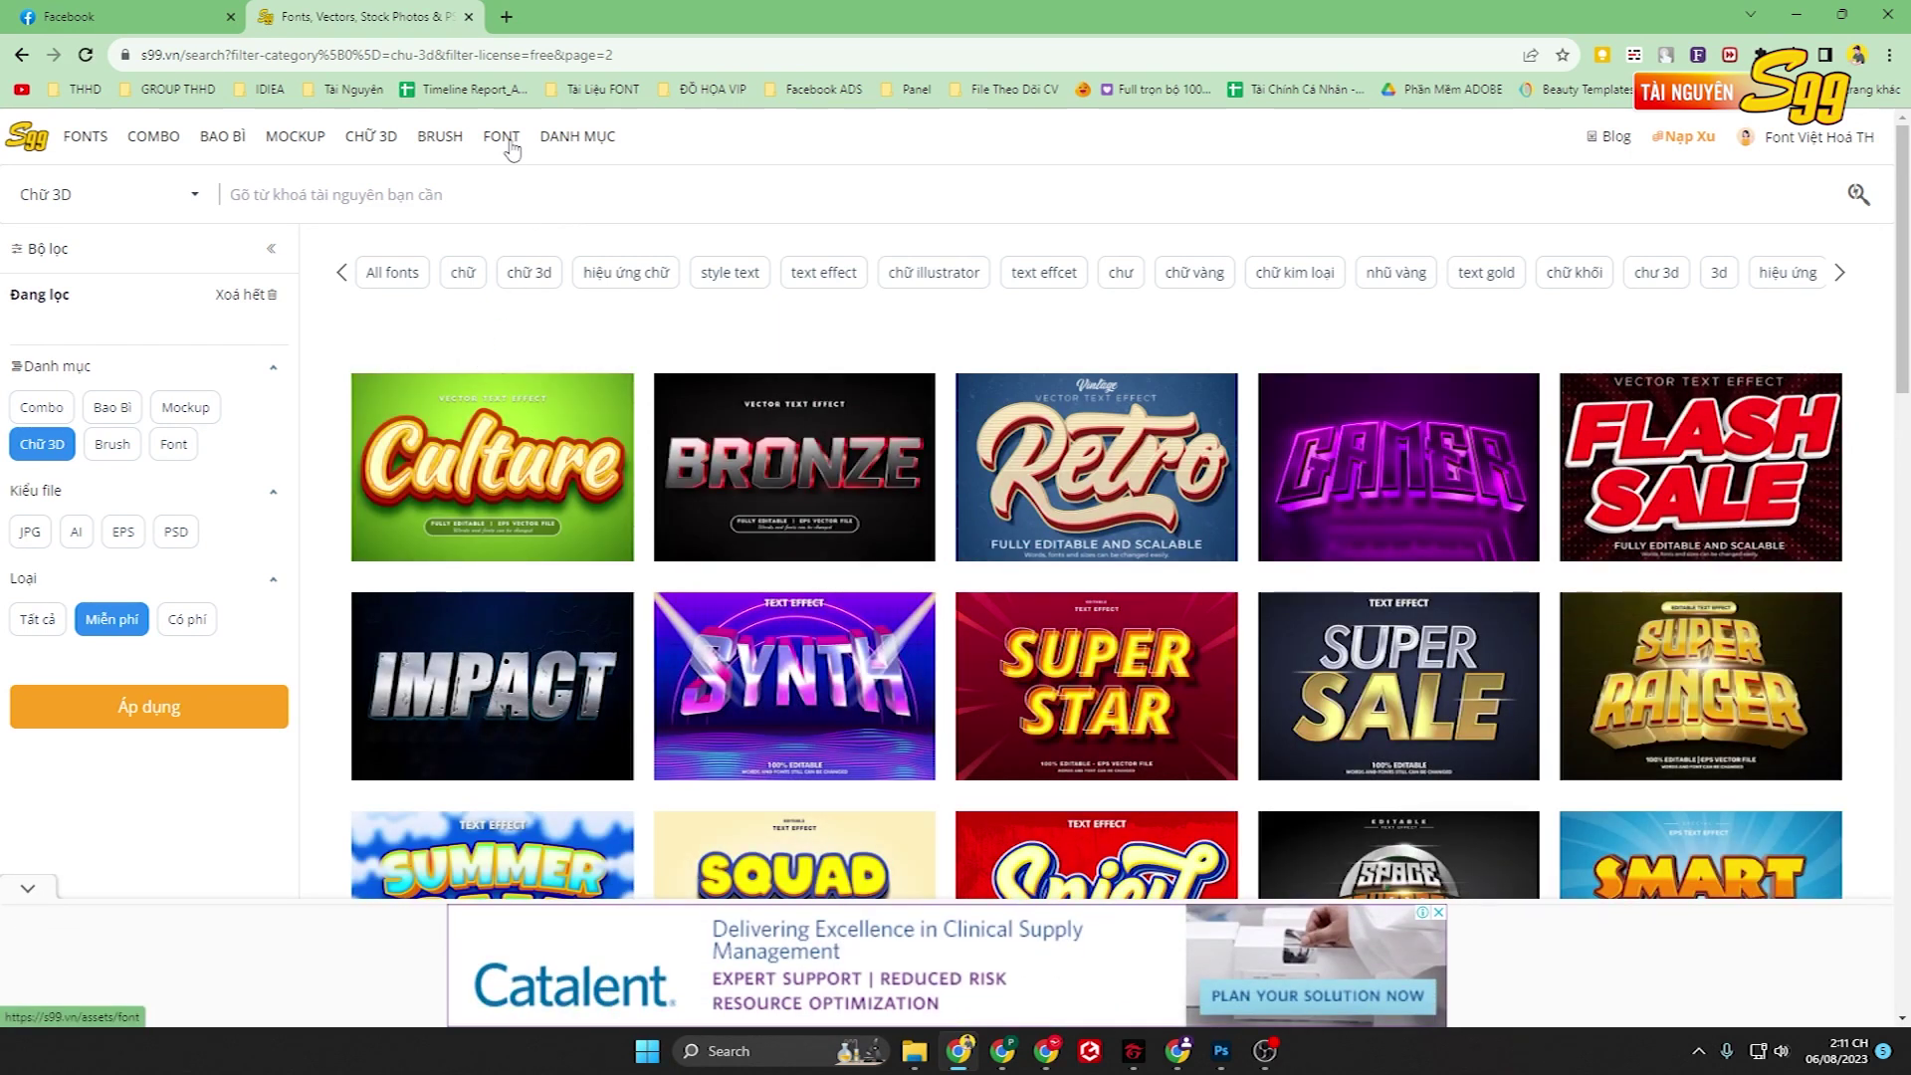
# Open the S99.vn FONT listing and enlarge the previews to 72pt.
pyautogui.click(35, 142)
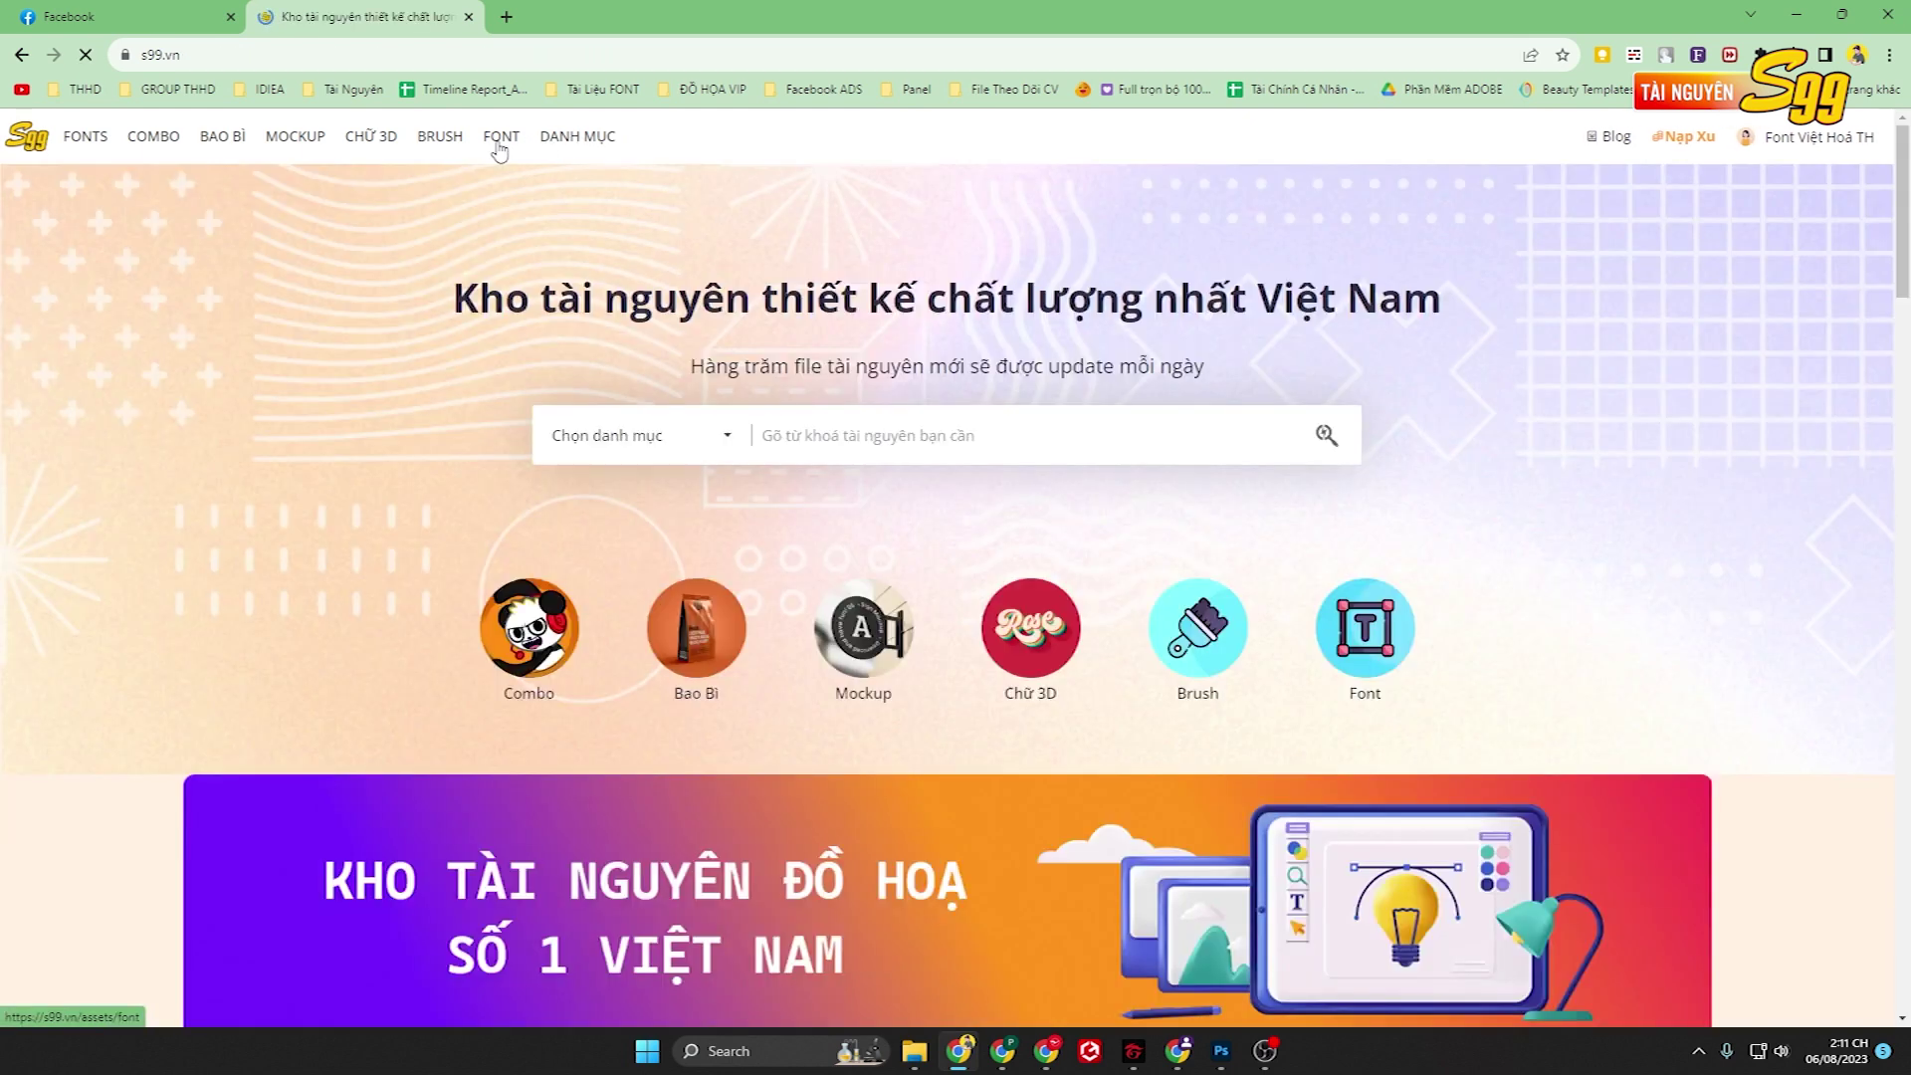
pyautogui.click(498, 140)
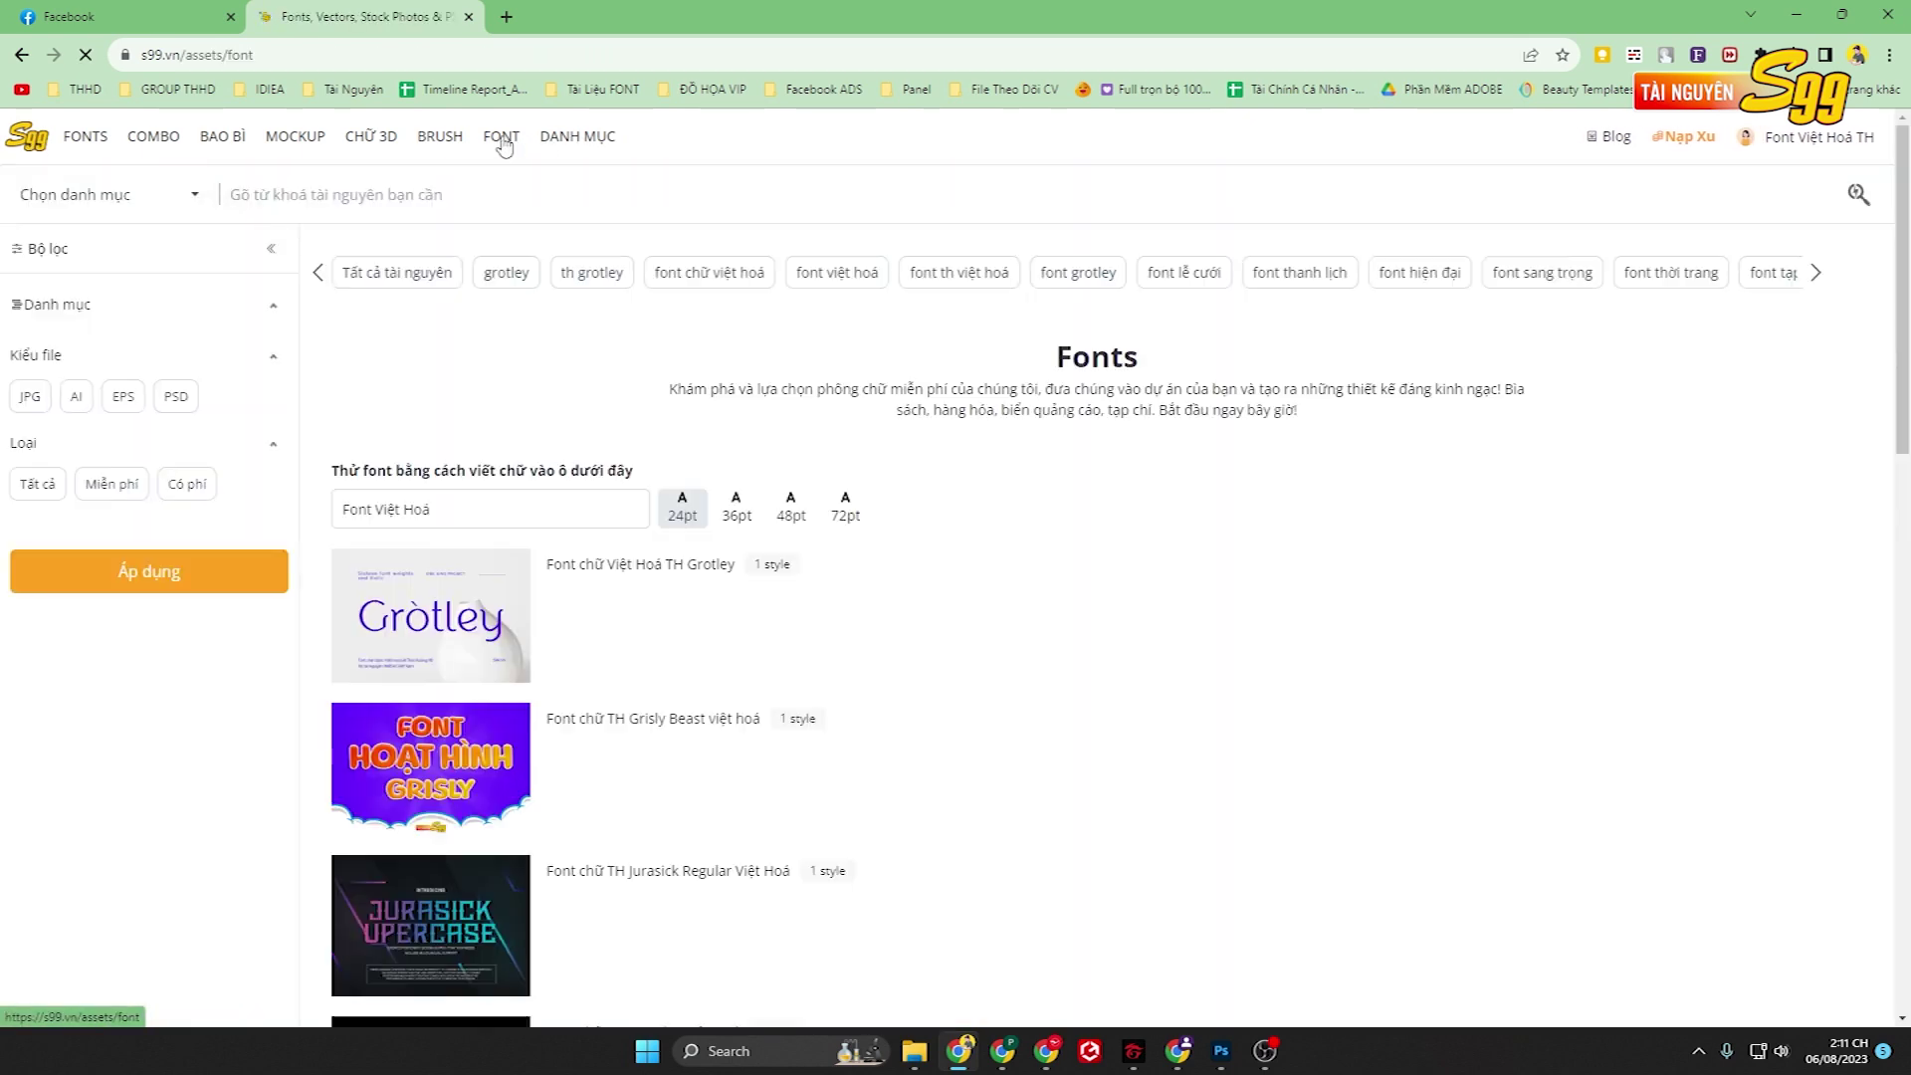
pyautogui.click(845, 506)
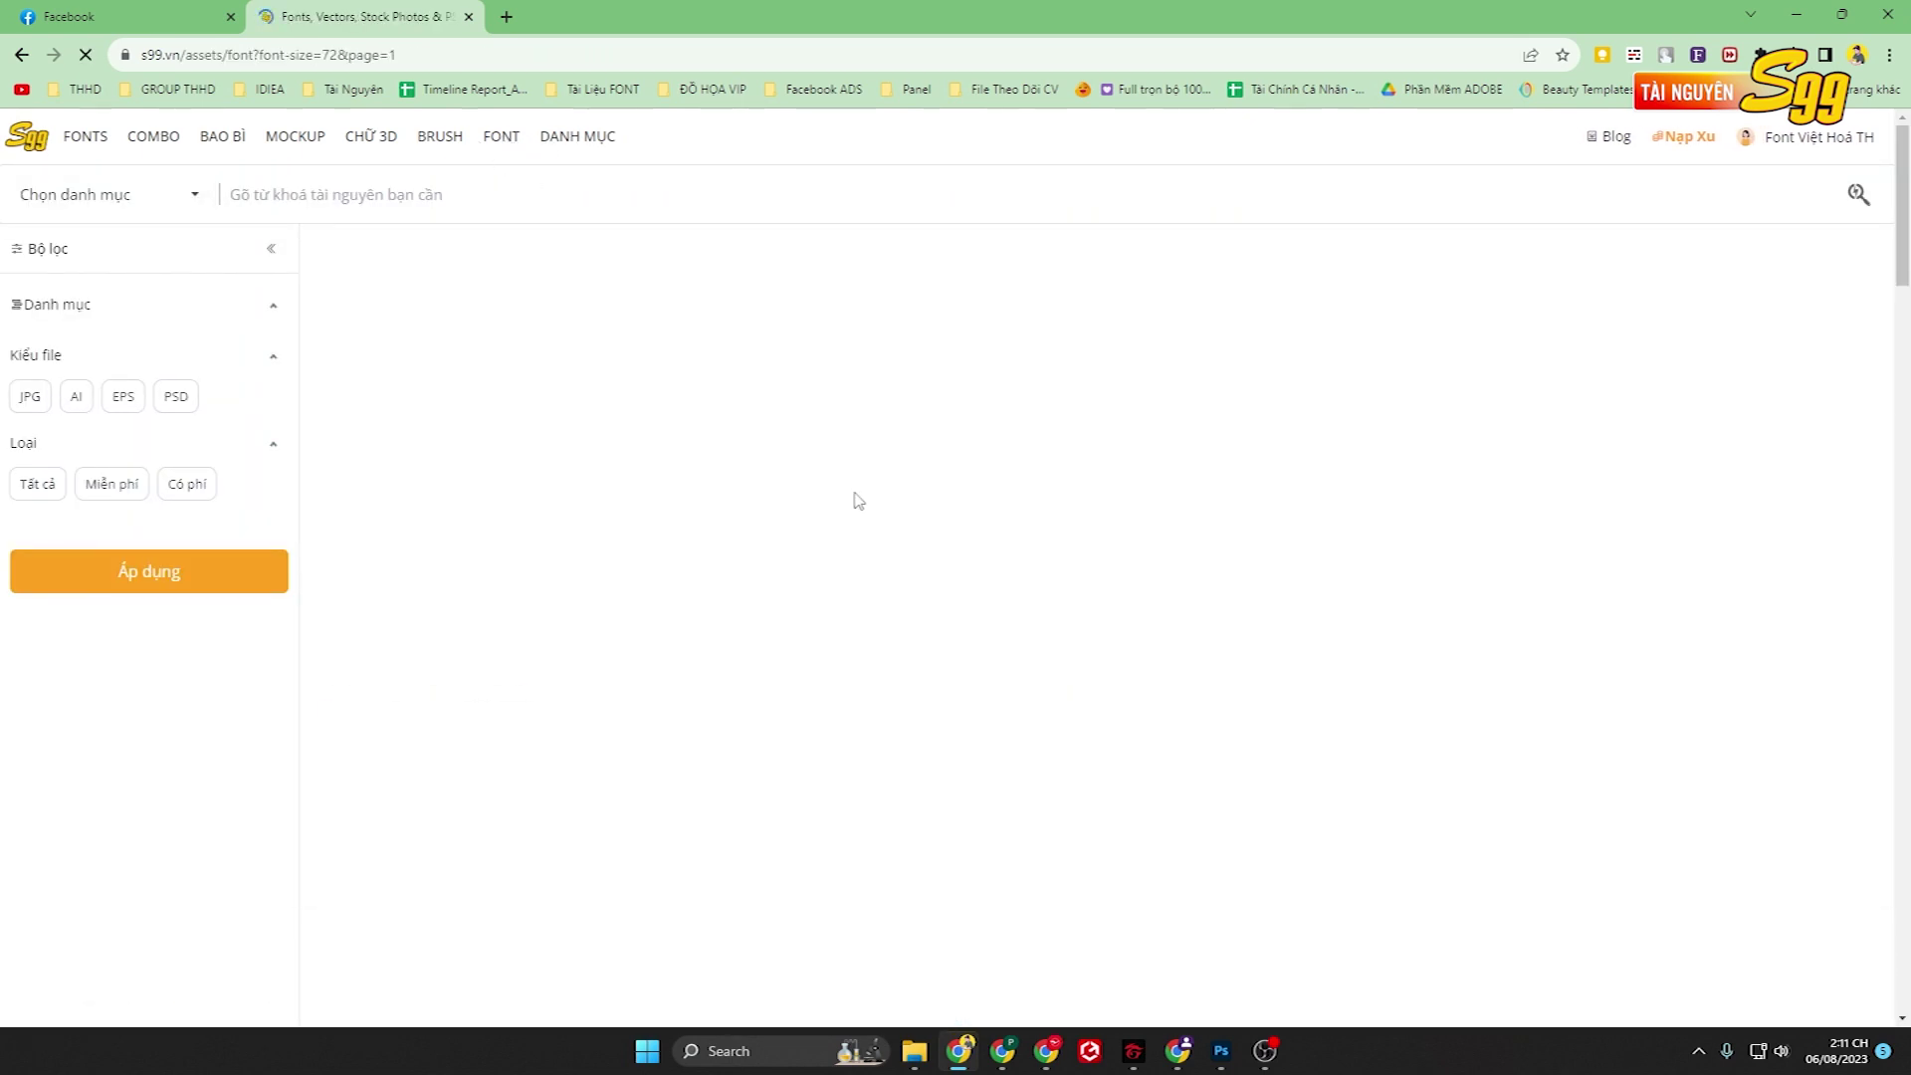
pyautogui.scroll(-3, 526, 392)
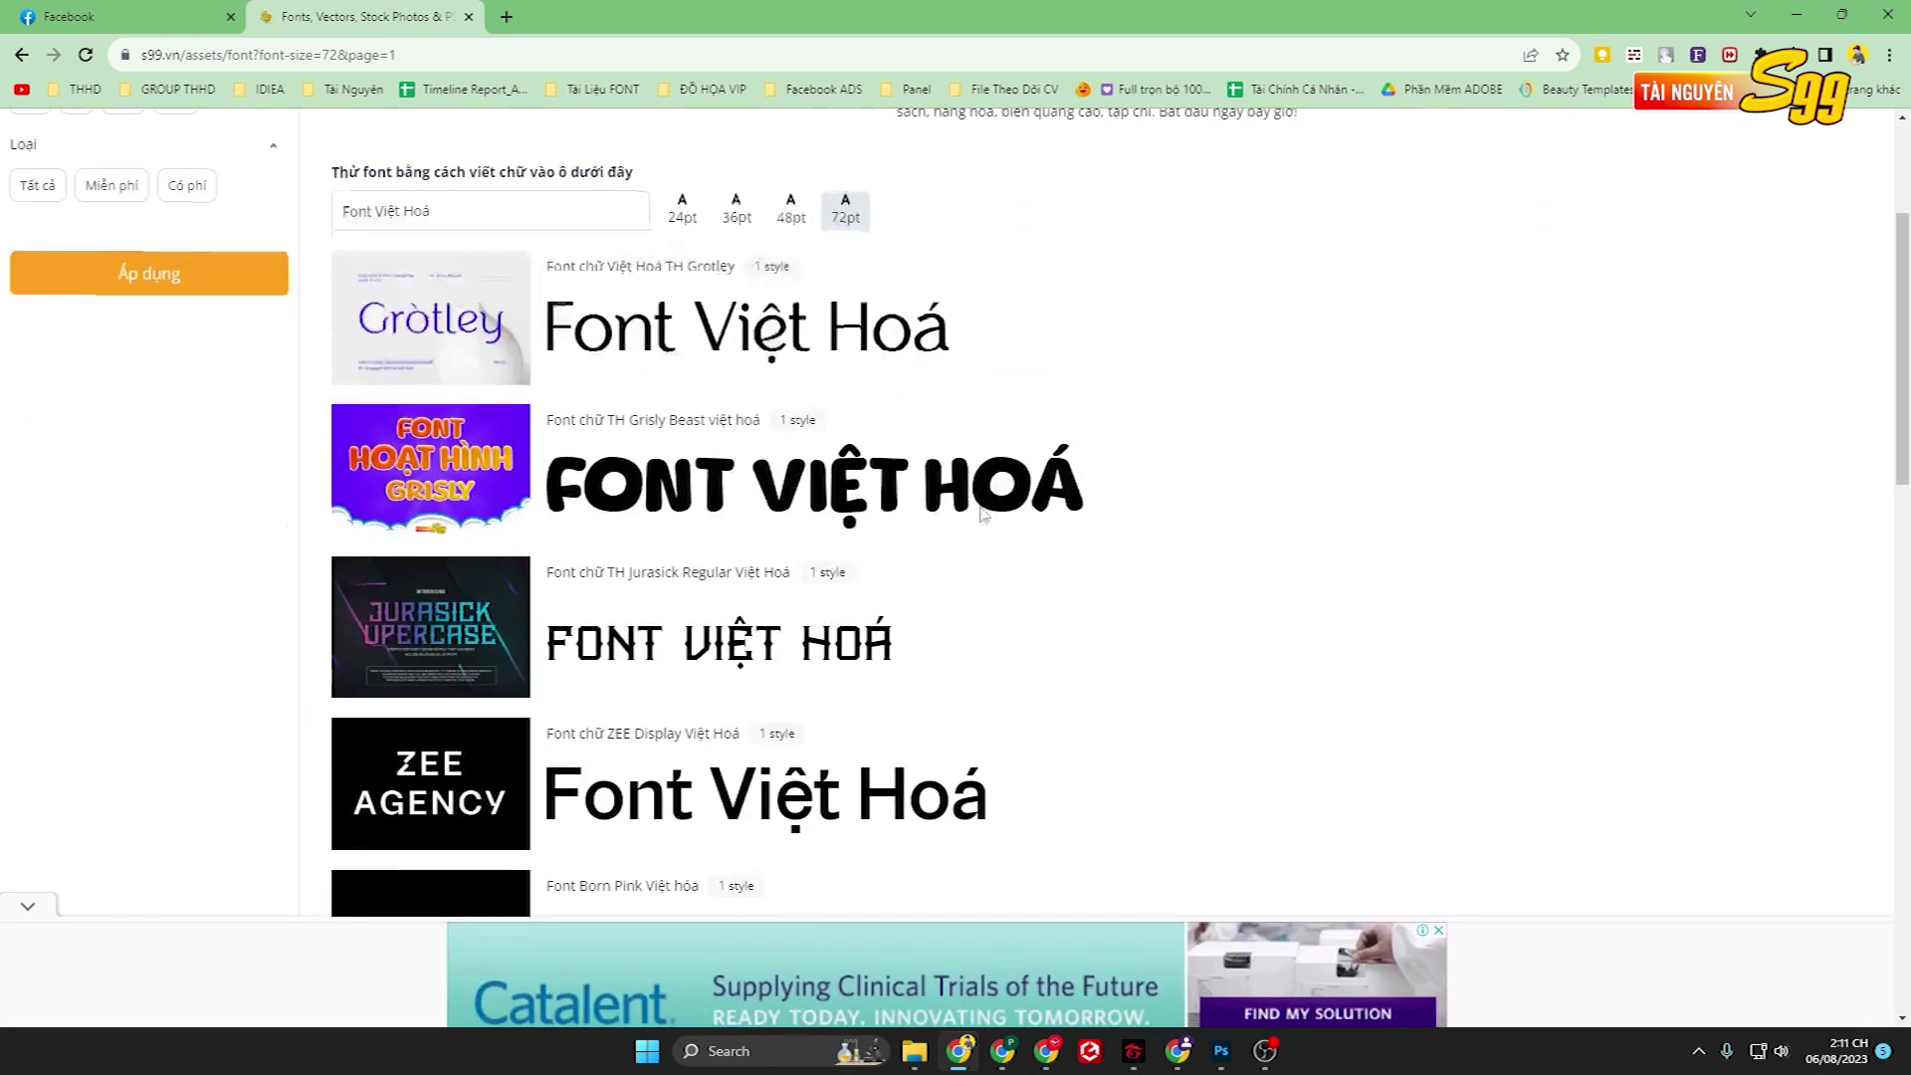
pyautogui.scroll(-4, 503, 546)
pyautogui.scroll(-2, 504, 546)
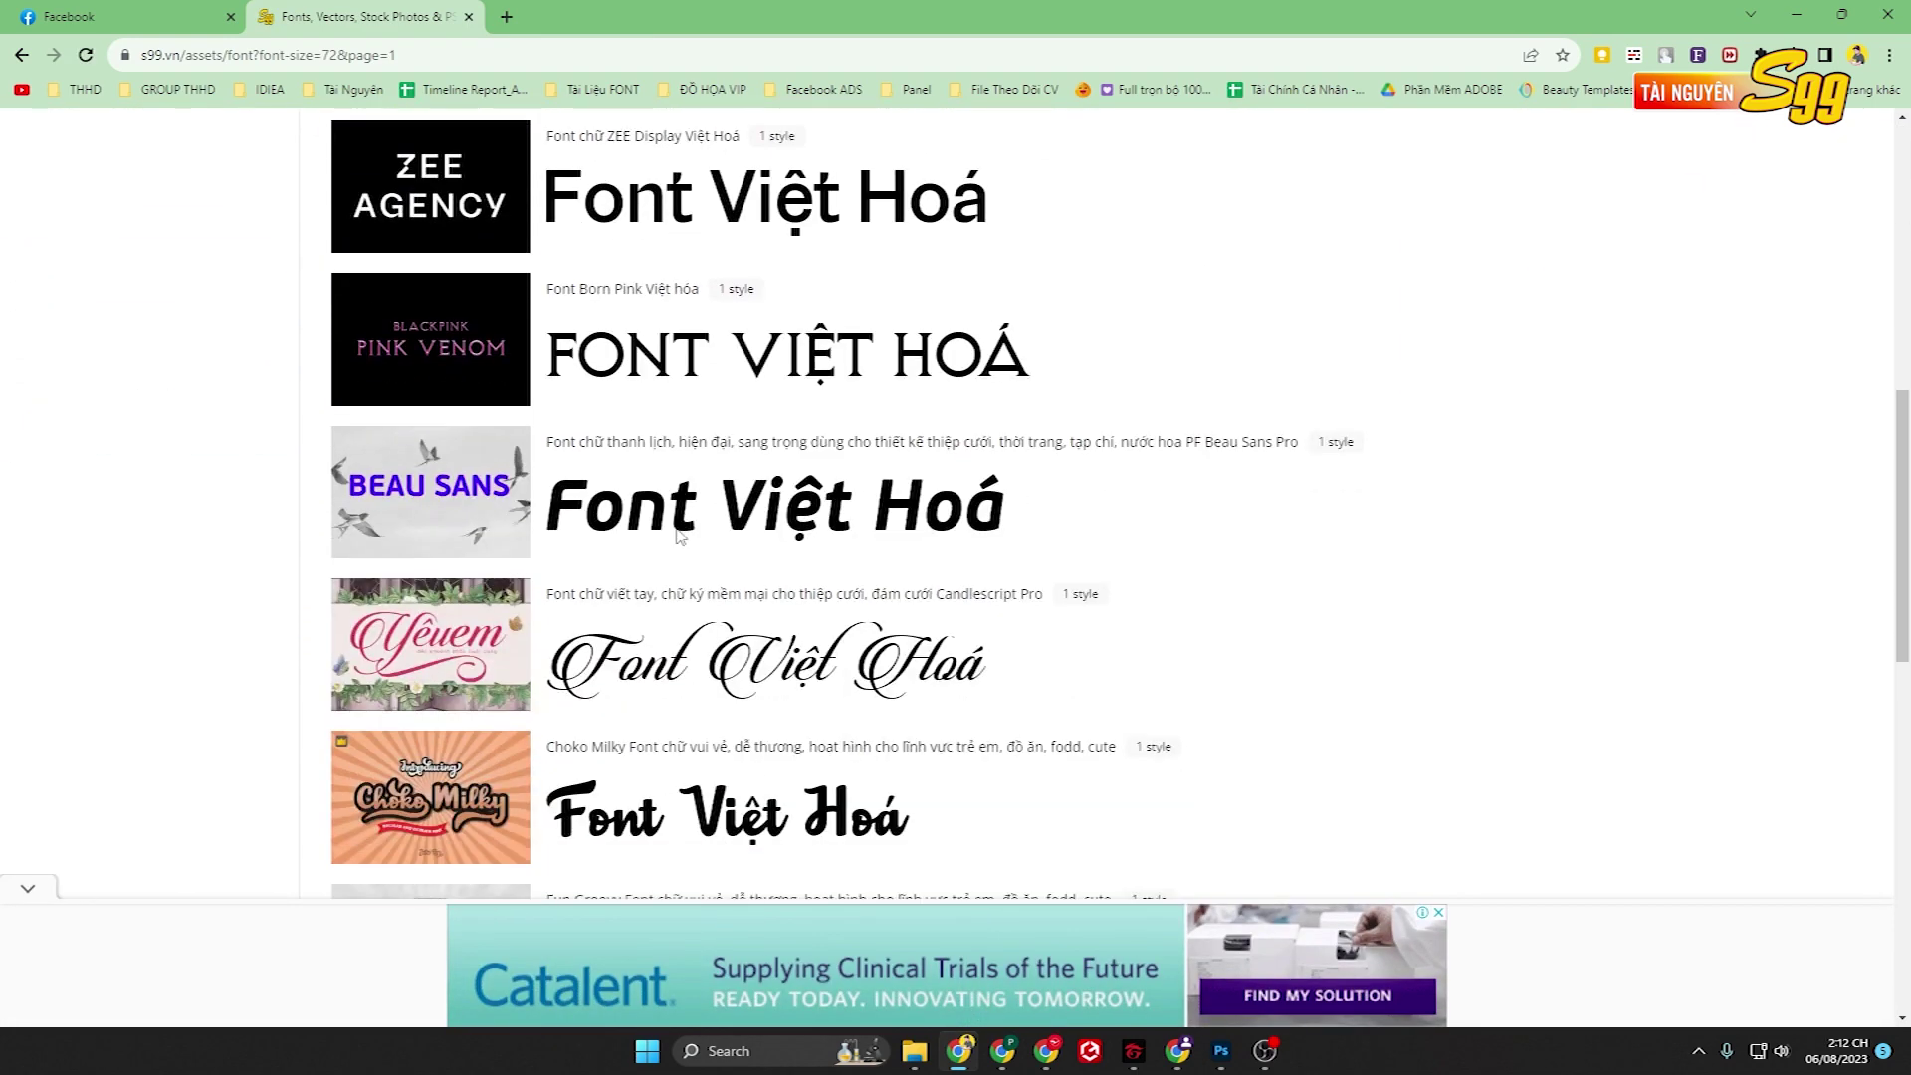
pyautogui.scroll(6, 647, 532)
pyautogui.scroll(3, 694, 525)
# Select the sample preview text and browse the first page of 72pt fonts.
pyautogui.tripleClick(501, 521)
pyautogui.scroll(-2, 502, 522)
pyautogui.write('Hà Nội')
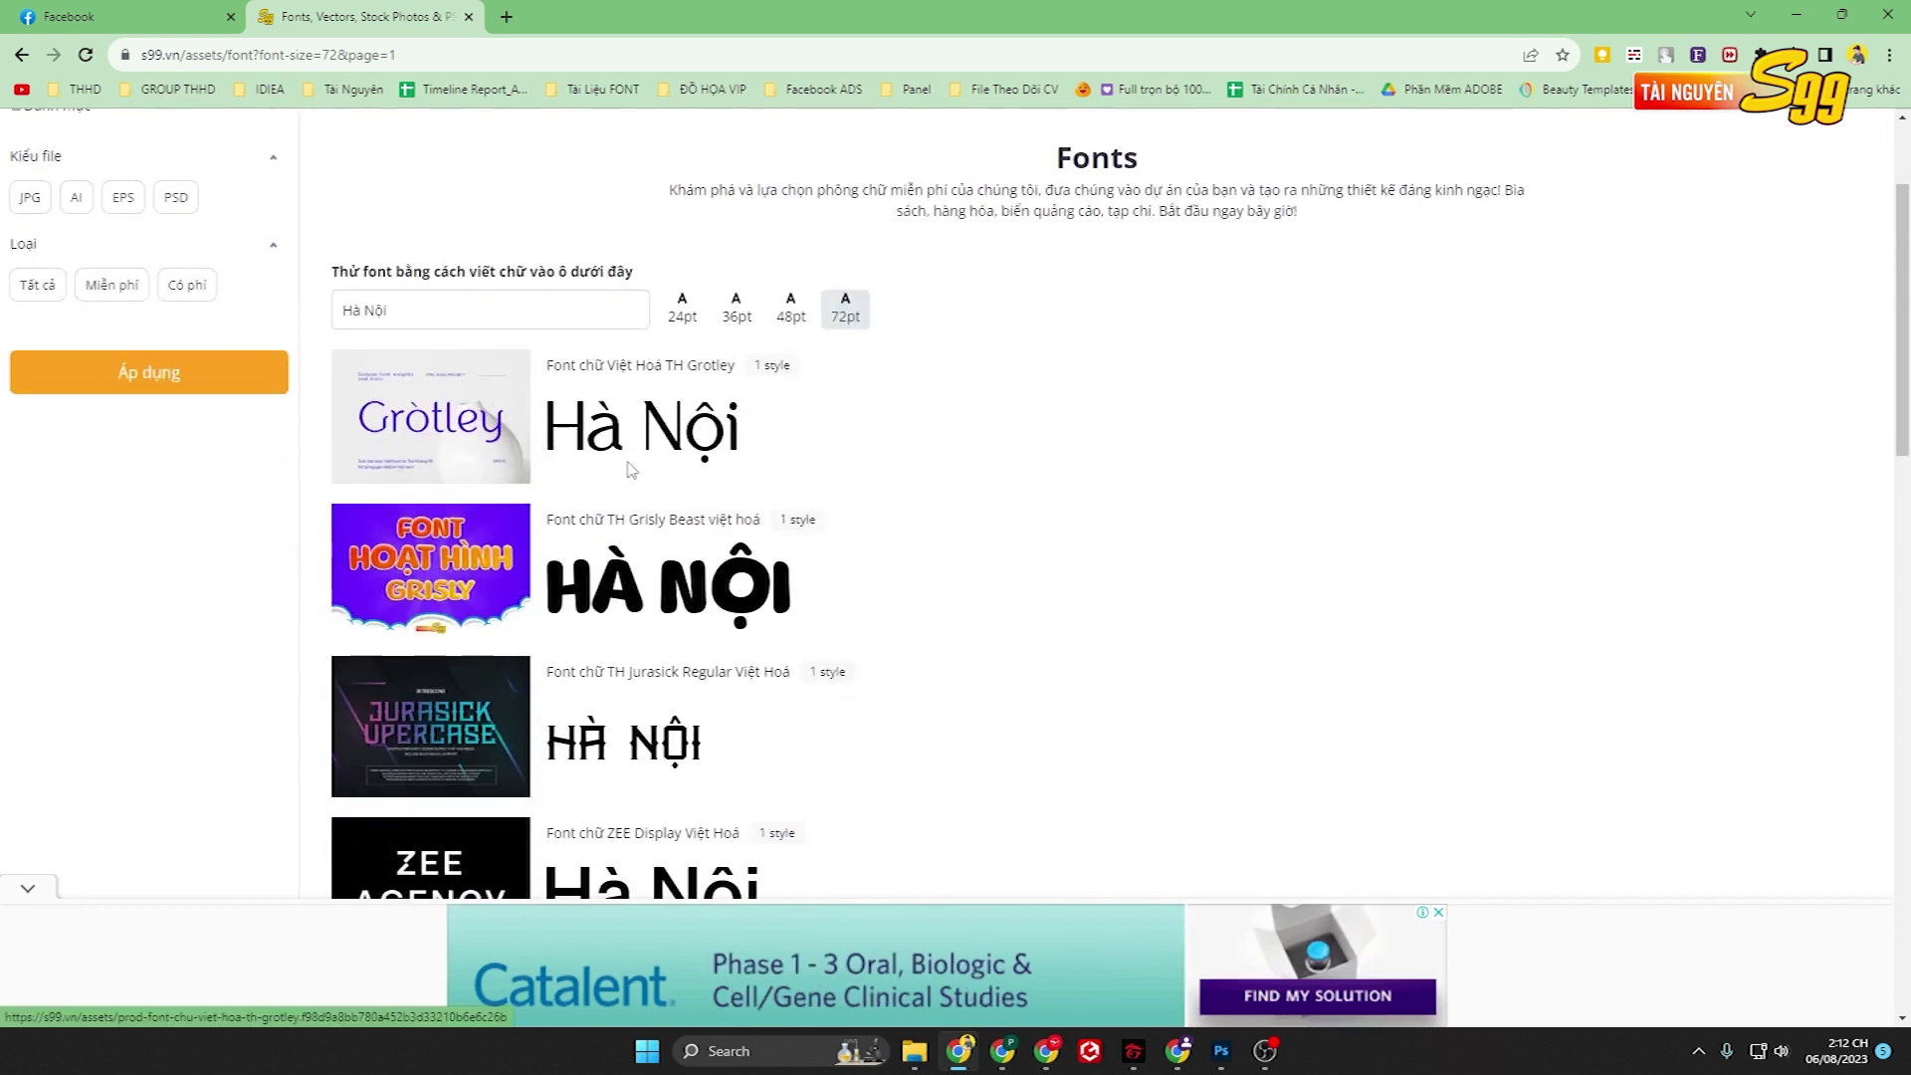
pyautogui.scroll(-1, 555, 343)
pyautogui.scroll(-2, 748, 385)
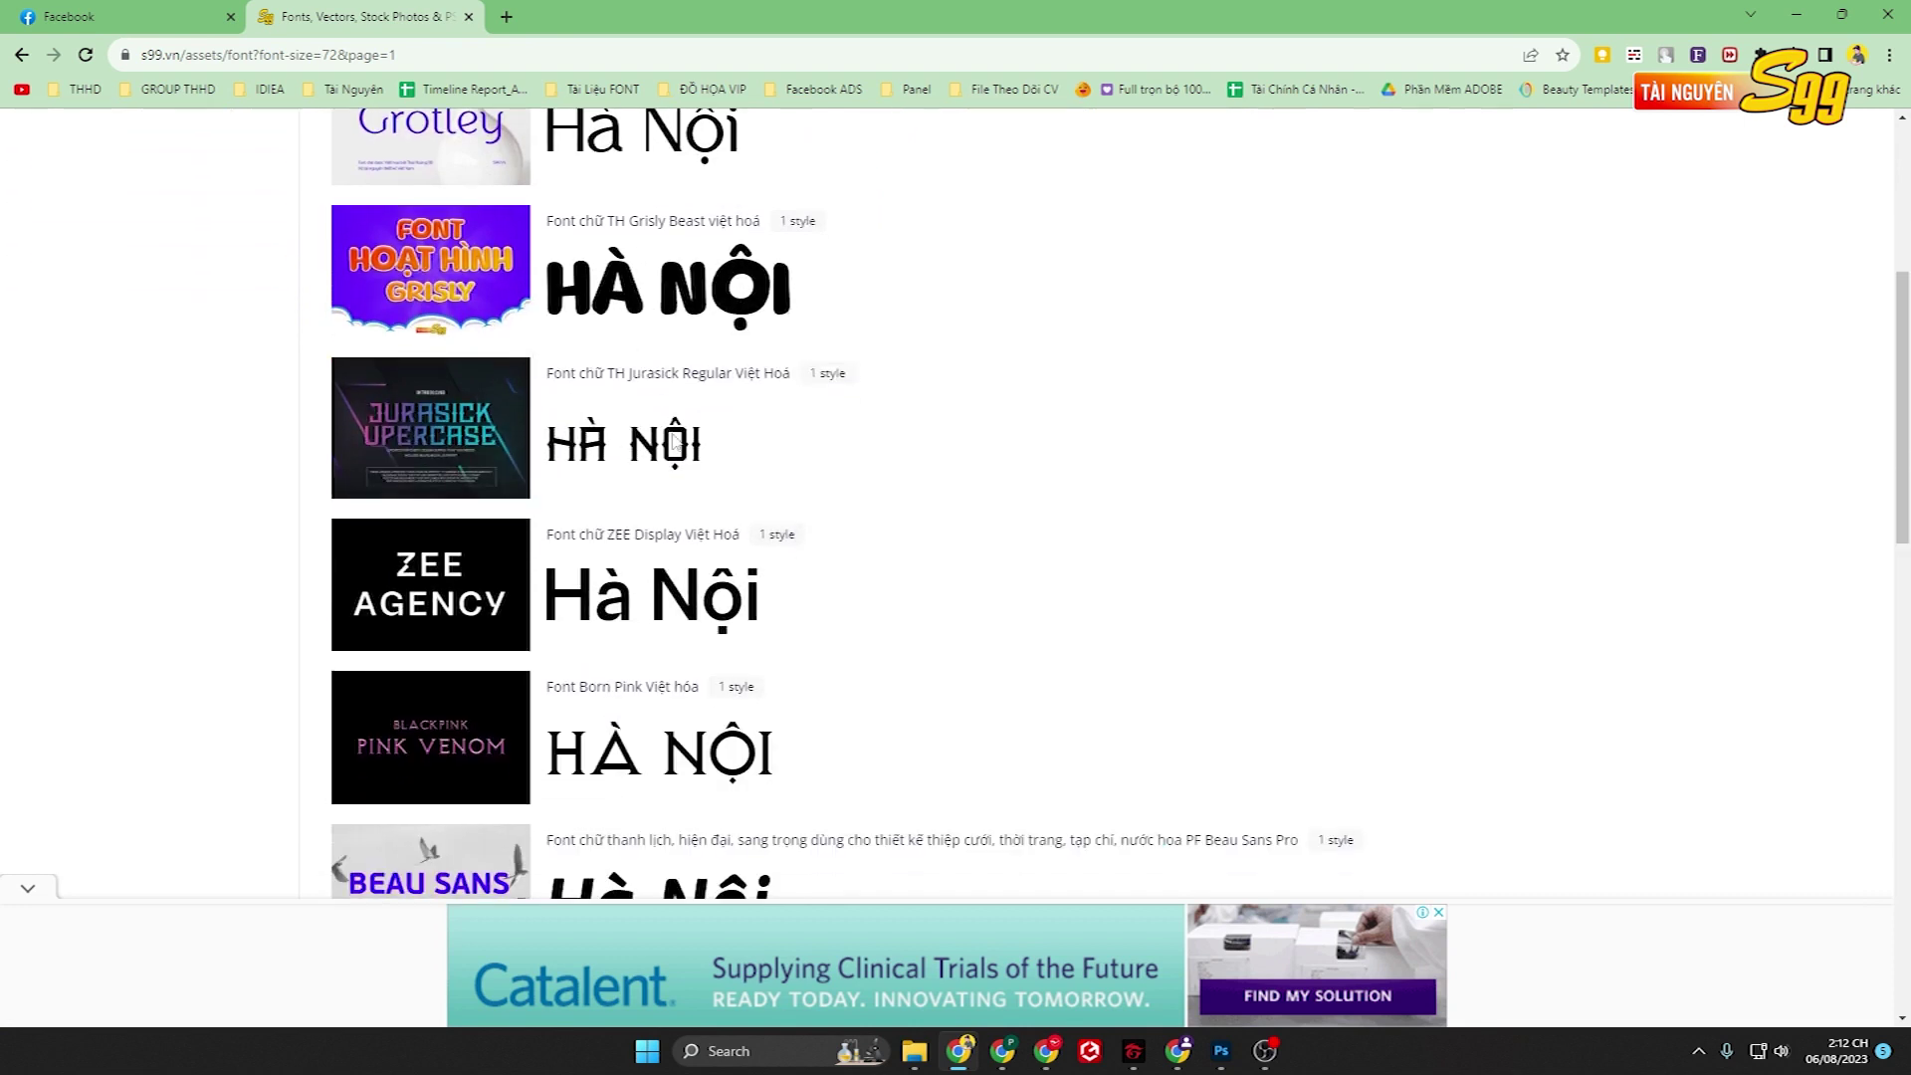
pyautogui.scroll(-2, 736, 438)
pyautogui.scroll(-3, 786, 498)
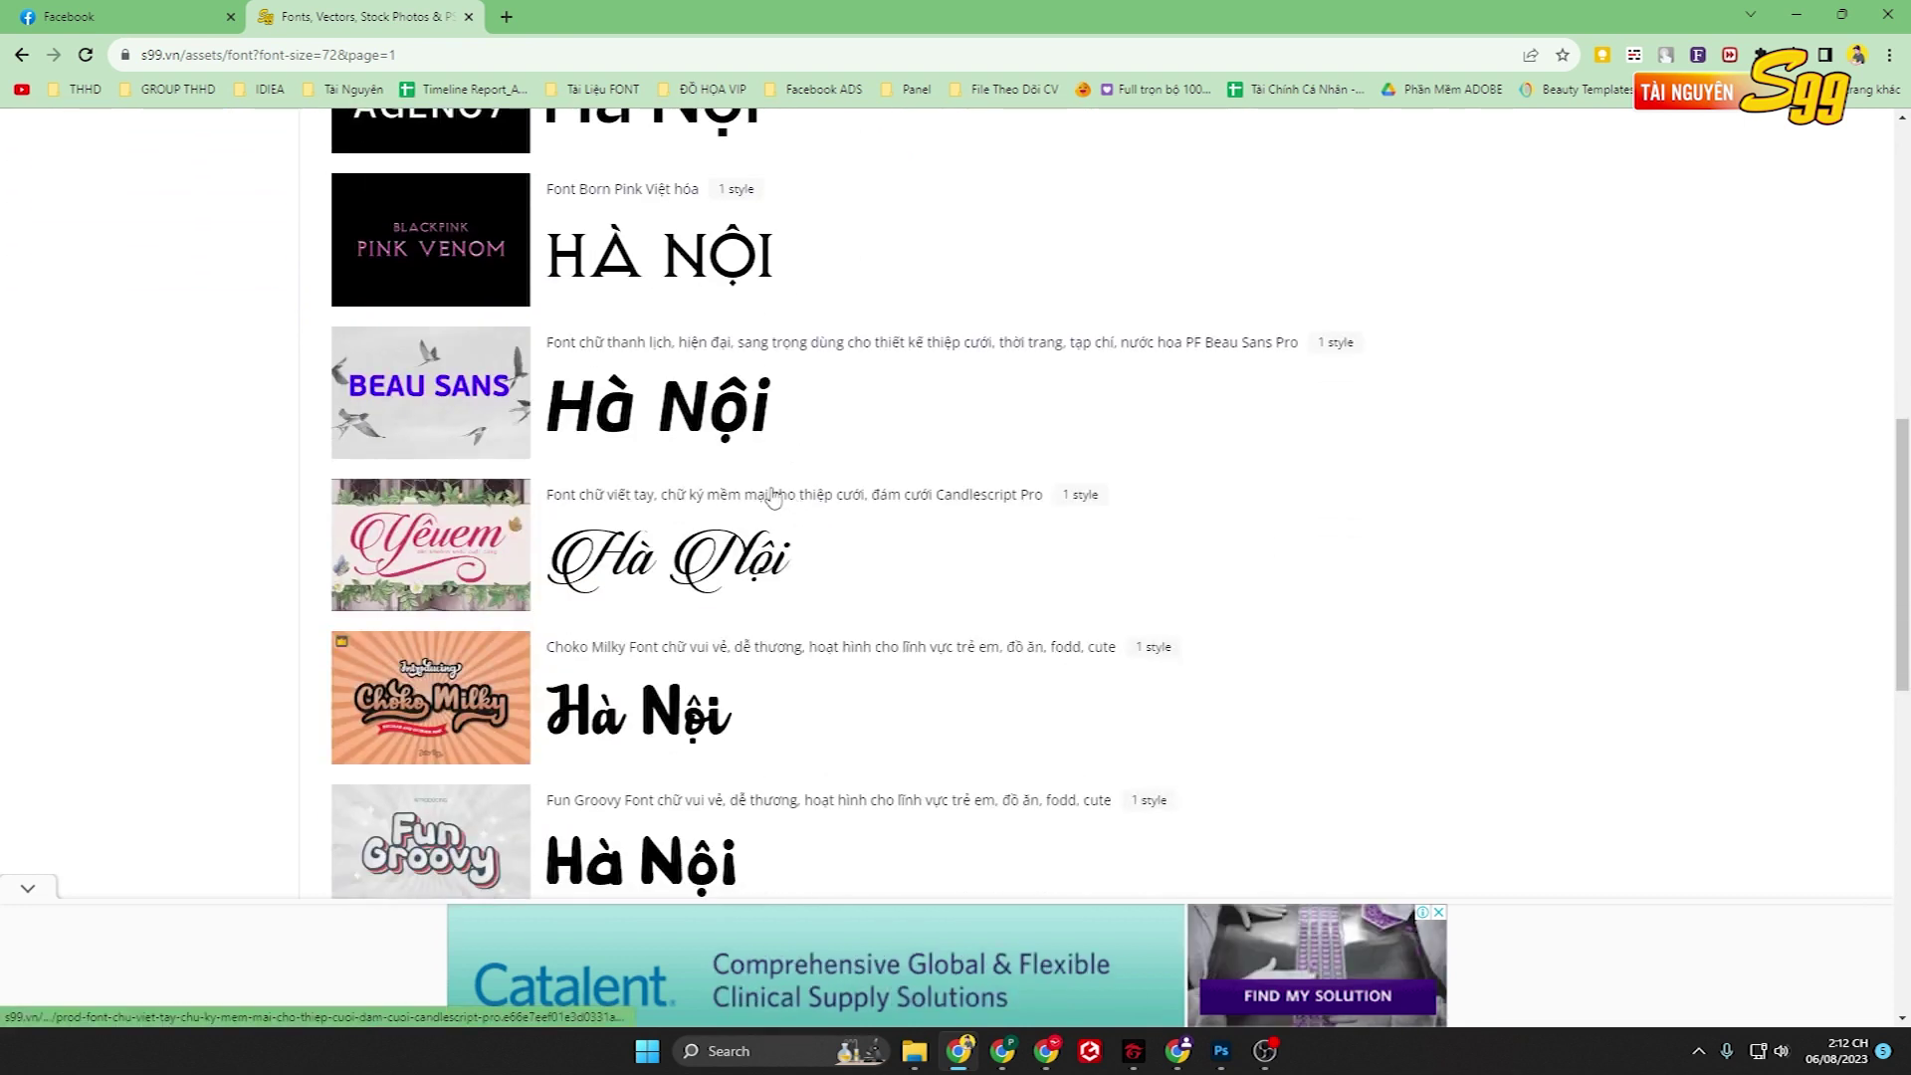
pyautogui.scroll(-2, 773, 498)
pyautogui.scroll(-4, 773, 498)
# Go to page 2 of the font previews and scroll through it.
pyautogui.click(1331, 627)
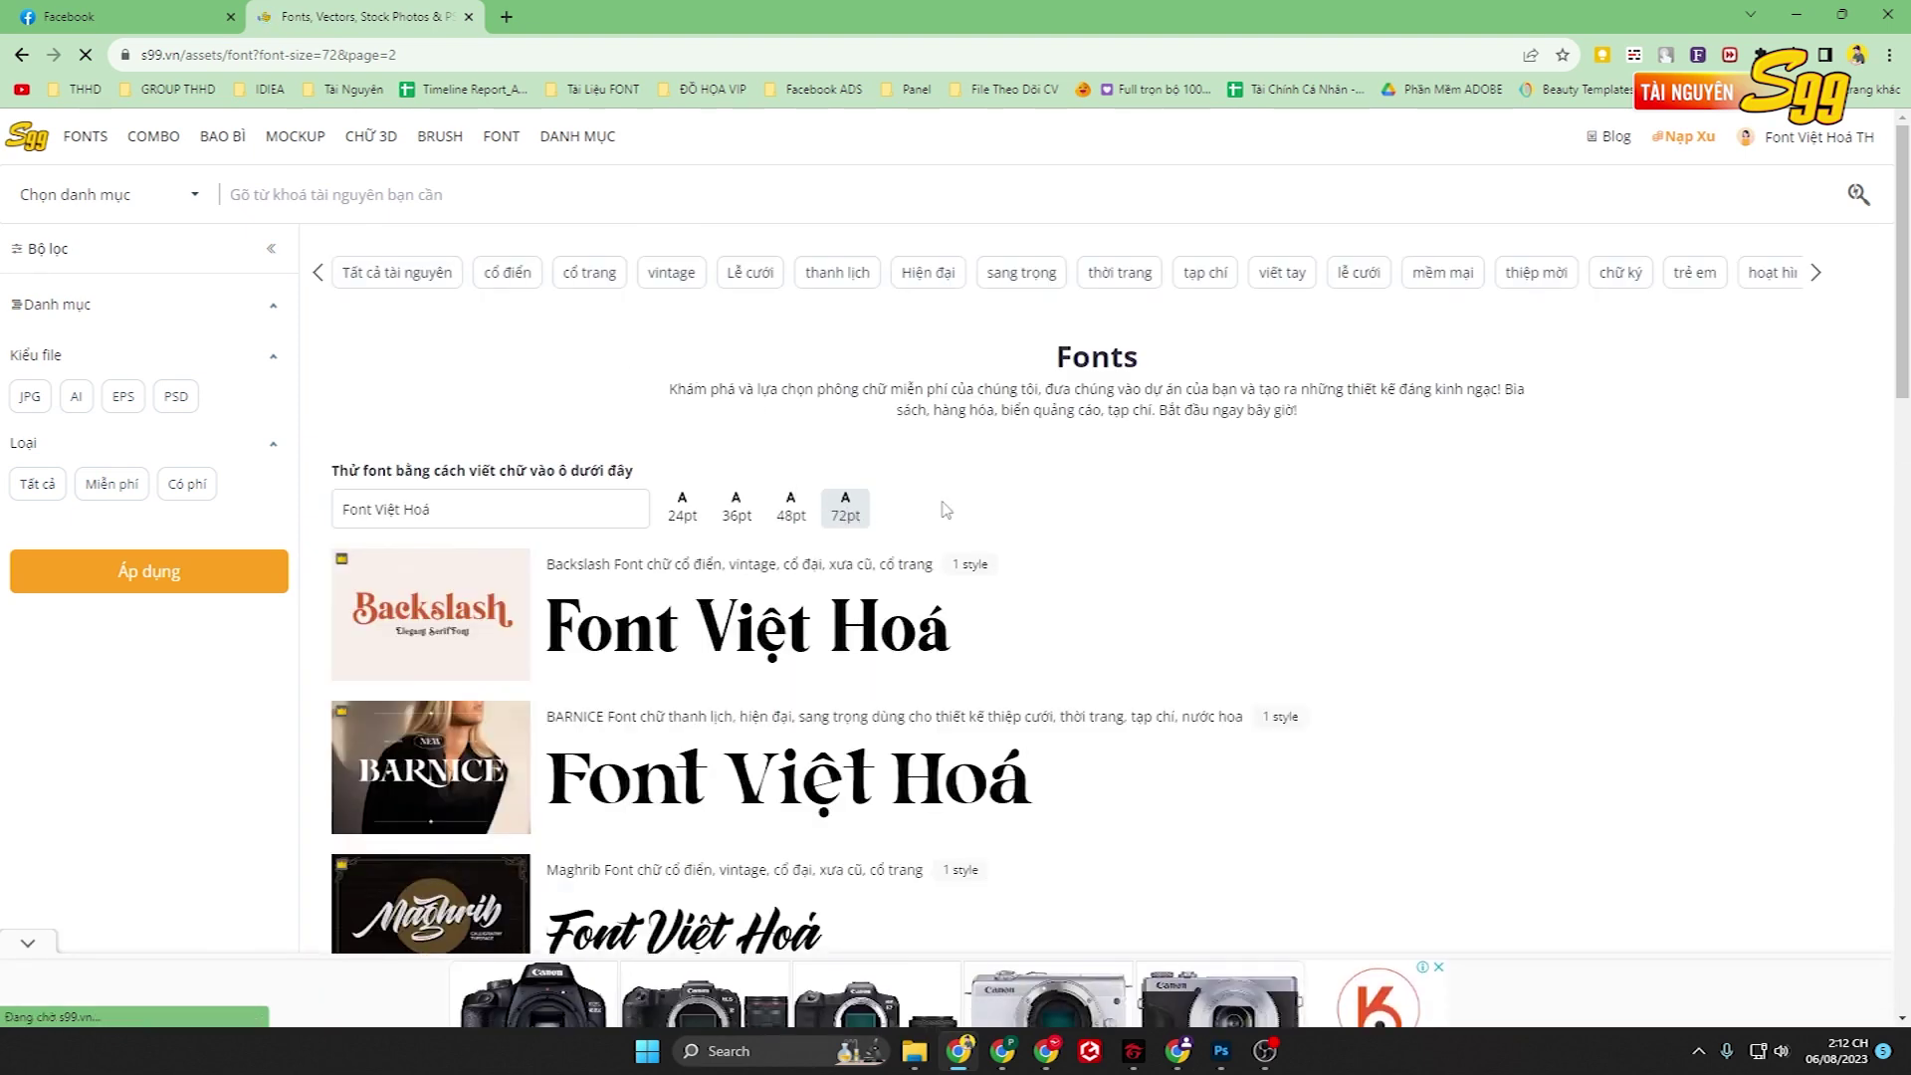
pyautogui.scroll(-4, 696, 418)
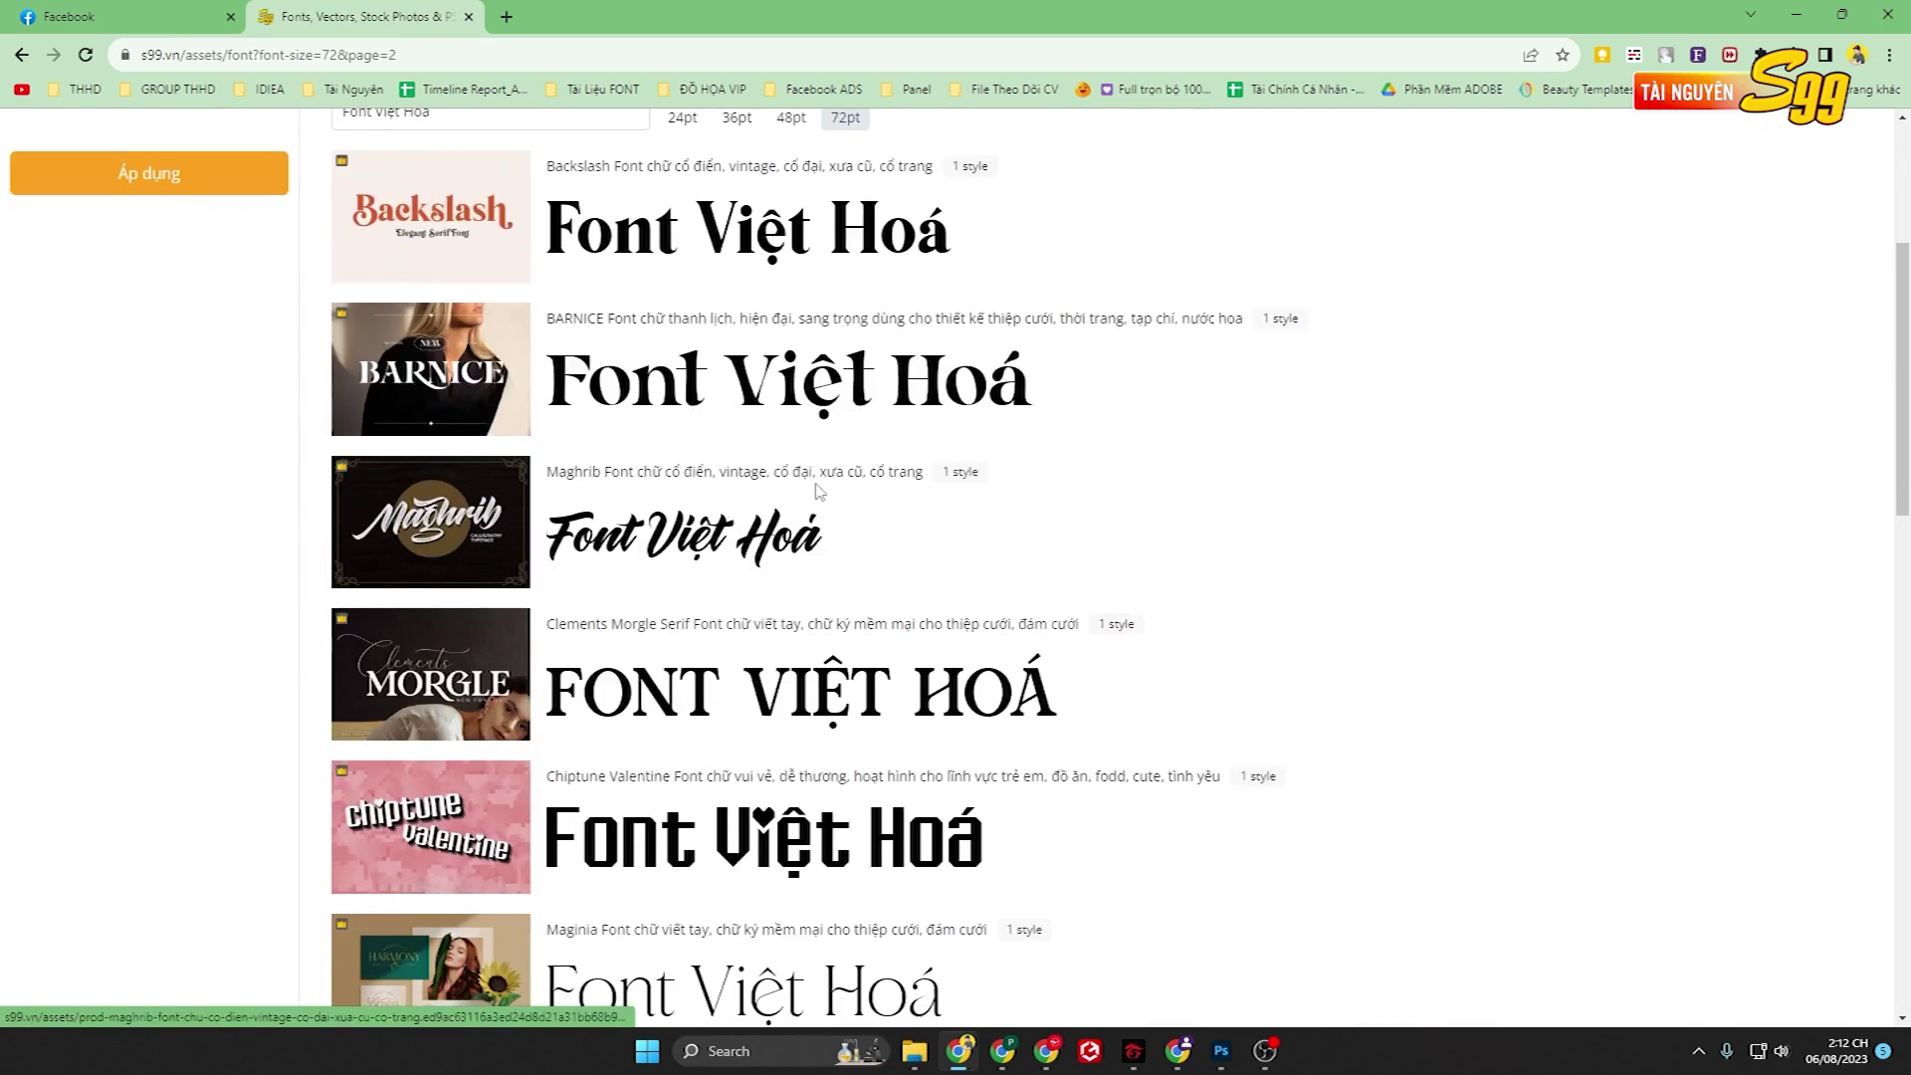
pyautogui.scroll(-2, 756, 458)
pyautogui.scroll(-1, 779, 481)
pyautogui.scroll(-5, 697, 448)
pyautogui.scroll(5, 264, 298)
pyautogui.scroll(6, 110, 199)
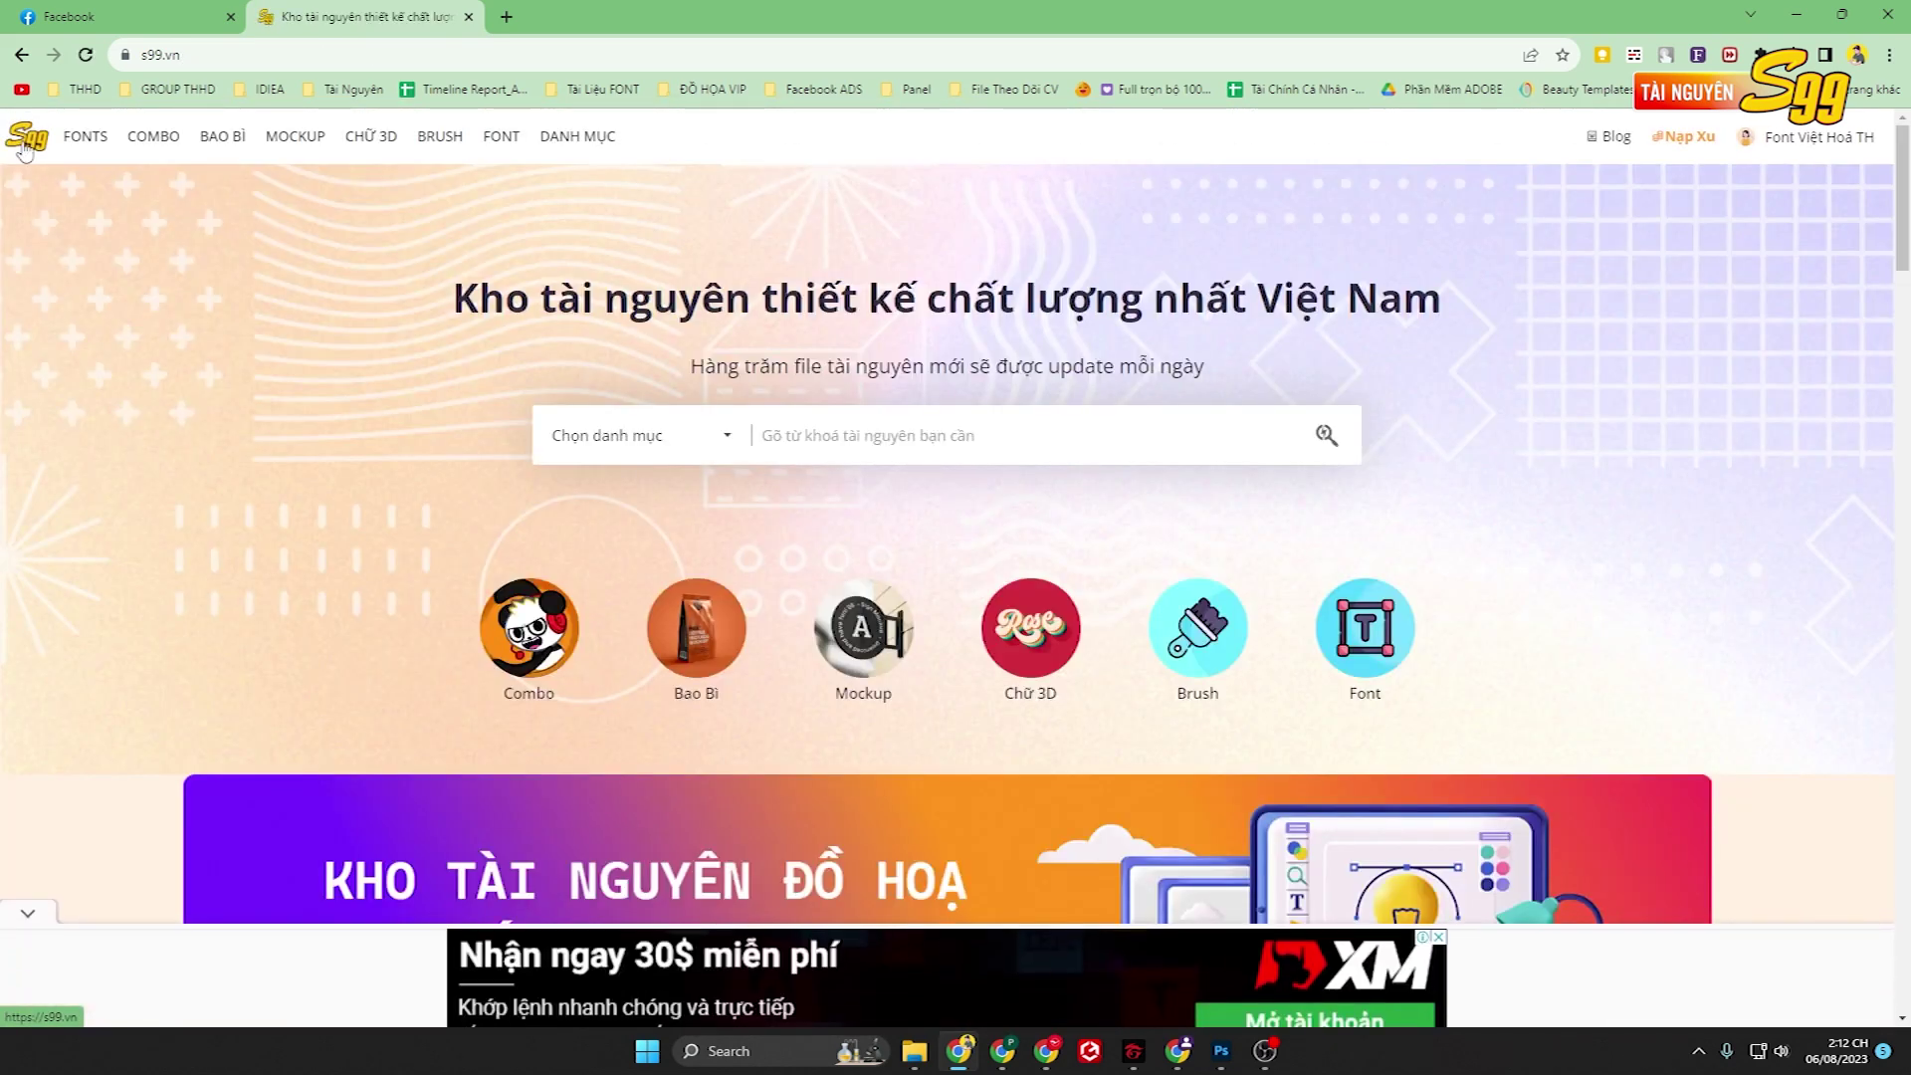
pyautogui.scroll(-3, 439, 441)
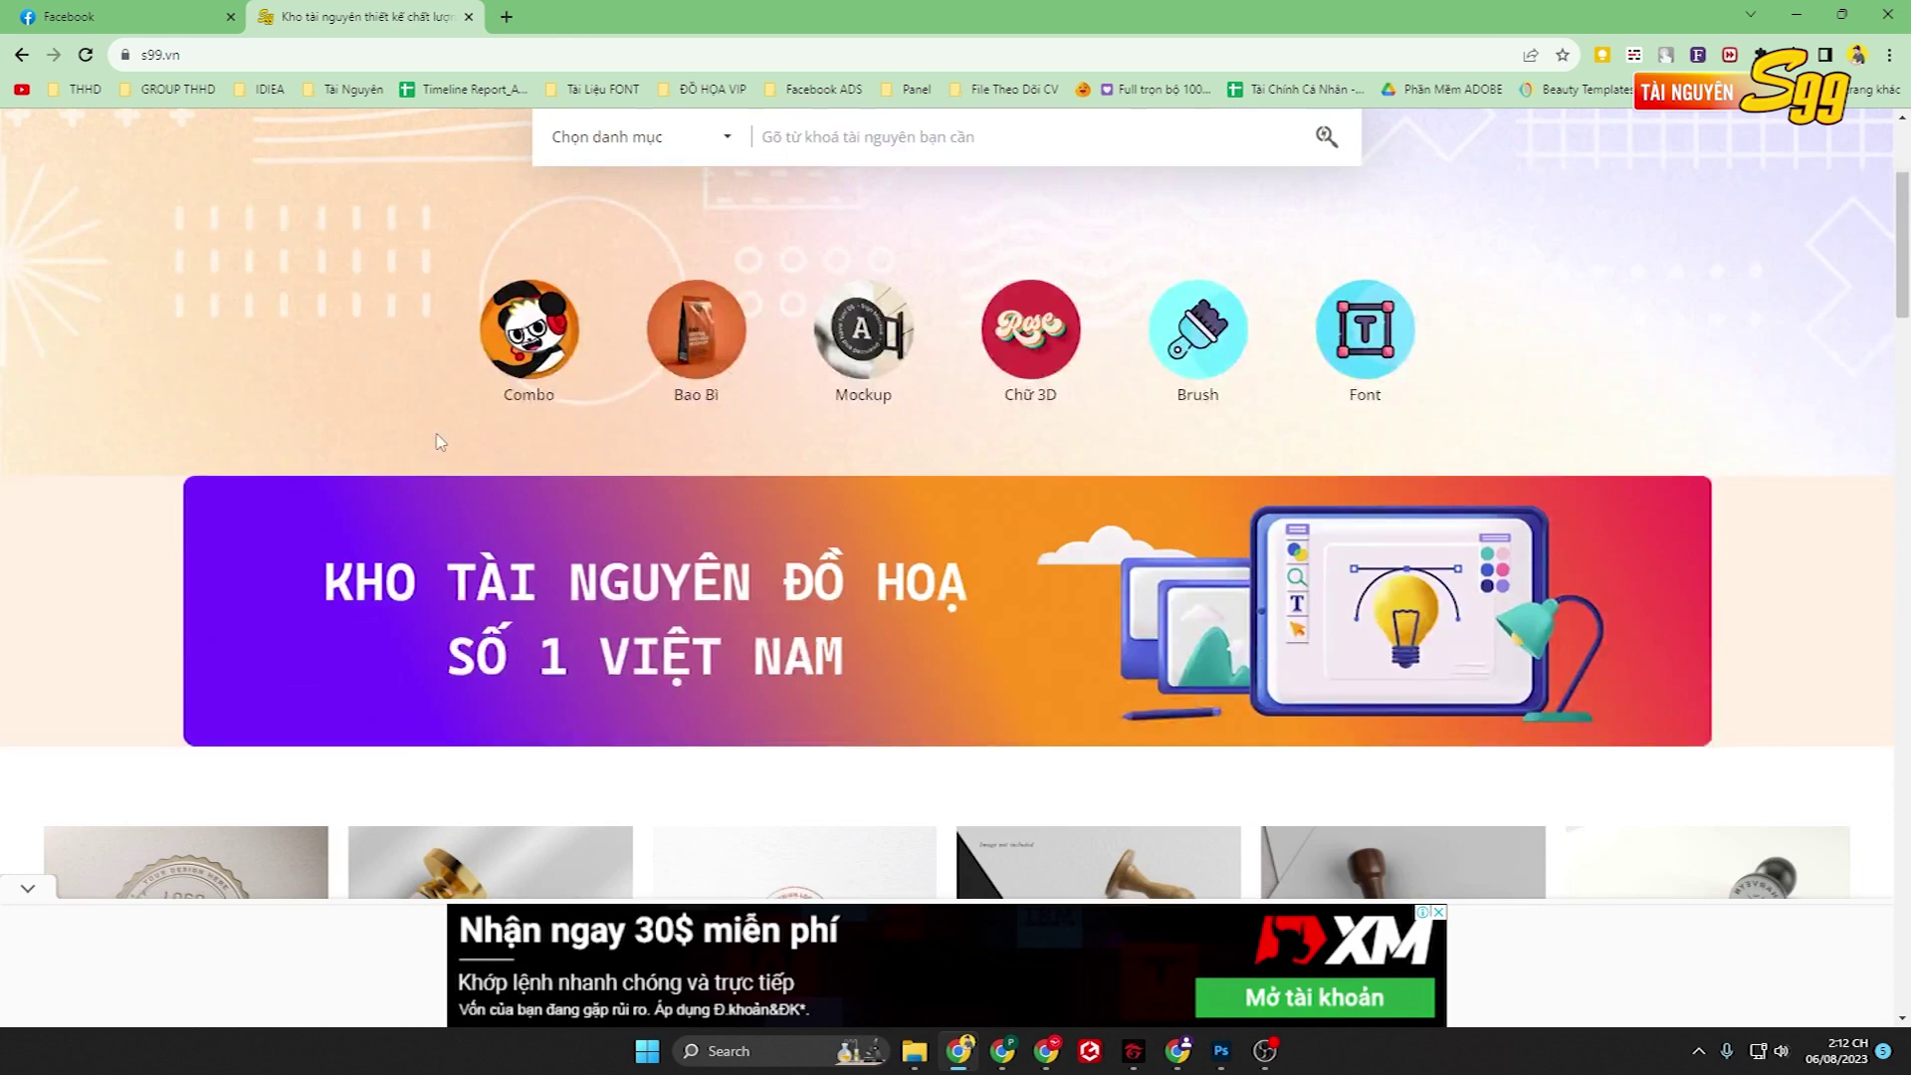
pyautogui.scroll(-1, 440, 424)
pyautogui.scroll(3, 440, 424)
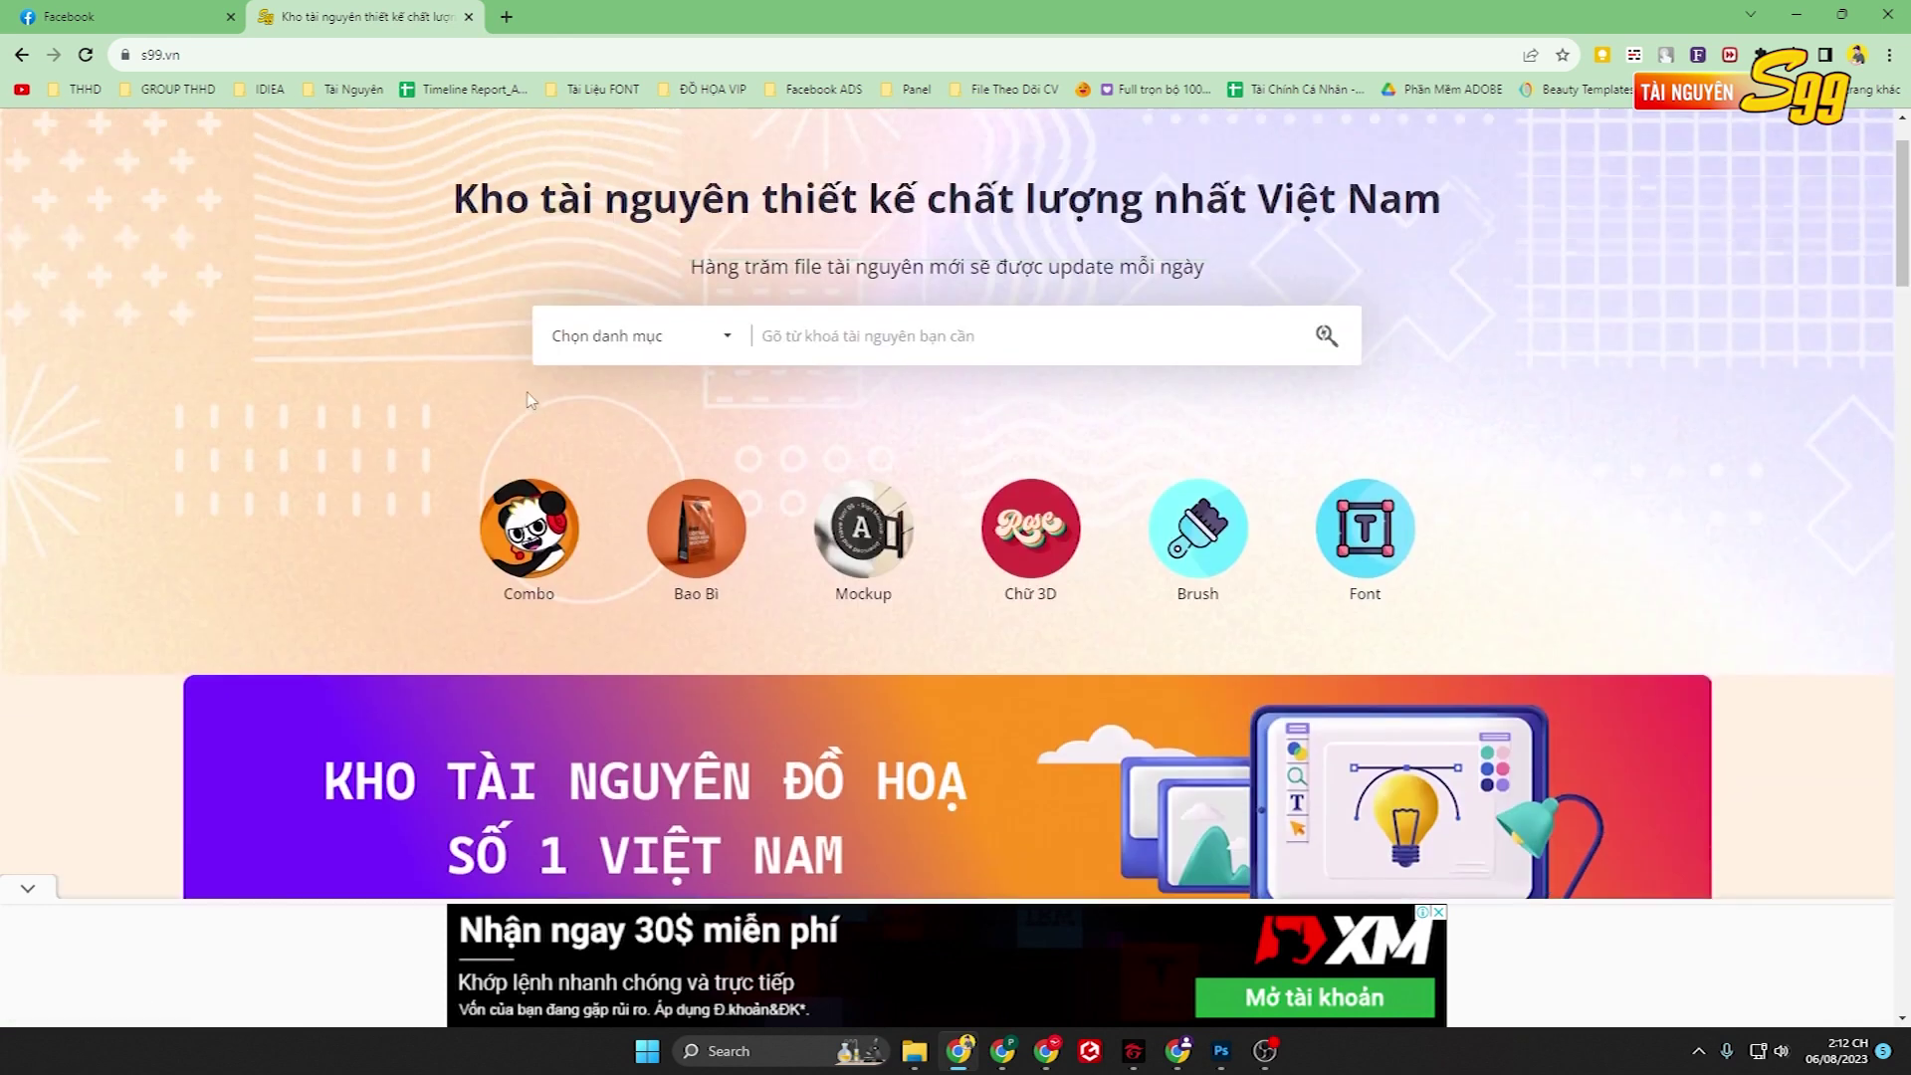
pyautogui.click(529, 525)
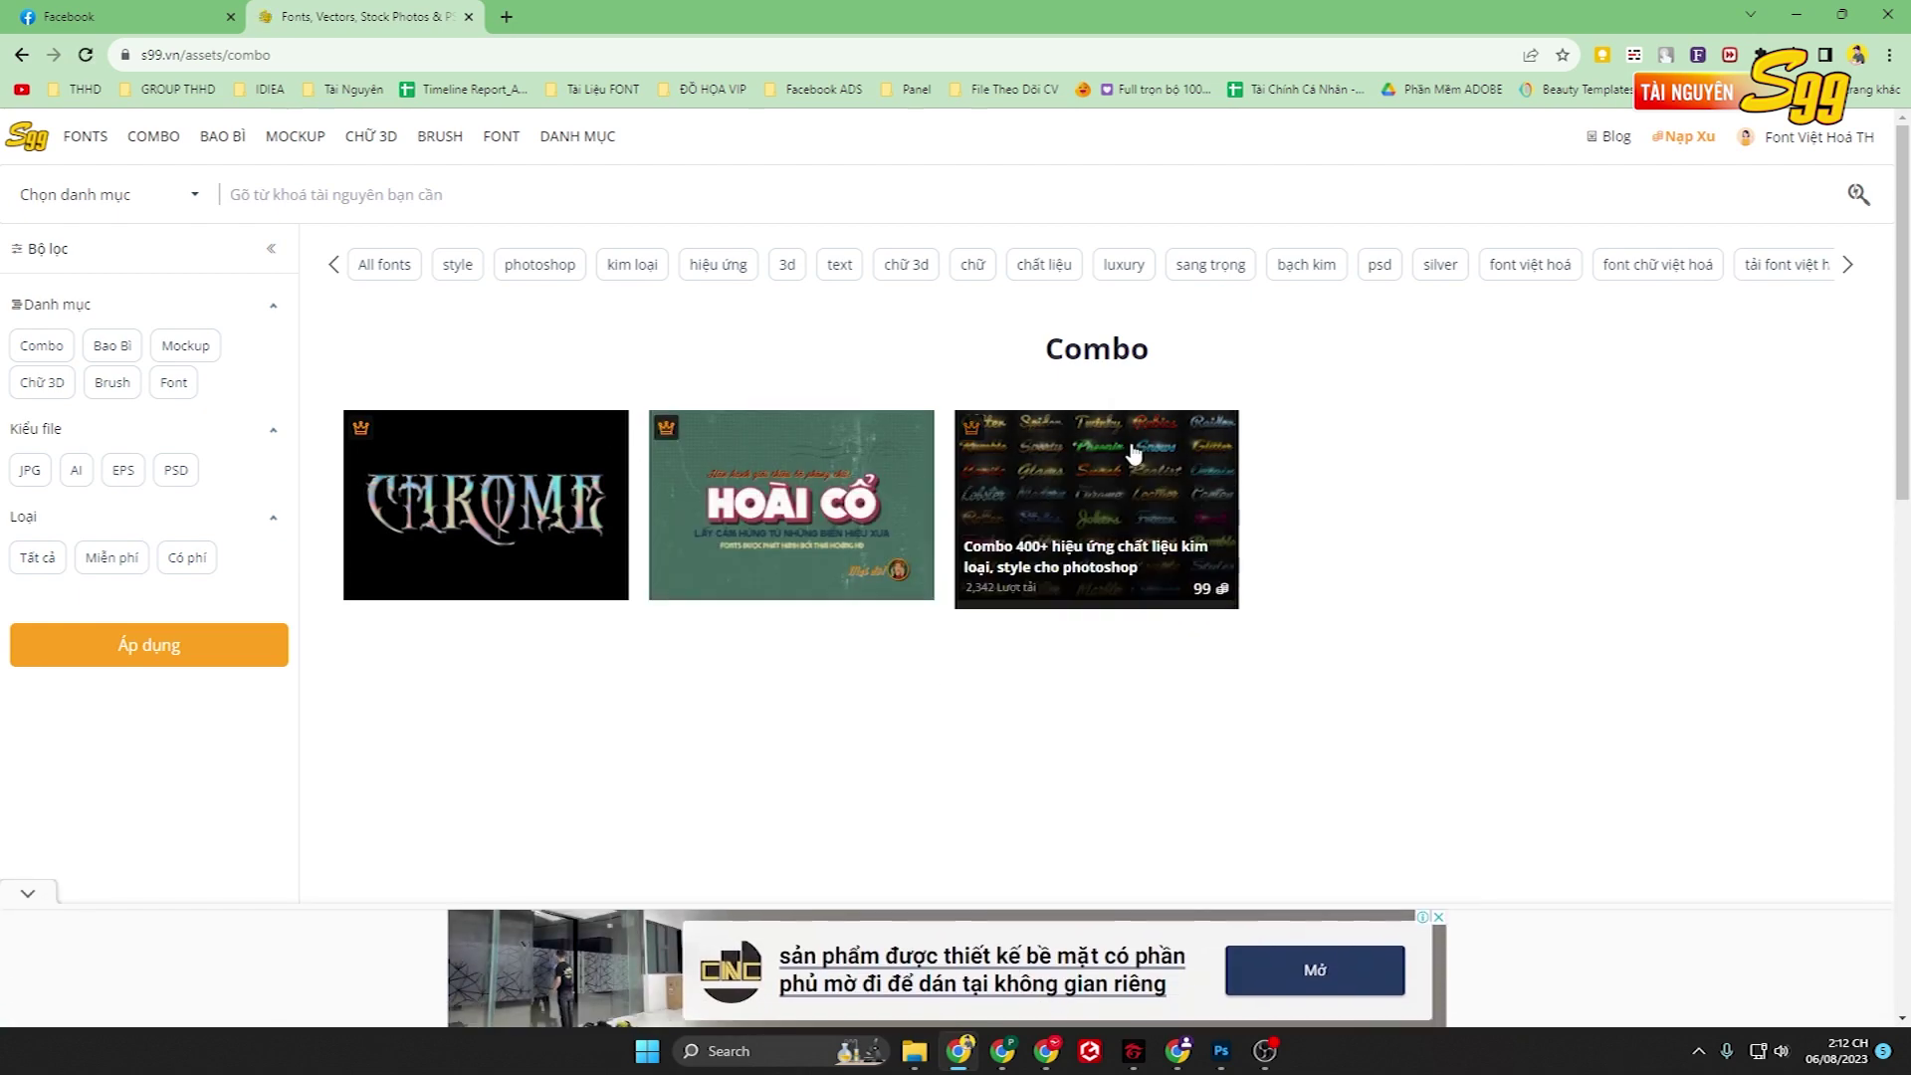
pyautogui.click(1111, 463)
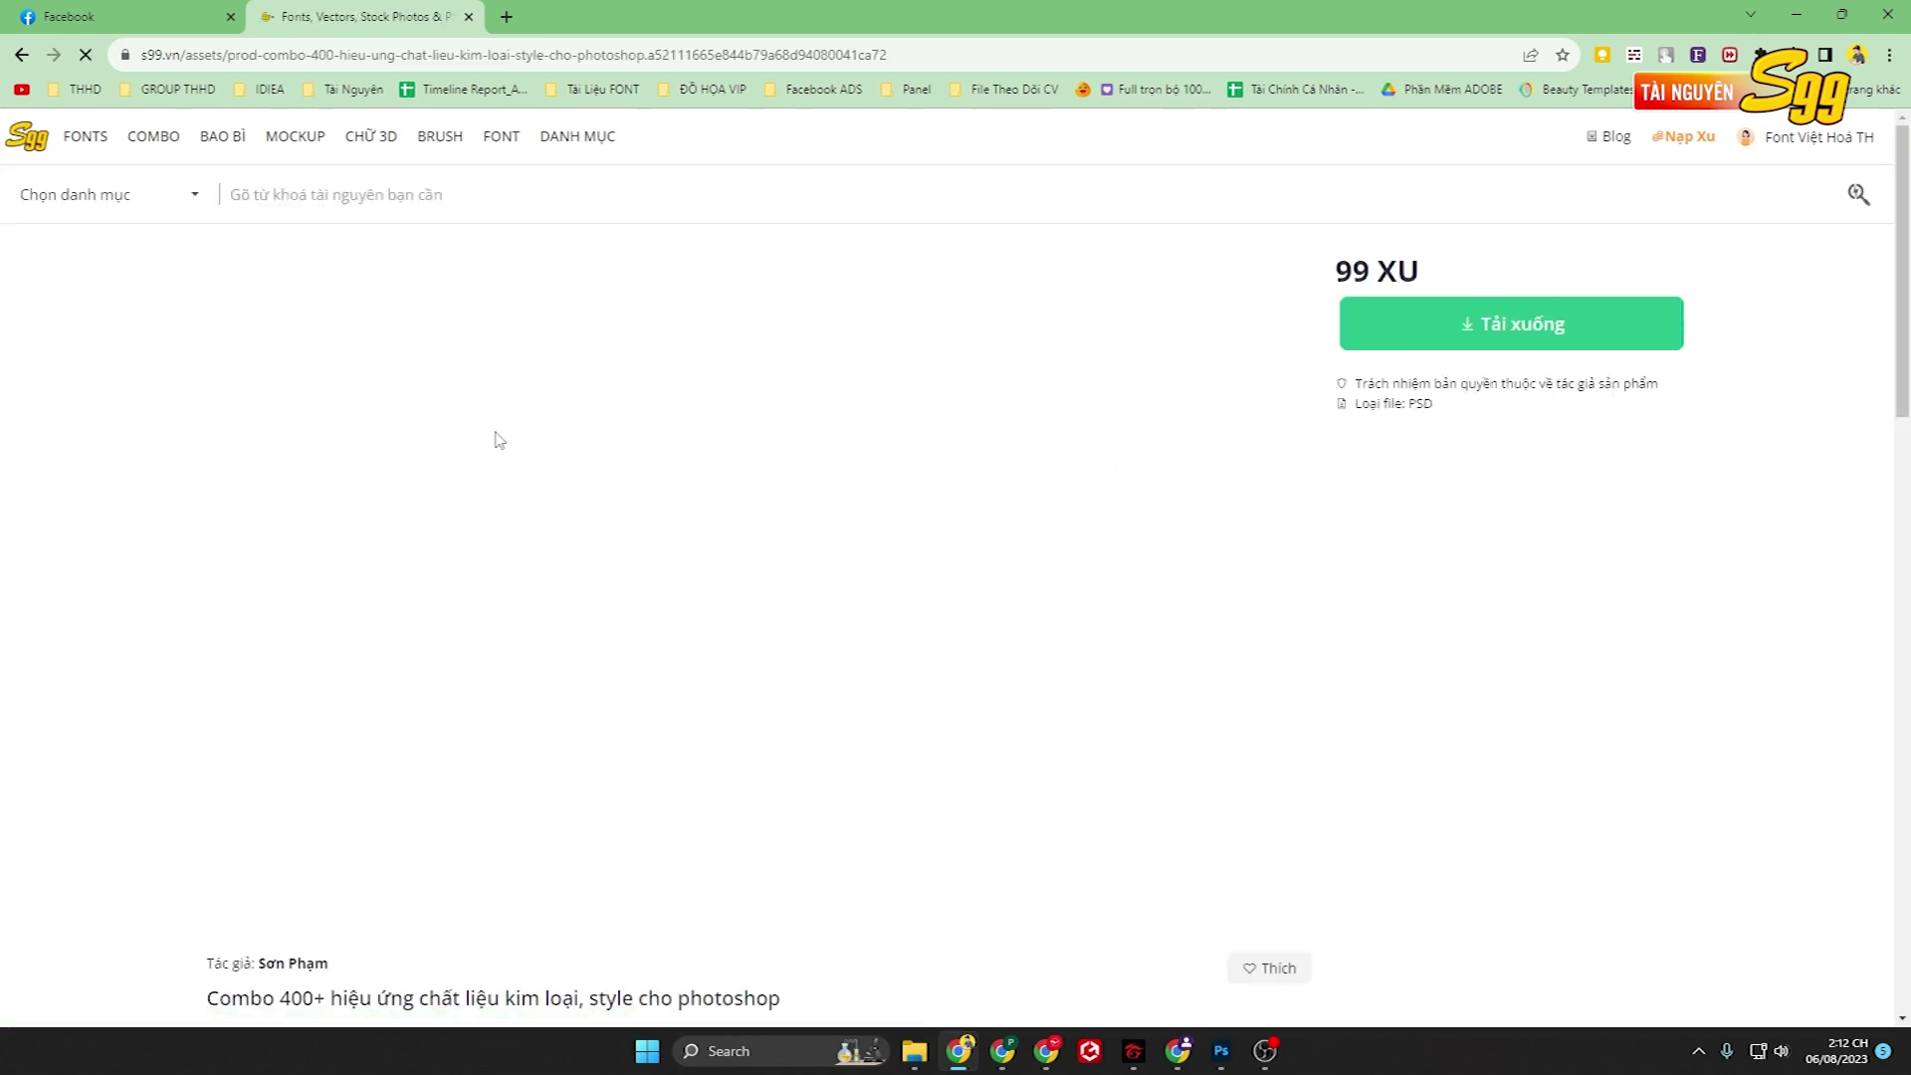
pyautogui.scroll(-1, 655, 552)
pyautogui.scroll(1, 659, 553)
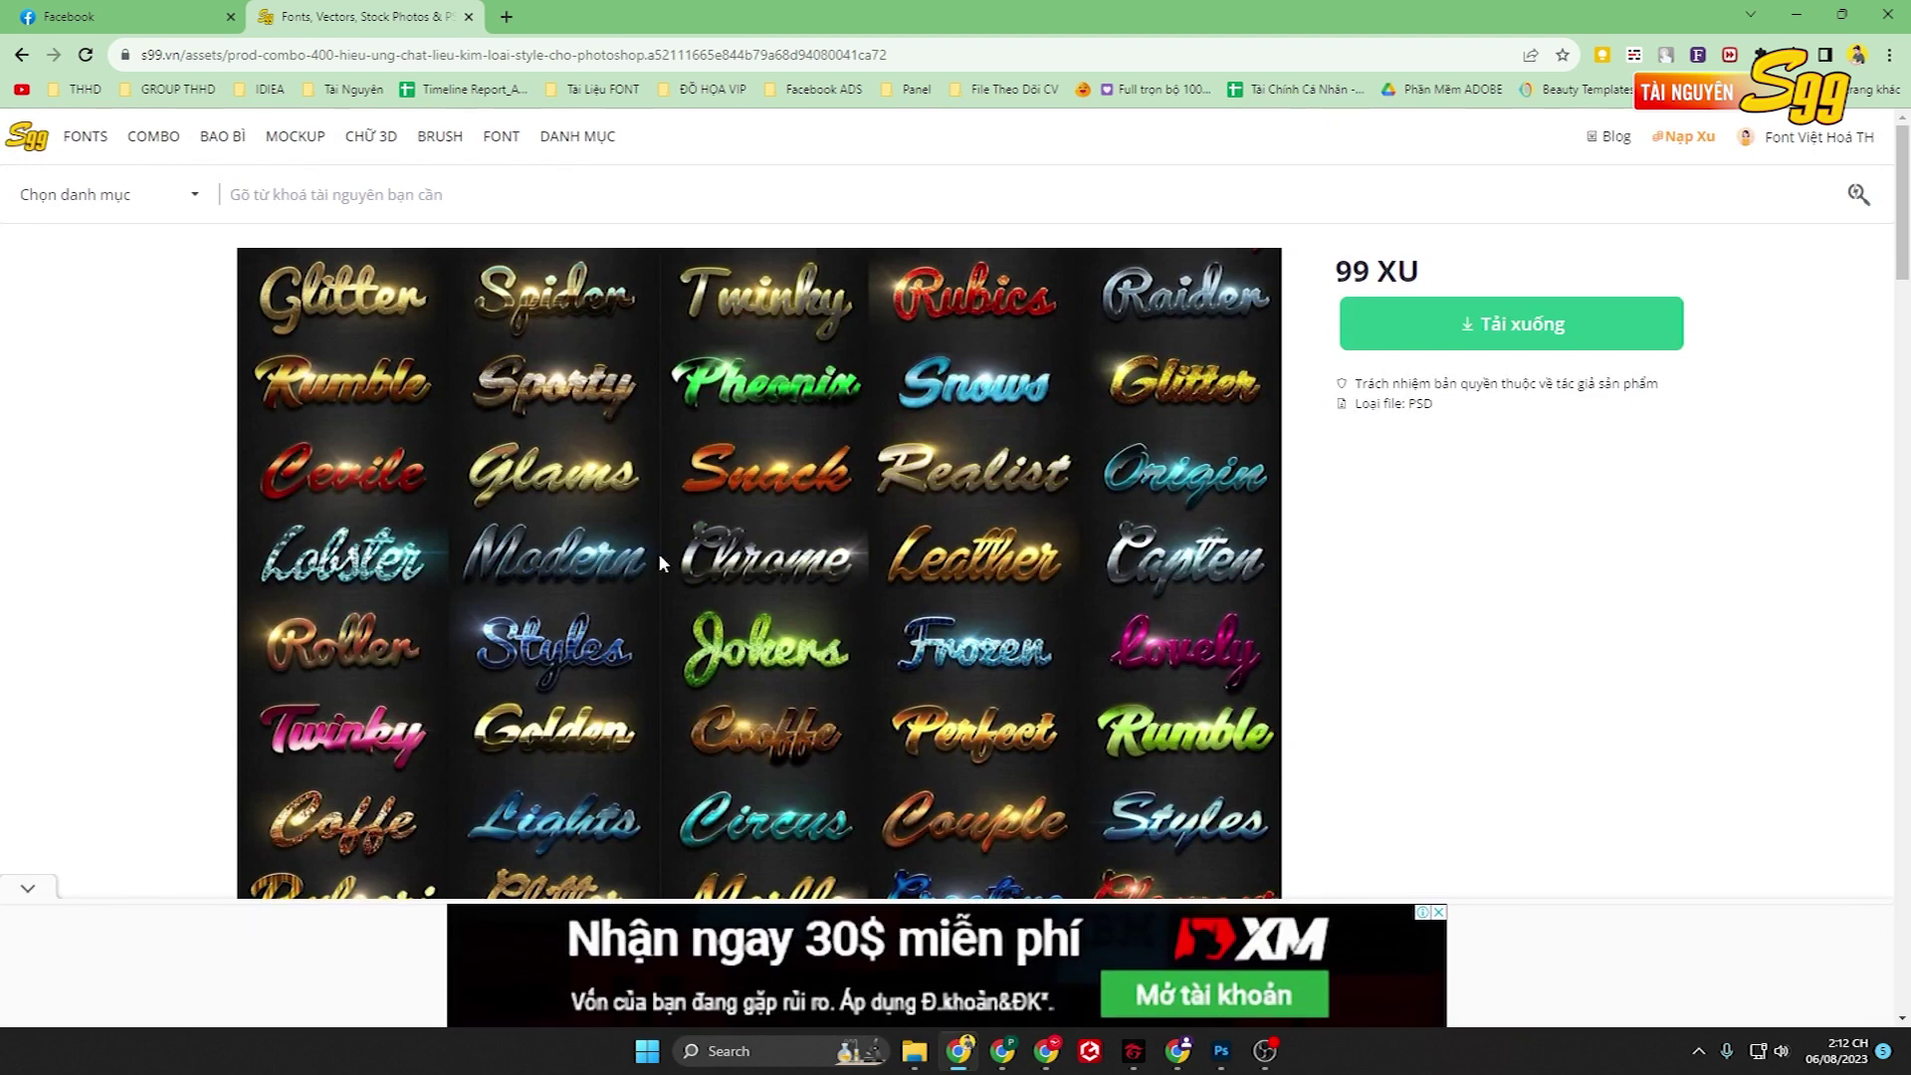
pyautogui.scroll(-2, 659, 552)
pyautogui.scroll(2, 659, 552)
pyautogui.scroll(-1, 689, 504)
pyautogui.scroll(-1, 690, 505)
pyautogui.scroll(2, 1061, 692)
pyautogui.click(28, 139)
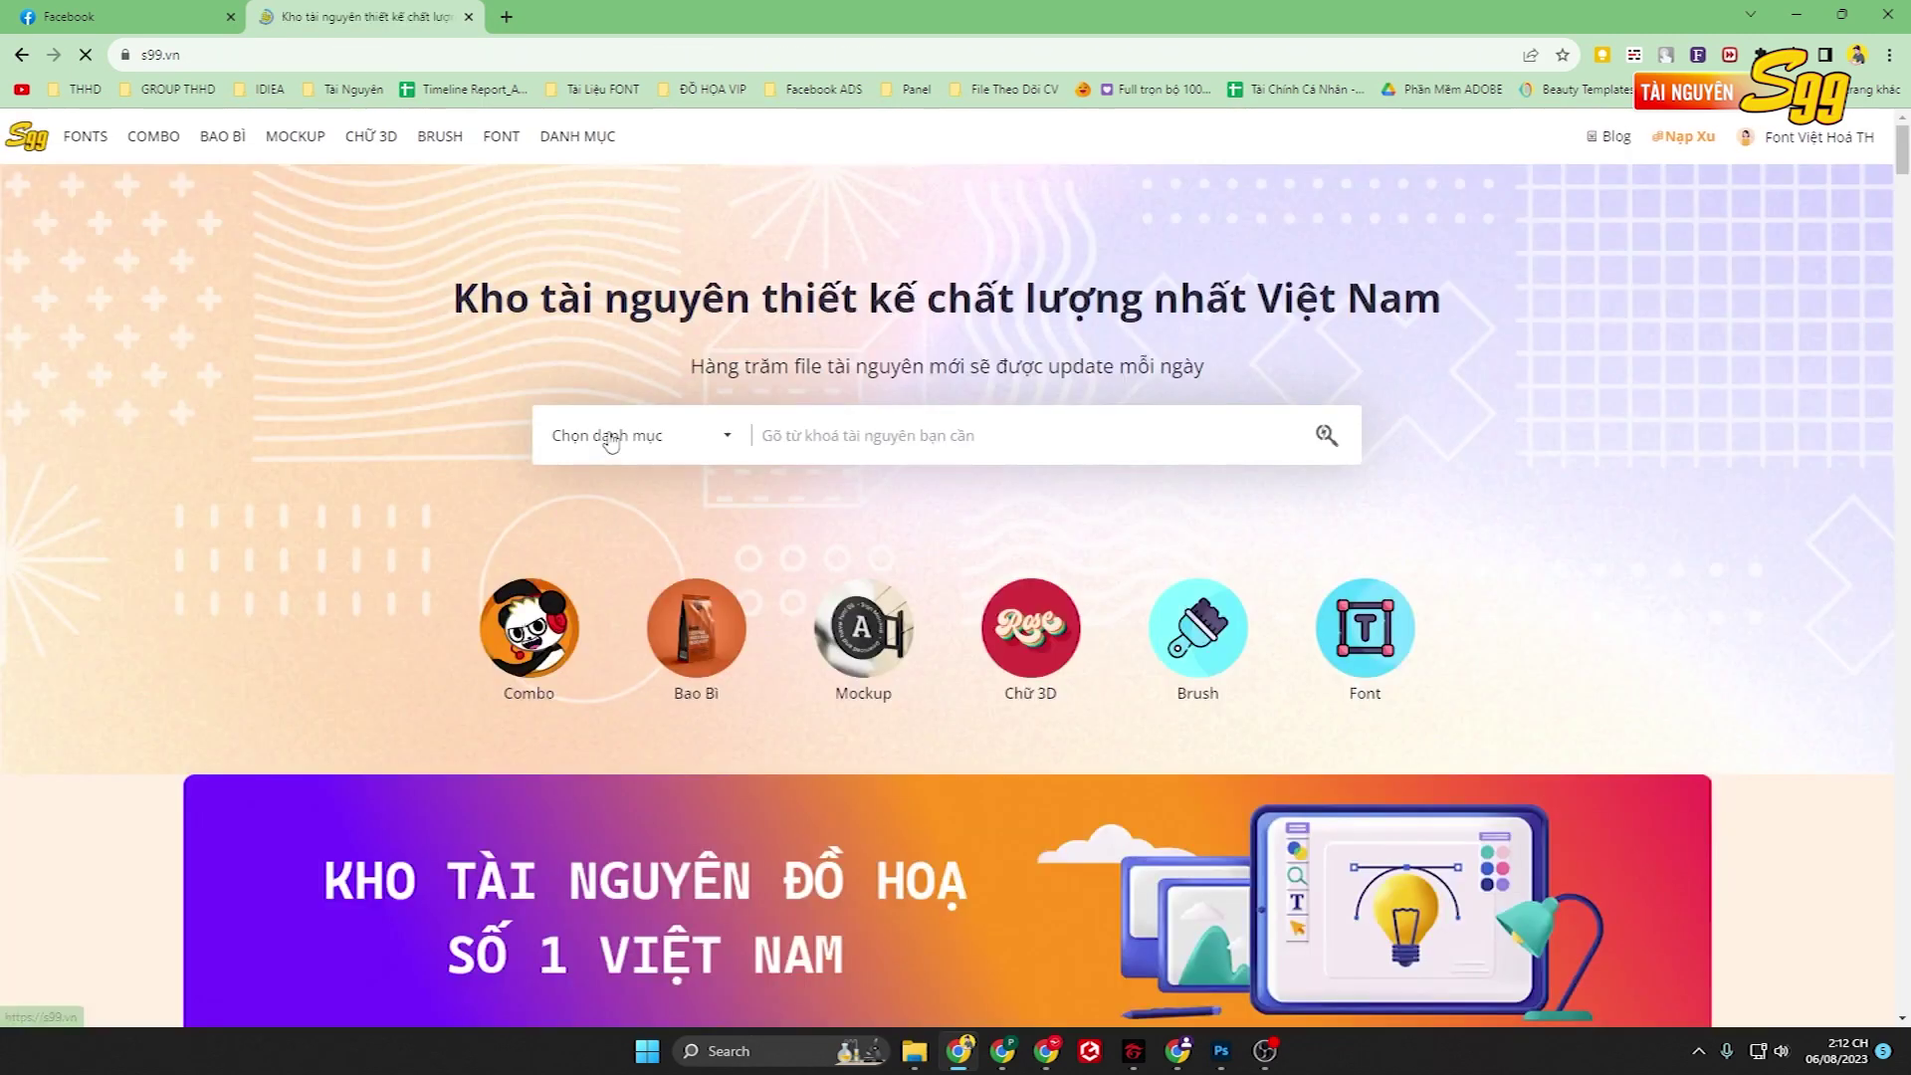
pyautogui.scroll(-2, 552, 458)
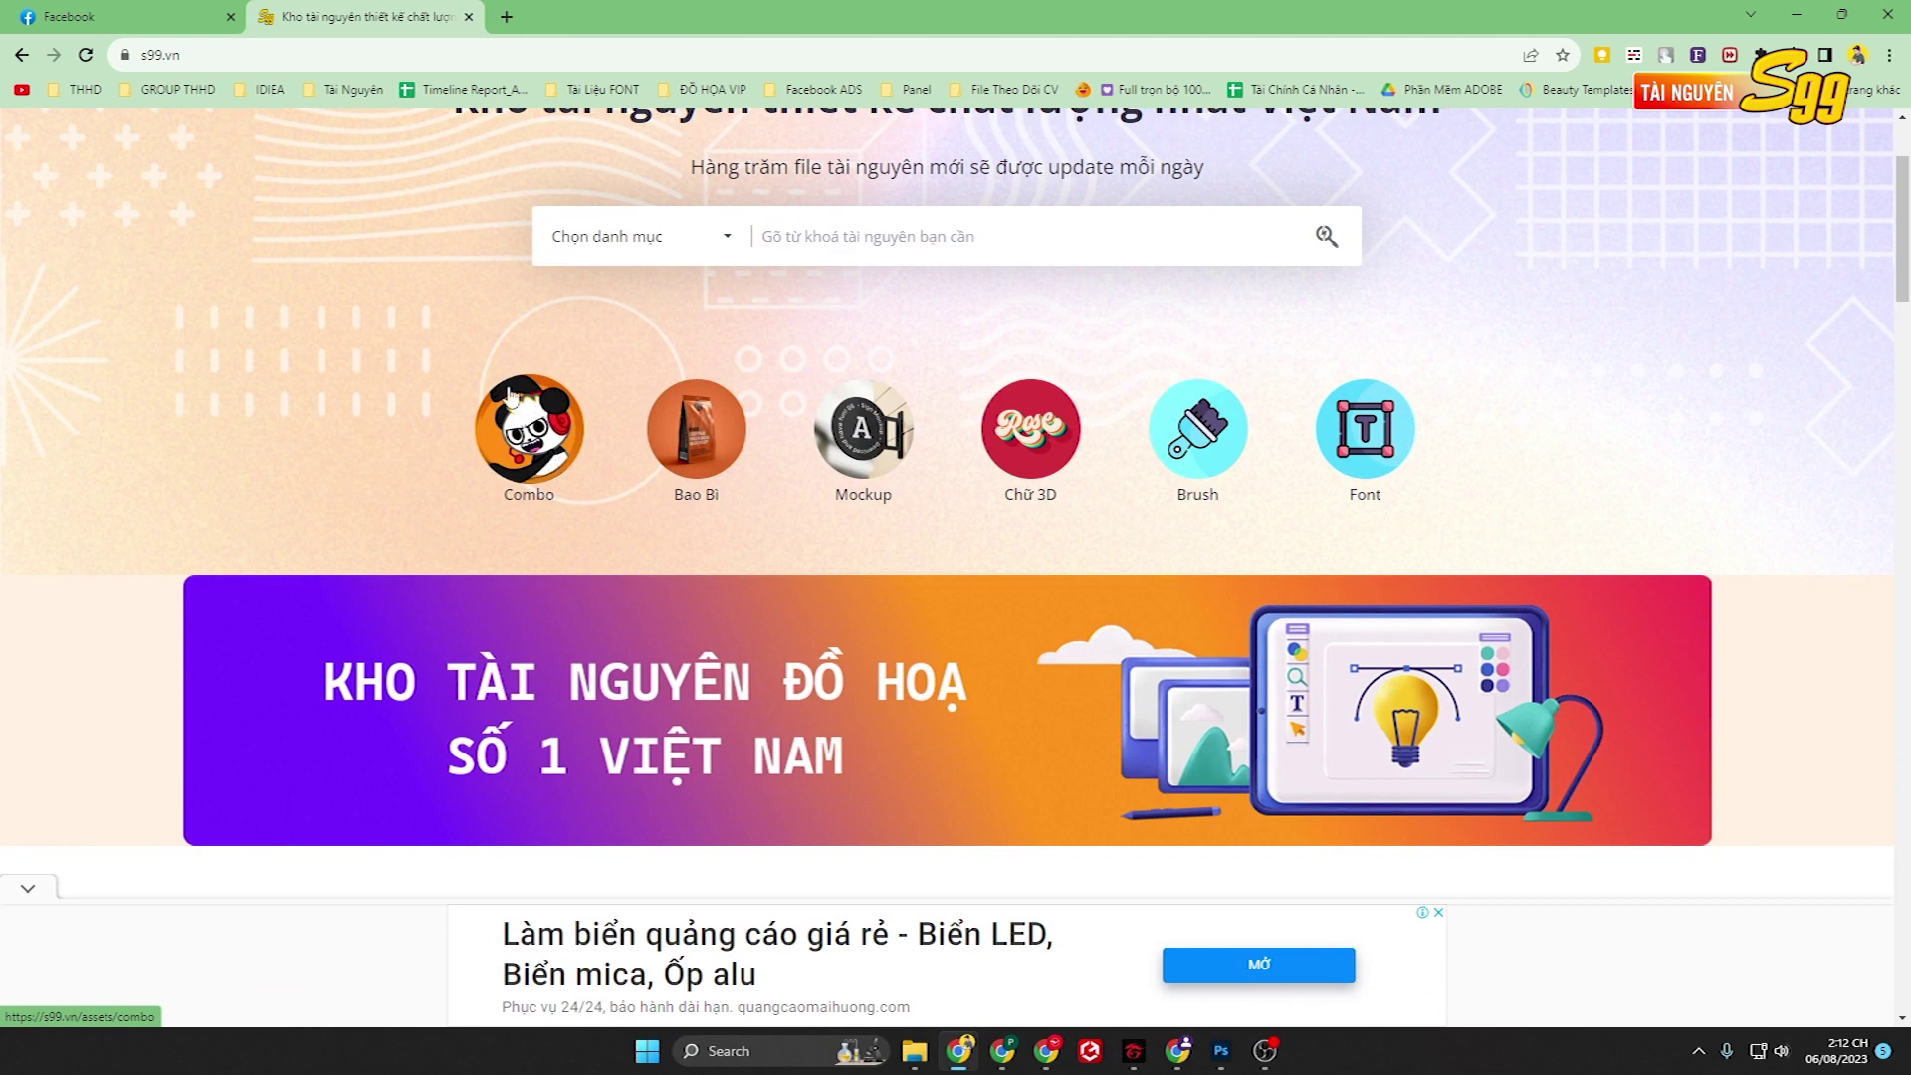
pyautogui.scroll(2, 955, 498)
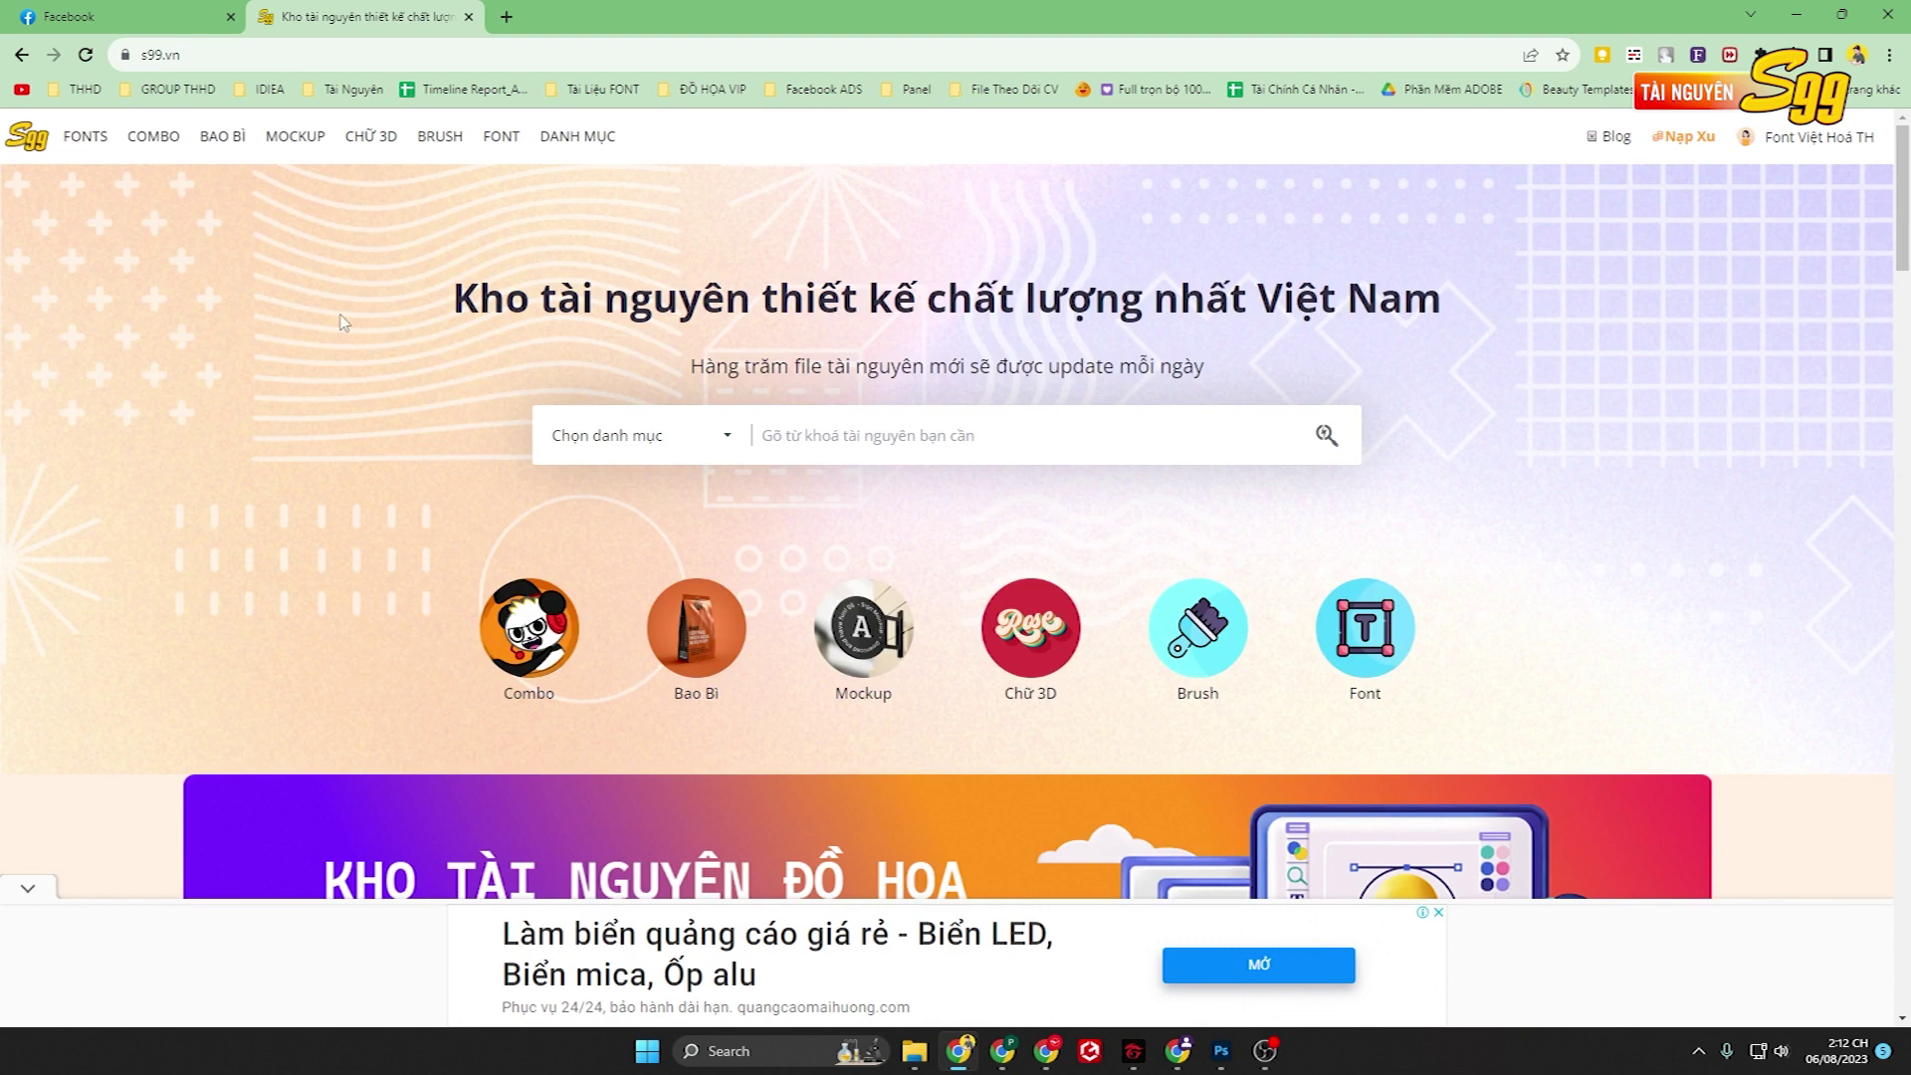
pyautogui.scroll(-5, 333, 333)
pyautogui.scroll(-2, 438, 388)
pyautogui.scroll(-2, 535, 438)
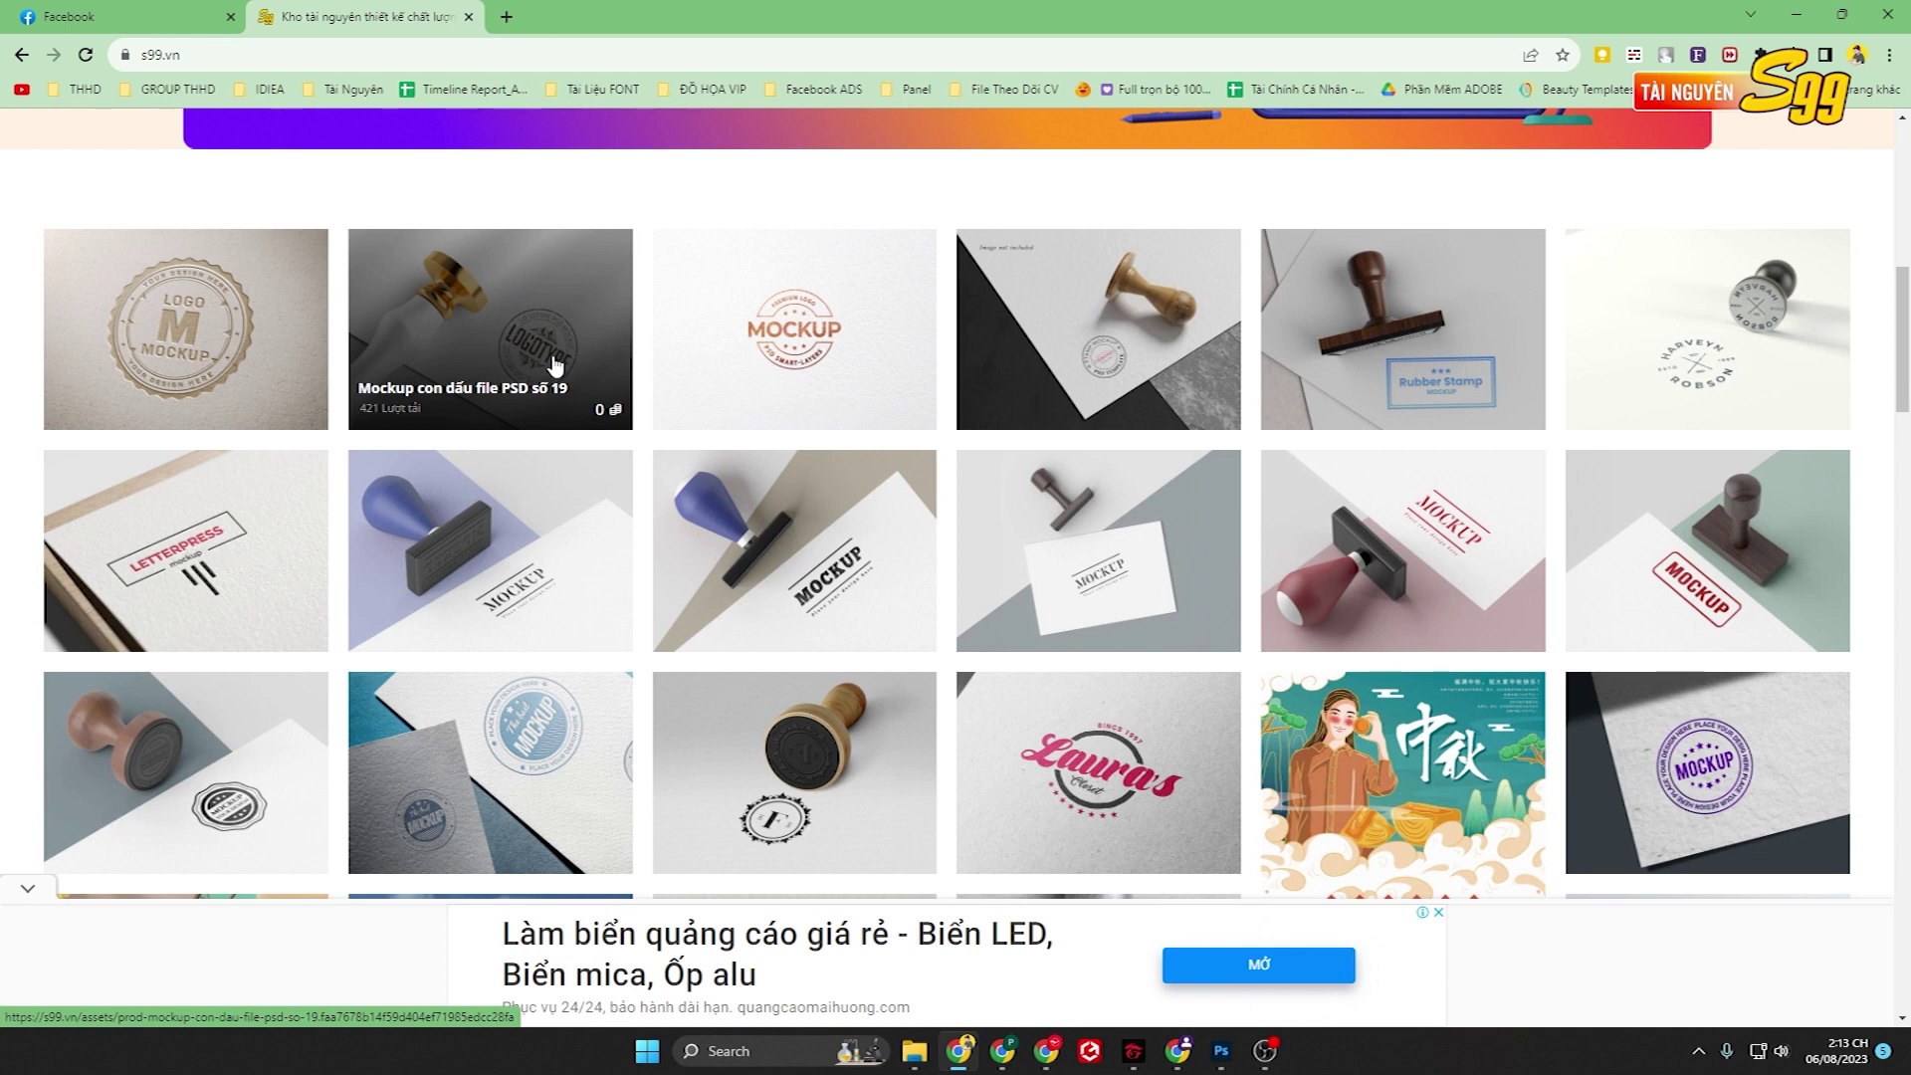
pyautogui.scroll(4, 601, 368)
pyautogui.scroll(3, 592, 343)
pyautogui.scroll(2, 582, 319)
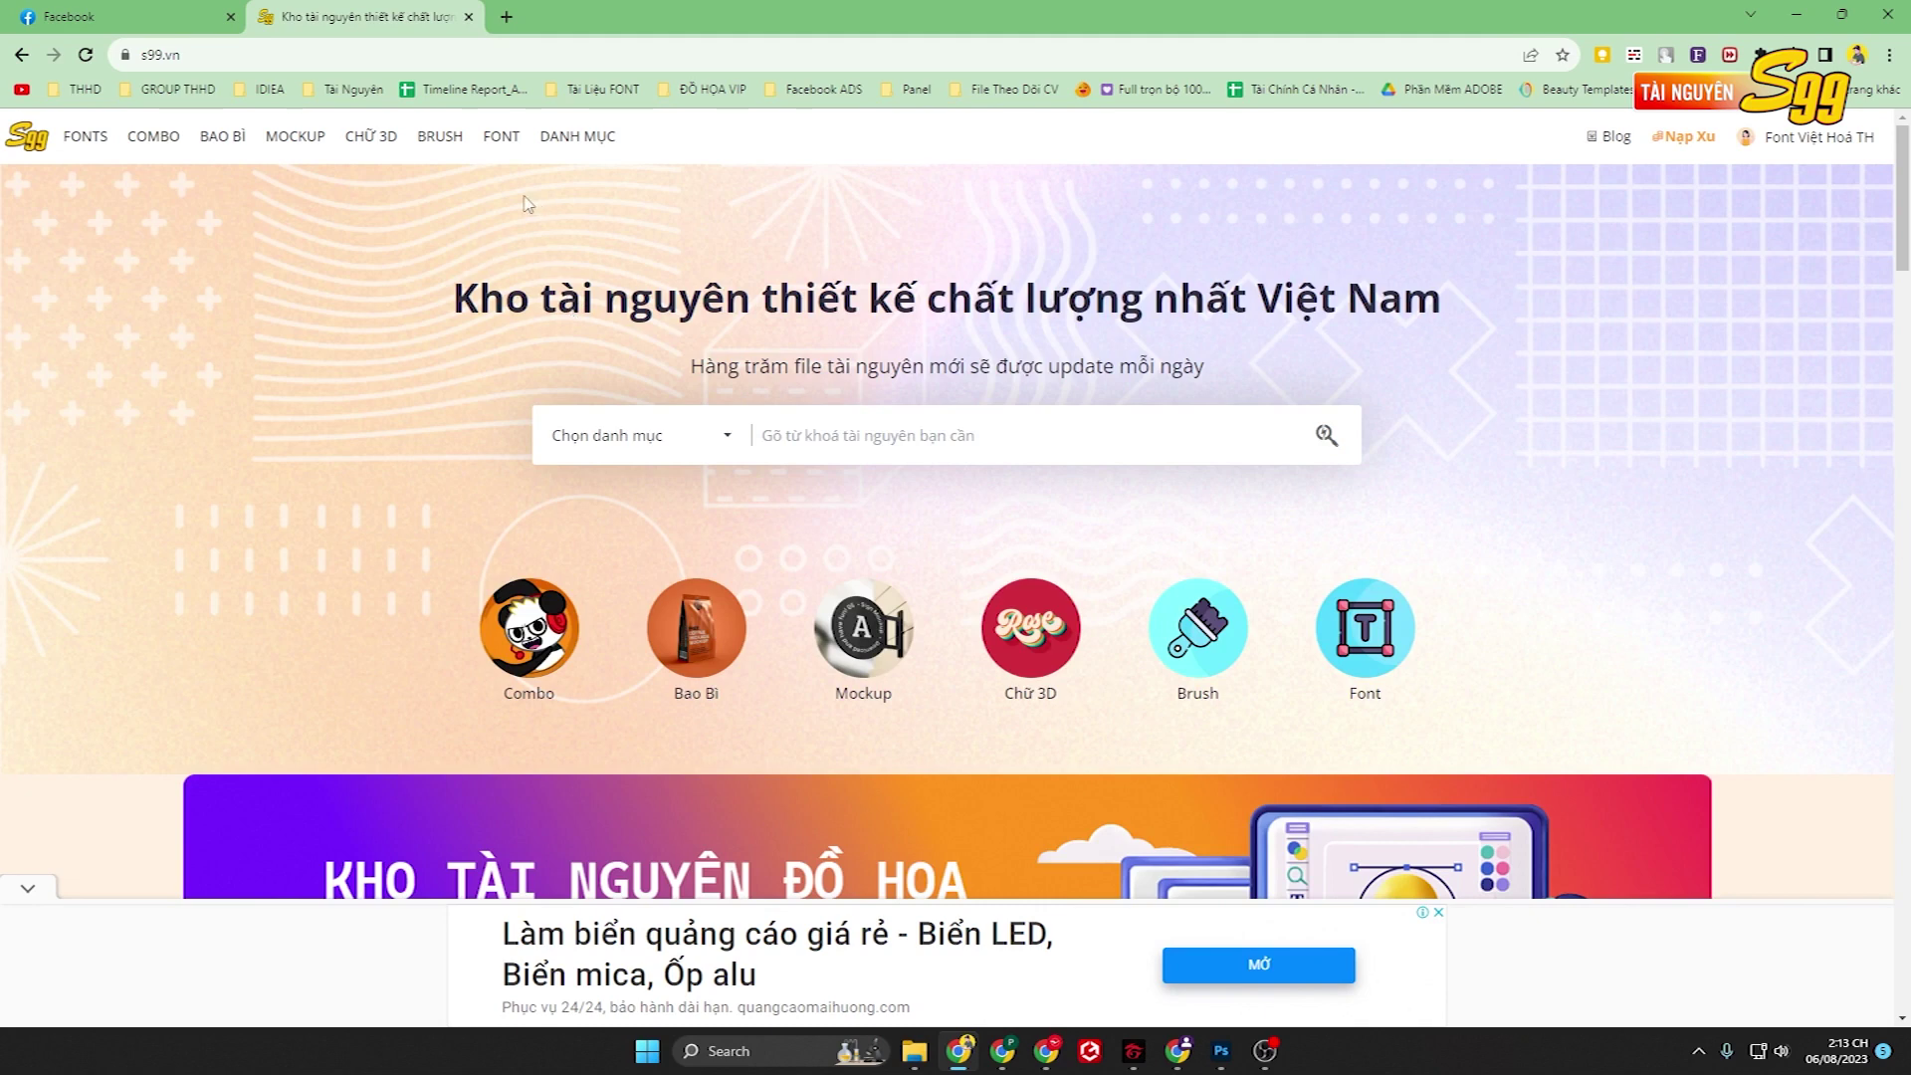
pyautogui.click(506, 18)
# Open the Grop S99.vn Facebook group from the GROUP THHD bookmark folder.
pyautogui.click(177, 88)
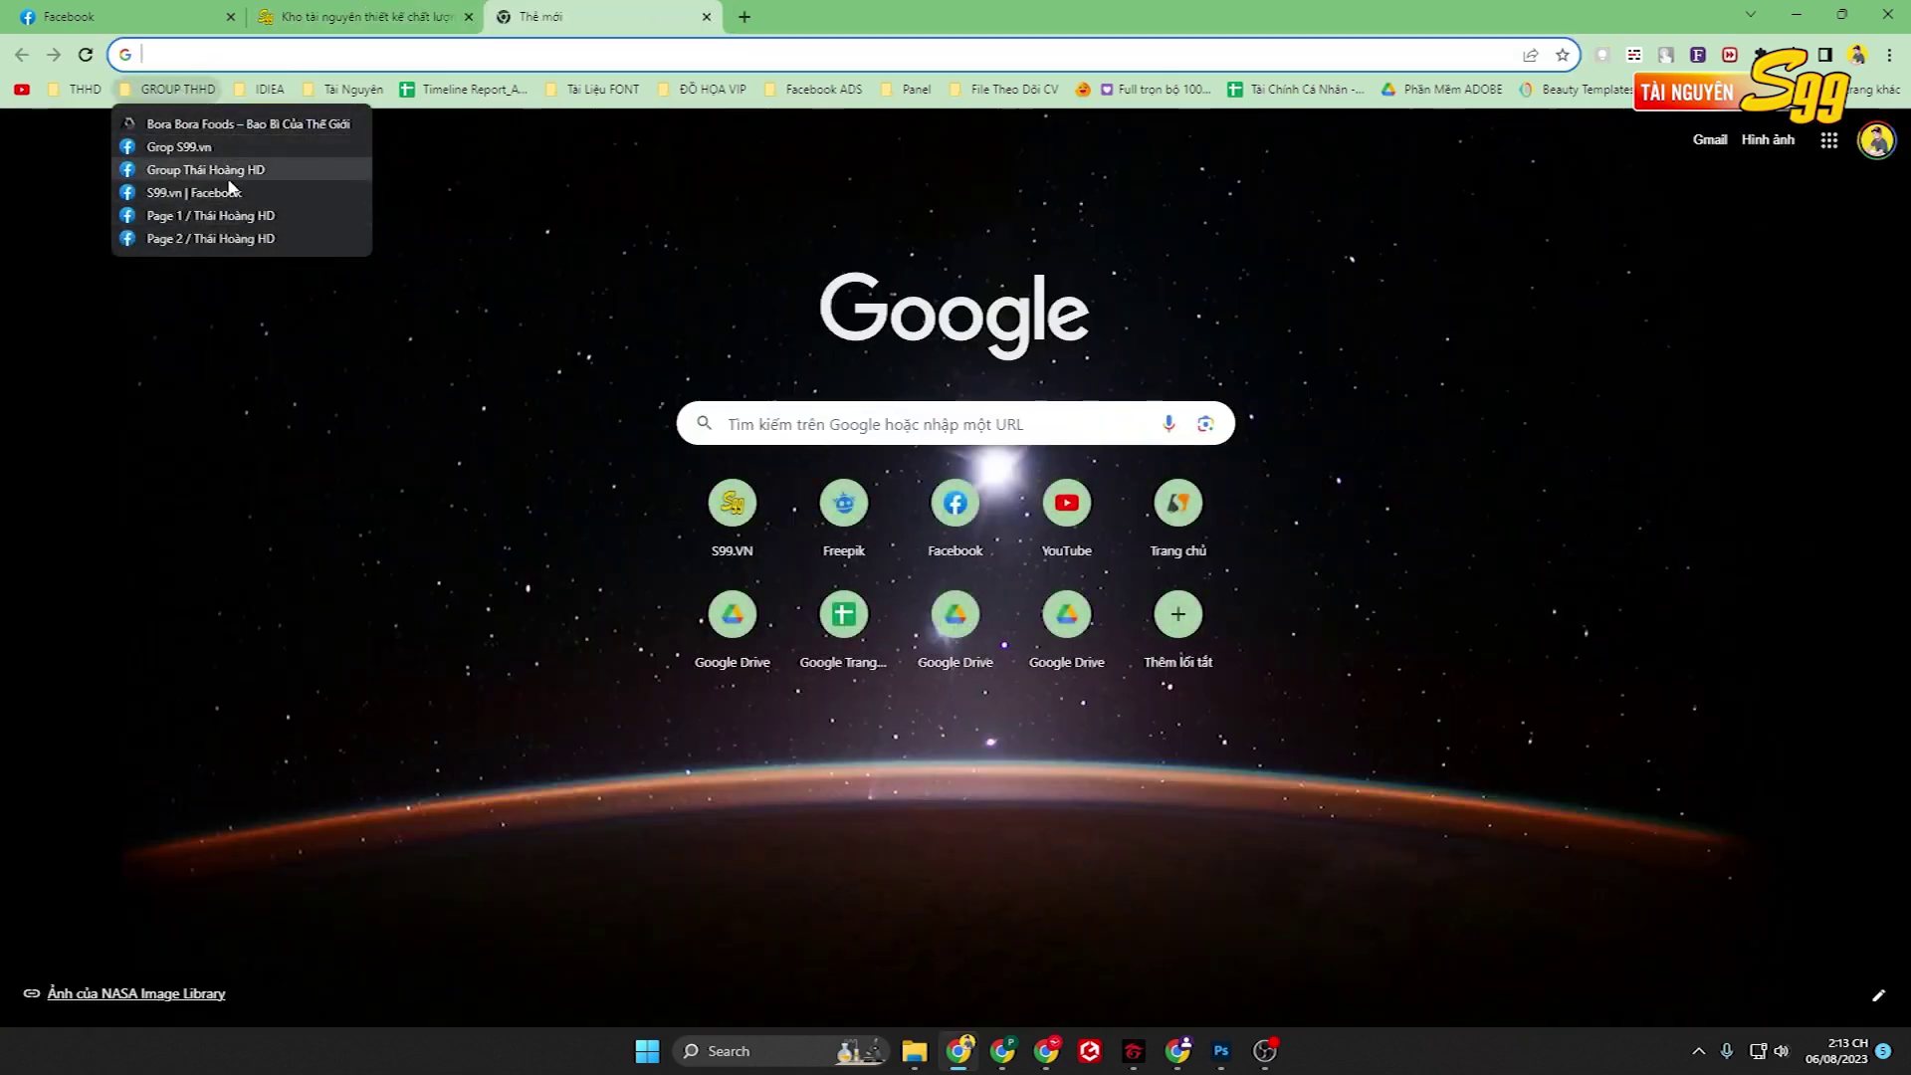
pyautogui.moveTo(265, 173); pyautogui.dragTo(209, 204)
pyautogui.click(177, 89)
pyautogui.click(224, 147)
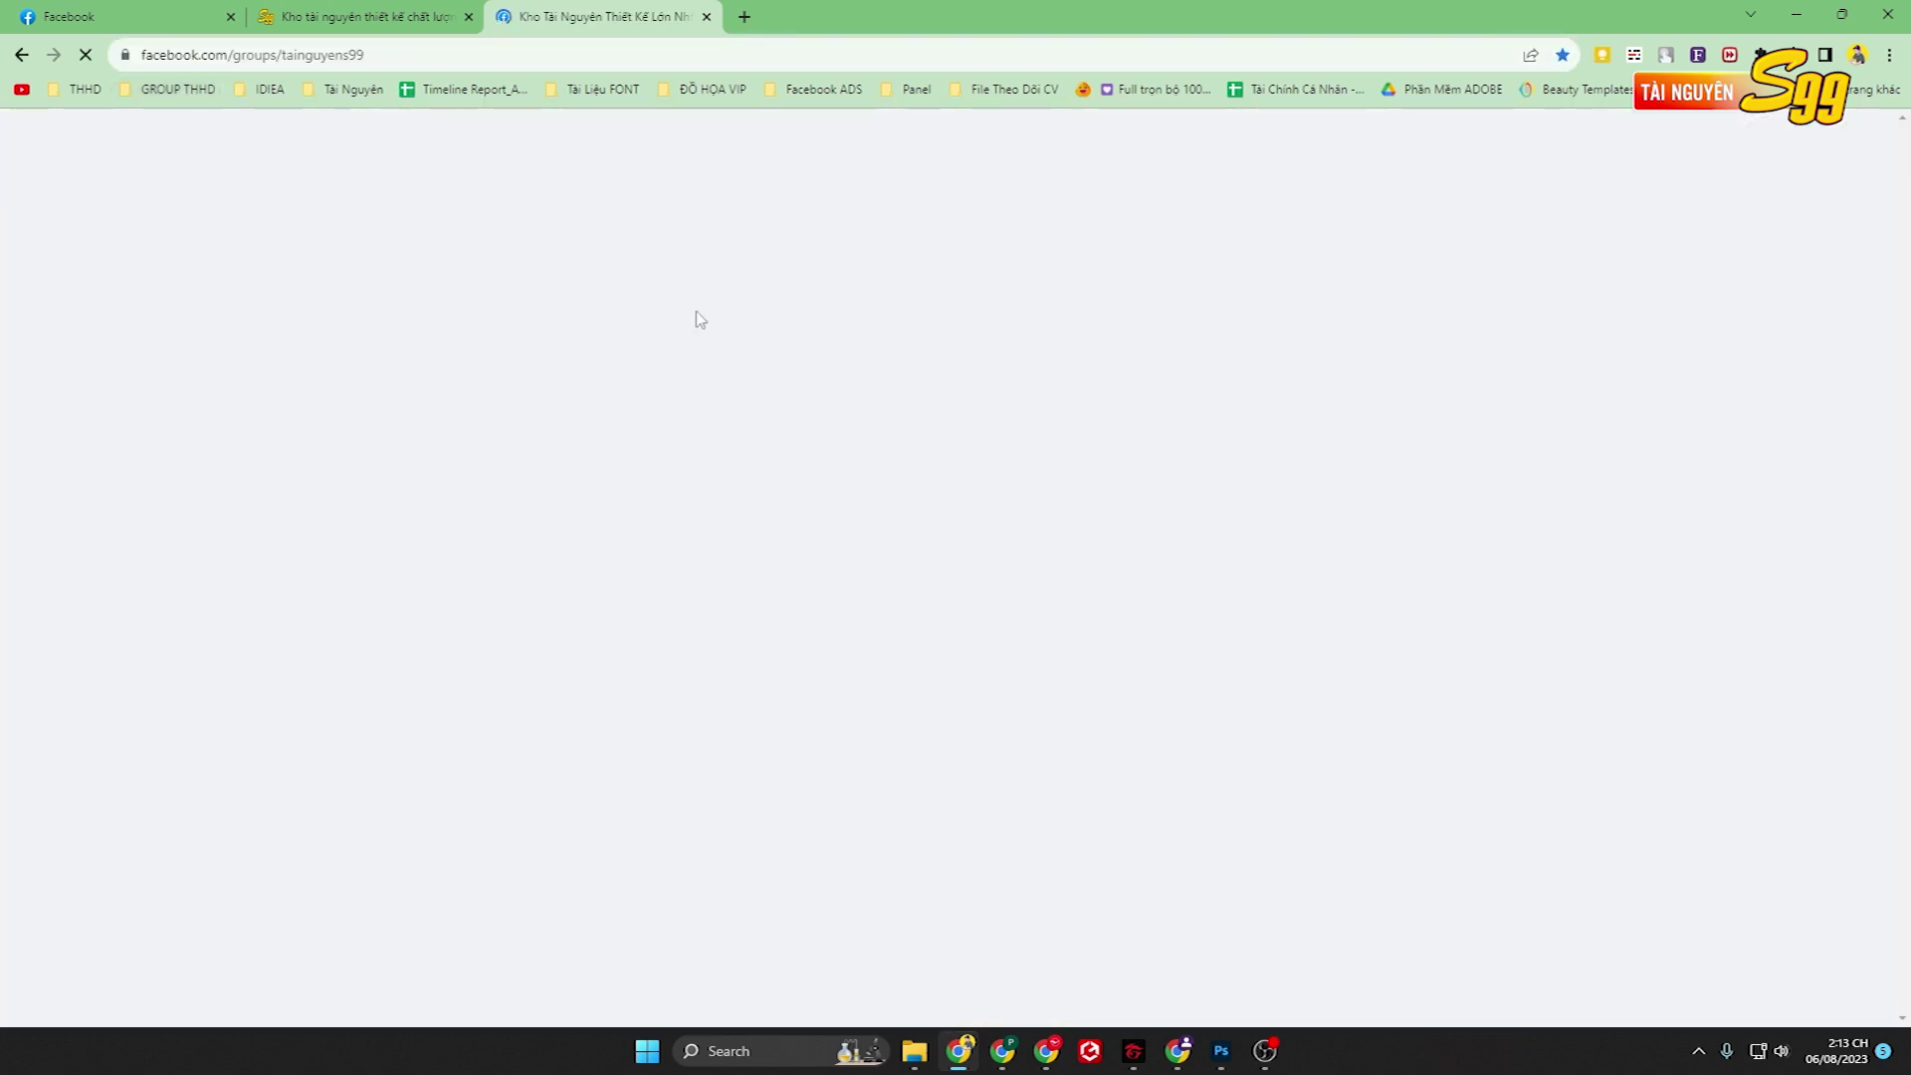
# Scroll through the group feed's free font and brush posts.
pyautogui.scroll(-5, 768, 418)
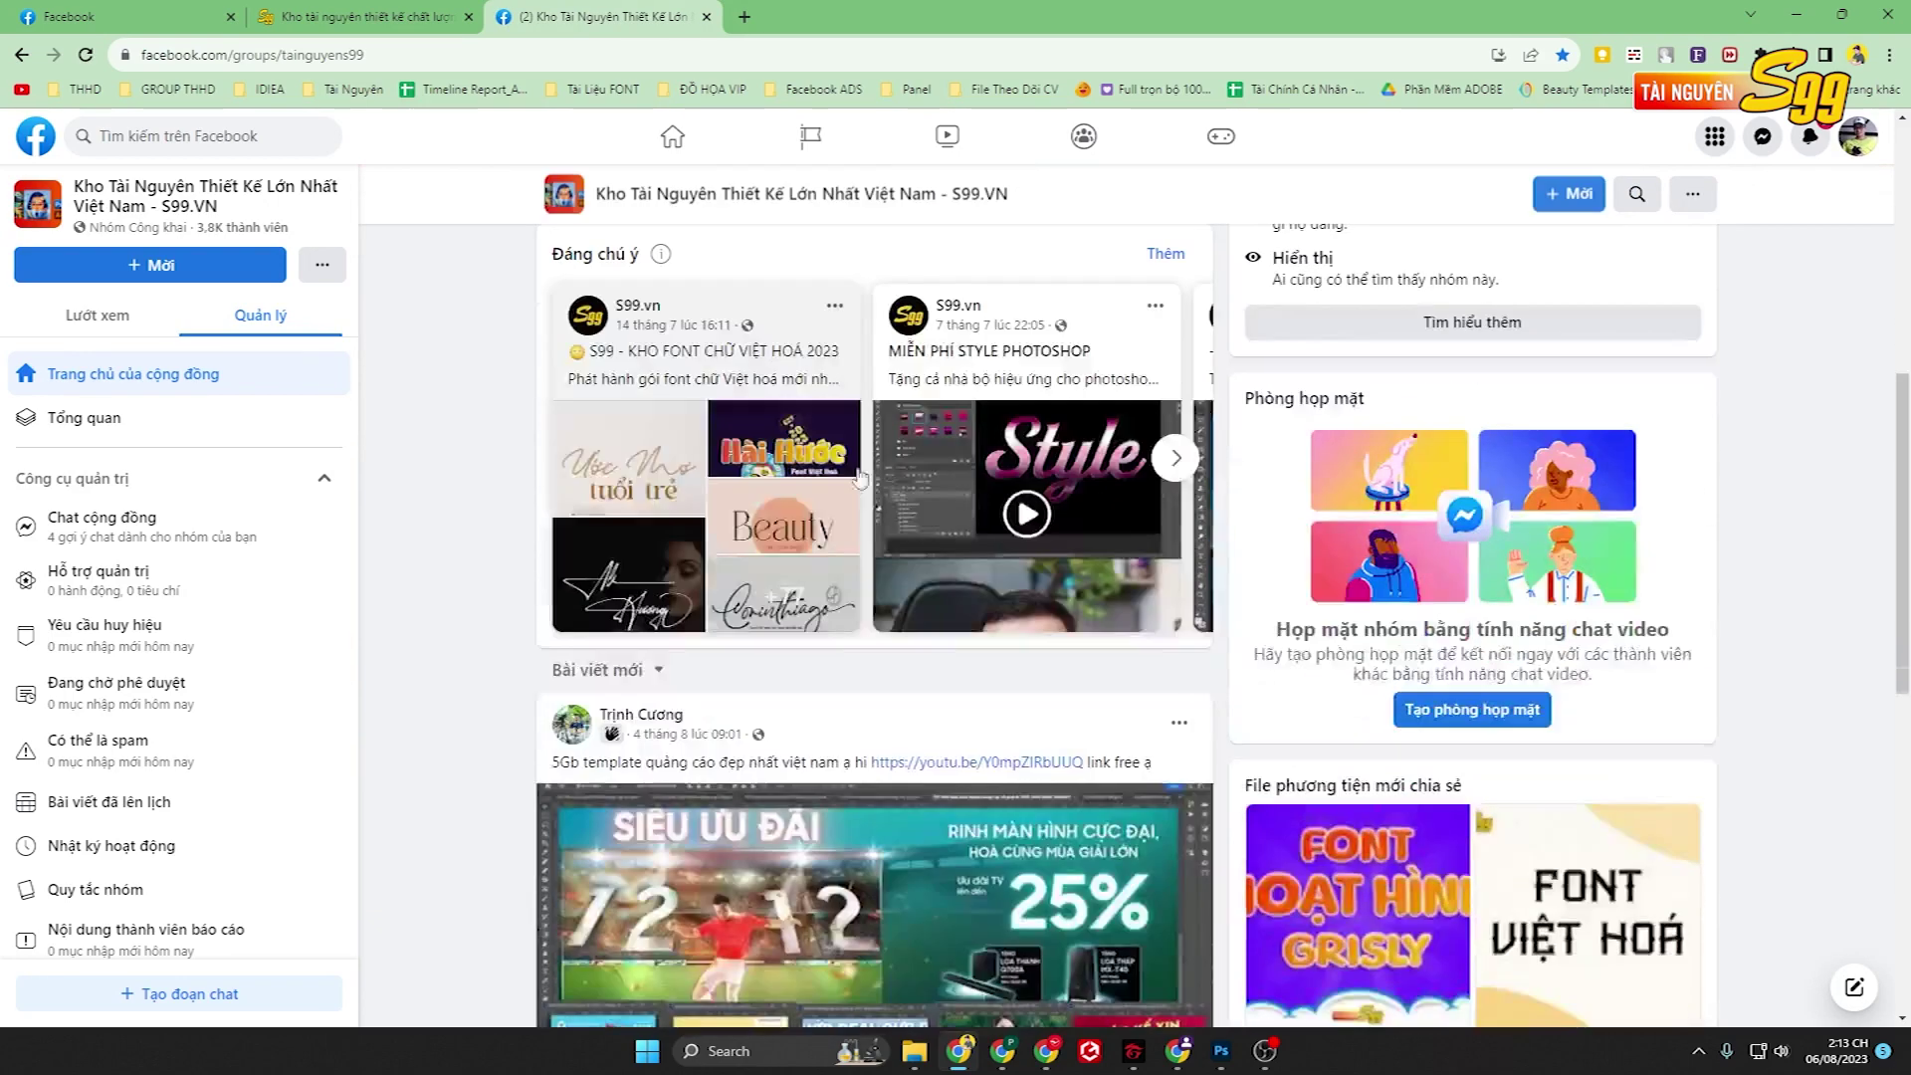
pyautogui.scroll(-5, 771, 521)
pyautogui.scroll(-5, 772, 517)
pyautogui.scroll(-4, 771, 513)
pyautogui.scroll(-5, 773, 505)
pyautogui.scroll(-5, 773, 508)
pyautogui.scroll(-4, 756, 520)
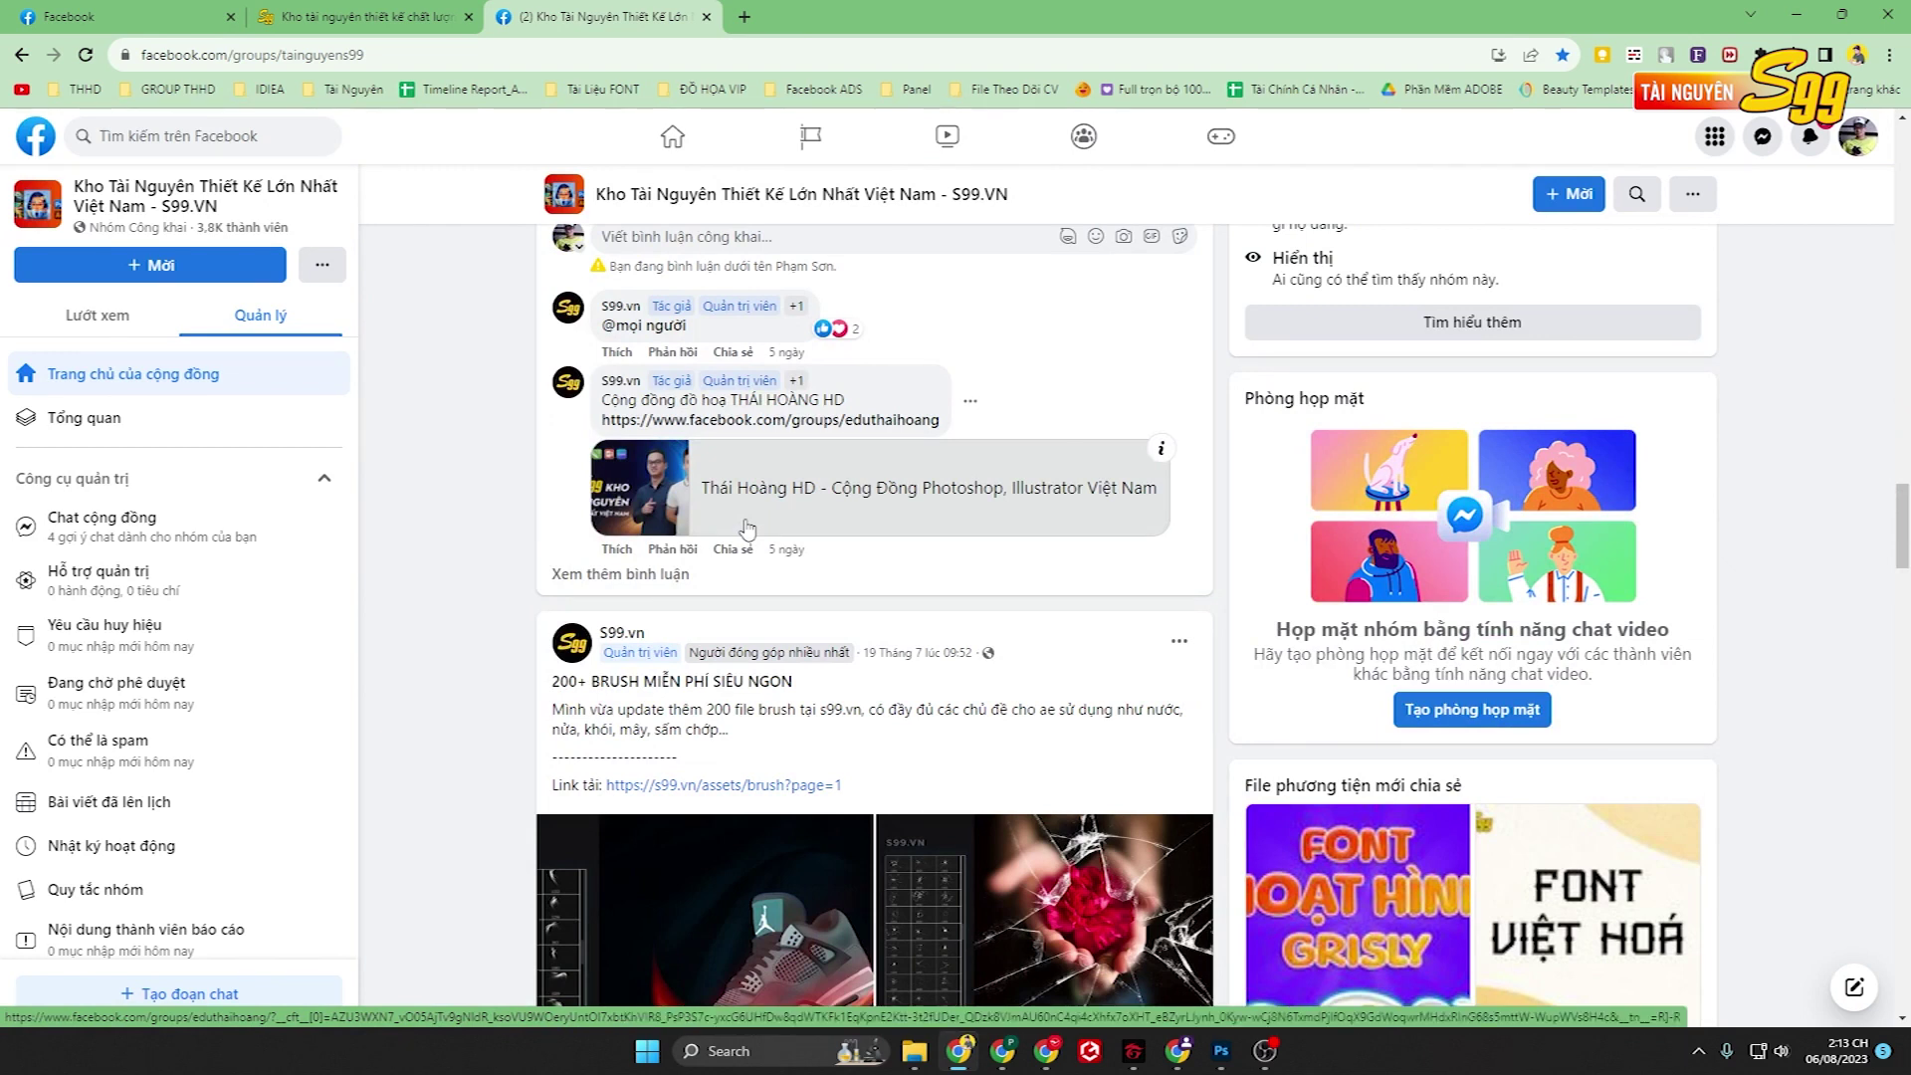
pyautogui.scroll(5, 738, 525)
pyautogui.scroll(5, 729, 513)
pyautogui.scroll(5, 722, 499)
pyautogui.scroll(5, 713, 485)
pyautogui.scroll(3, 705, 469)
pyautogui.scroll(-6, 702, 470)
pyautogui.scroll(-2, 697, 469)
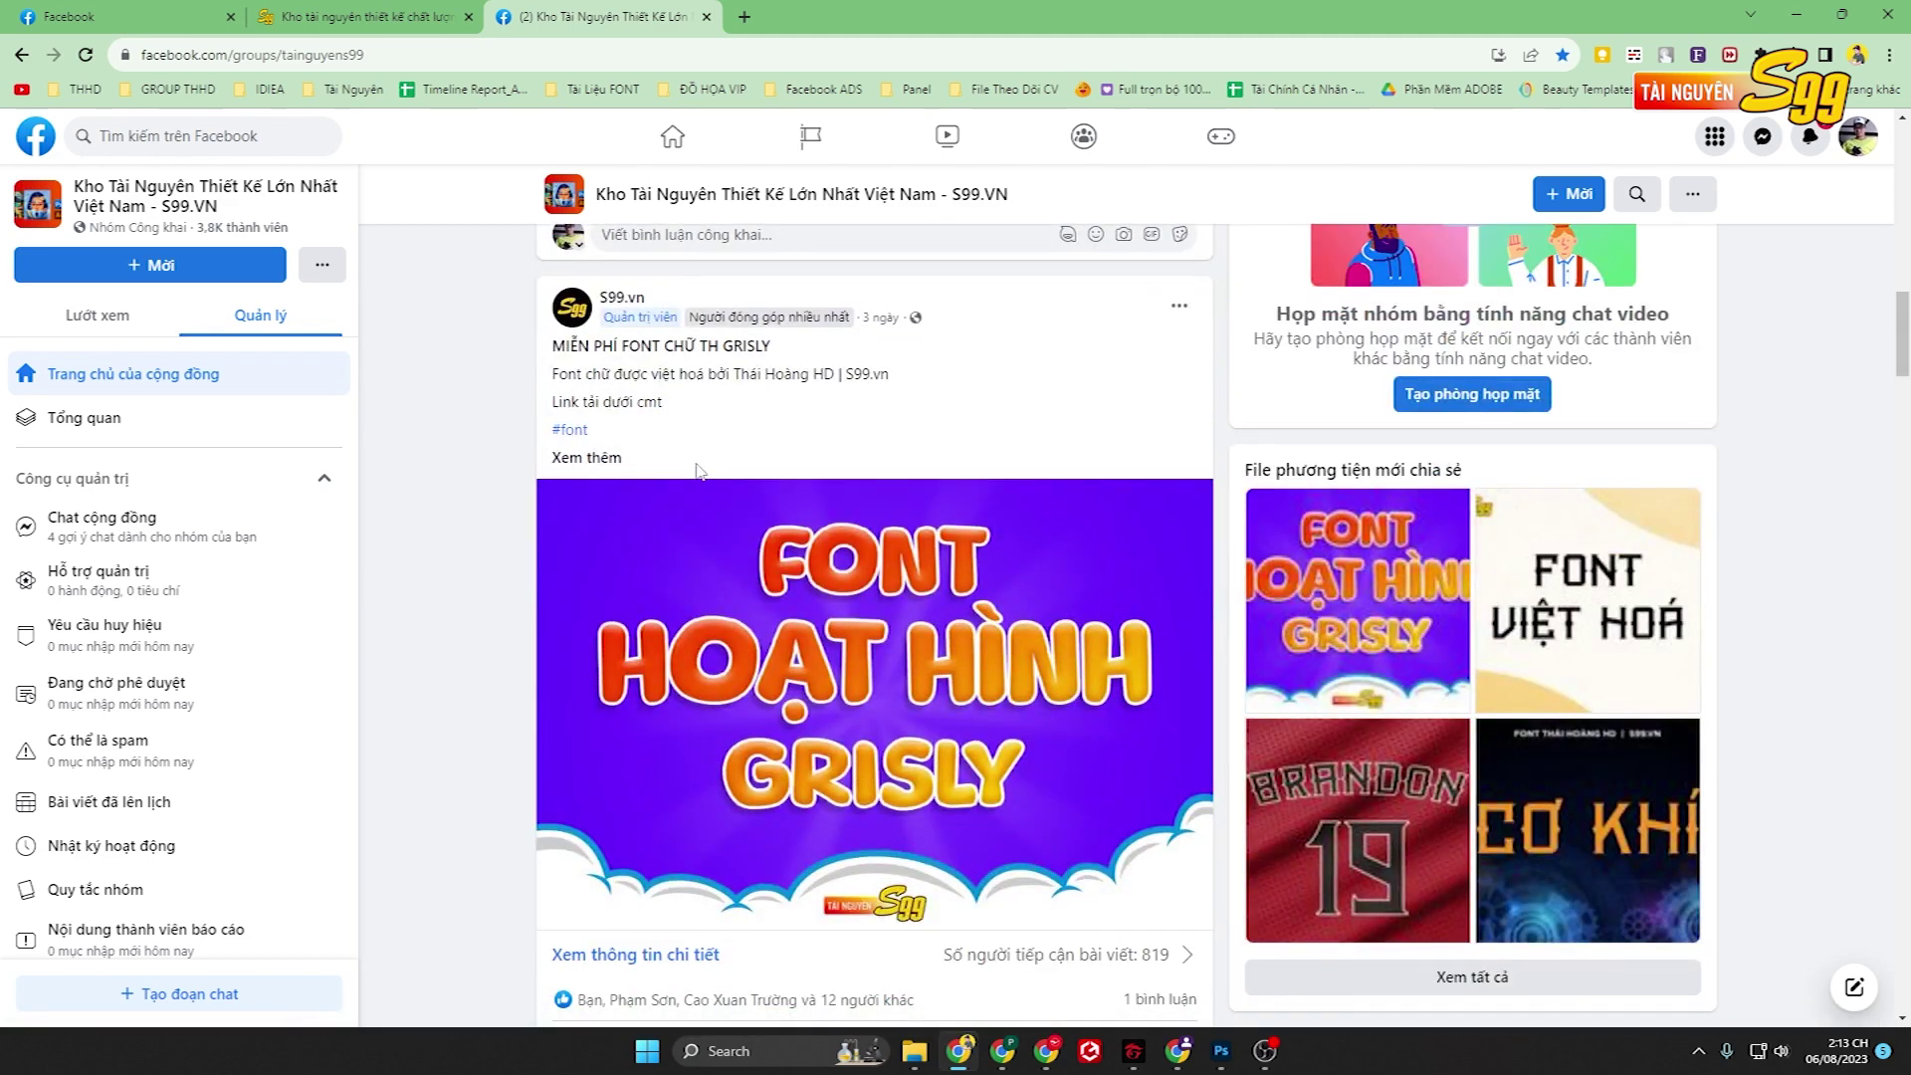